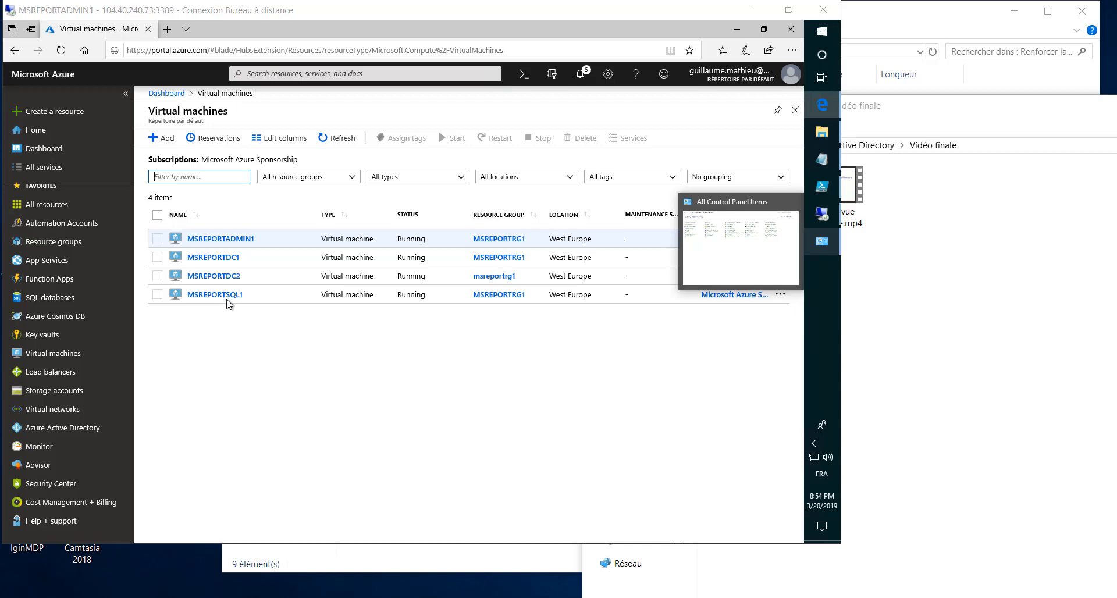
- Review the configuration, overview, disks and extensions of the MSREPORTSQL1 virtual machine
click(219, 295)
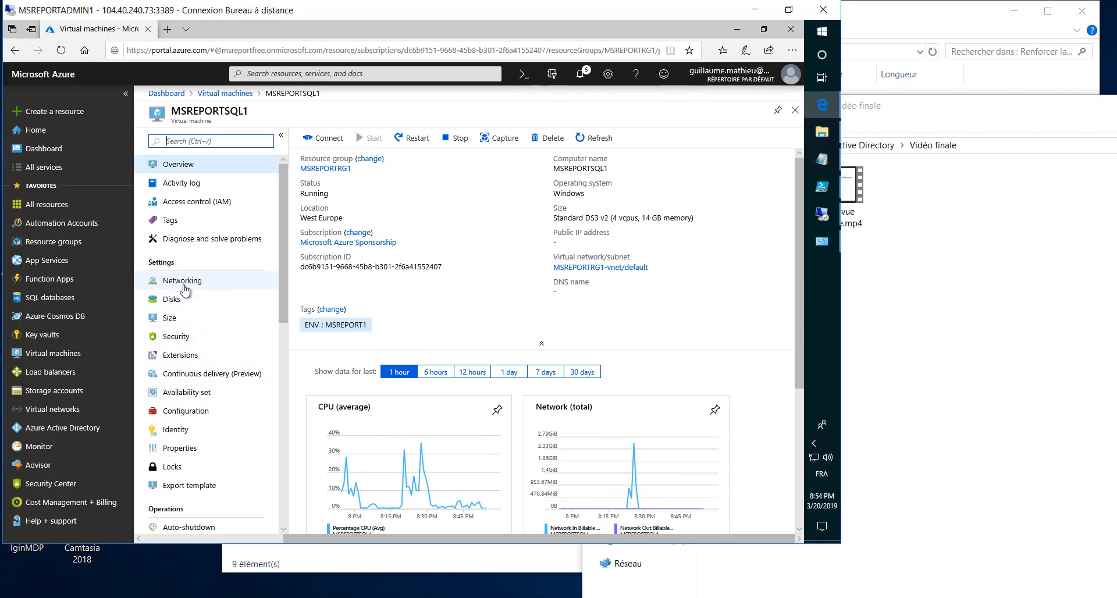
click(206, 412)
click(170, 165)
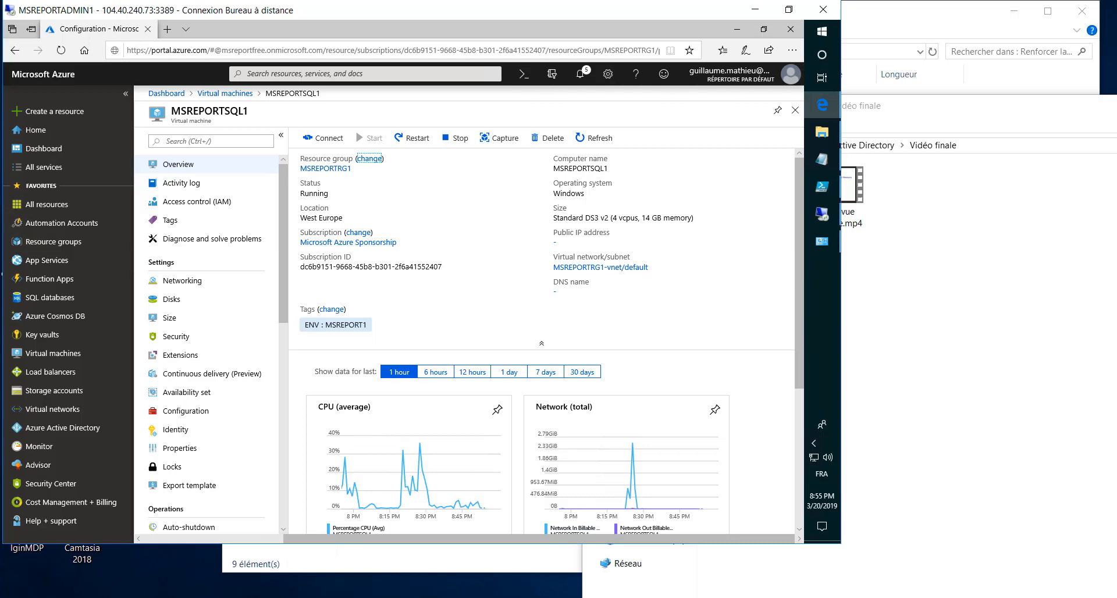
click(166, 302)
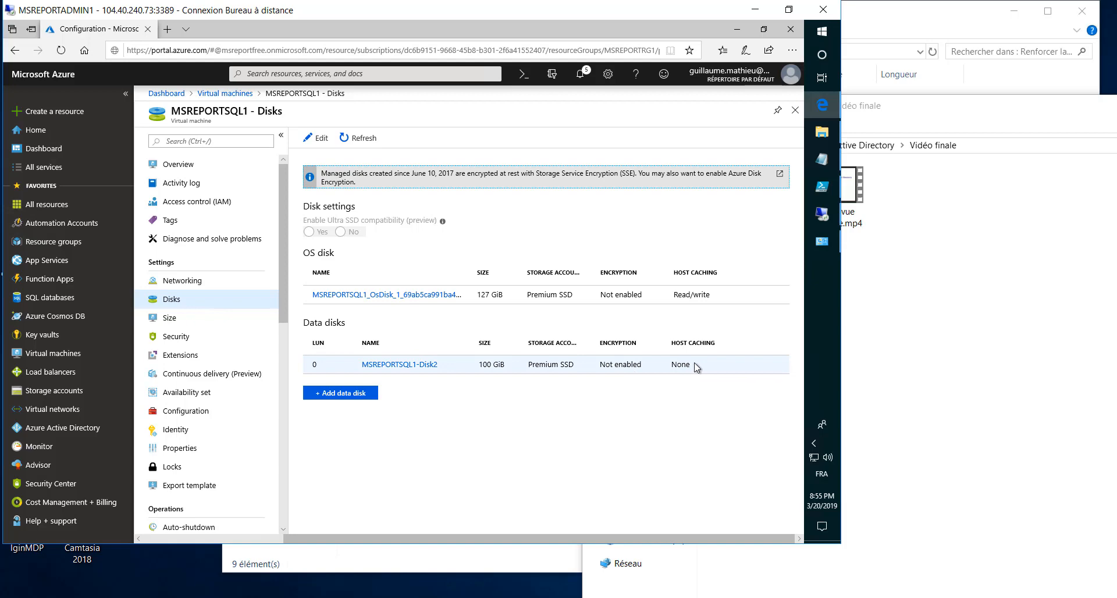
click(173, 356)
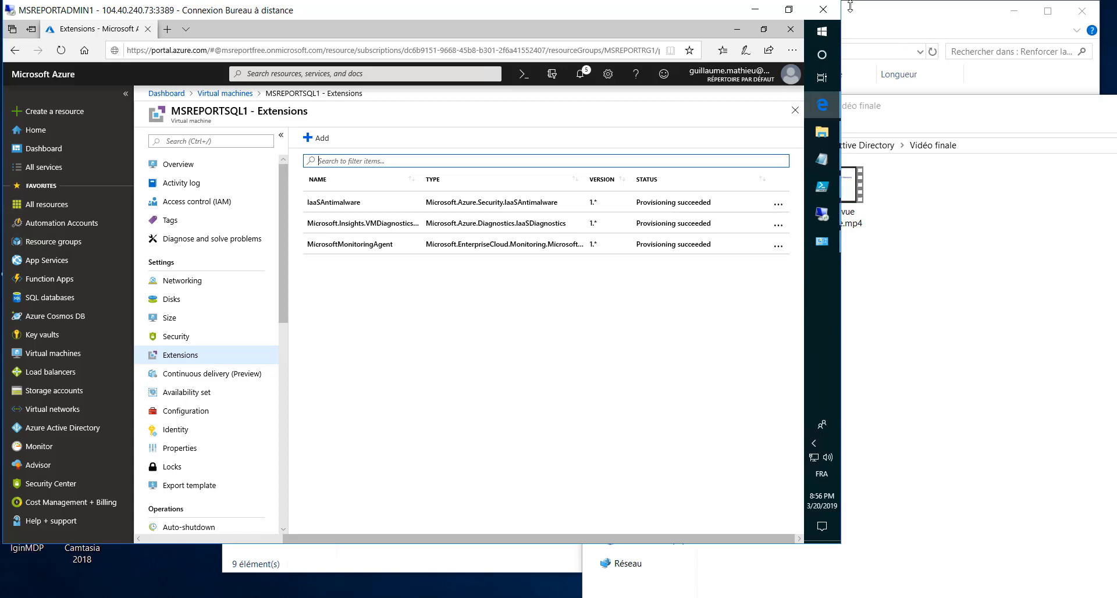
- Switch to the SQL server's remote desktop session and check the computer name and domain in its system properties
click(737, 31)
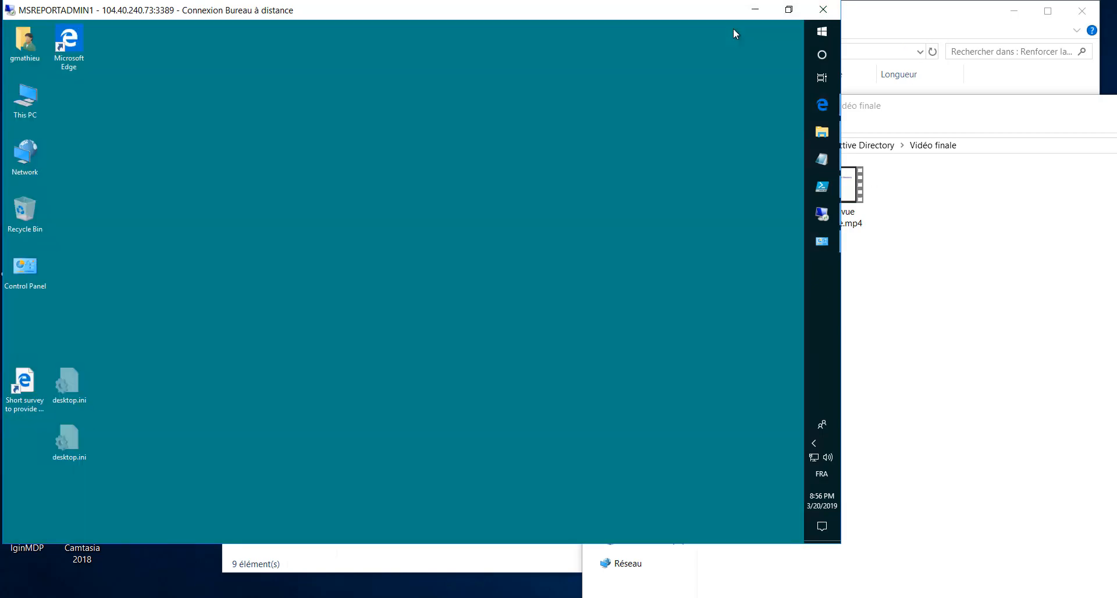
click(822, 215)
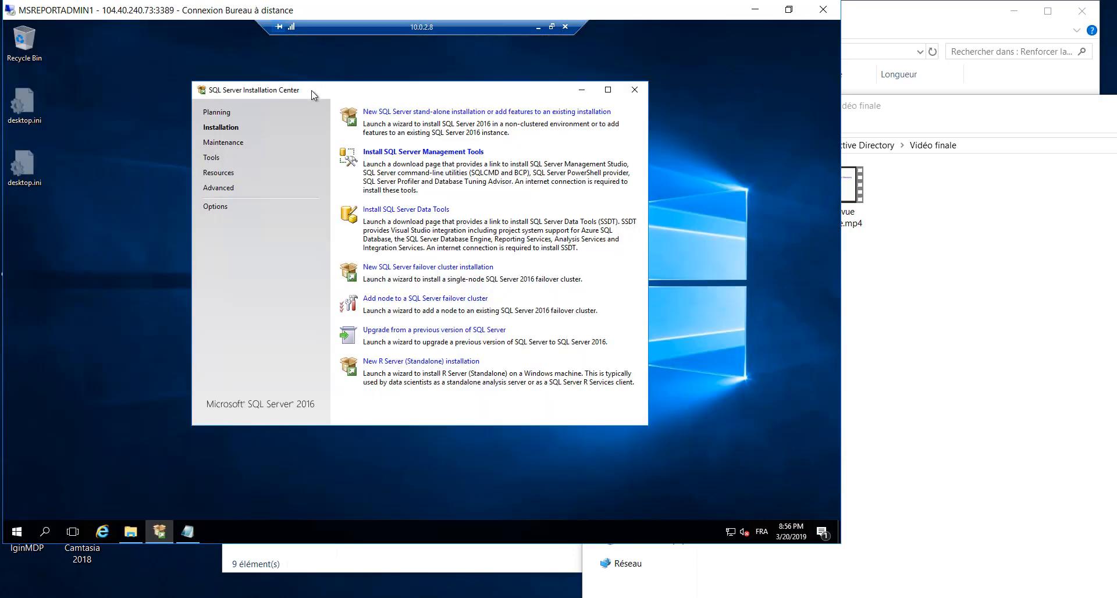
drag(296, 92, 229, 94)
right_click(23, 532)
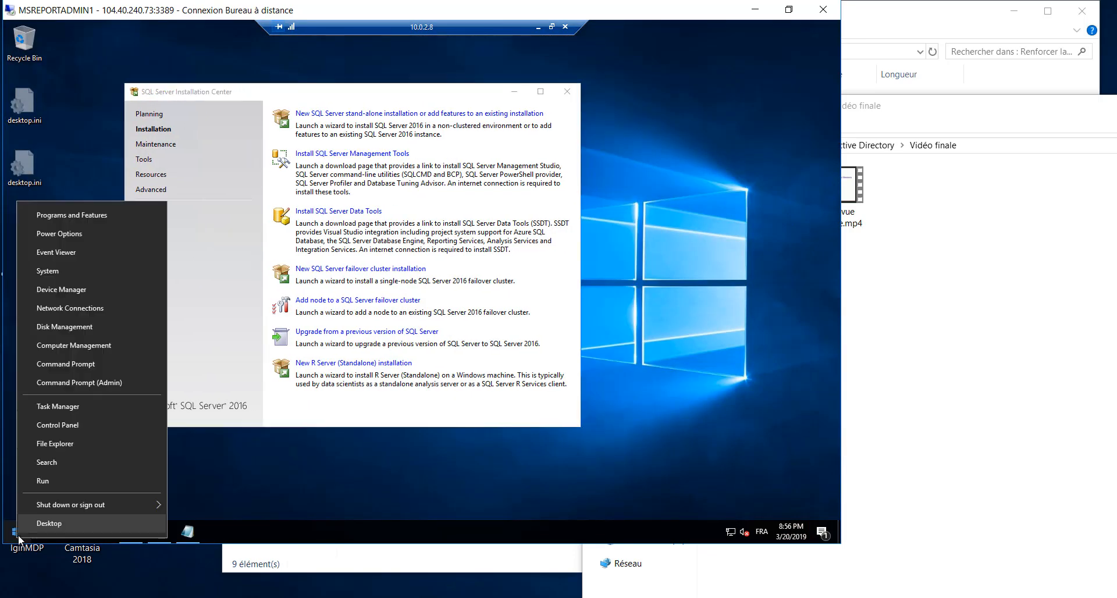
click(57, 271)
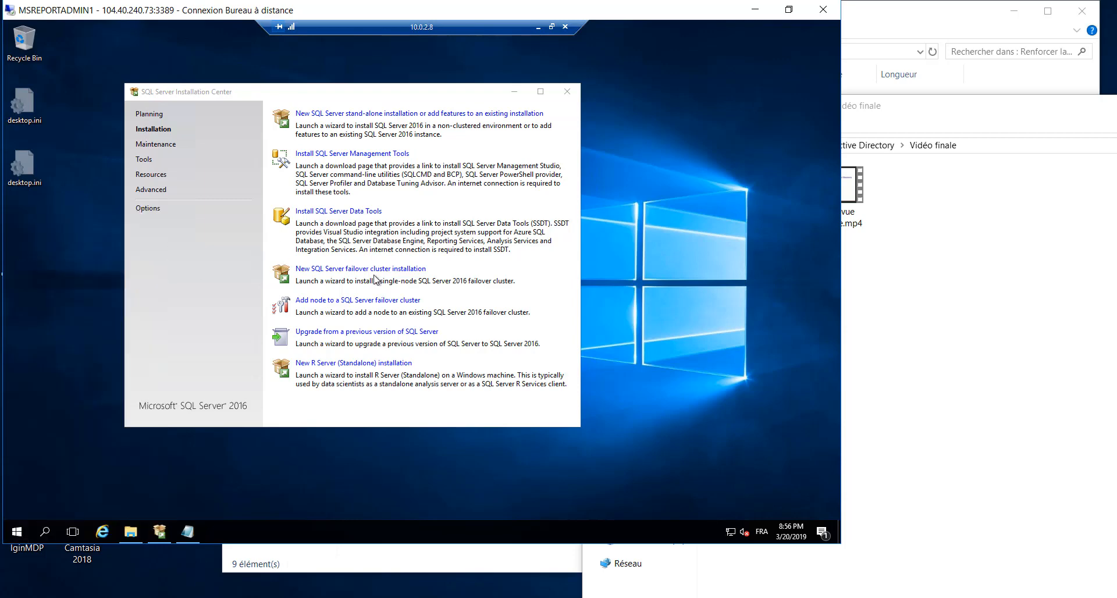
click(156, 217)
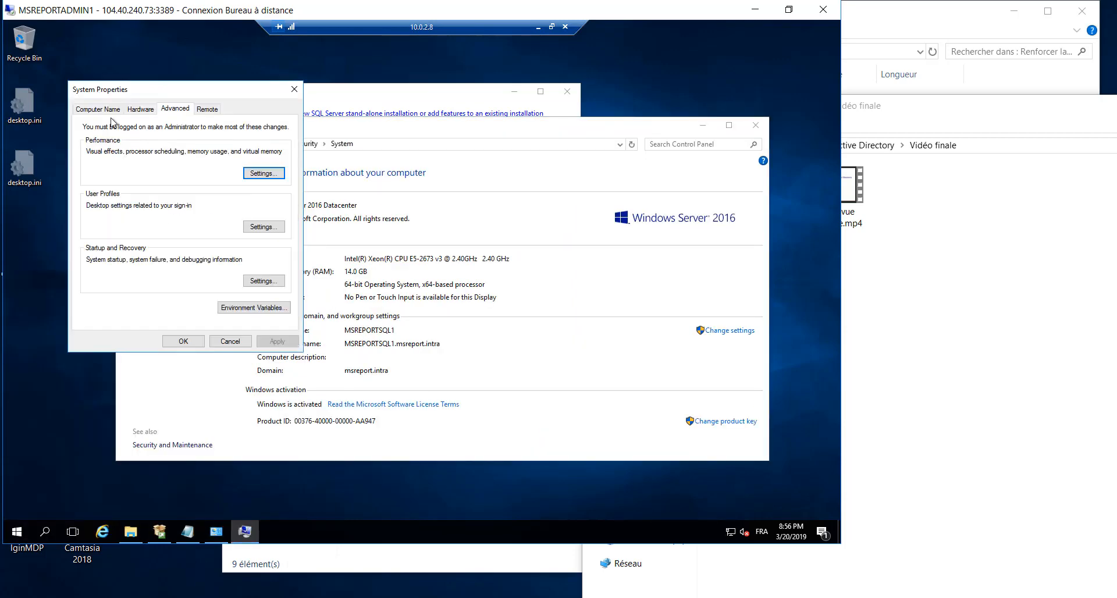
click(96, 108)
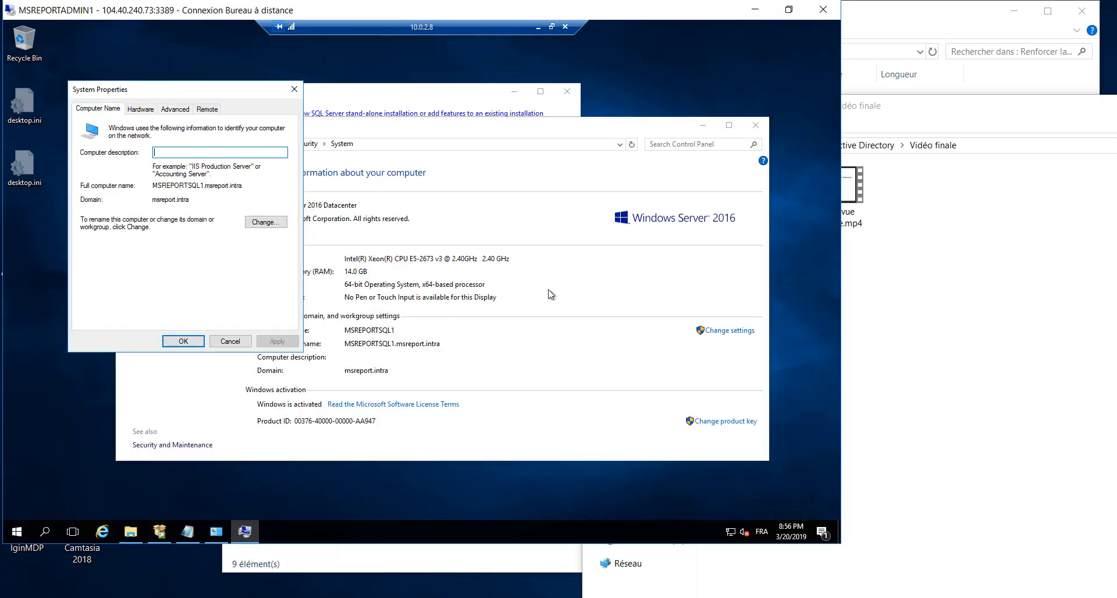
click(233, 342)
click(701, 126)
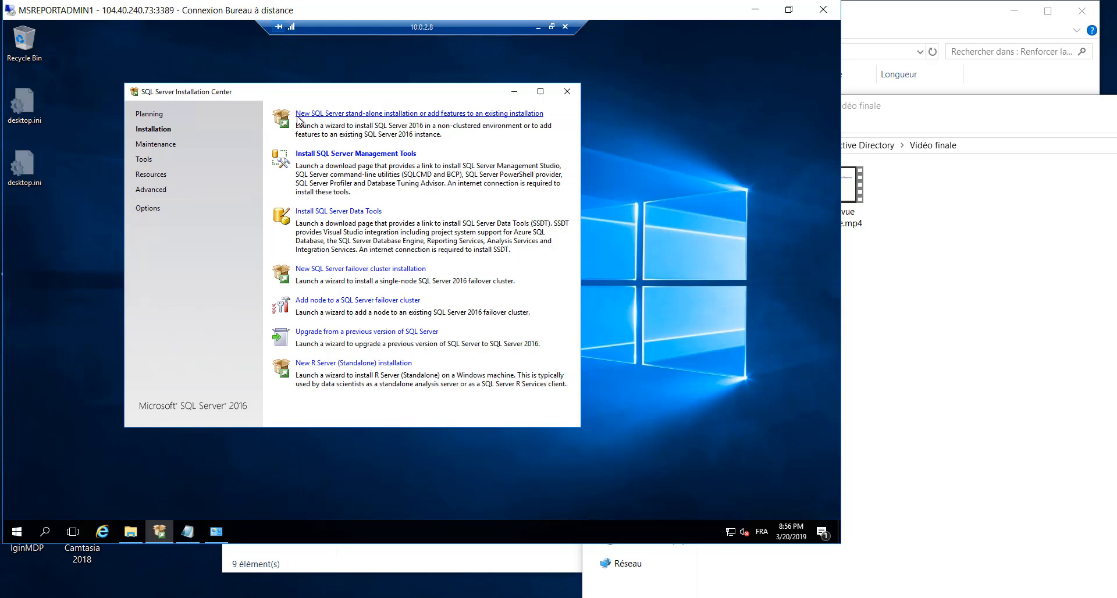
- Start a new SQL Server stand-alone installation and review the required features and collation in the open Notepad notes
click(338, 114)
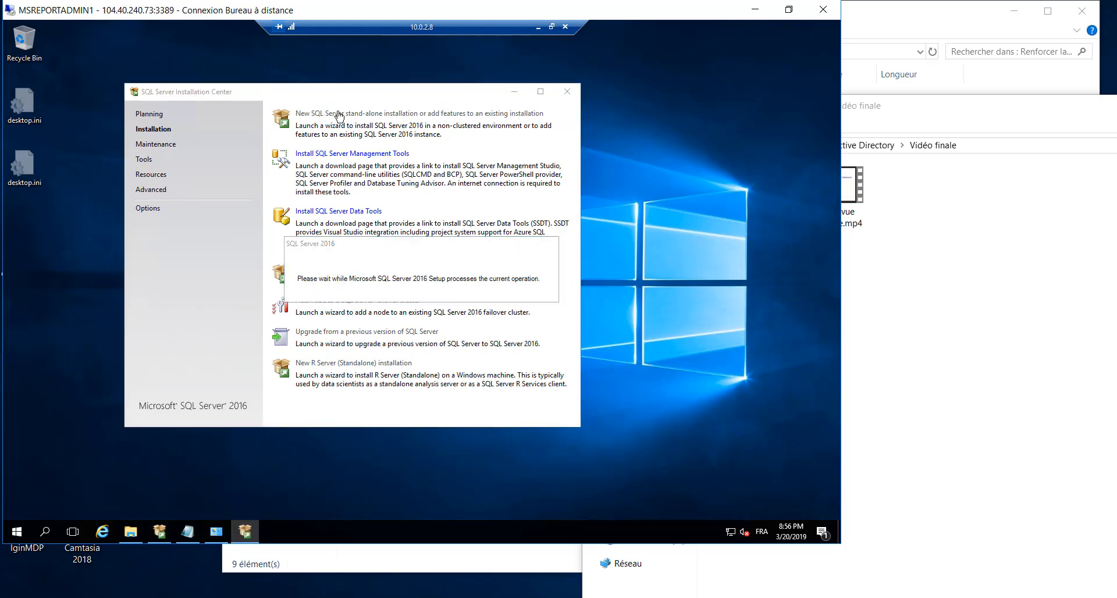
click(191, 535)
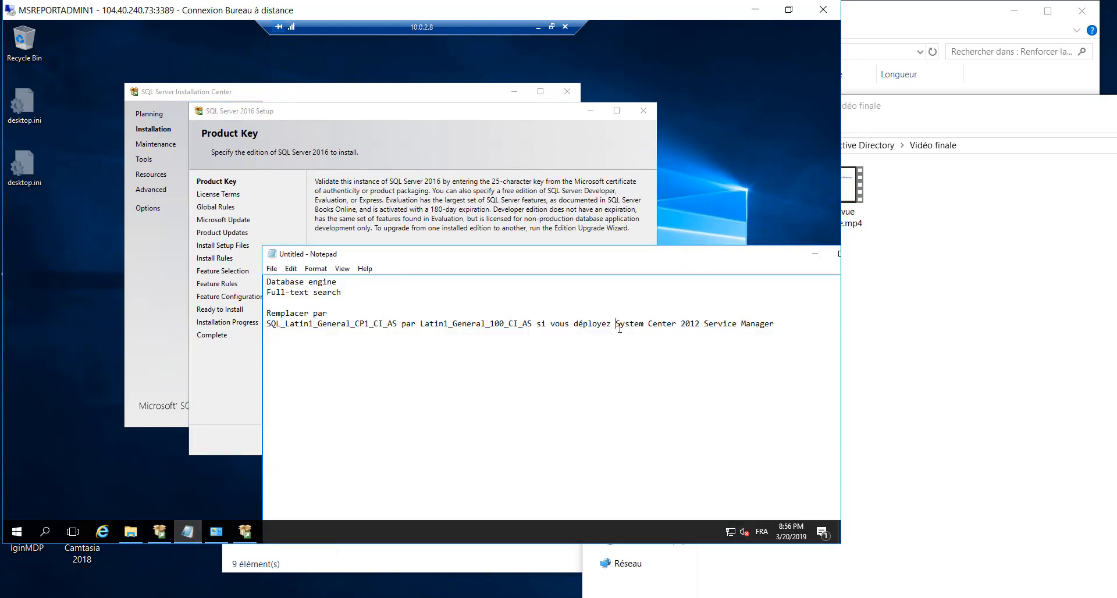
drag(616, 324, 774, 324)
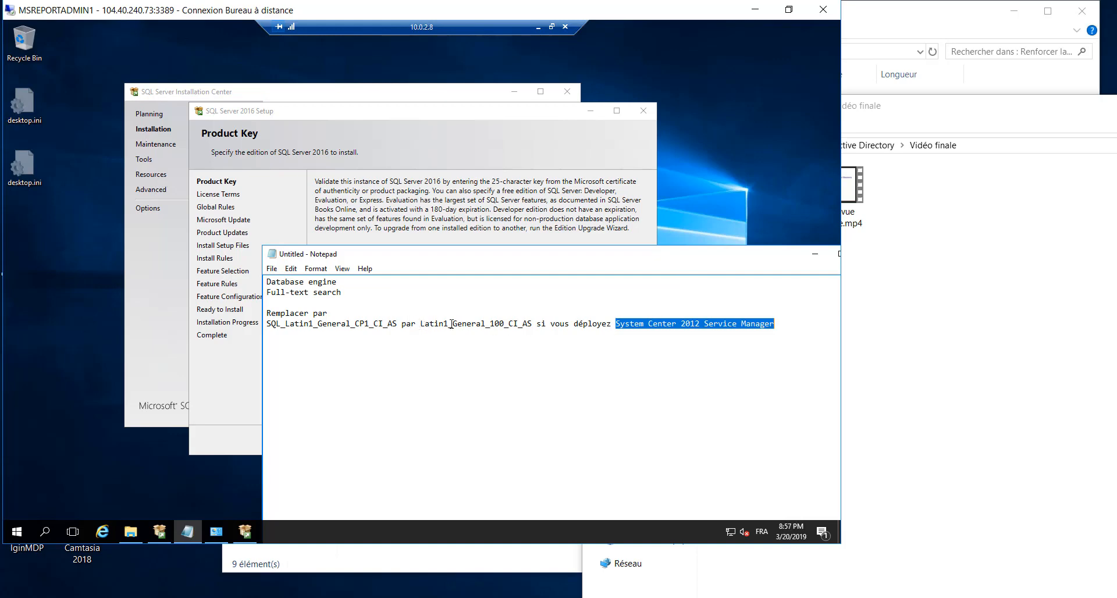
drag(420, 324, 537, 324)
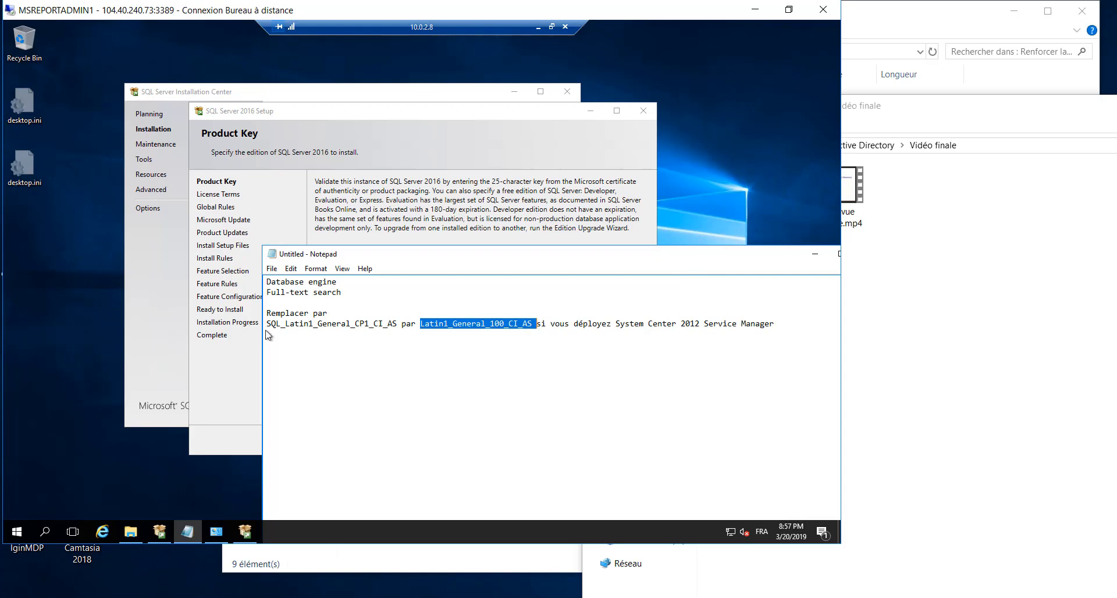
drag(267, 323, 388, 324)
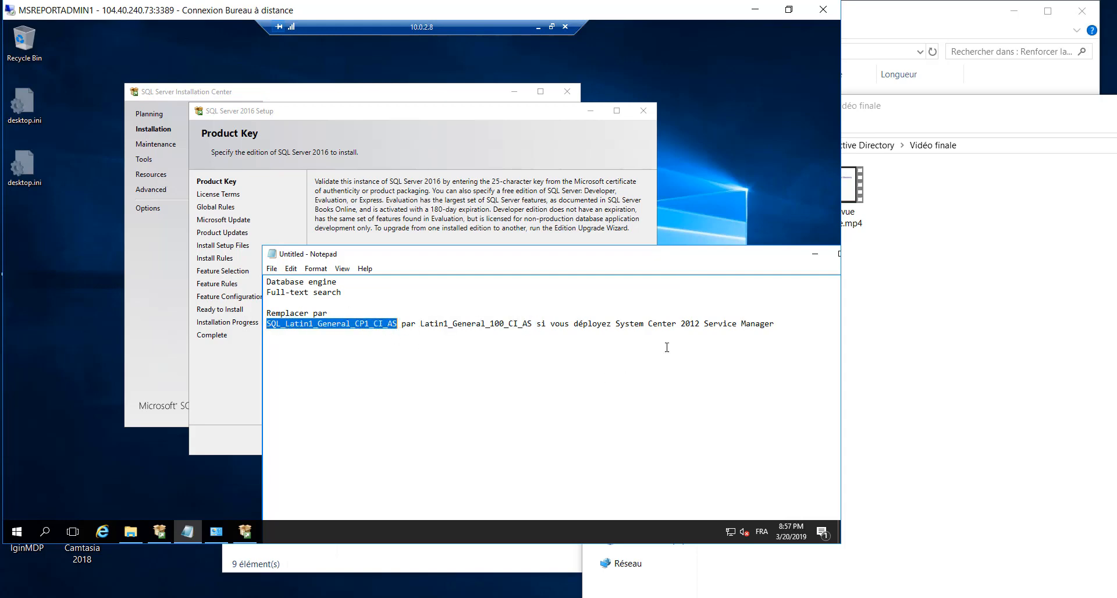
drag(615, 324, 769, 324)
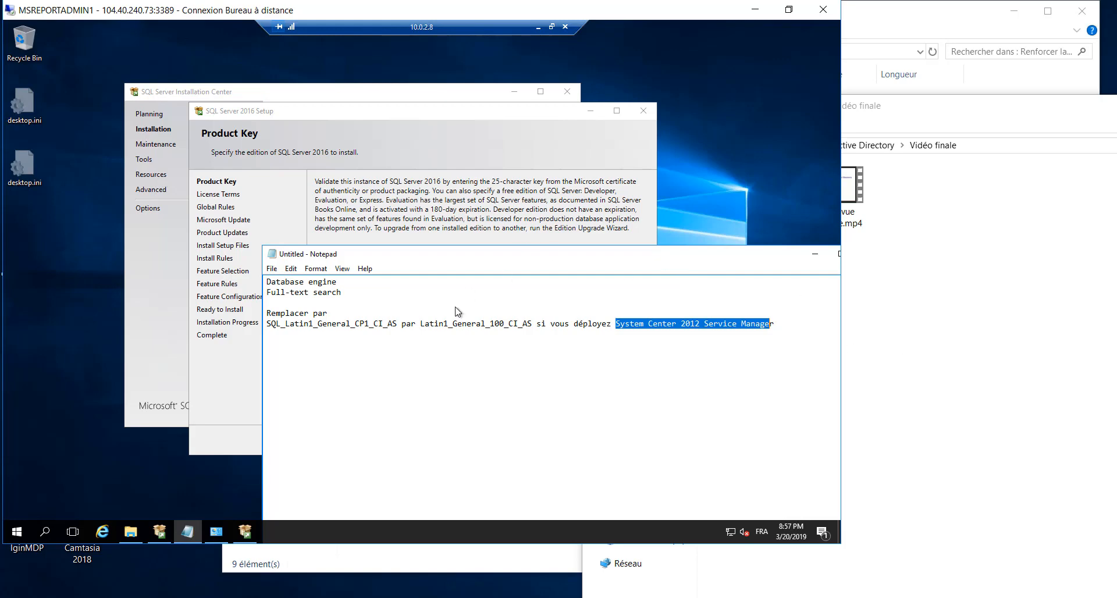
drag(352, 292, 337, 283)
drag(188, 262, 188, 262)
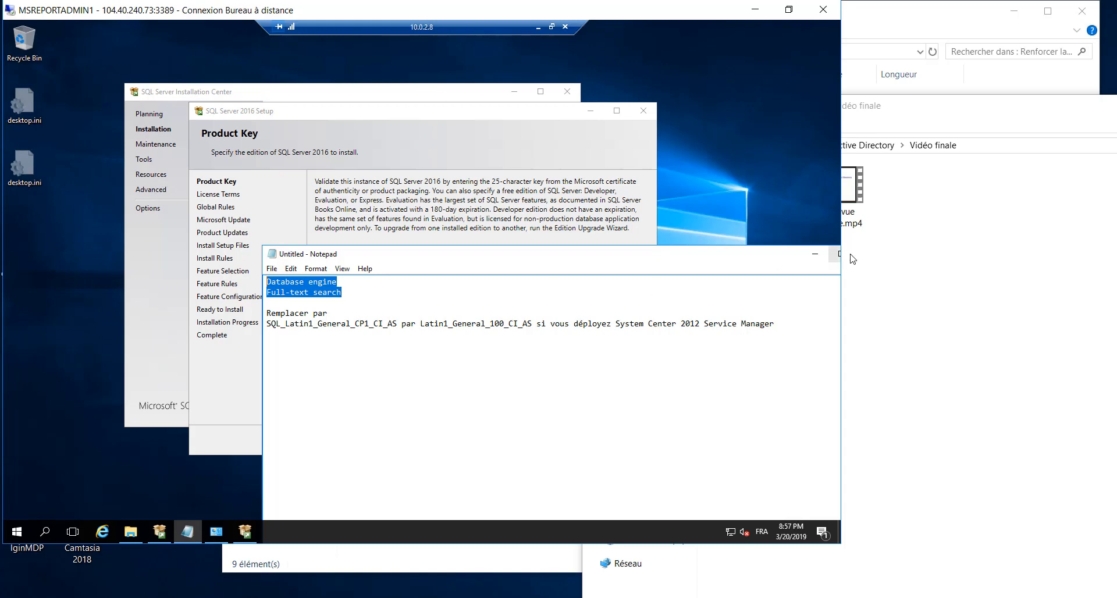
click(815, 254)
- Accept the SQL Server license terms and proceed to feature selection without enabling Microsoft Update
click(317, 363)
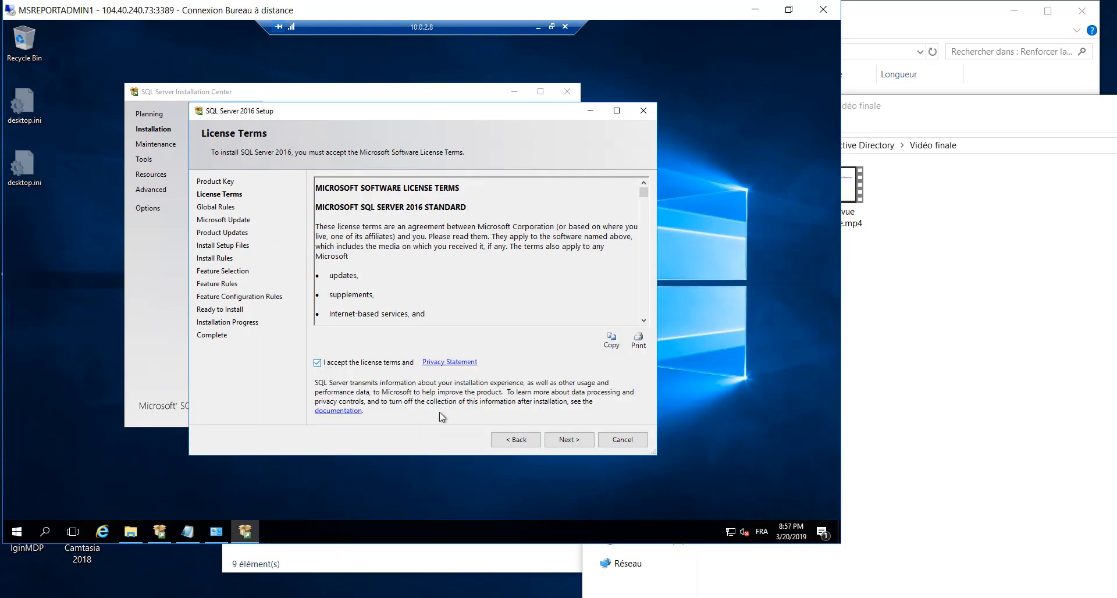
click(569, 442)
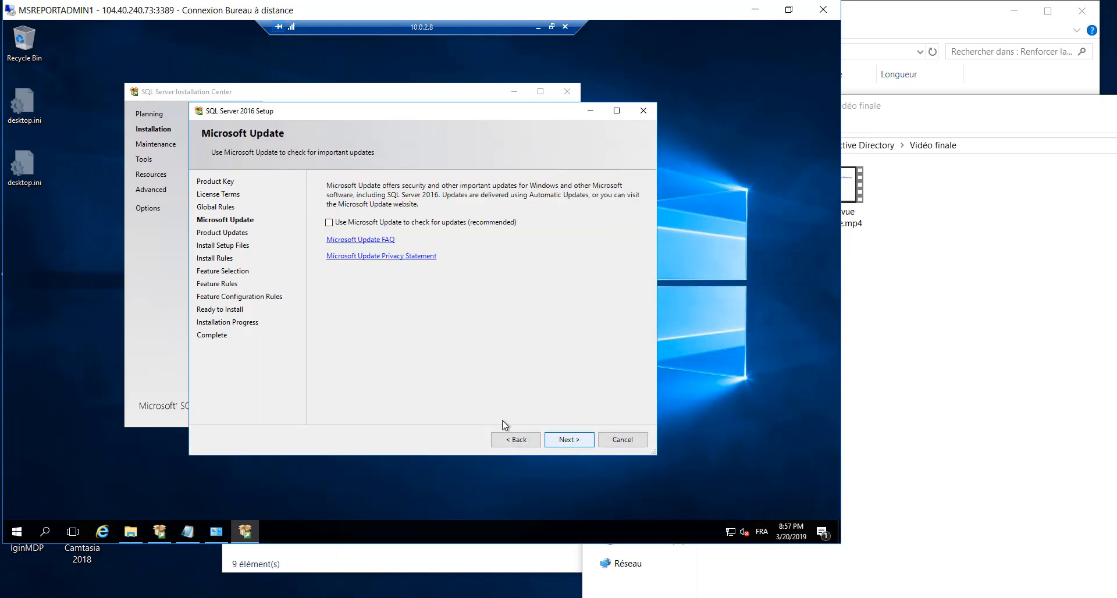
click(569, 443)
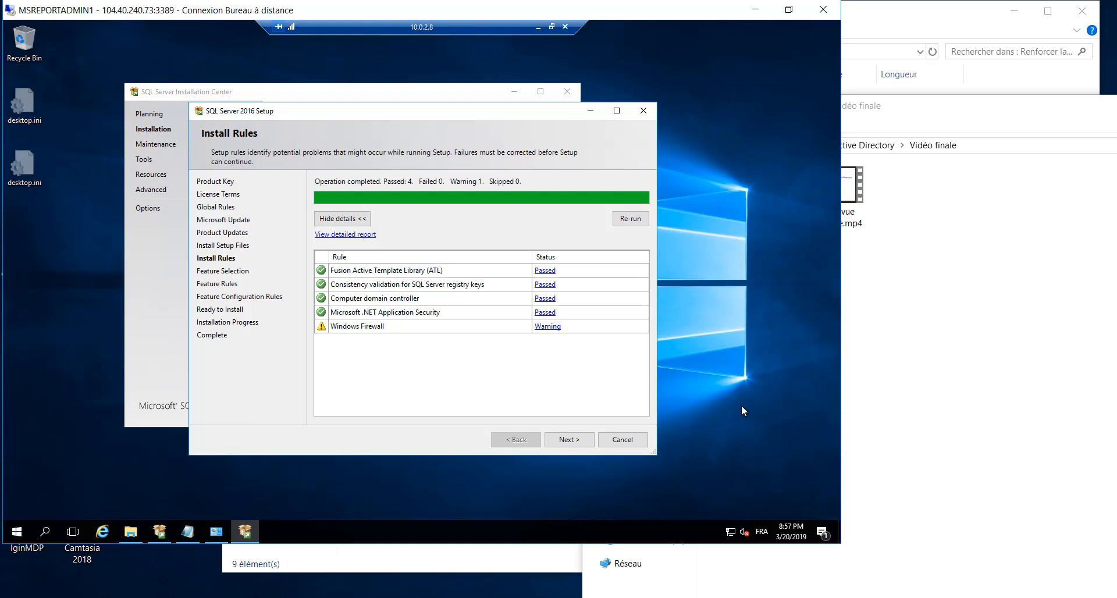
click(569, 440)
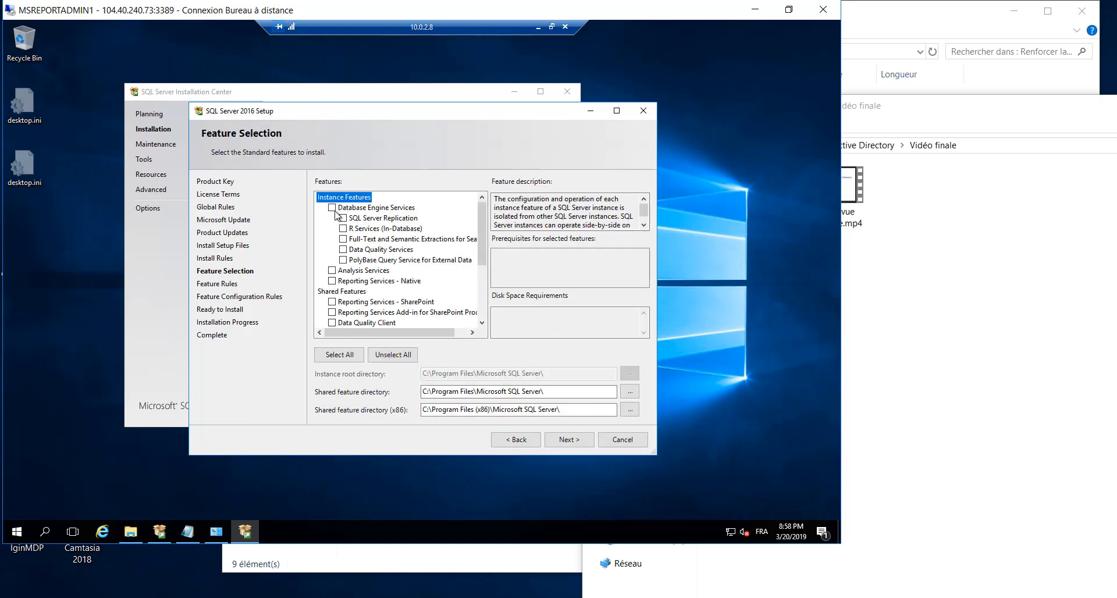
- Select Database Engine Services, Full-Text and Semantic Extractions, Client Tools Connectivity, Client Tools Backwards Compatibility and Client Tools SDK for installation
click(334, 209)
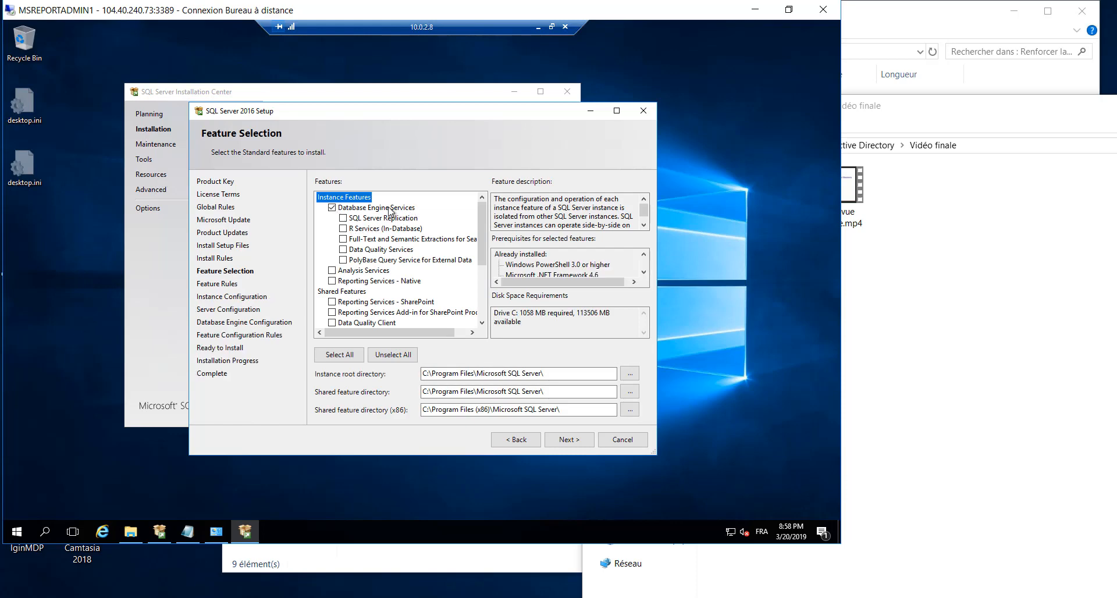
click(343, 239)
scroll(429, 308, down, 1)
scroll(396, 309, down, 1)
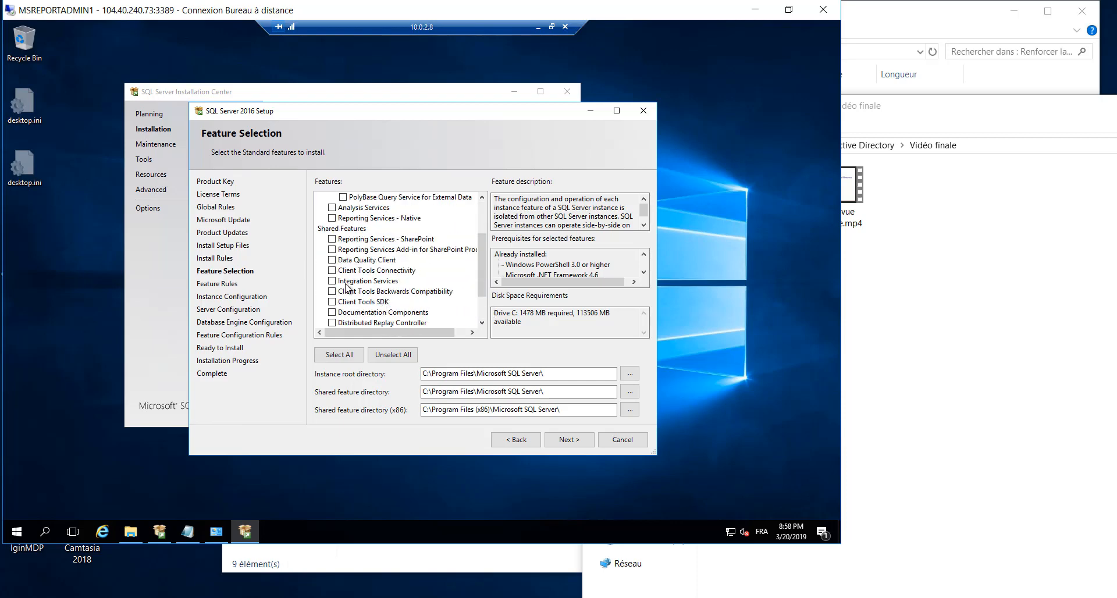
click(333, 271)
click(333, 291)
click(333, 301)
- Check the server's drives in File Explorer and open the New Volume (G:) data drive, then return to setup
click(131, 531)
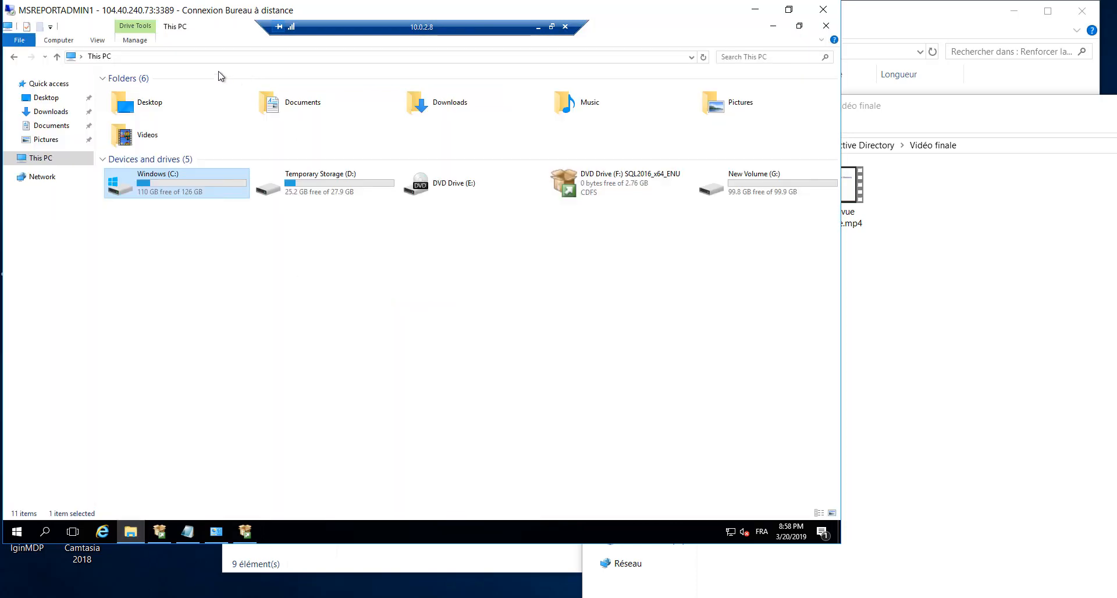
double_click(705, 196)
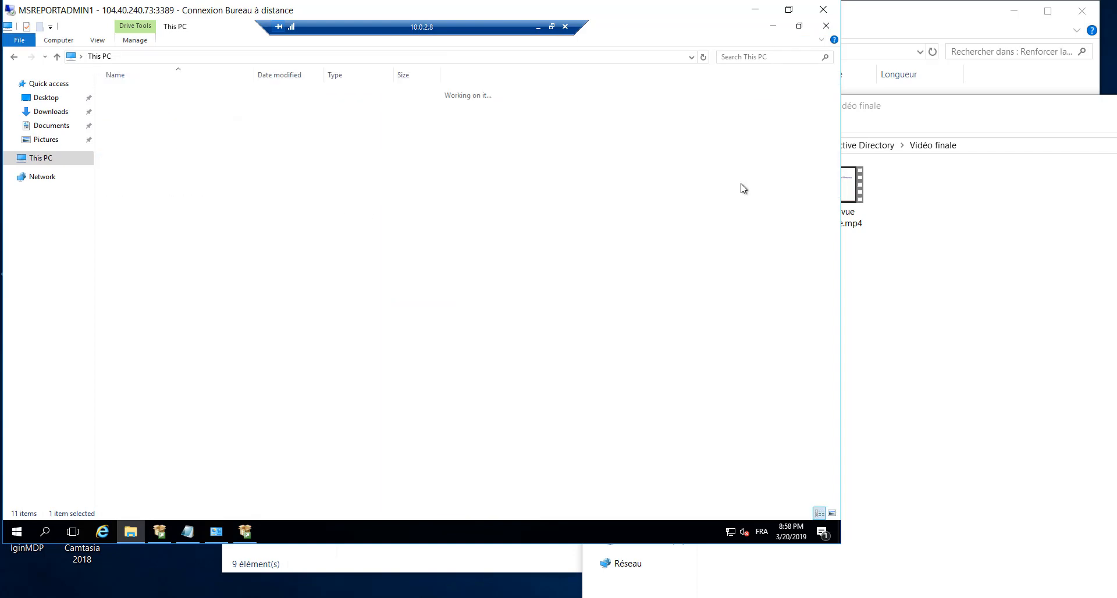
click(773, 26)
- Change the instance root and both shared feature directories to drive G:, keeping their folder paths, and continue to instance configuration
click(426, 374)
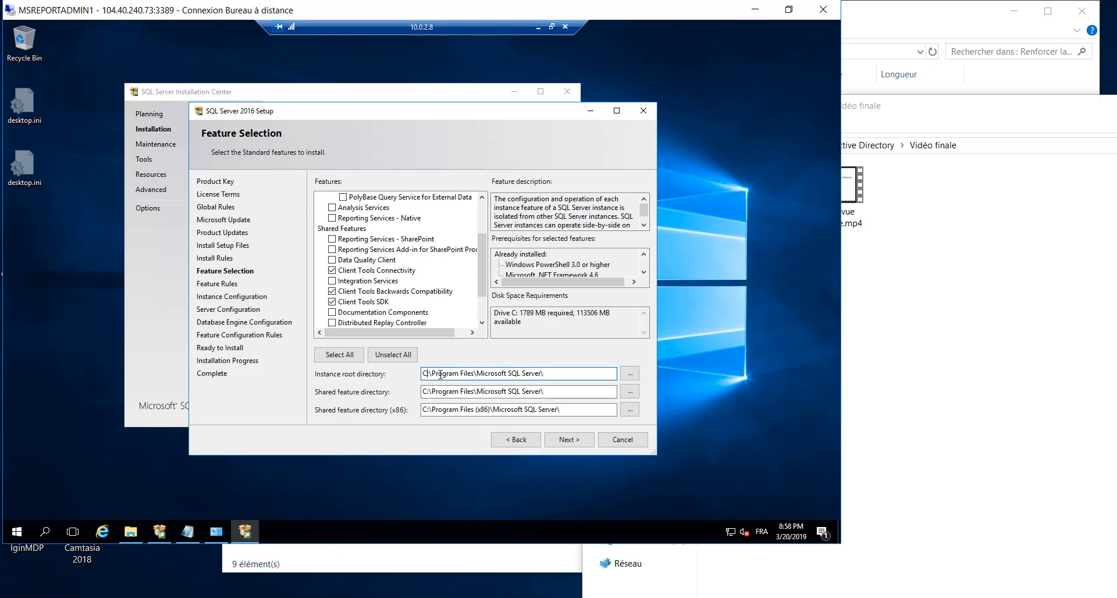
key(BackSpace)
text(G)
key(Tab)
key(Tab)
click(429, 392)
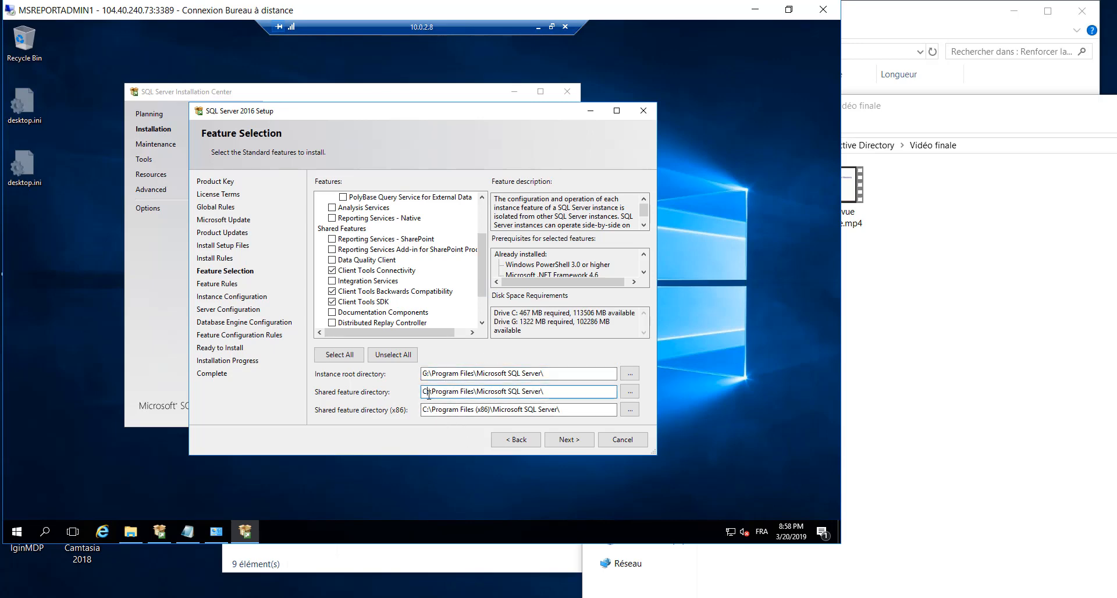
key(BackSpace)
text(G)
click(426, 410)
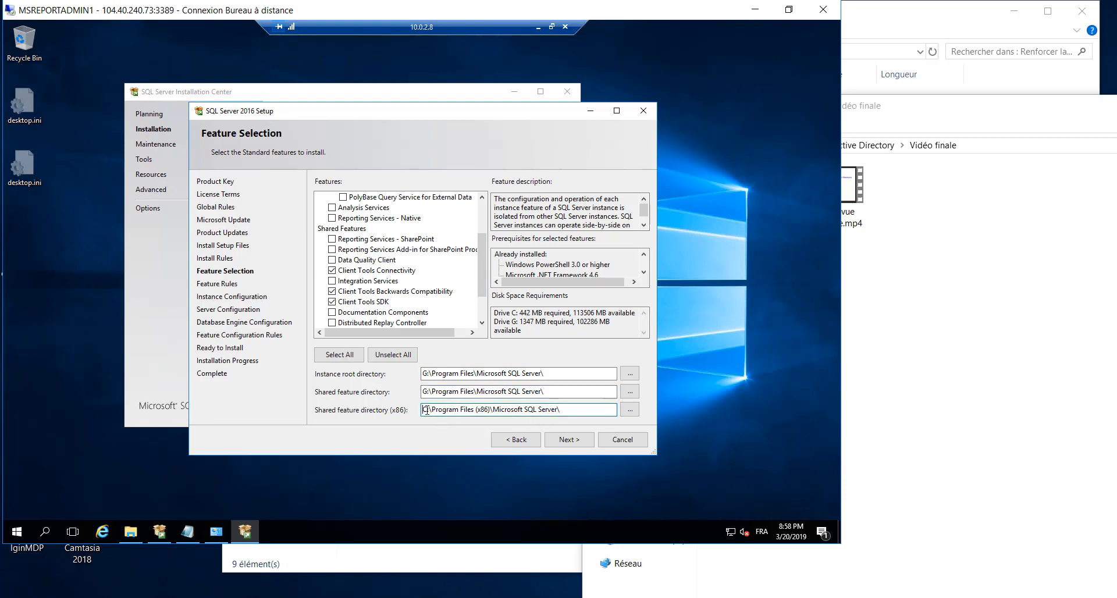
key(BackSpace)
text(G)
click(559, 373)
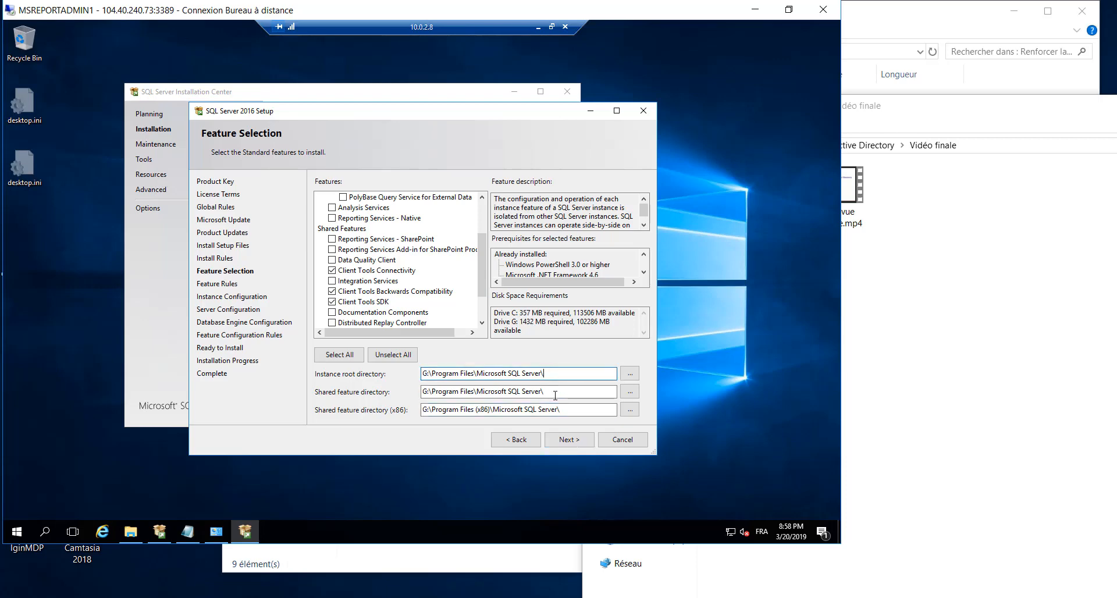
click(583, 411)
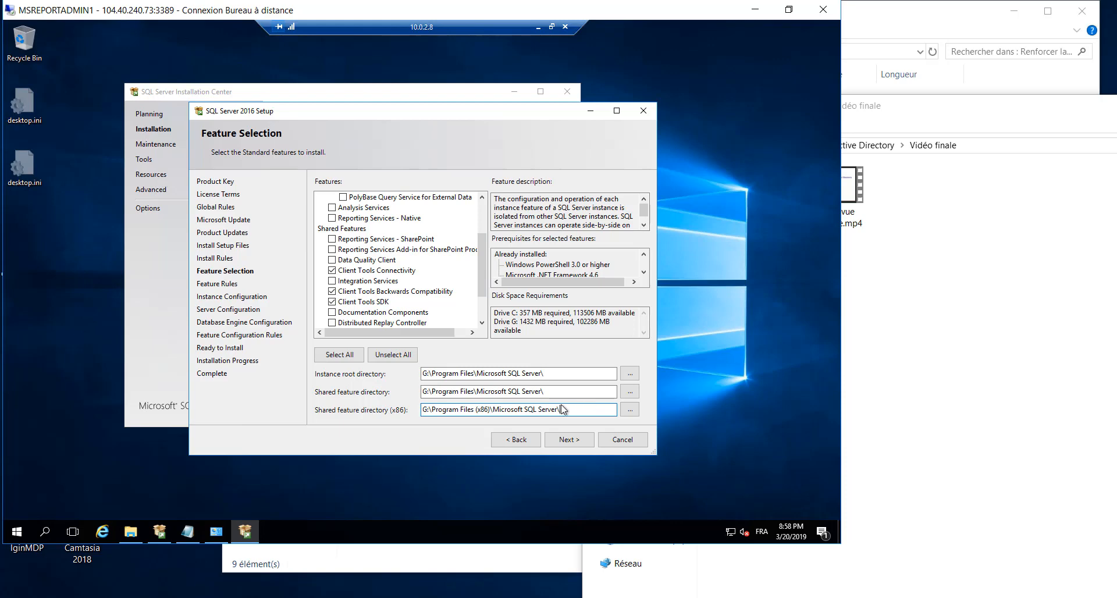
click(578, 438)
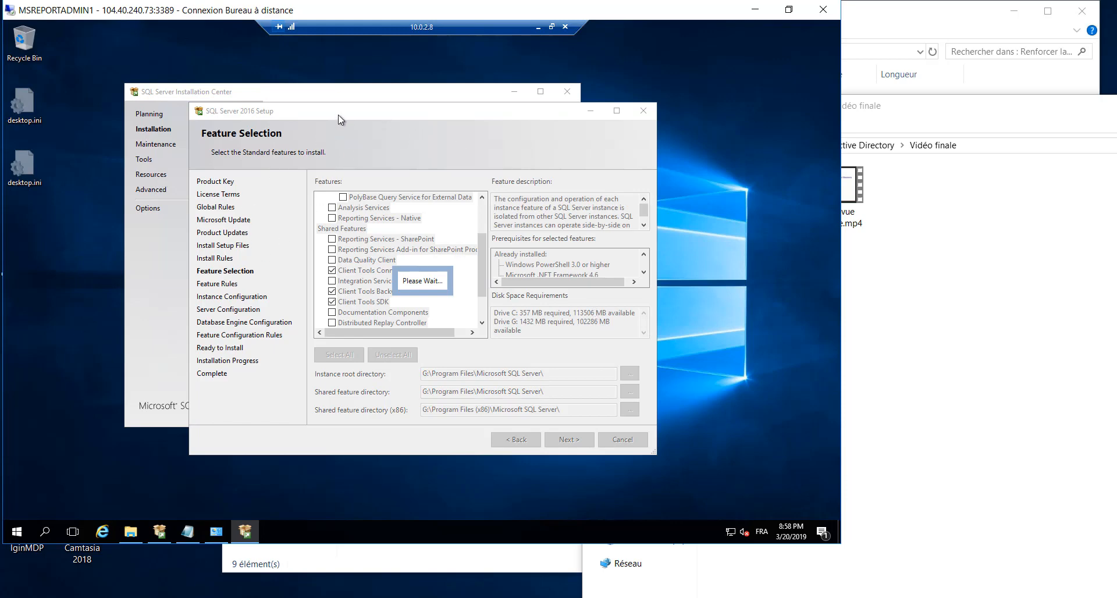
- Configure a named instance called MIM with instance ID MIM and continue to server configuration
drag(337, 114, 309, 103)
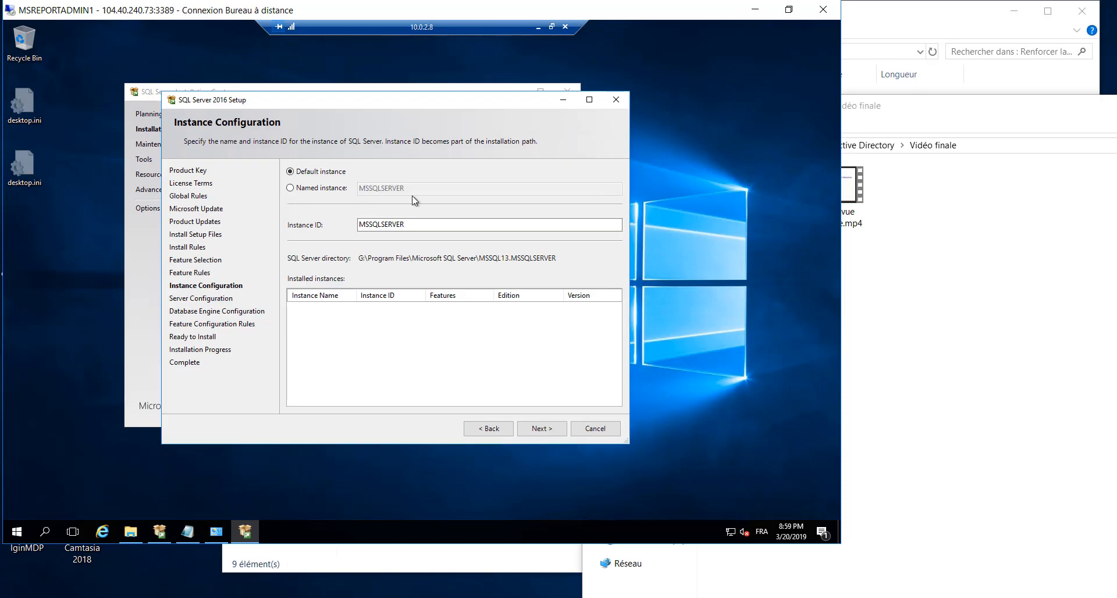
drag(415, 227, 357, 234)
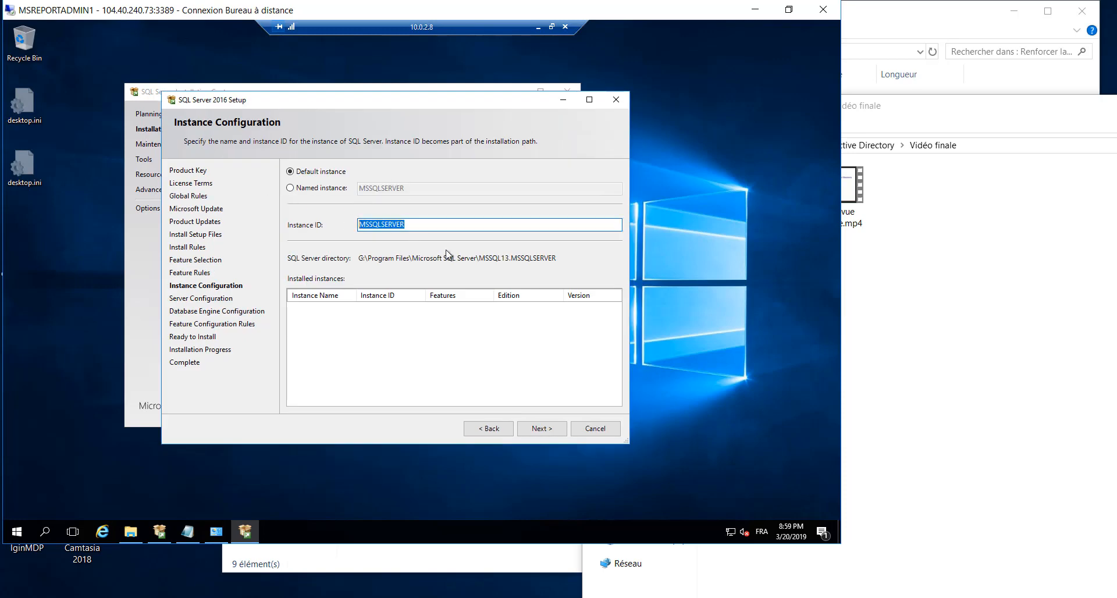
text(MIM)
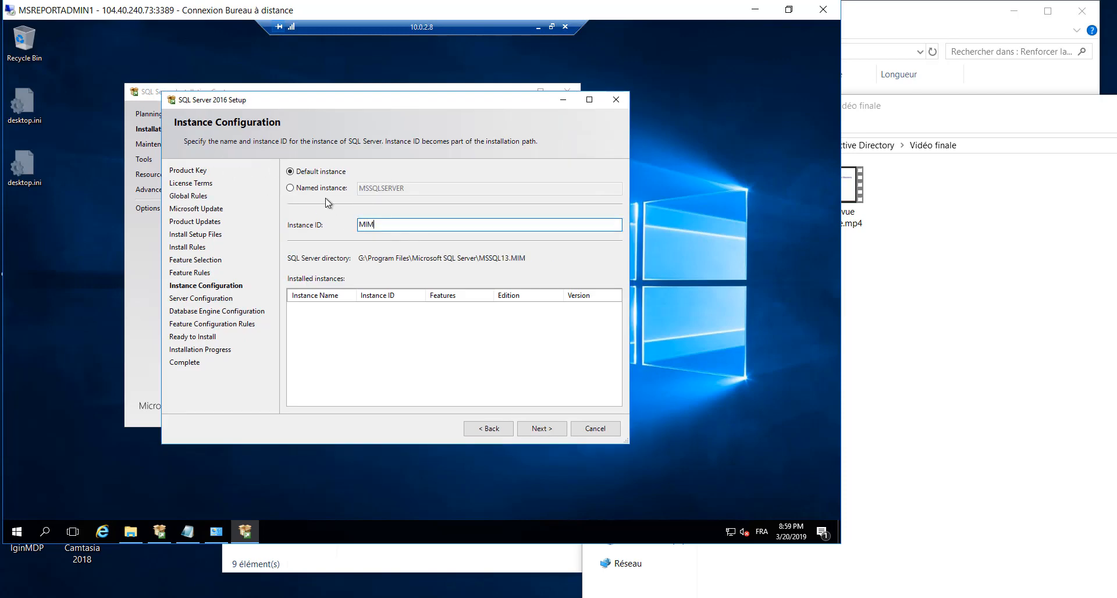
click(290, 188)
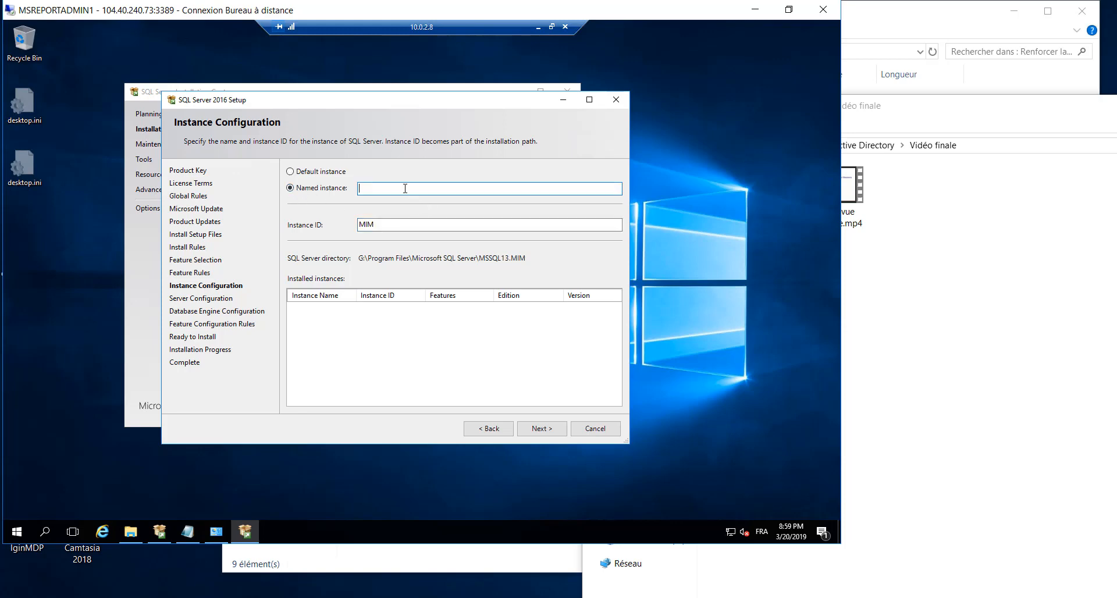
text(MIM)
click(540, 428)
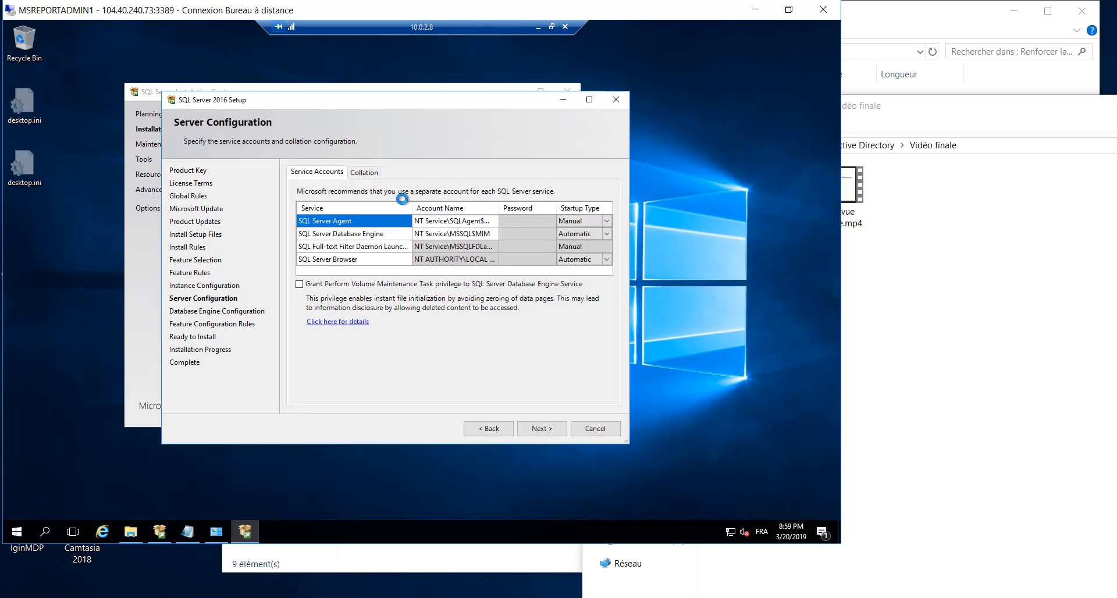
- Customize the Database Engine collation to use a Windows collation designator and select Latin1_General_100
click(376, 172)
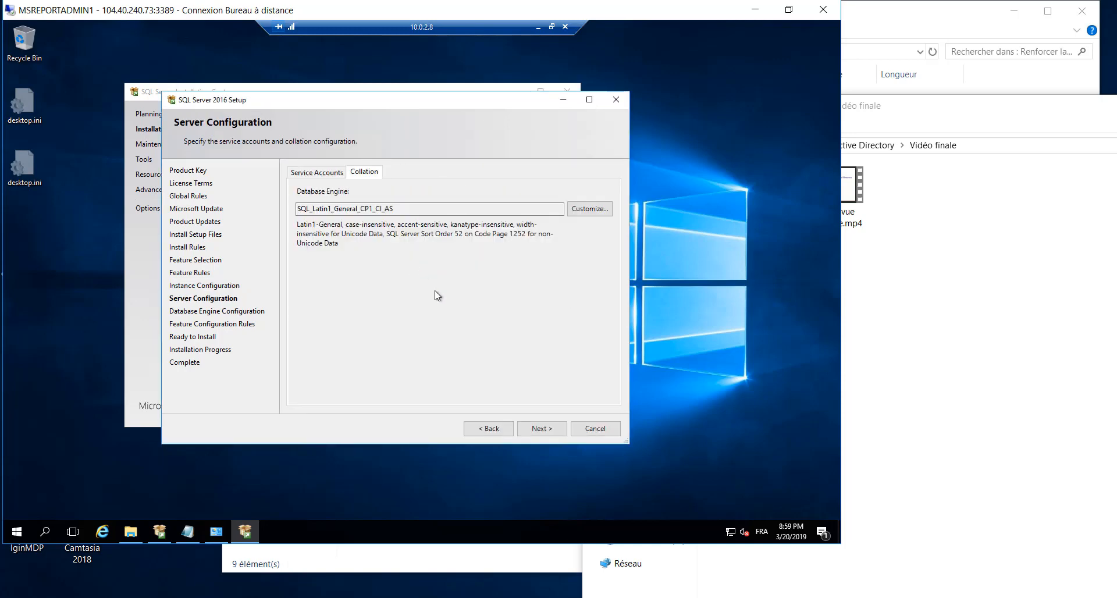
drag(297, 206, 514, 235)
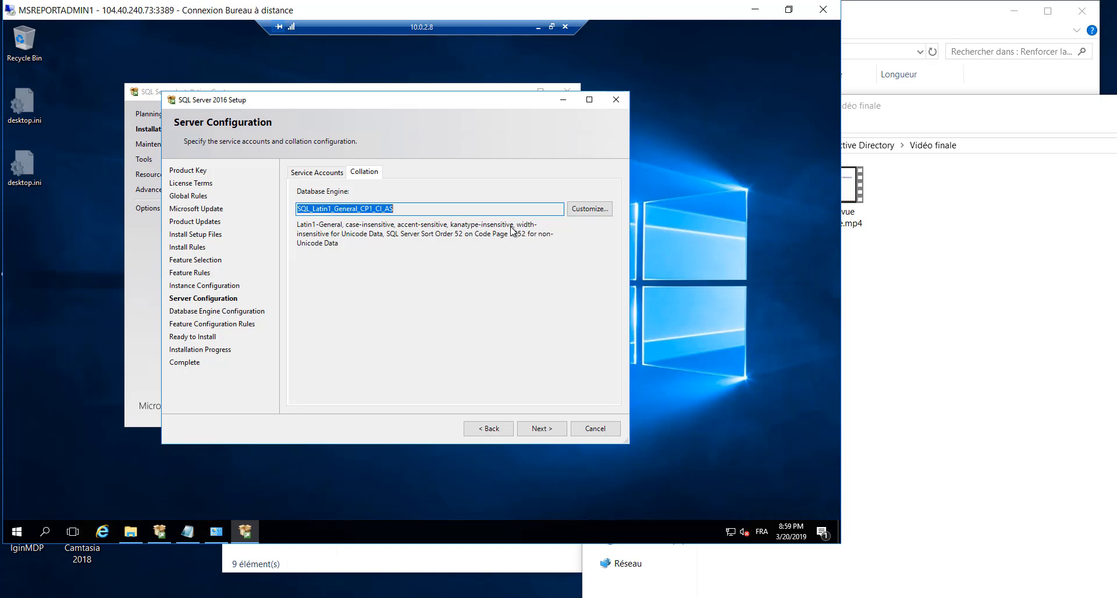
click(589, 209)
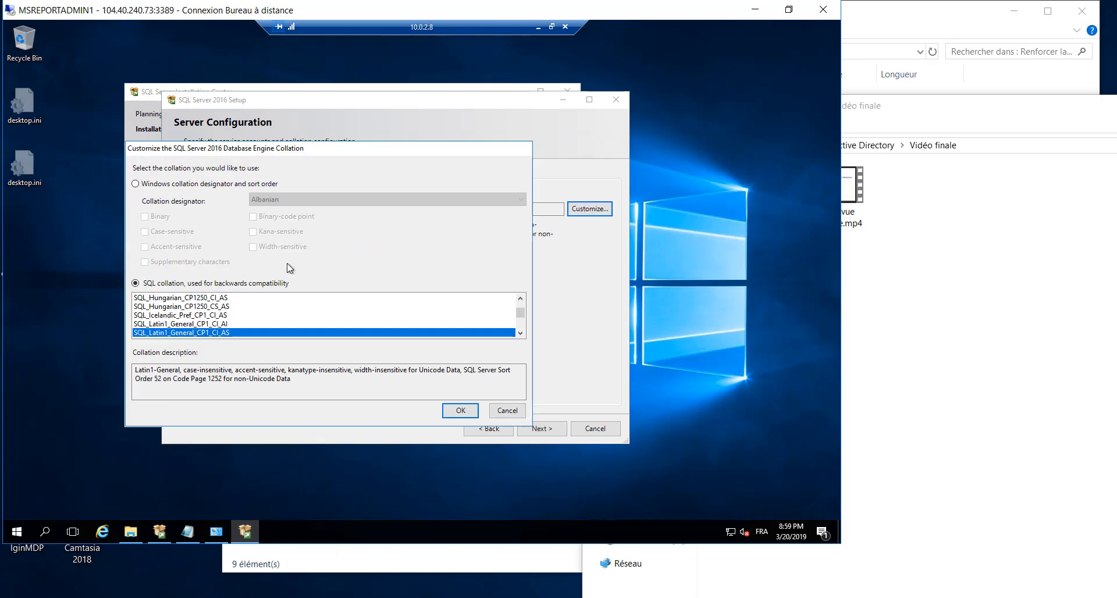
click(185, 317)
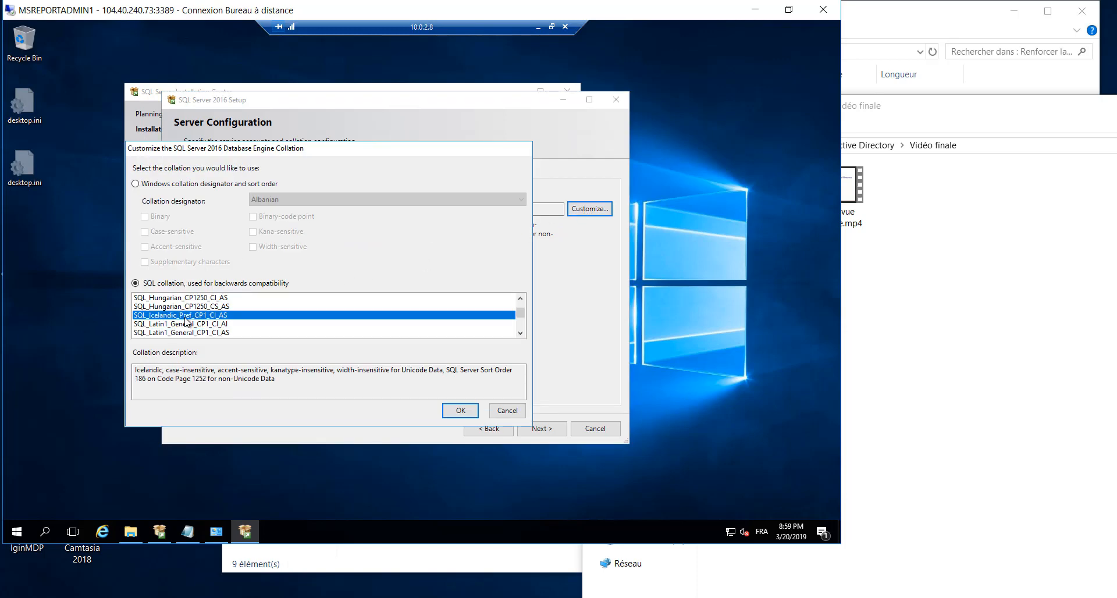
click(135, 184)
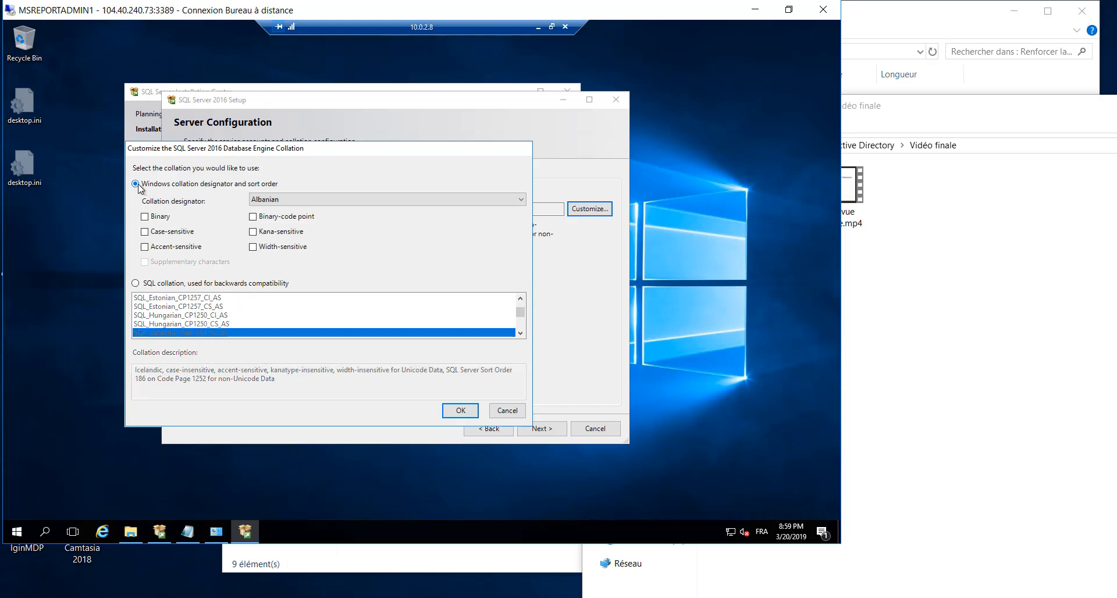
click(287, 200)
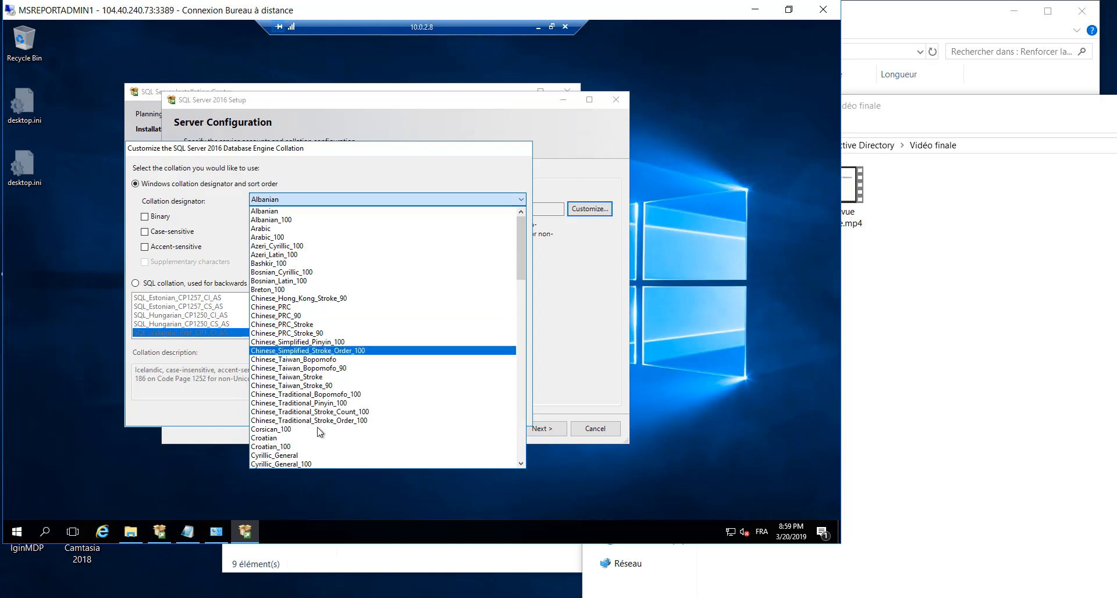
scroll(323, 442, down, 4)
scroll(317, 456, down, 4)
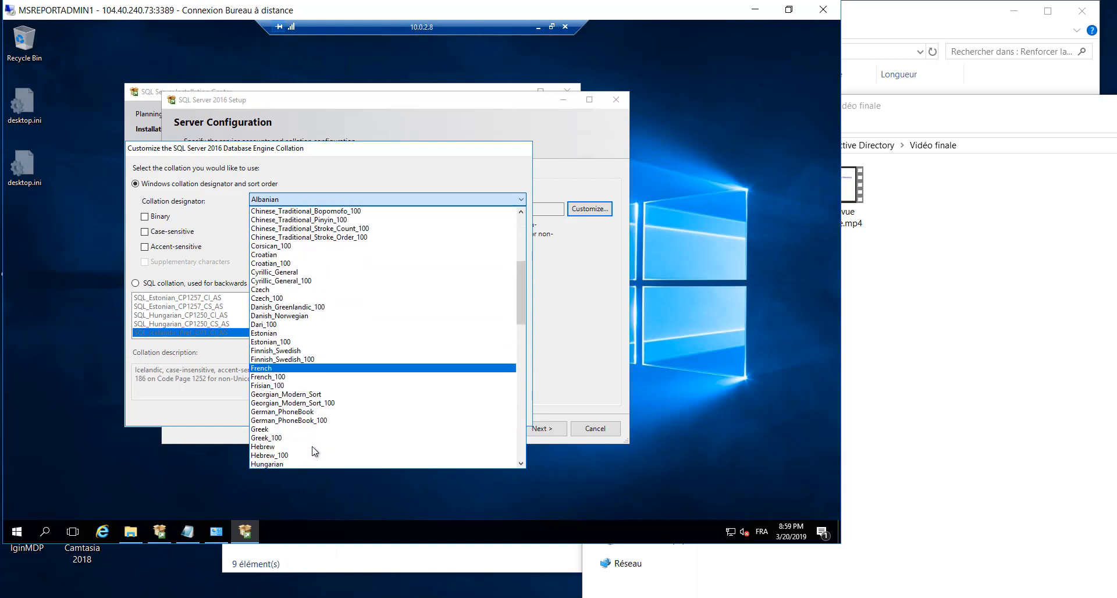
scroll(317, 456, down, 2)
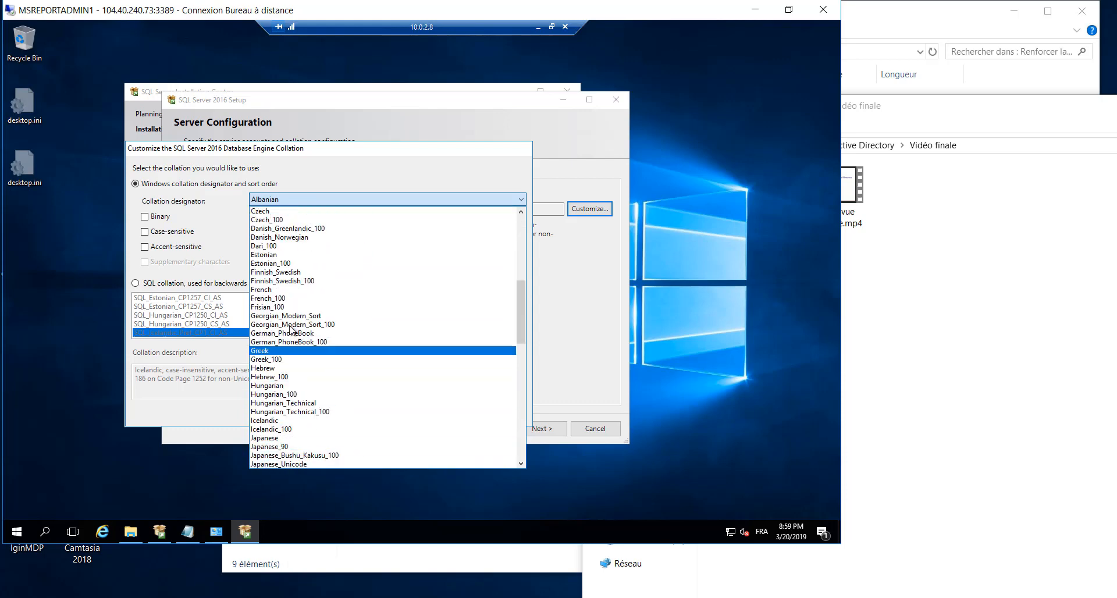
scroll(308, 406, down, 5)
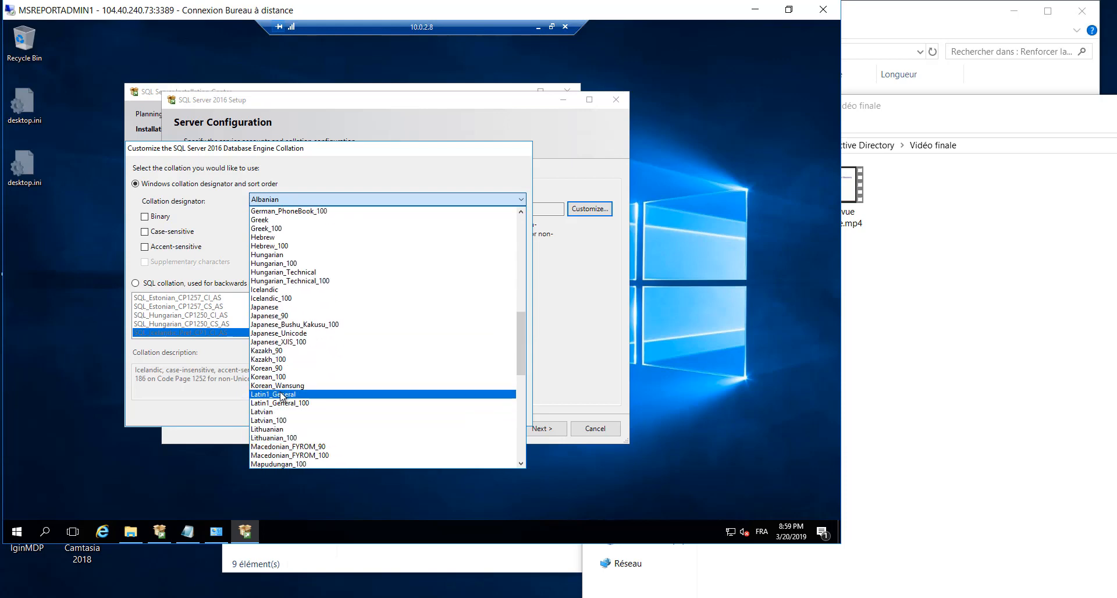
click(288, 403)
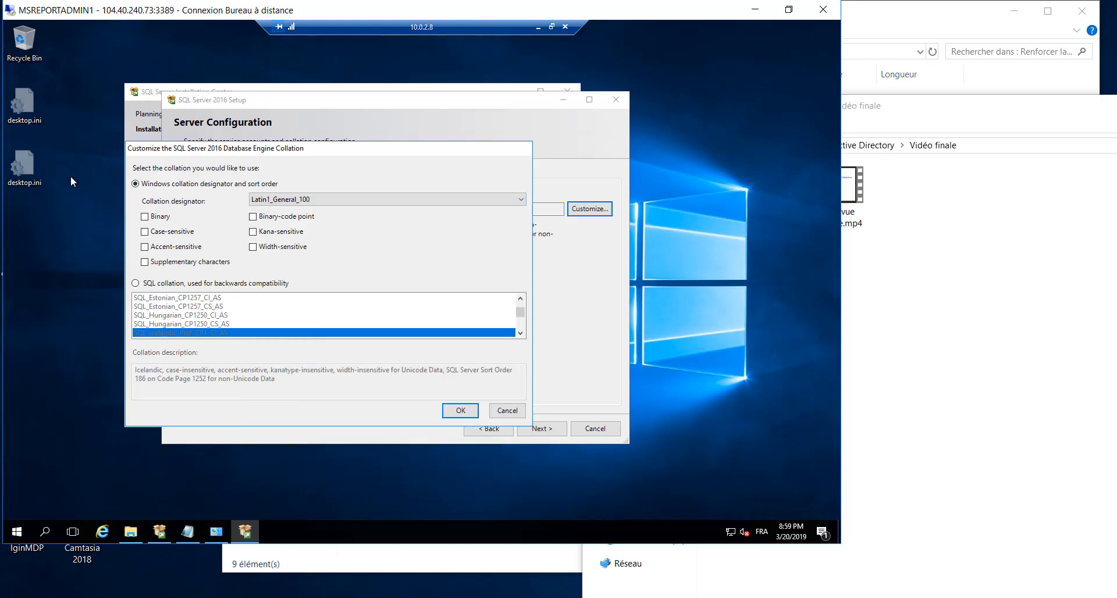
- Make the collation accent-sensitive but not case-sensitive, and apply it as Latin1_General_100_CI_AS
click(145, 233)
click(145, 247)
click(460, 410)
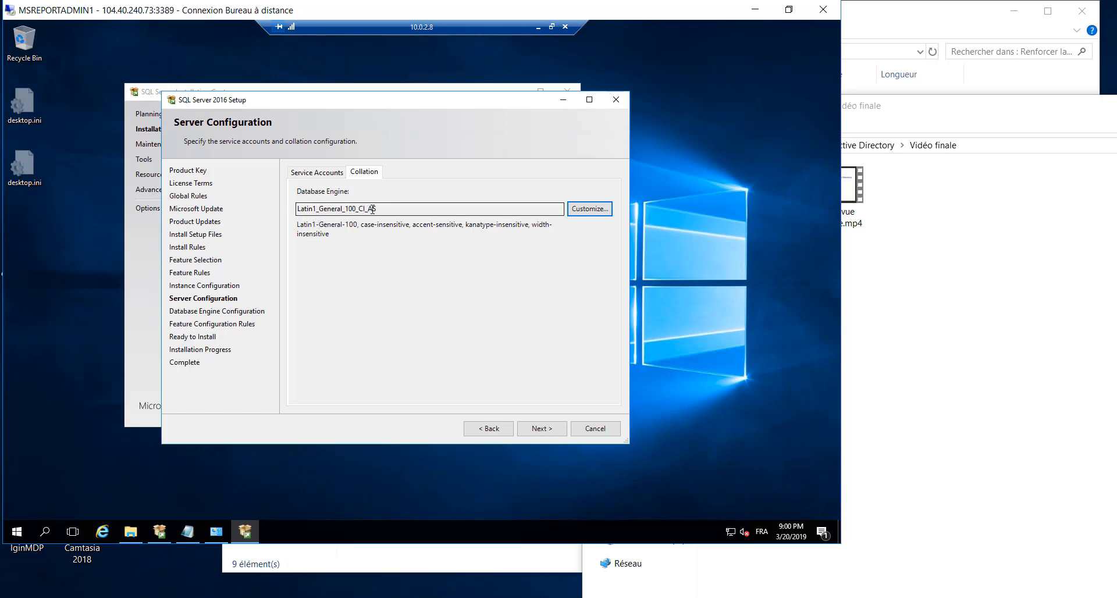
- Check the recommended replacement collation in the Notepad notes, highlight its name, and return to setup
click(192, 541)
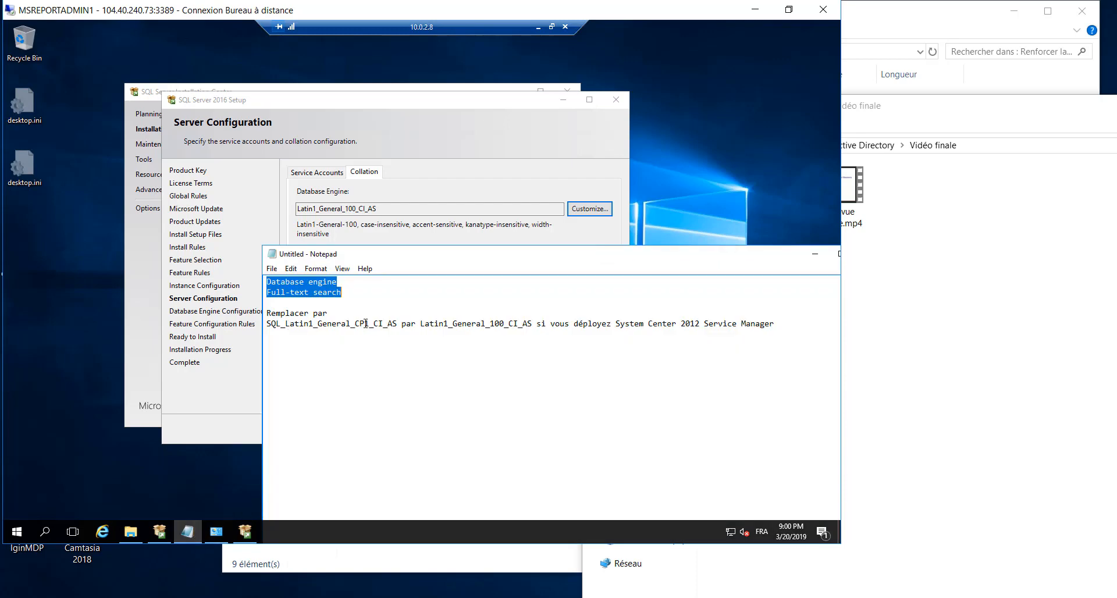
click(356, 323)
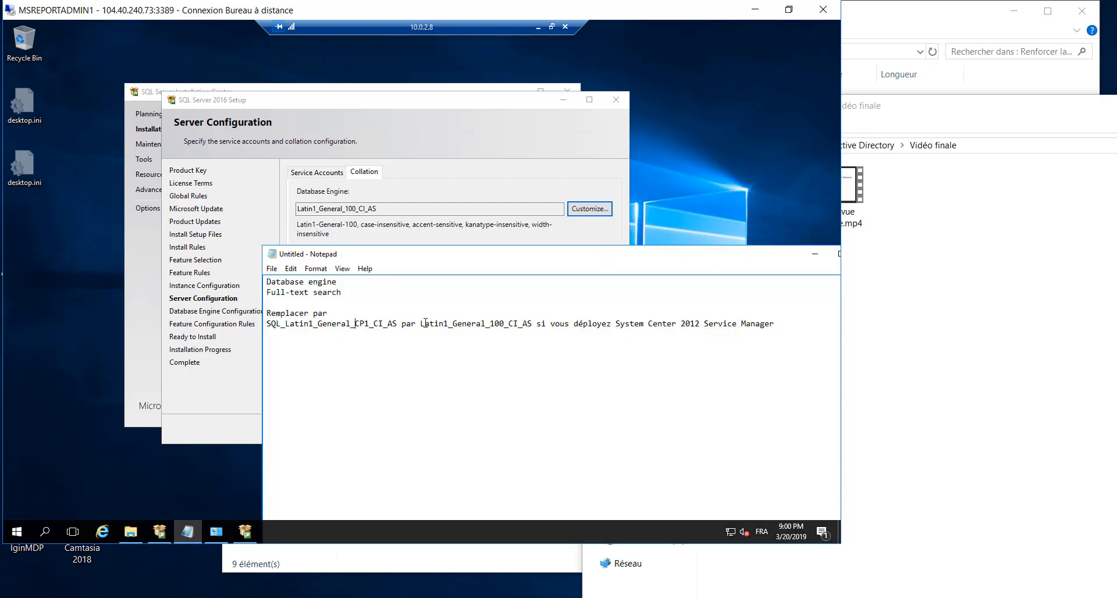
drag(426, 323, 446, 323)
drag(483, 324, 535, 327)
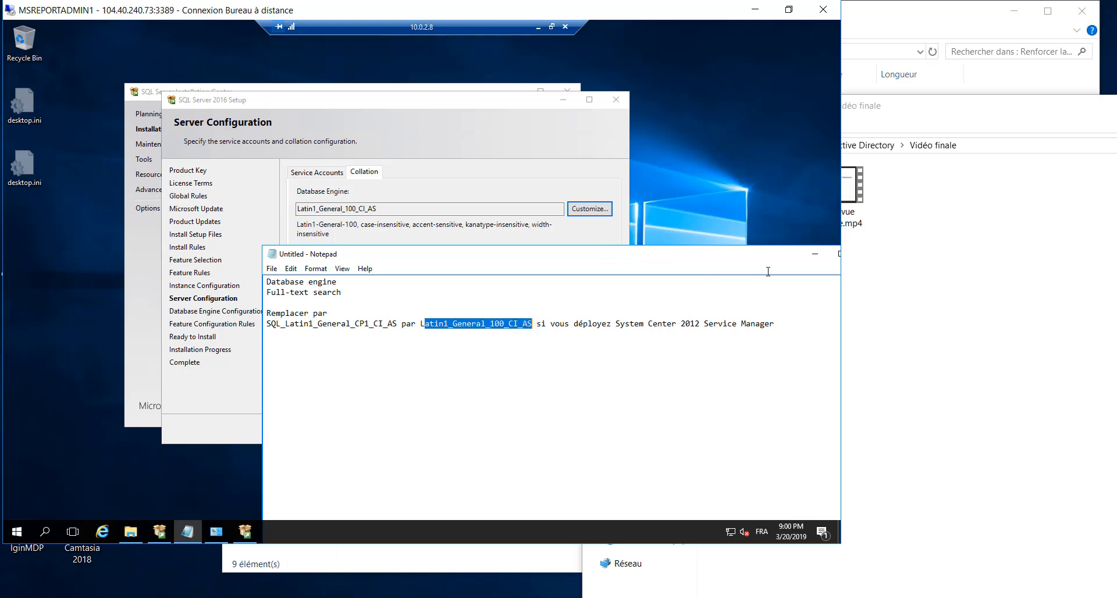
click(815, 254)
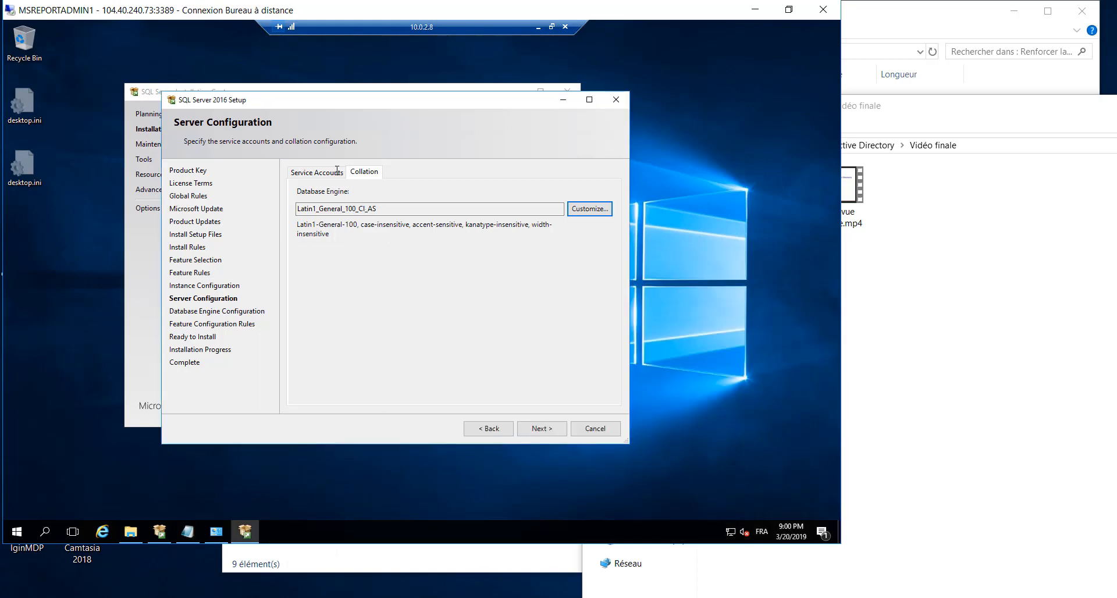
- Set the SQL Server Agent service's startup type to Automatic and continue to database engine configuration
click(333, 173)
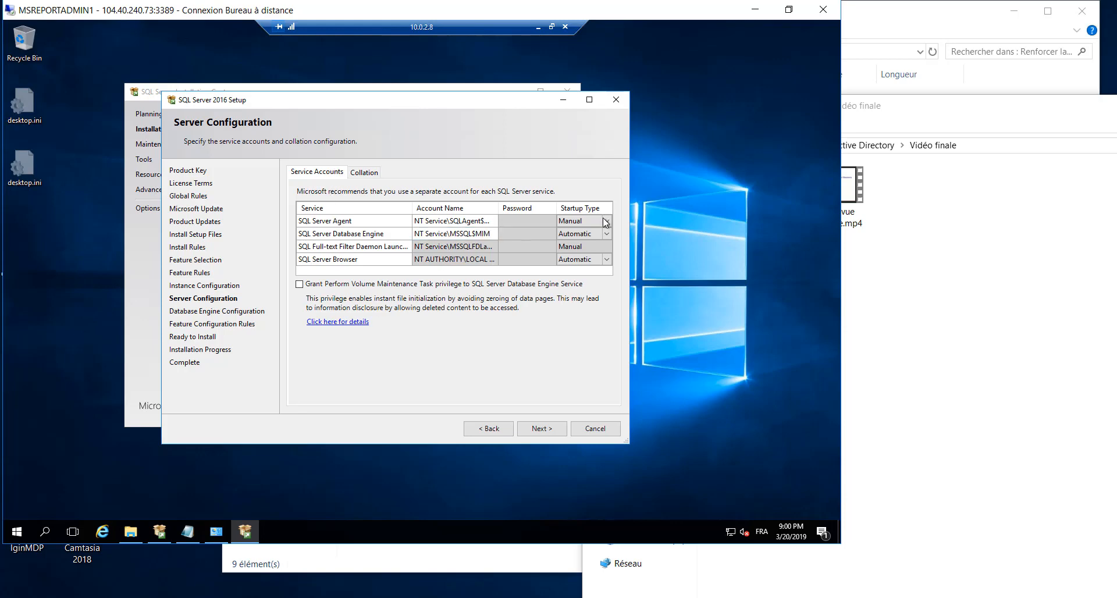
click(421, 222)
click(494, 221)
click(484, 385)
click(609, 221)
click(567, 234)
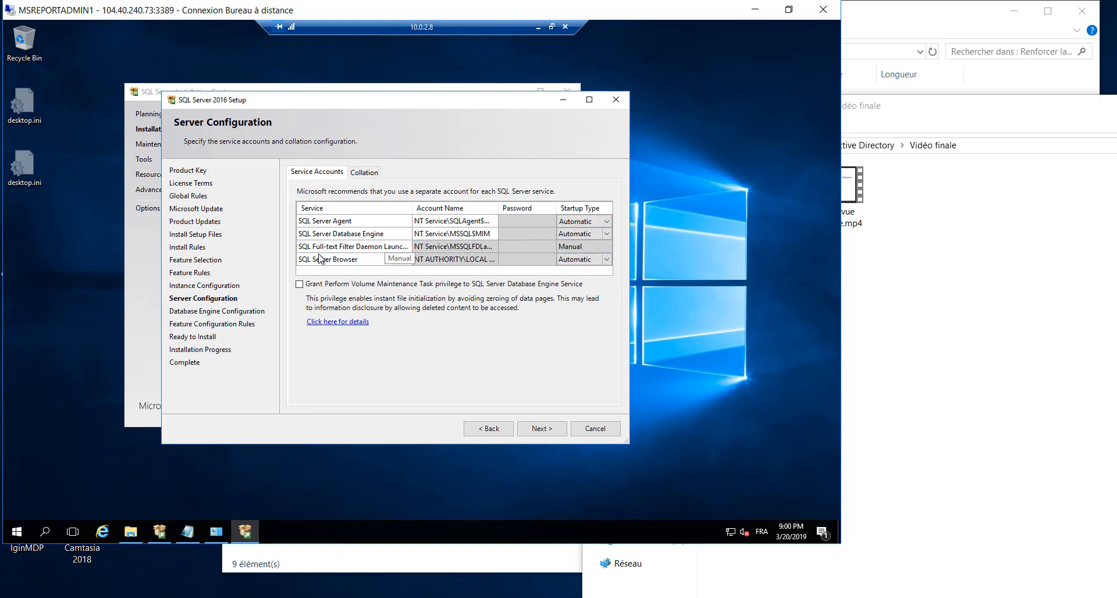
click(605, 247)
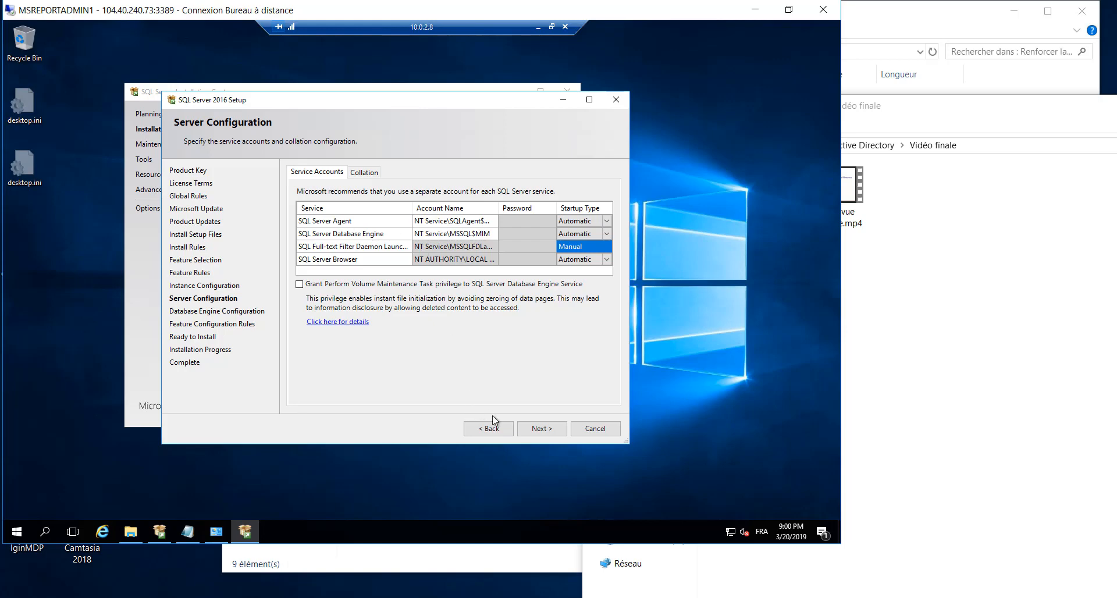
click(545, 429)
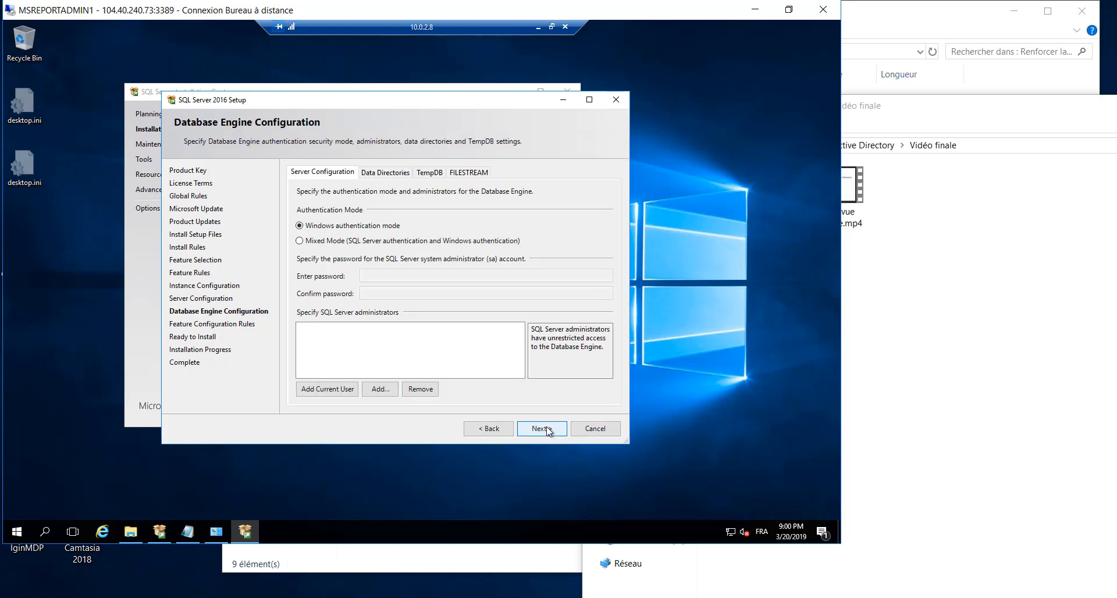
- Enable Mixed Mode authentication, then enter and confirm the password for the sa account
click(315, 241)
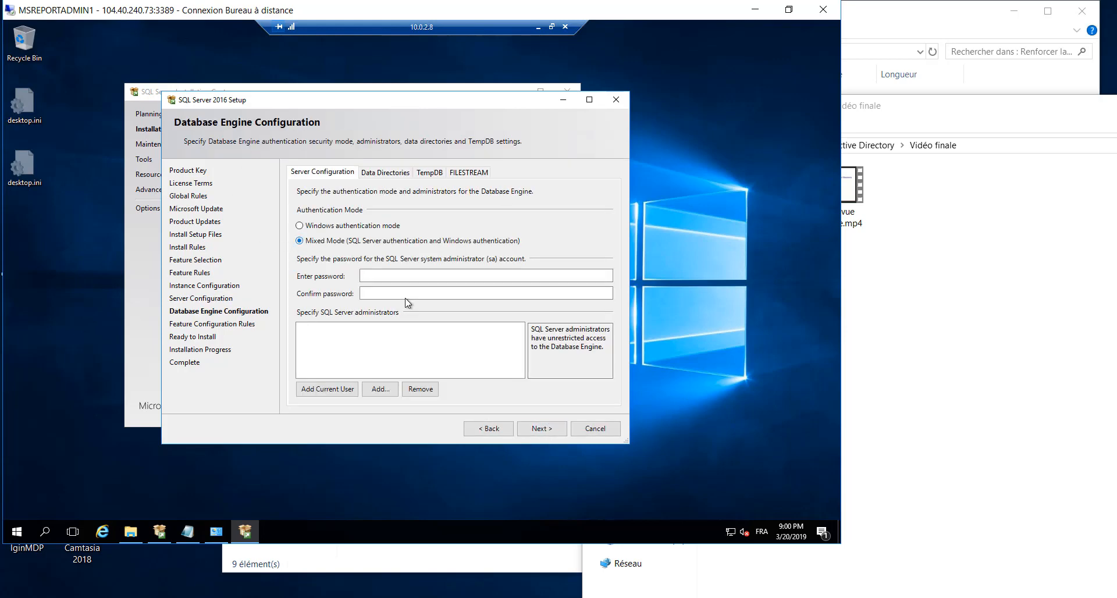
click(370, 277)
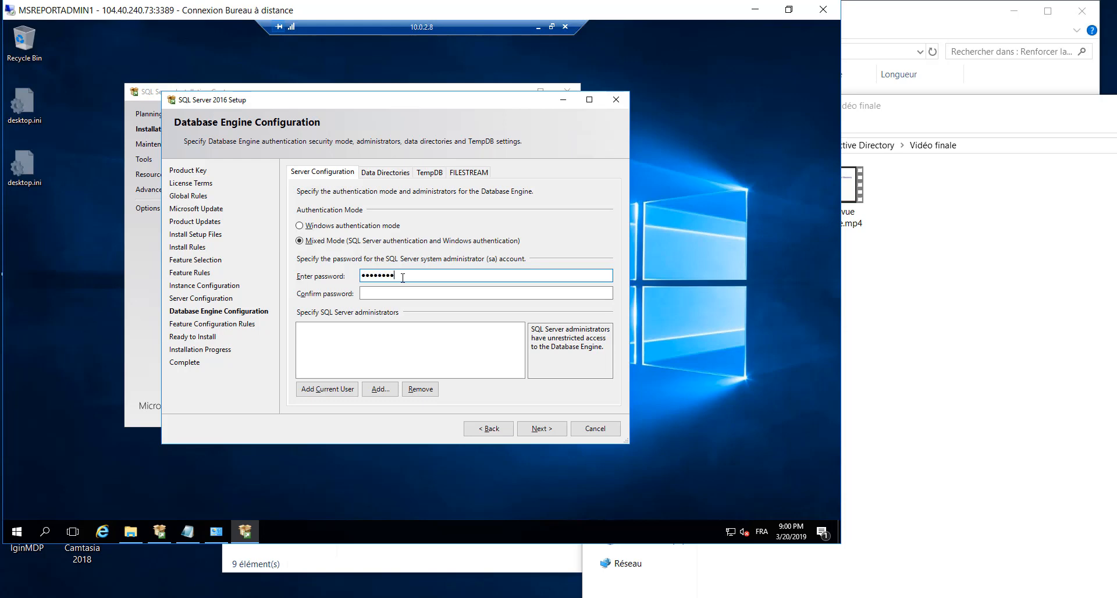
key(Tab)
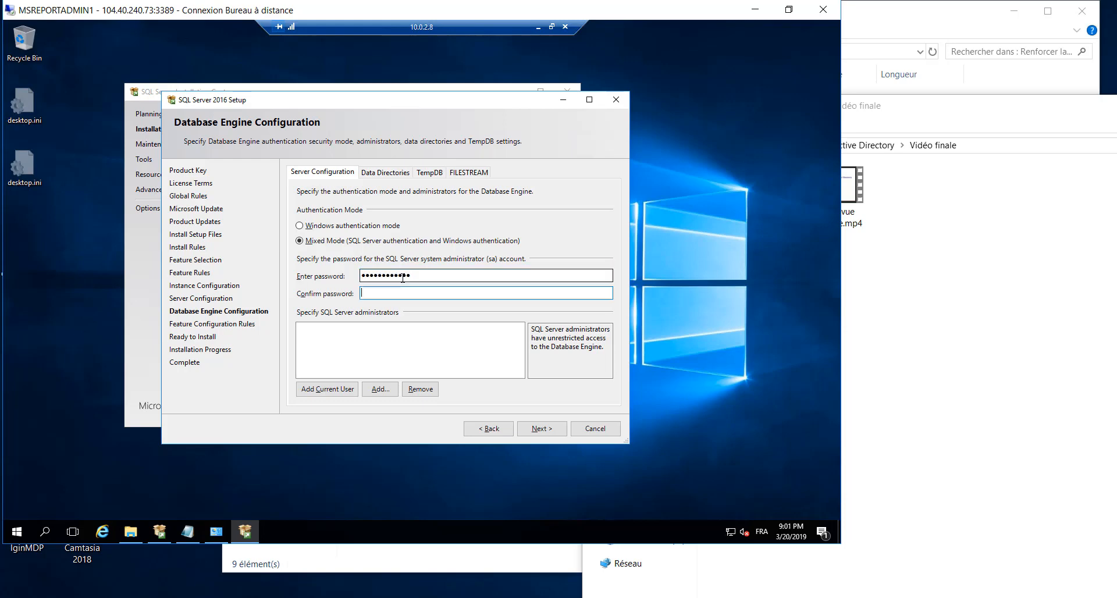
text(••••••)
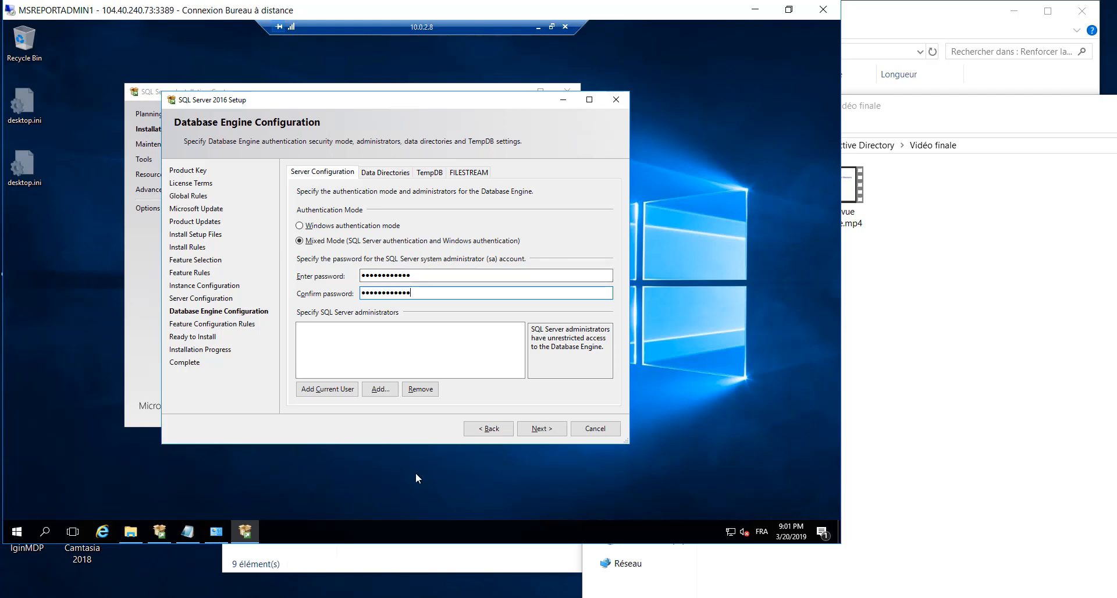
- Add the current user and the local Administrators group of MSREPORTSQL1 as SQL Server administrators
click(327, 389)
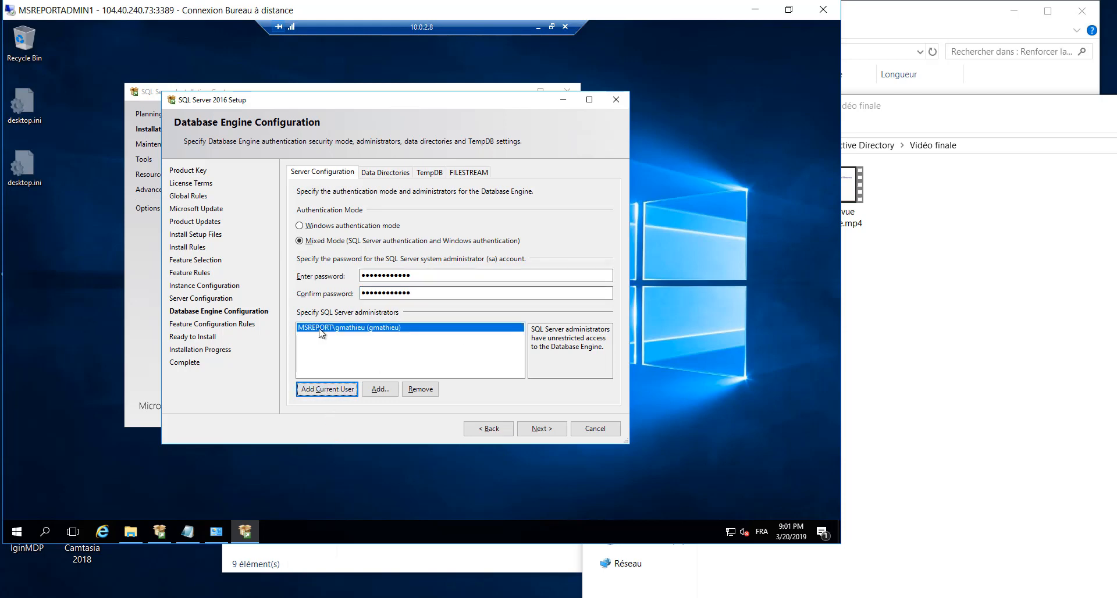
click(382, 389)
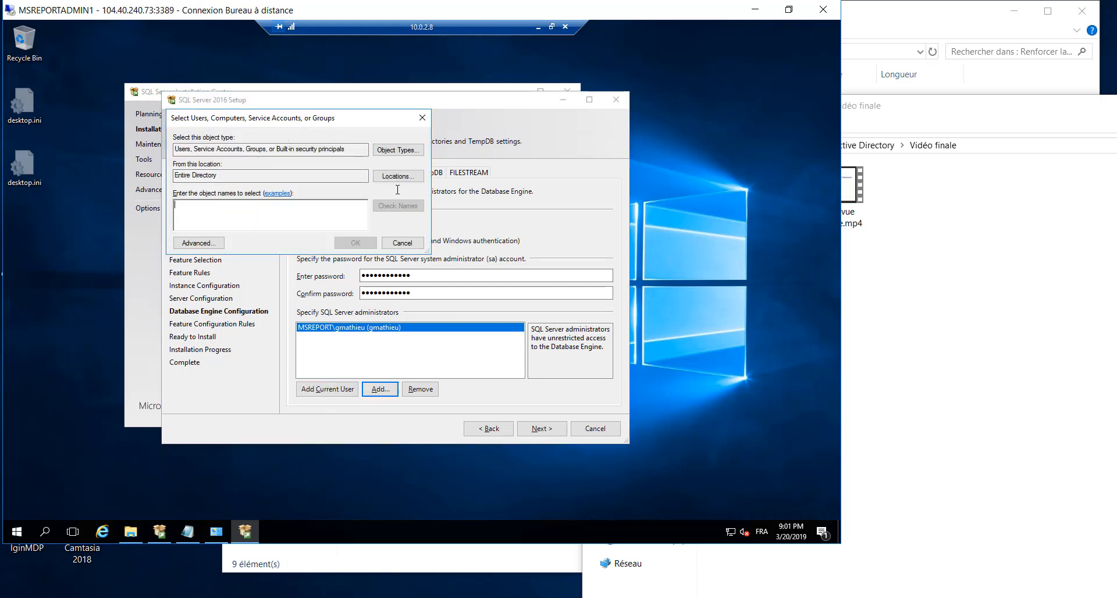
click(197, 243)
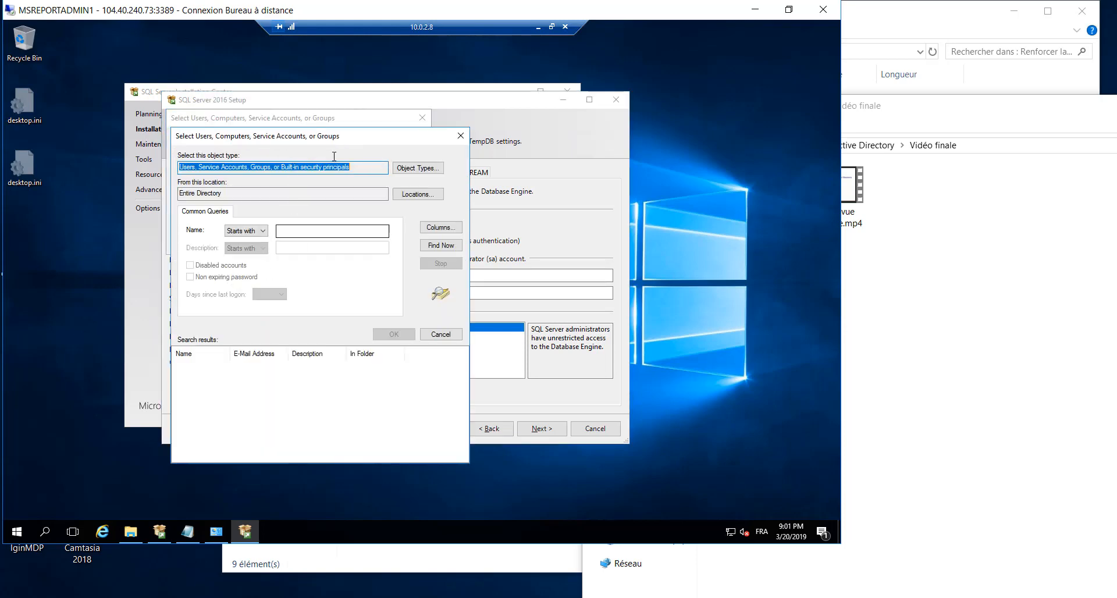
click(429, 195)
click(230, 204)
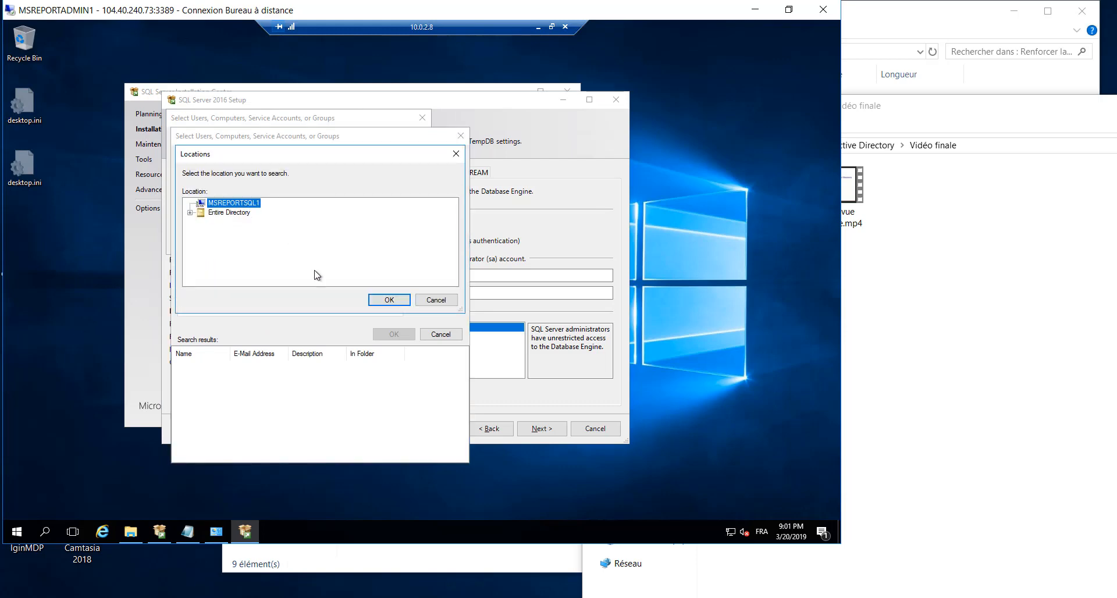
click(389, 301)
click(437, 245)
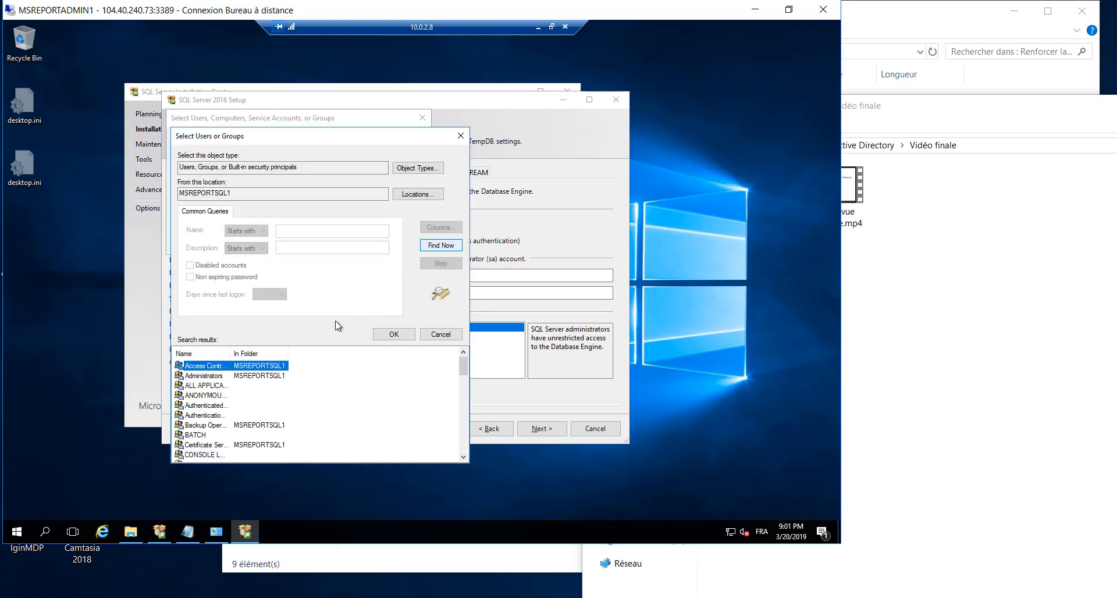
double_click(201, 375)
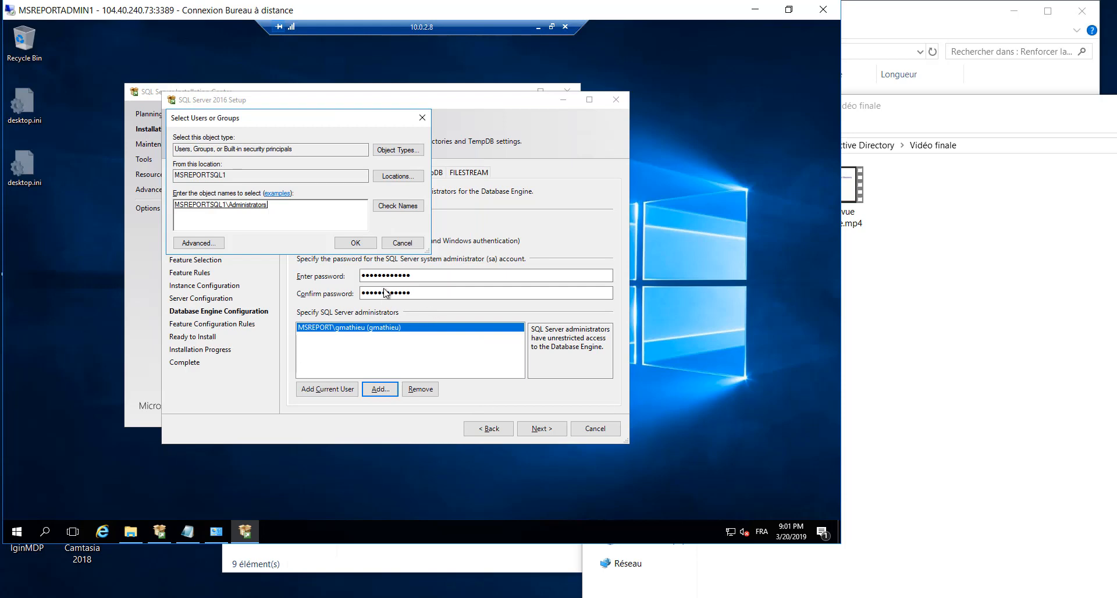
click(360, 243)
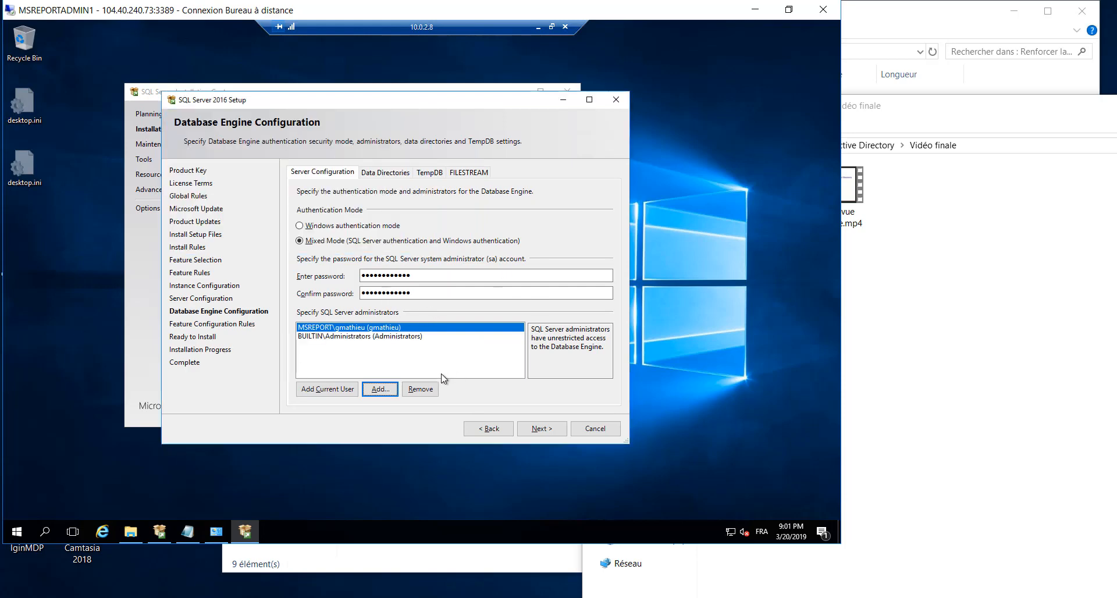
- Review the database engine's data directories and its TempDB file settings
click(417, 336)
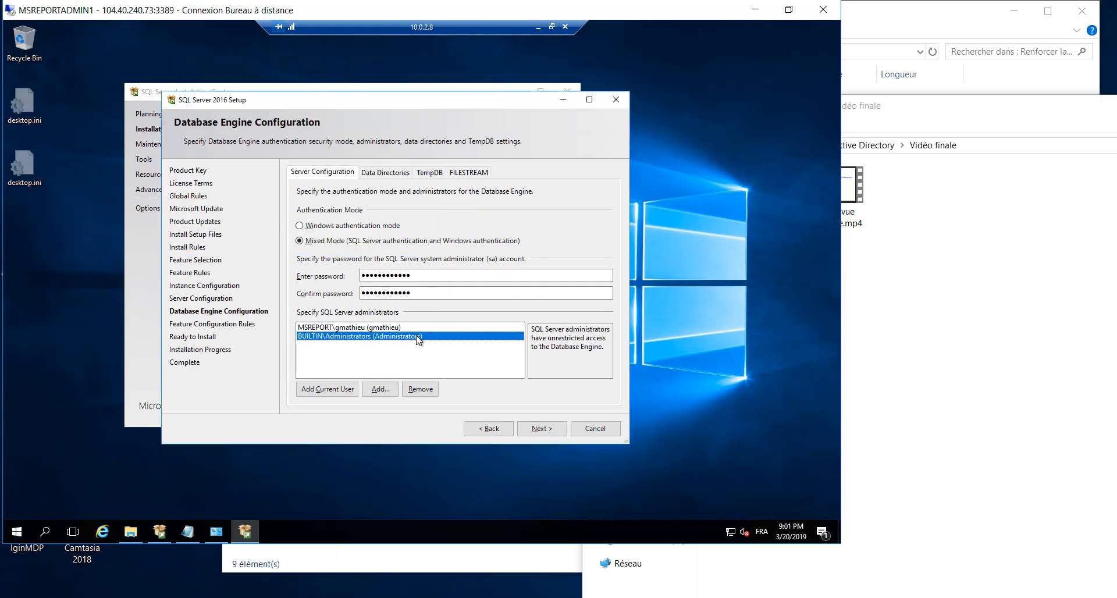
click(378, 175)
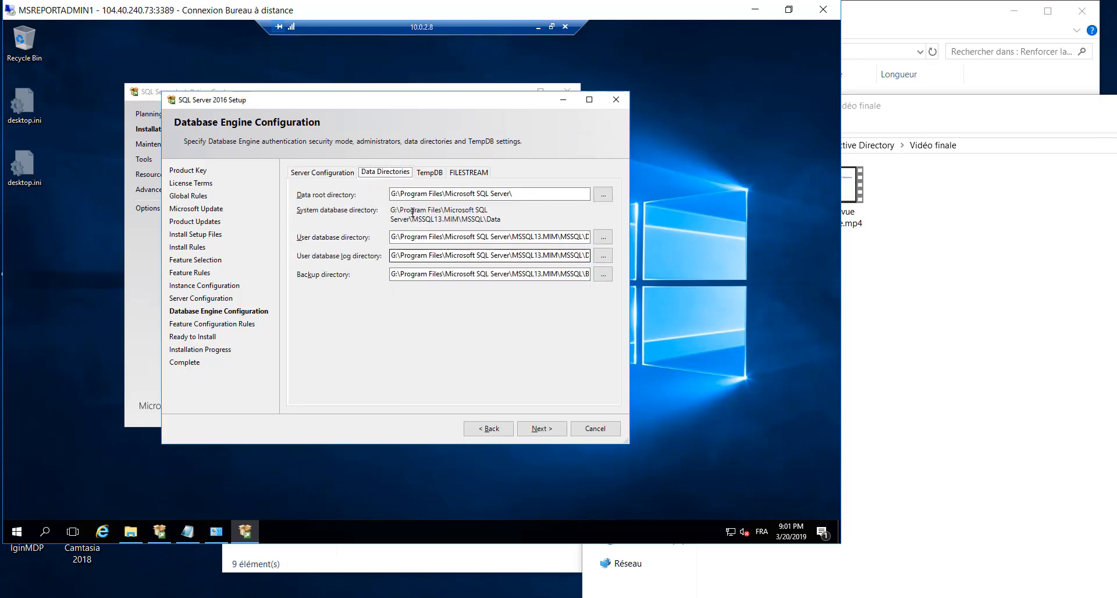
click(435, 174)
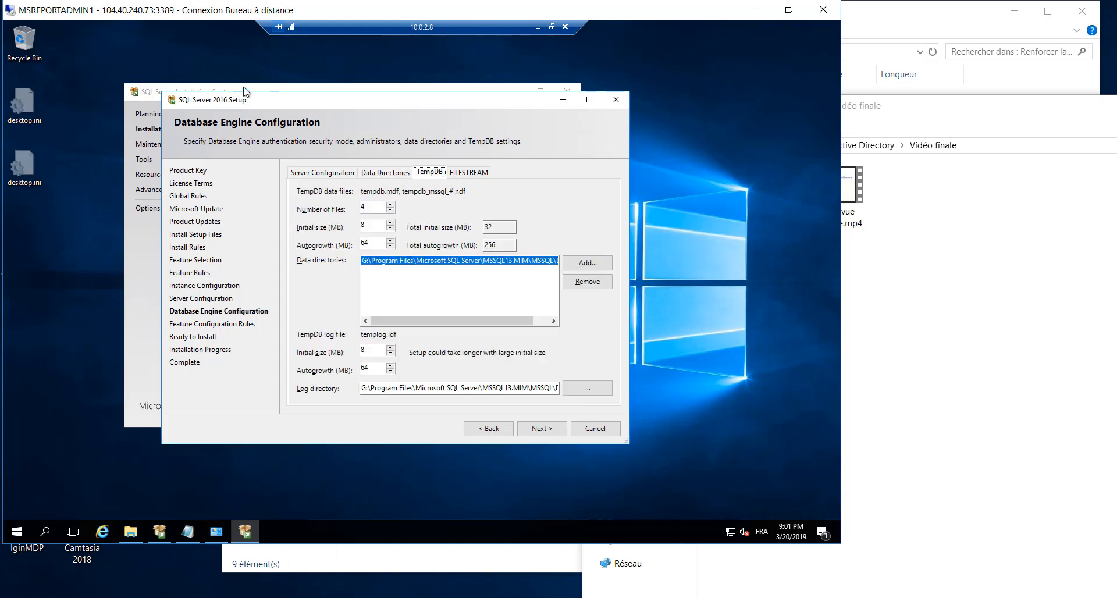
drag(244, 94, 181, 76)
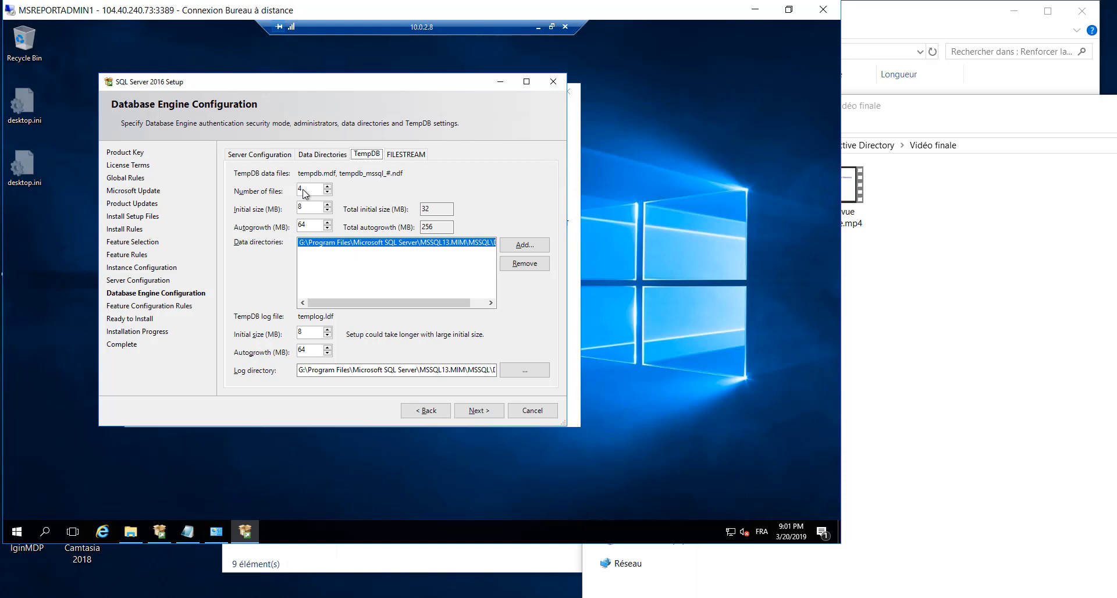
- Check the server's virtual processor count in Task Manager's CPU performance details, and close Task Manager
right_click(299, 538)
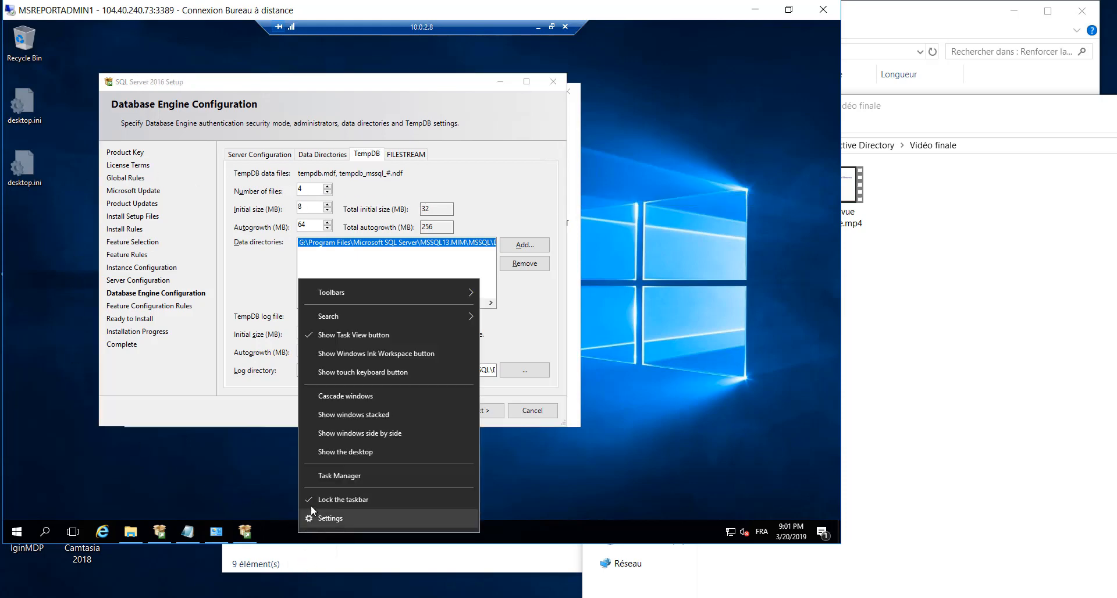
click(343, 471)
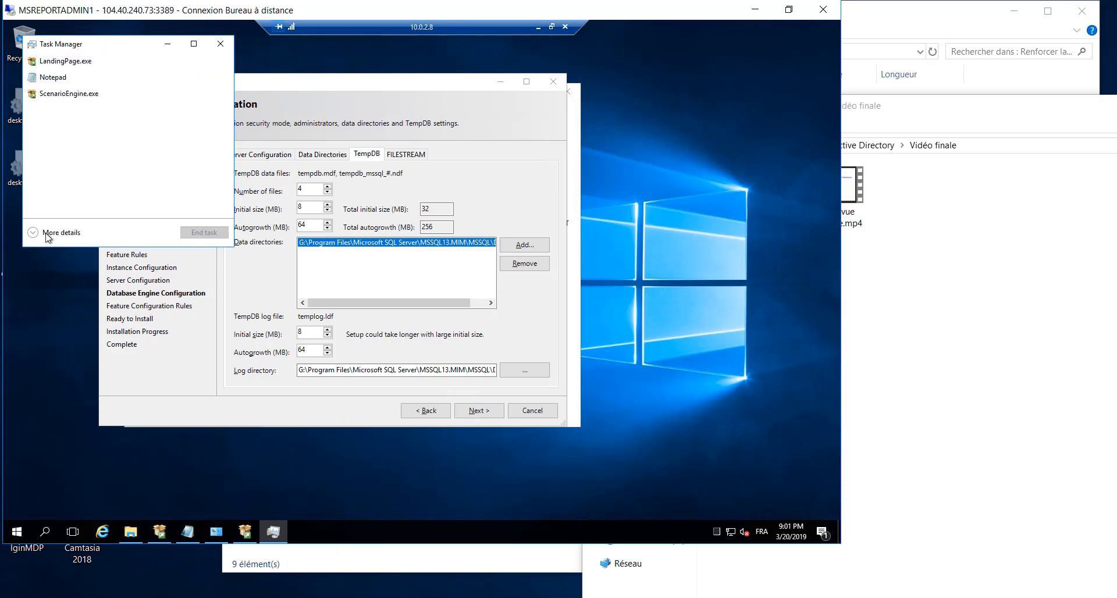
click(48, 233)
click(85, 73)
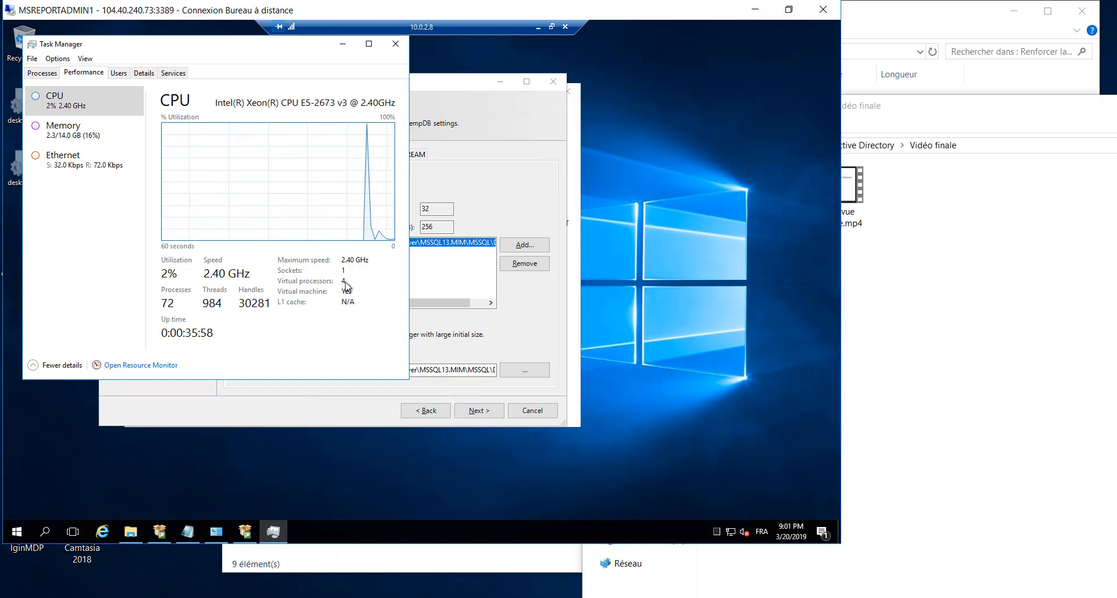
click(396, 44)
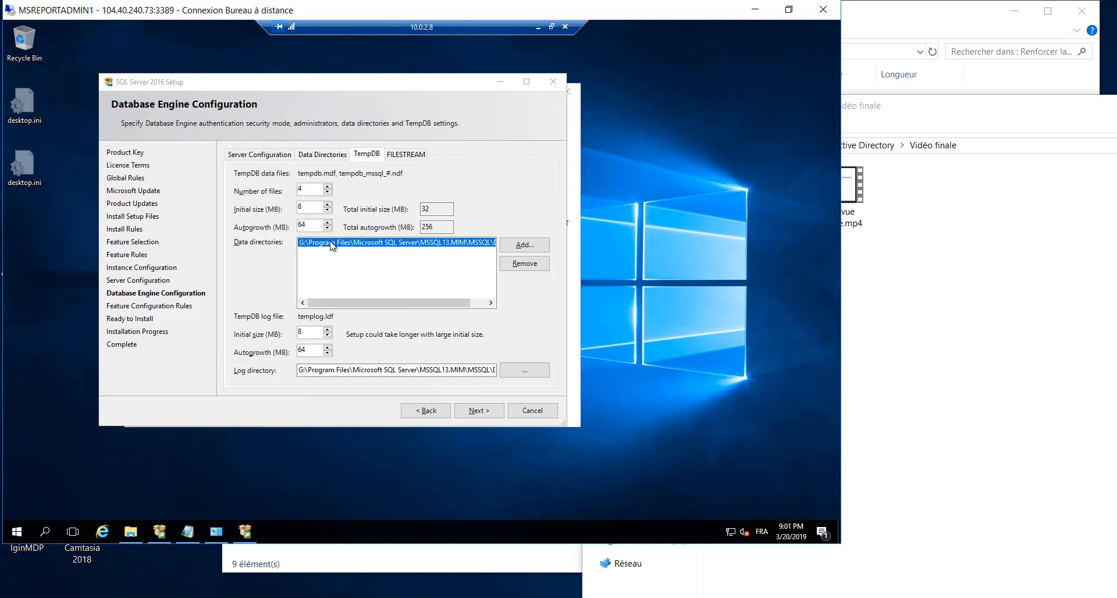
- Accept the TempDB settings, start the SQL Server 2016 installation, and minimize the remote session window
double_click(306, 189)
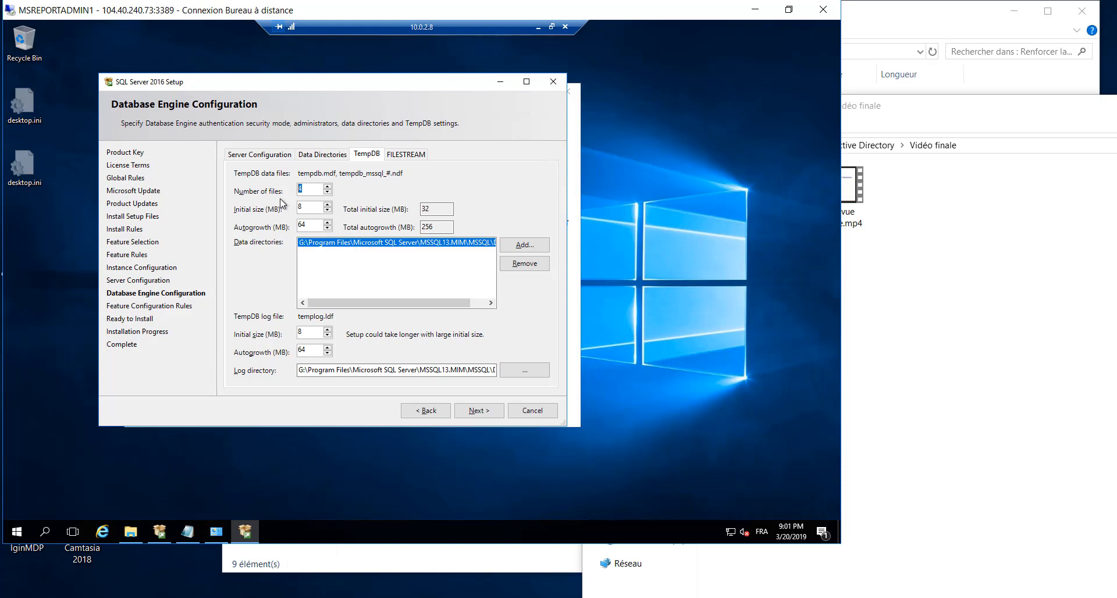
click(477, 411)
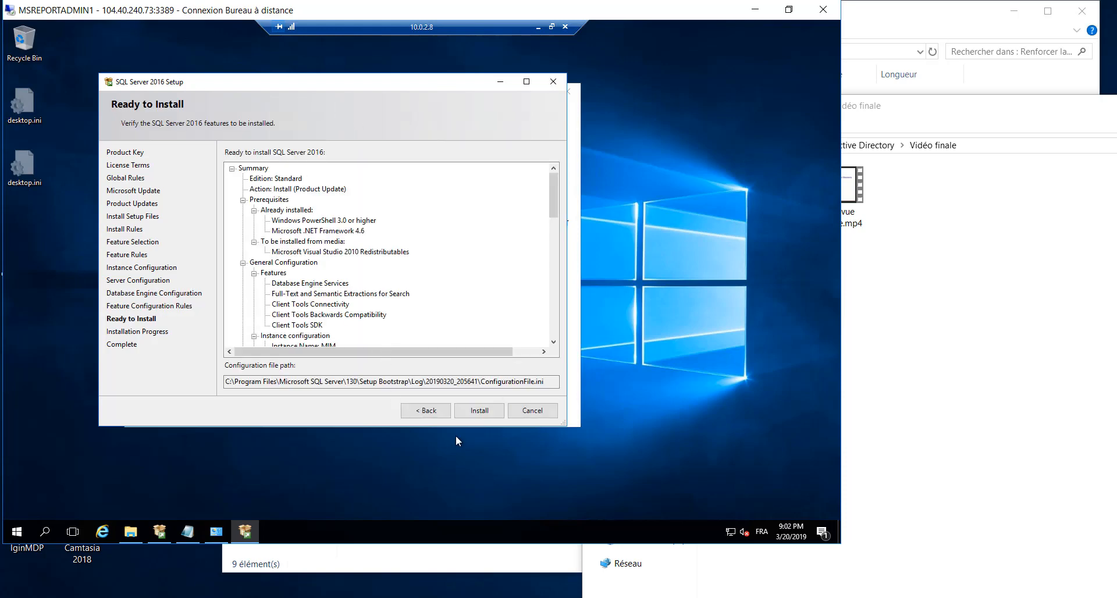
click(478, 410)
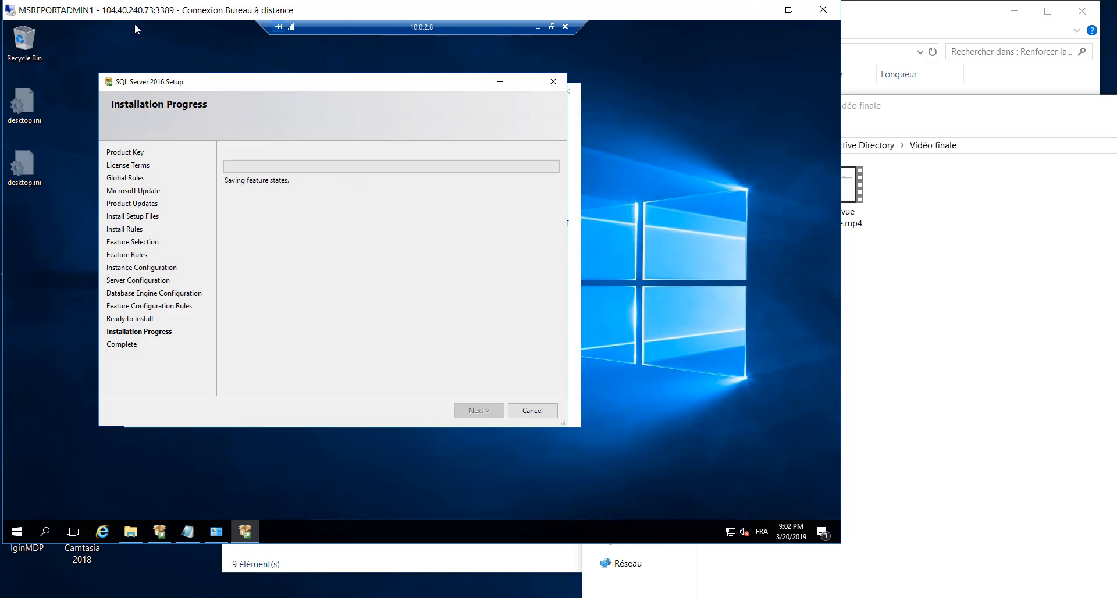
click(755, 9)
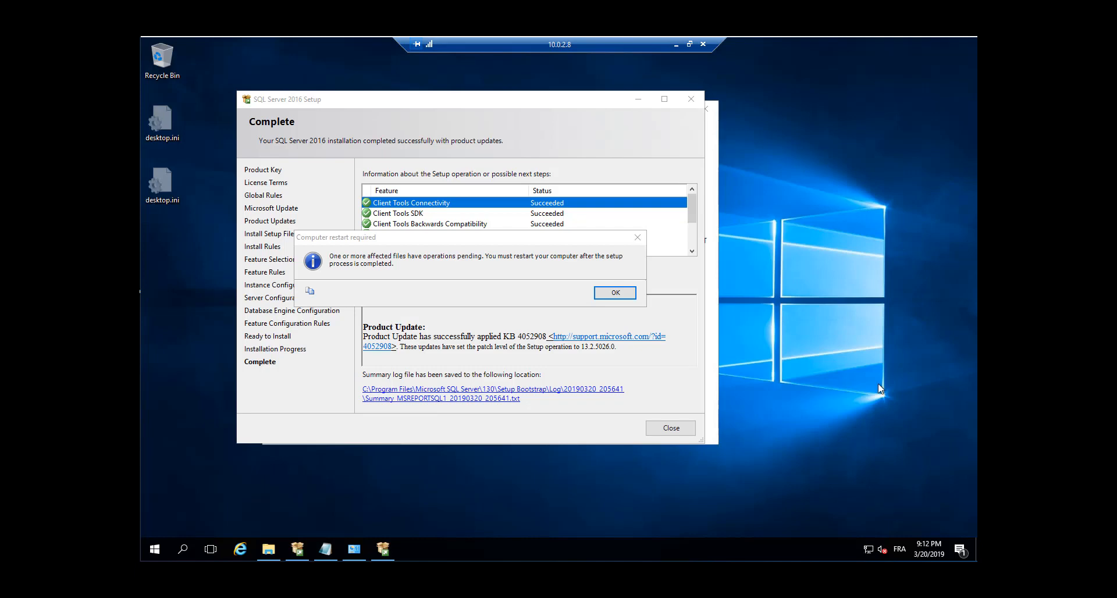
- Acknowledge the restart notice, then close the completed setup wizard and the SQL Server Installation Center
click(612, 296)
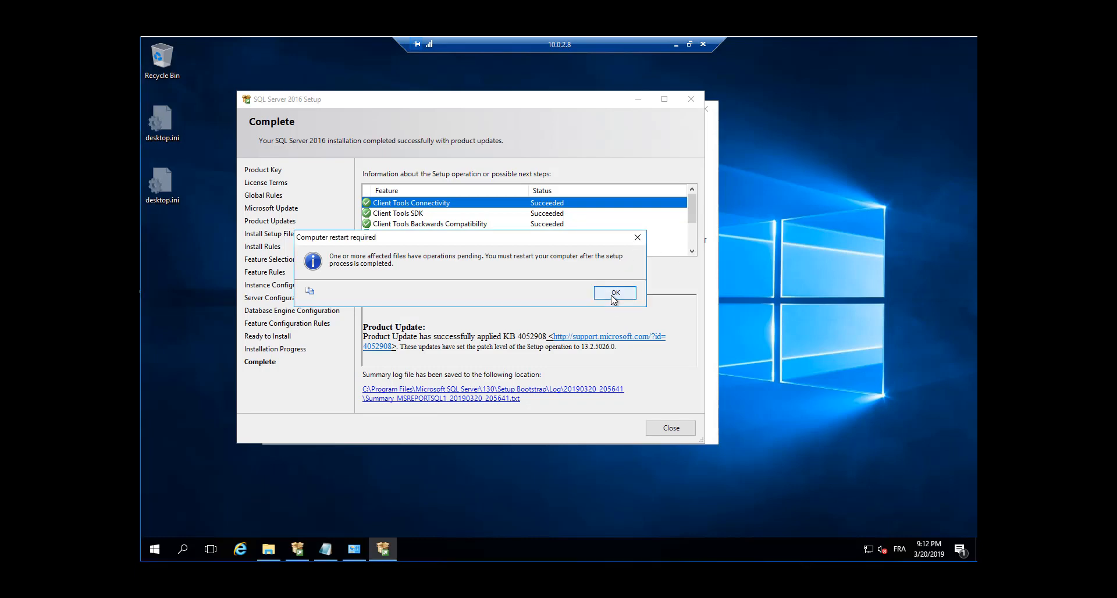
click(614, 293)
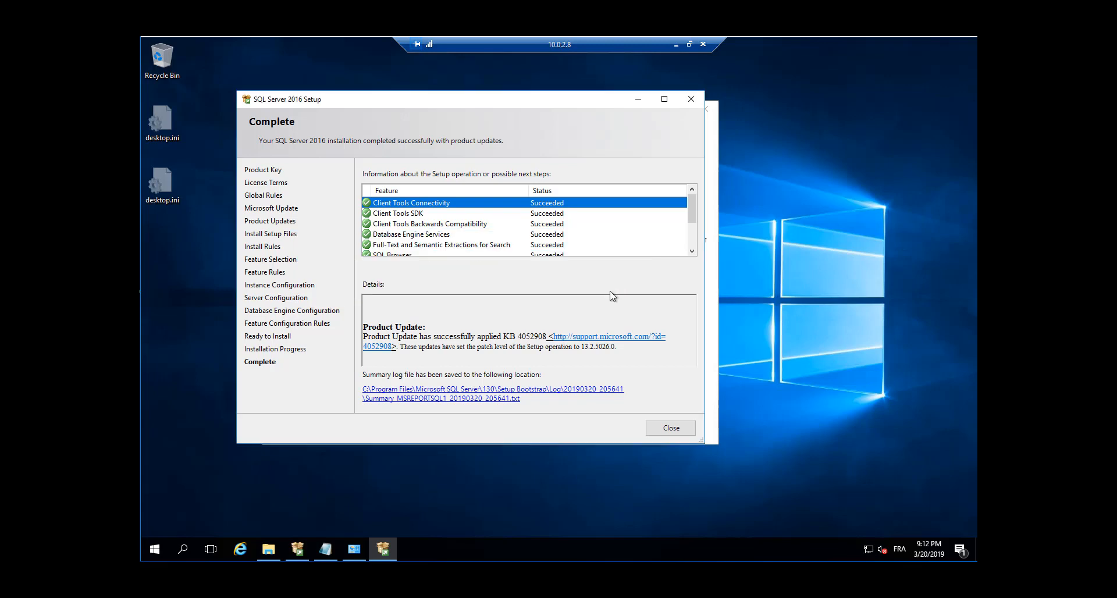
click(676, 432)
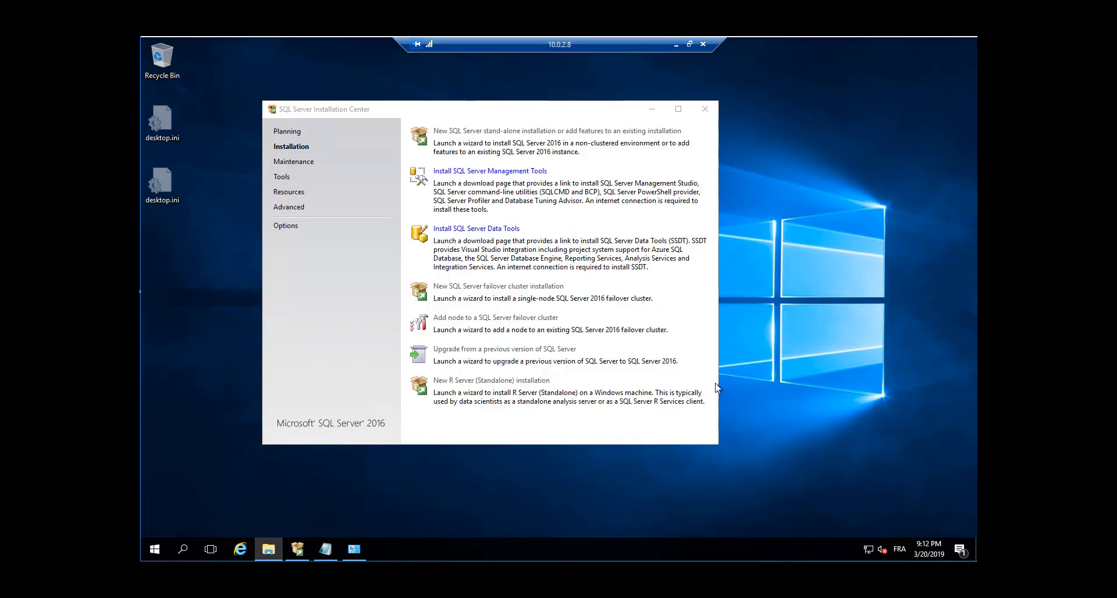
click(705, 111)
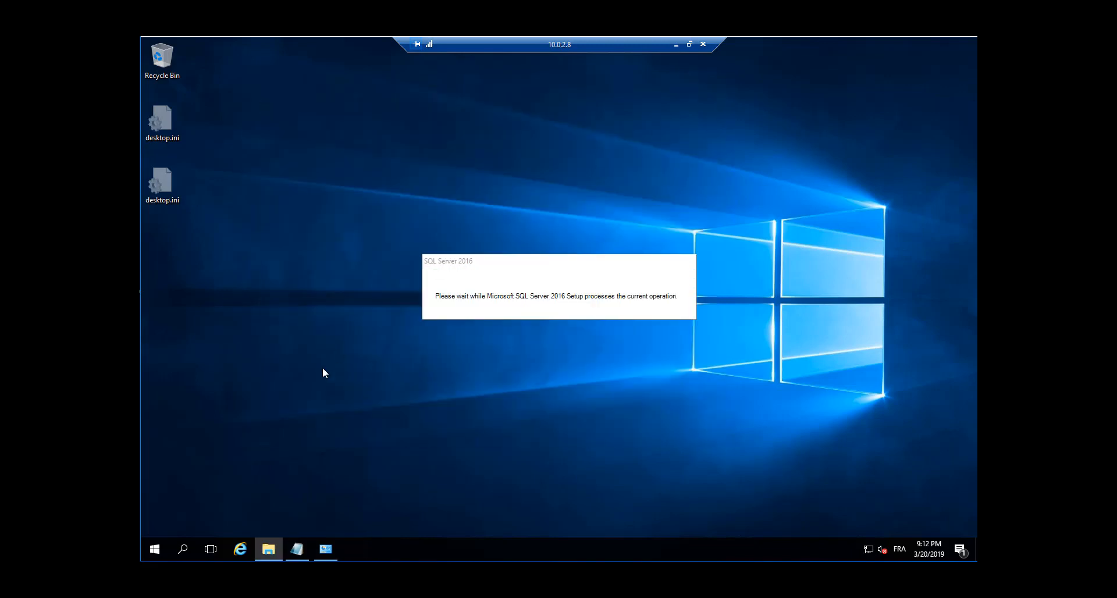
- Open Server Manager, show the local server's properties, and start the Add Roles and Features Wizard
click(159, 553)
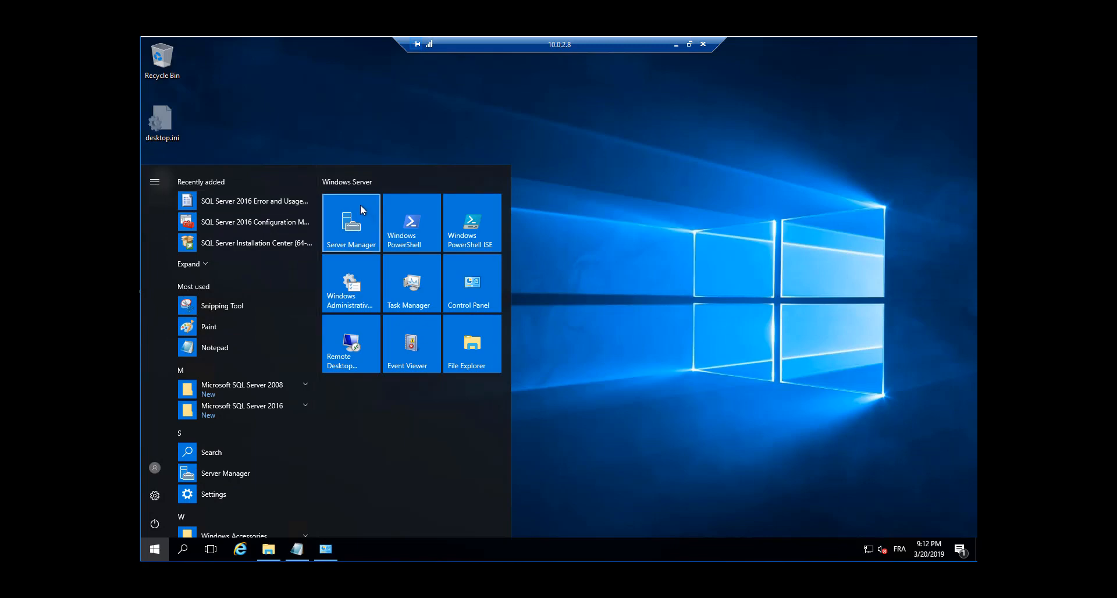
click(358, 234)
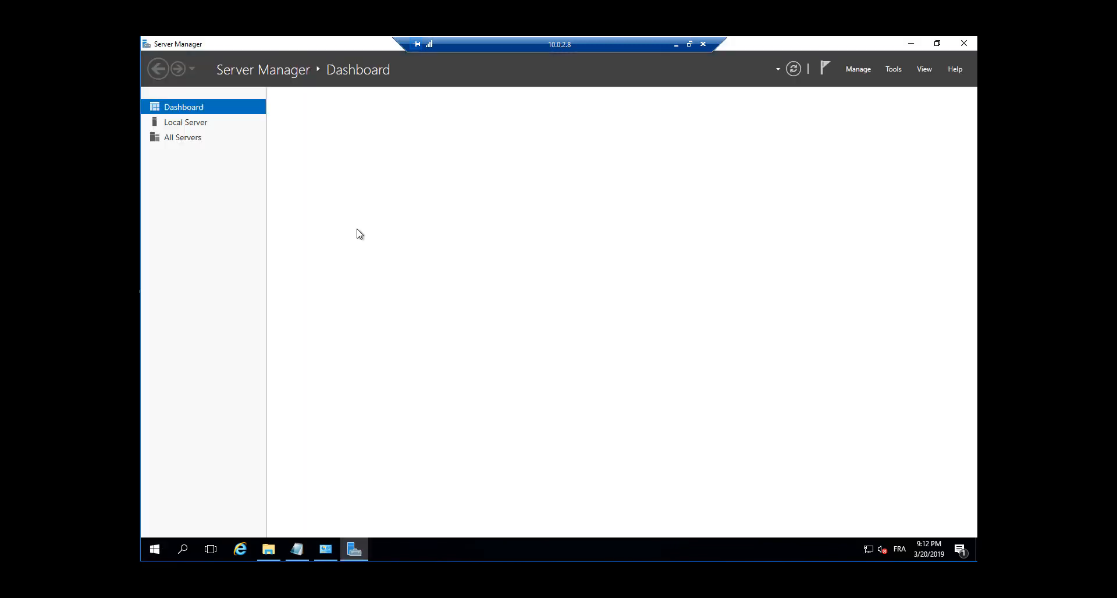
click(184, 122)
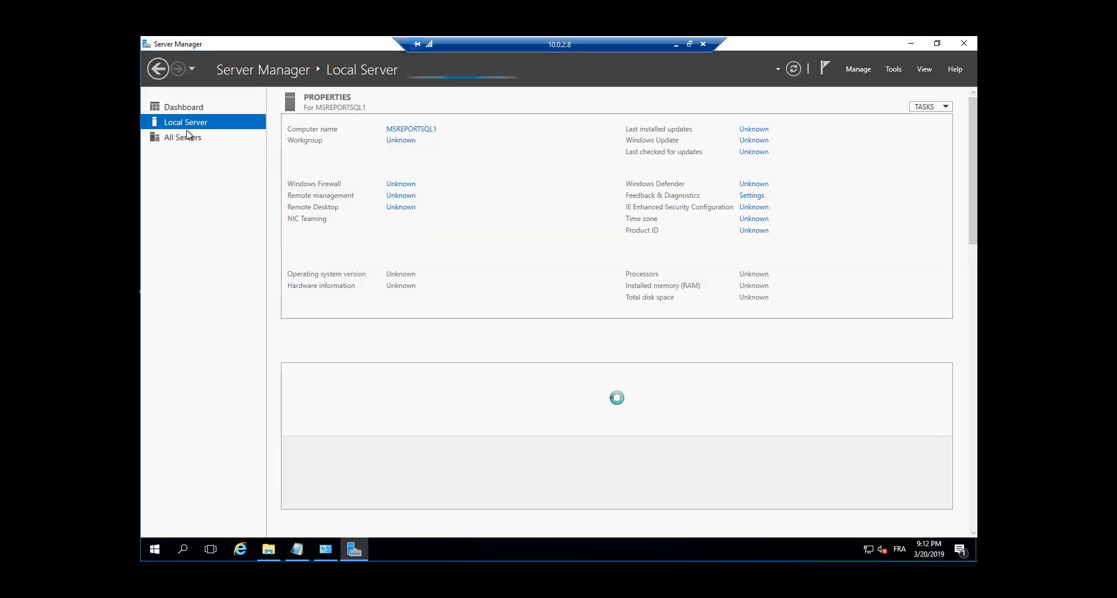
click(858, 69)
click(861, 85)
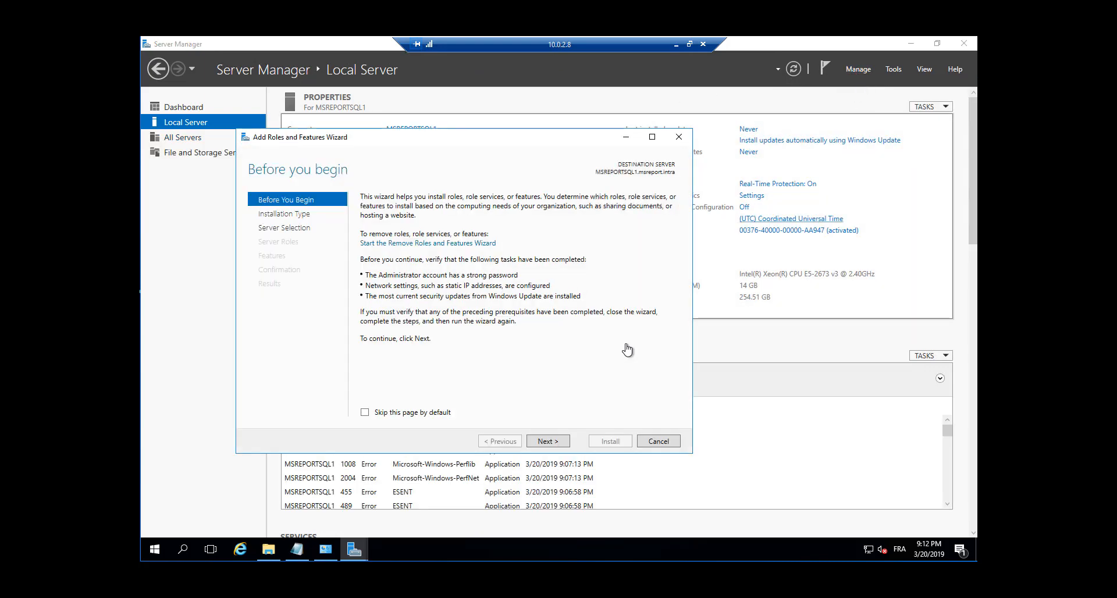
- Choose a role-based or feature-based installation on MSREPORTSQL1 and continue to feature selection without adding any server role
click(556, 444)
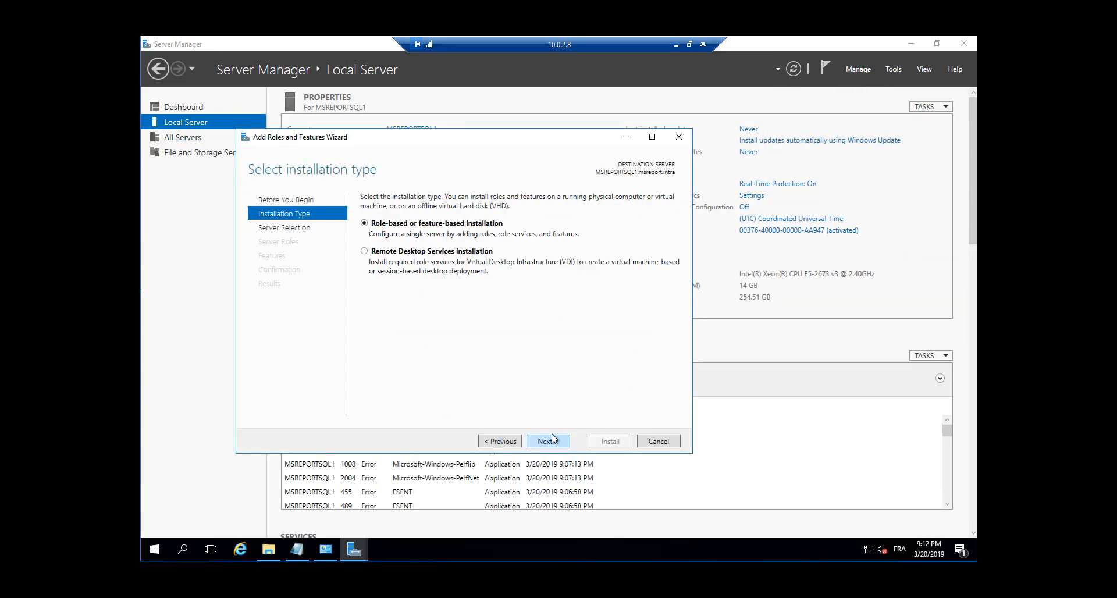
click(556, 444)
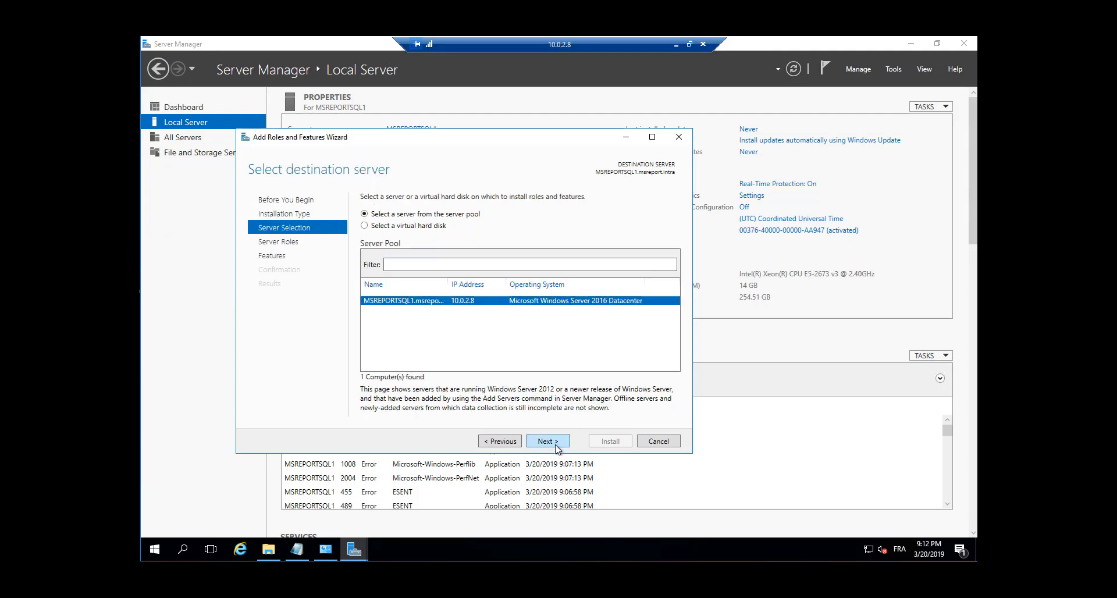
click(555, 445)
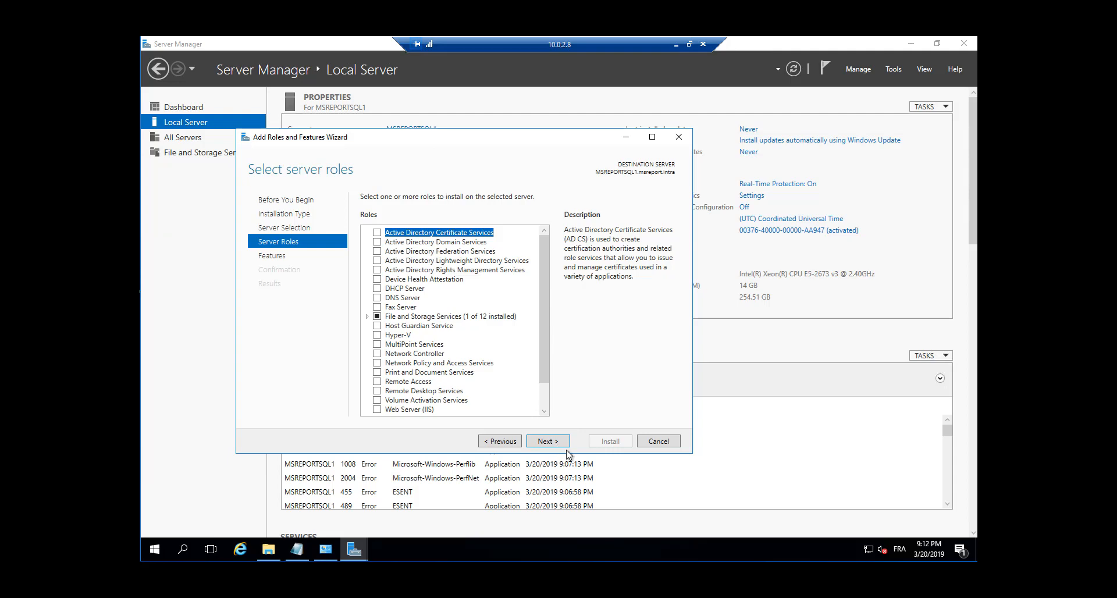
click(560, 445)
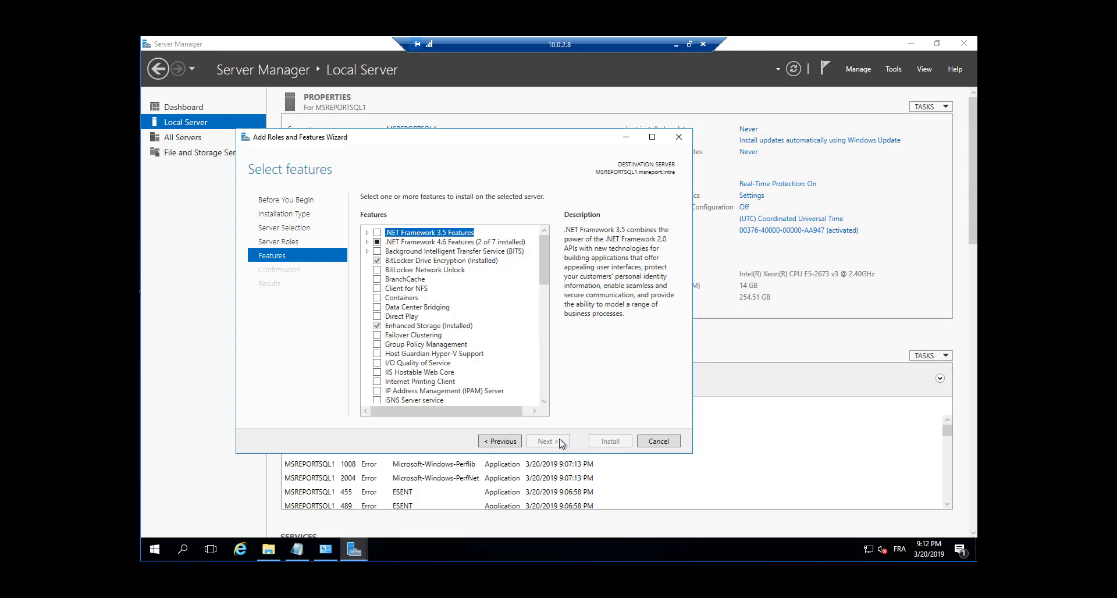
- Select AD DS and AD LDS Tools under the Role Administration Tools of Remote Server Administration Tools, and expand its components
scroll(474, 343, down, 1)
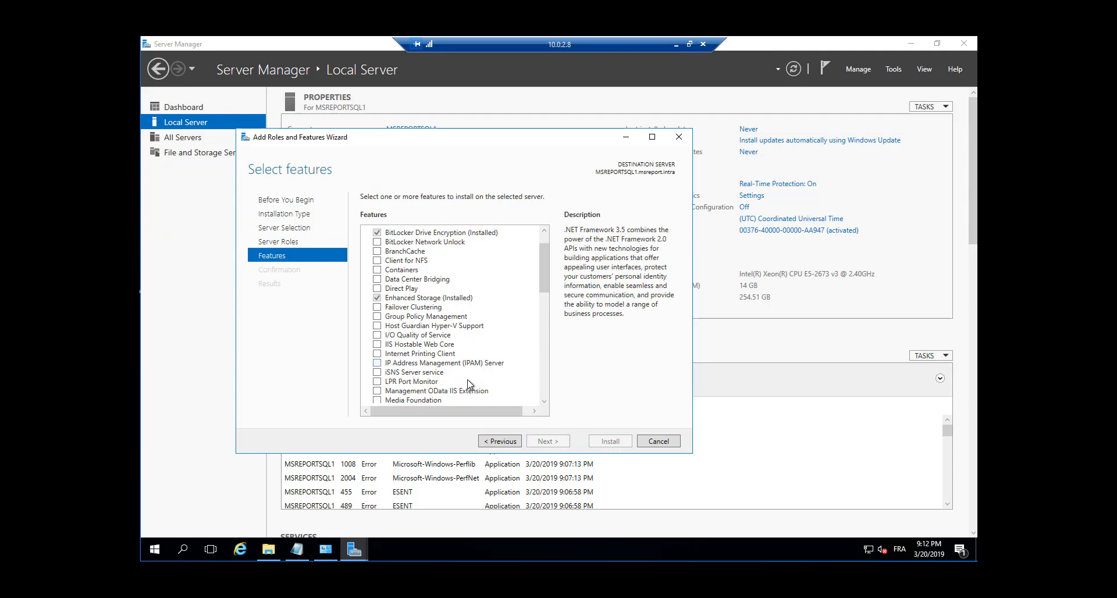
scroll(470, 385, down, 2)
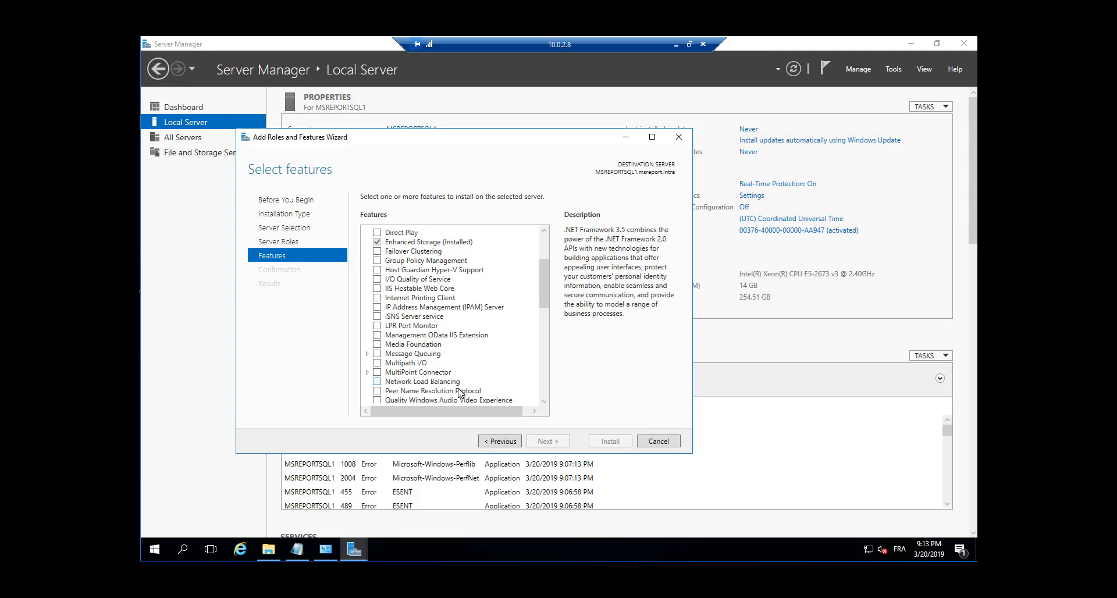
scroll(460, 392, down, 2)
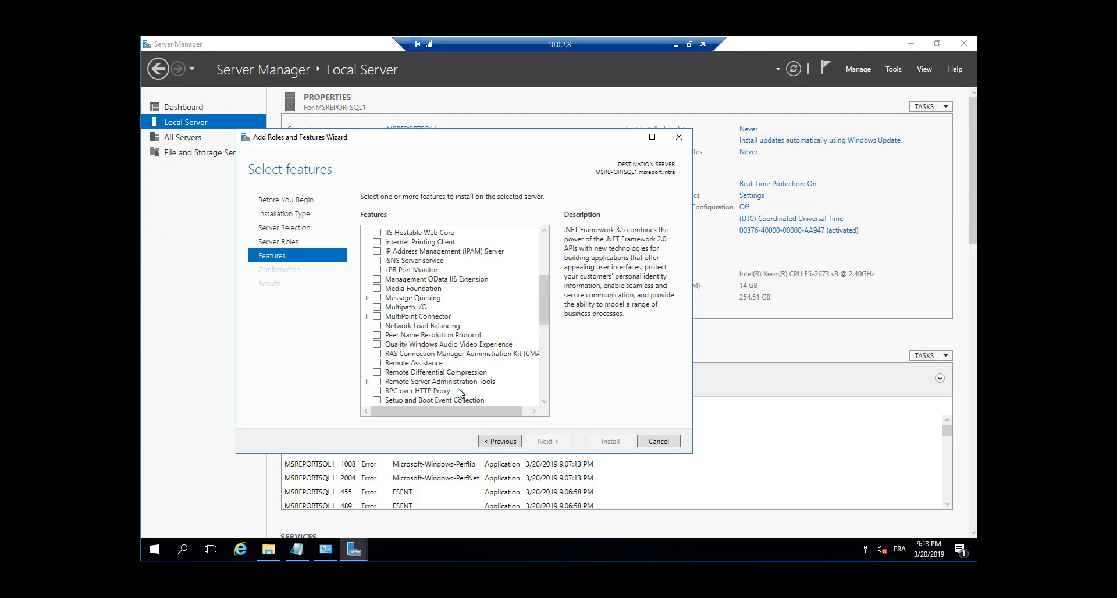
click(367, 382)
scroll(419, 400, down, 2)
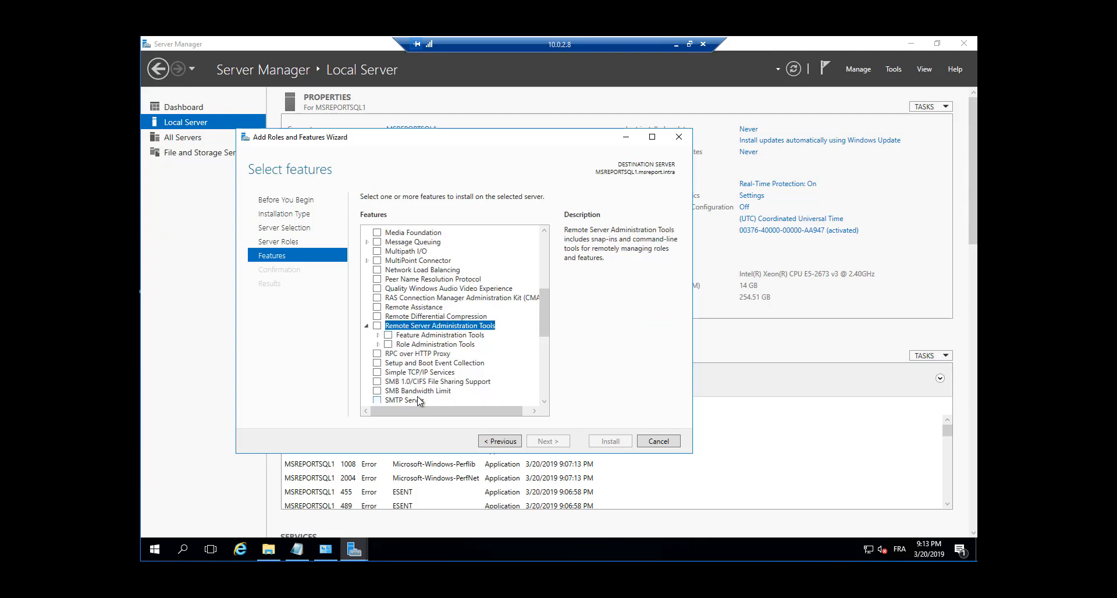
click(378, 344)
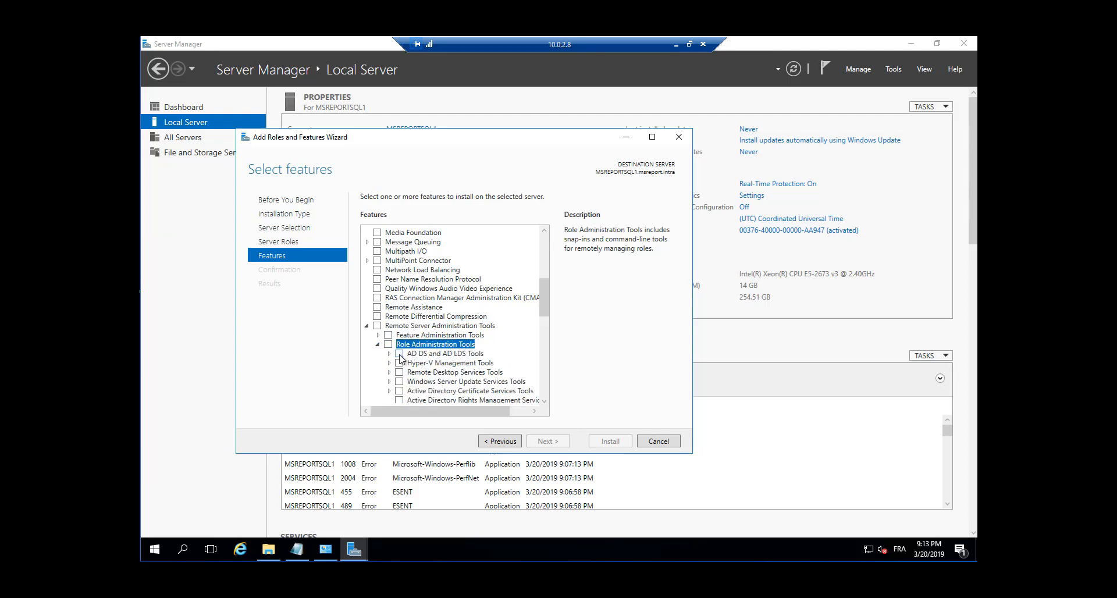
click(399, 353)
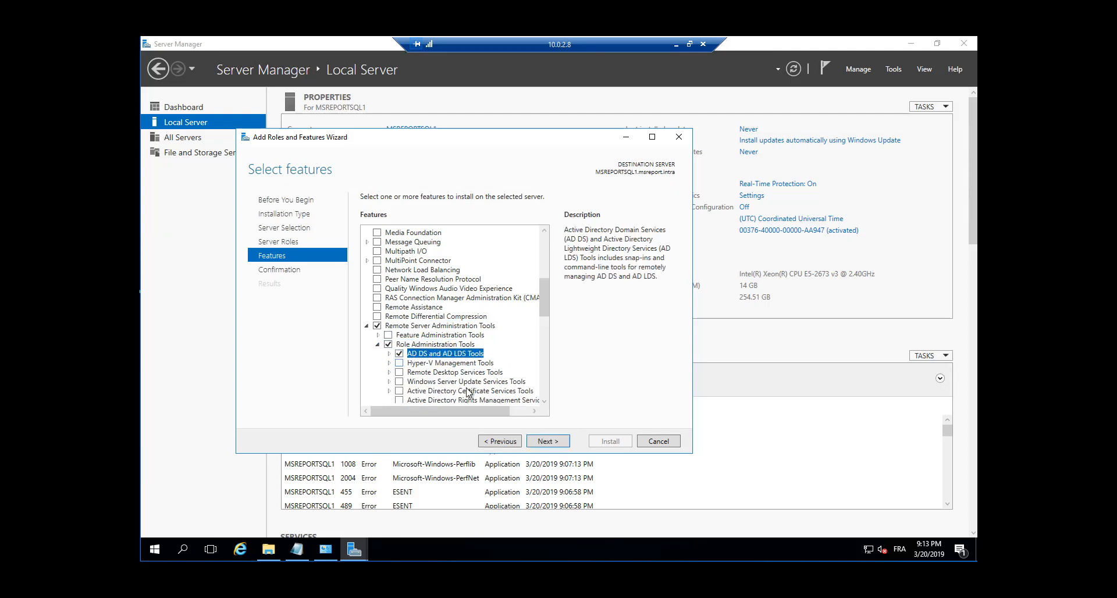
click(388, 353)
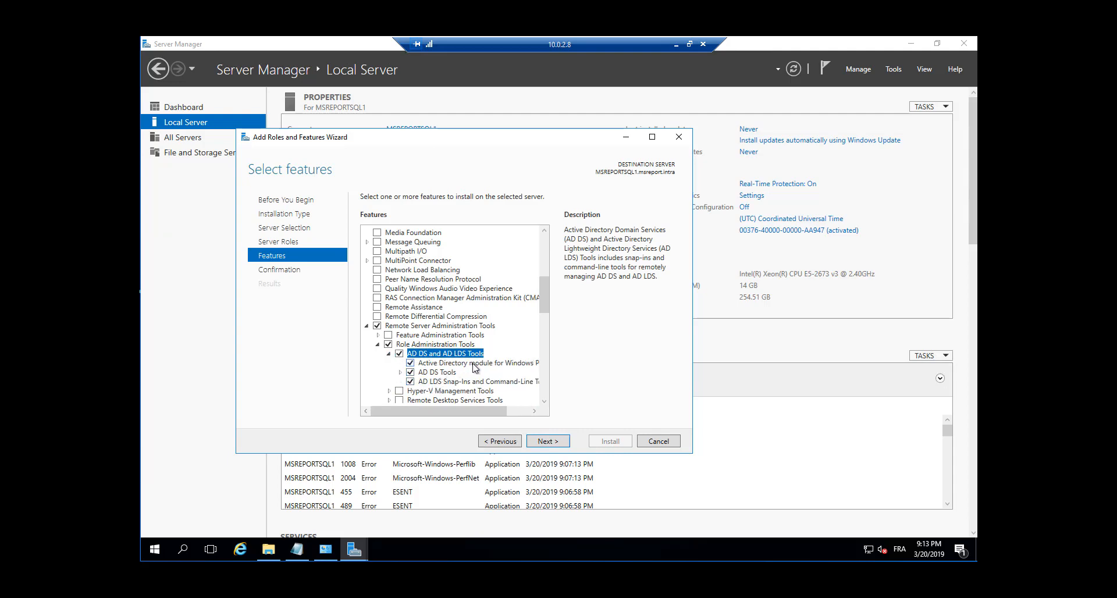
drag(470, 410, 430, 379)
- Confirm the selections, install the AD DS and AD LDS Tools, and close the wizard on completion
click(550, 442)
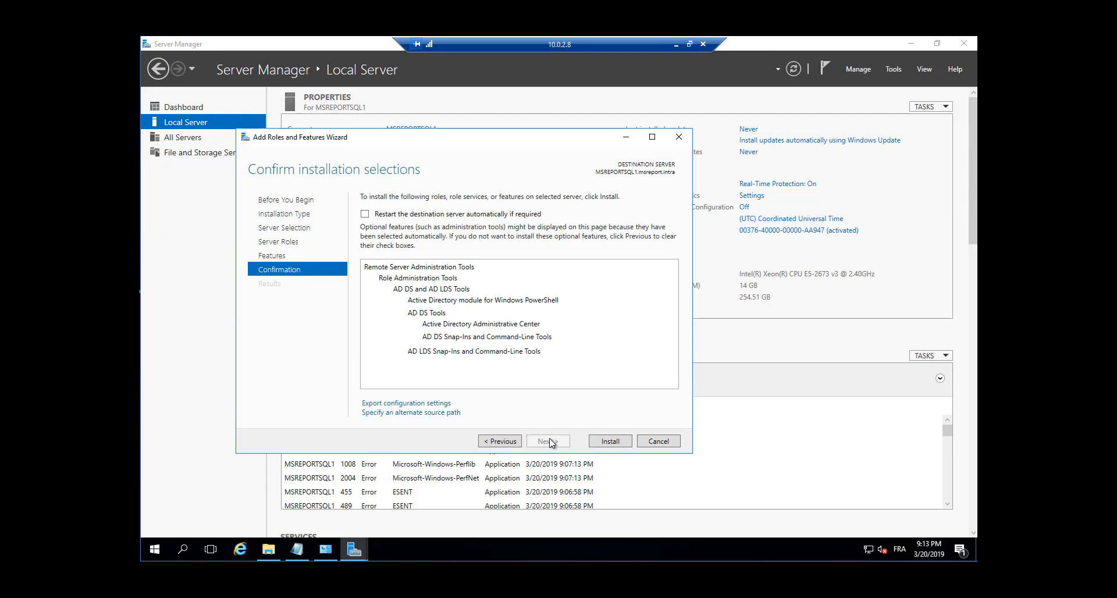
click(616, 443)
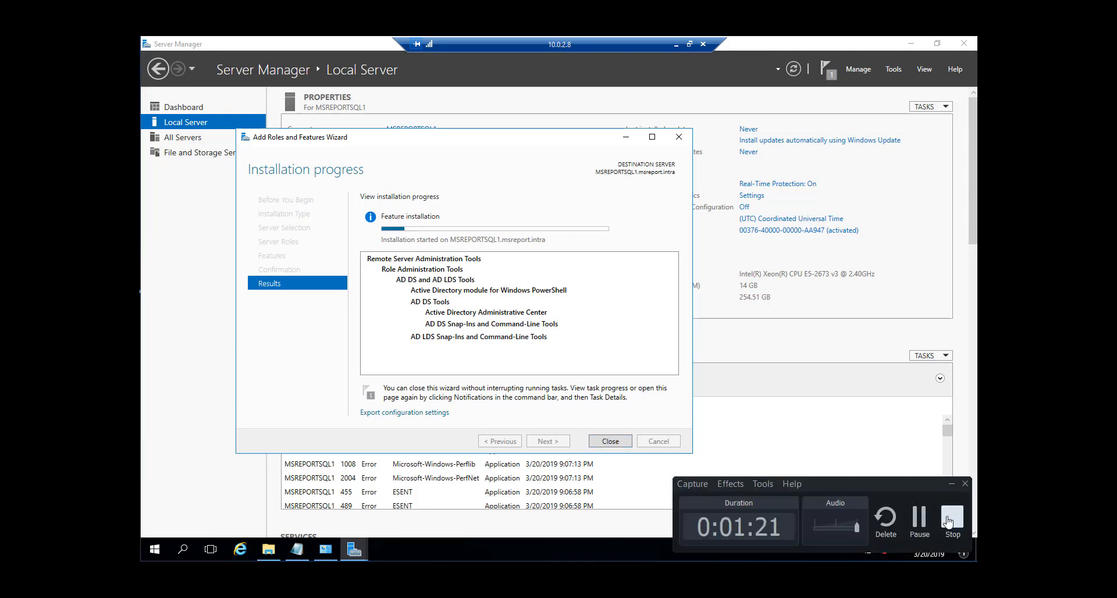
click(919, 528)
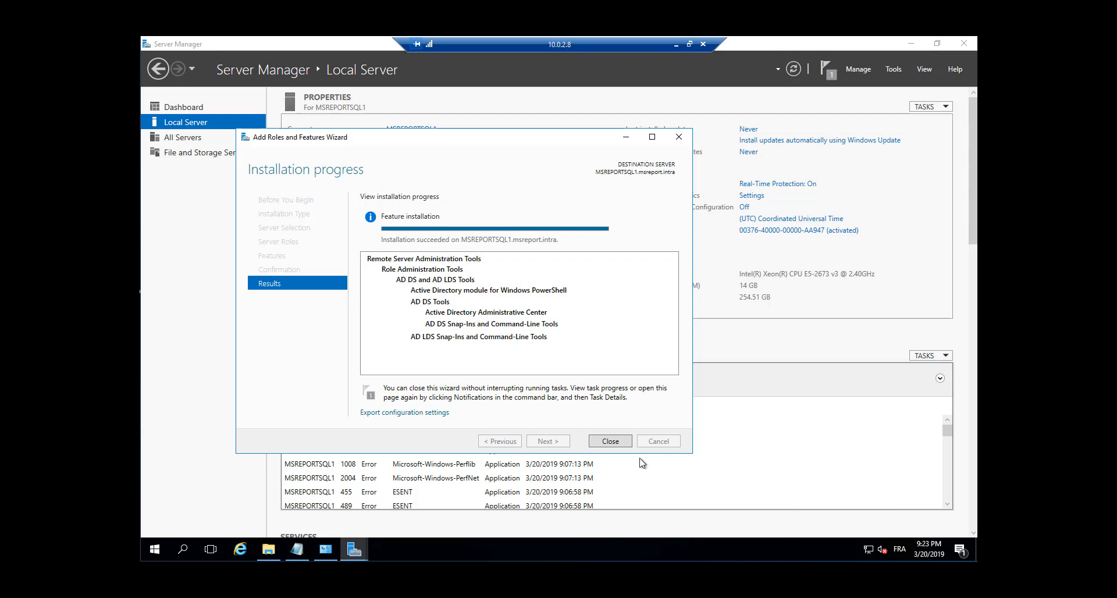
click(616, 446)
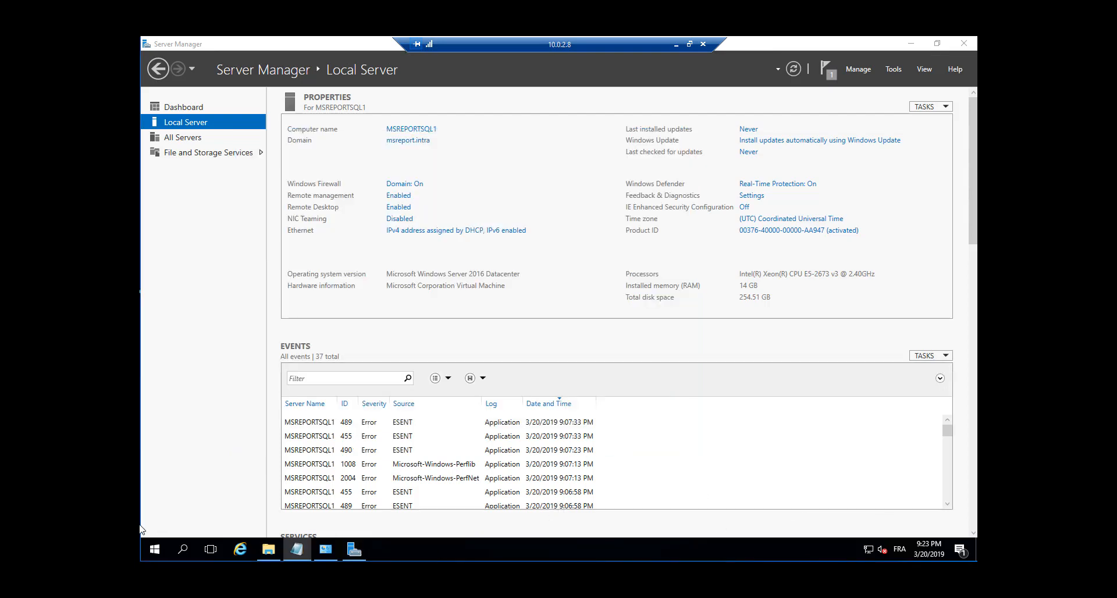
- Run dsa.msc to open Active Directory Users and Computers, maximize it, and show the IT organizational unit of msreport.intra
right_click(162, 545)
click(179, 483)
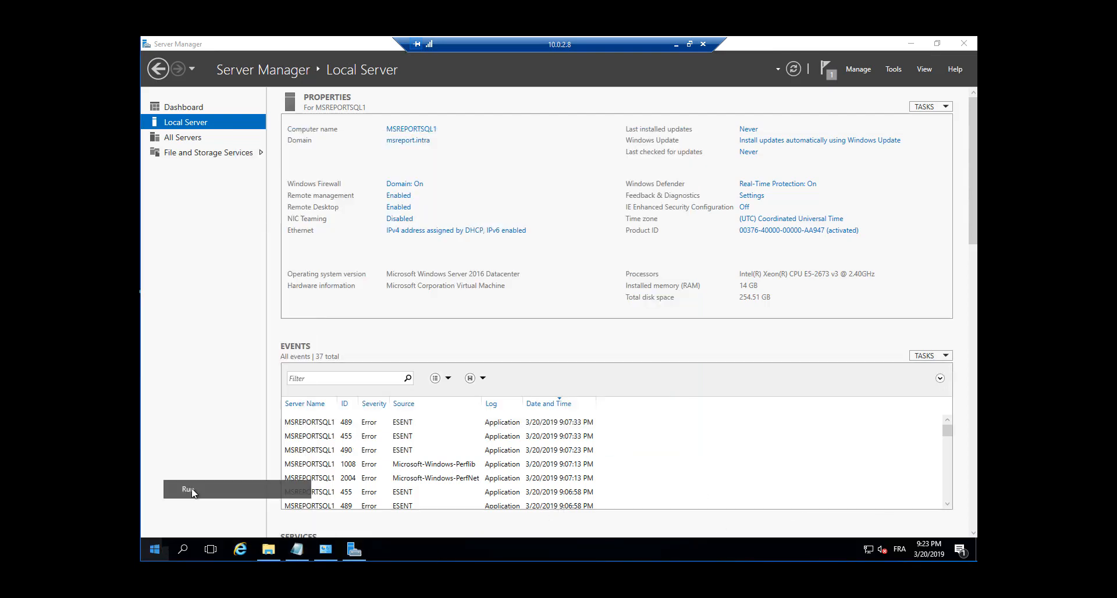
text(dsa)
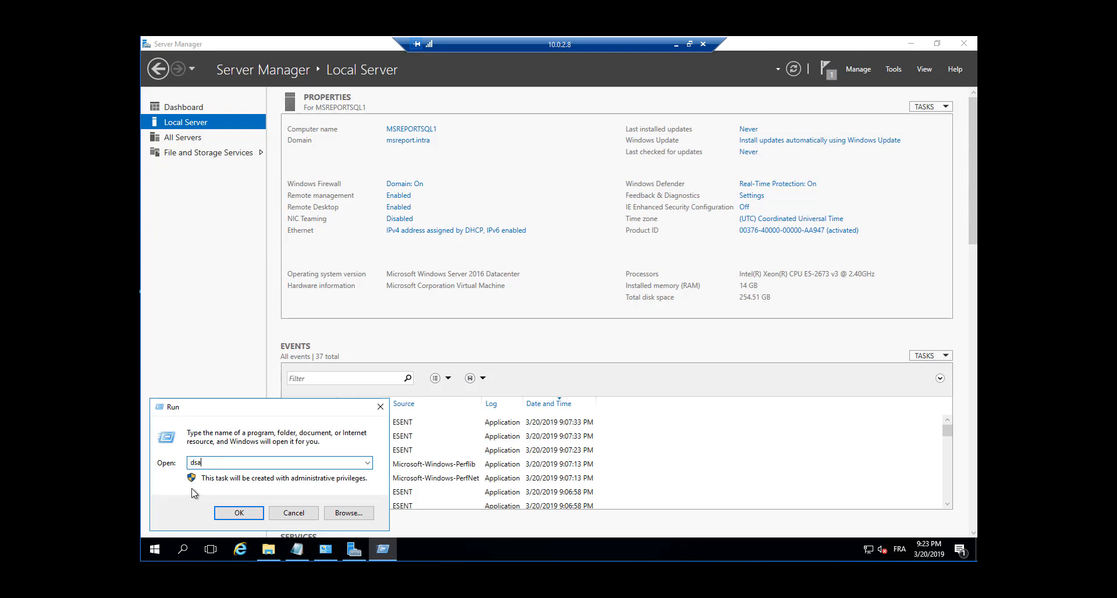
text(.msc)
key(Return)
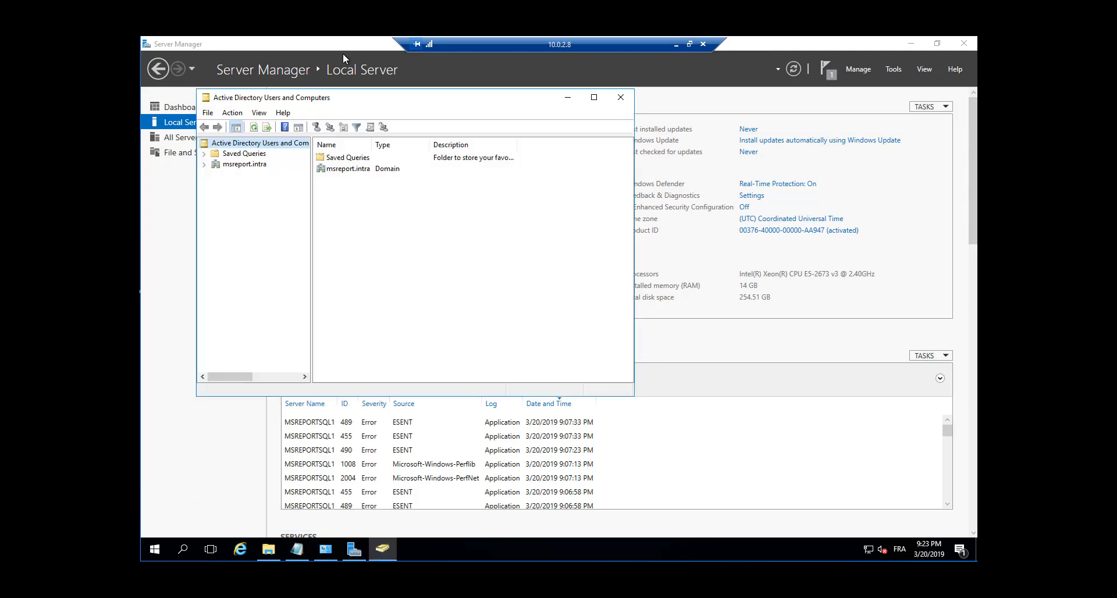
double_click(340, 106)
click(186, 109)
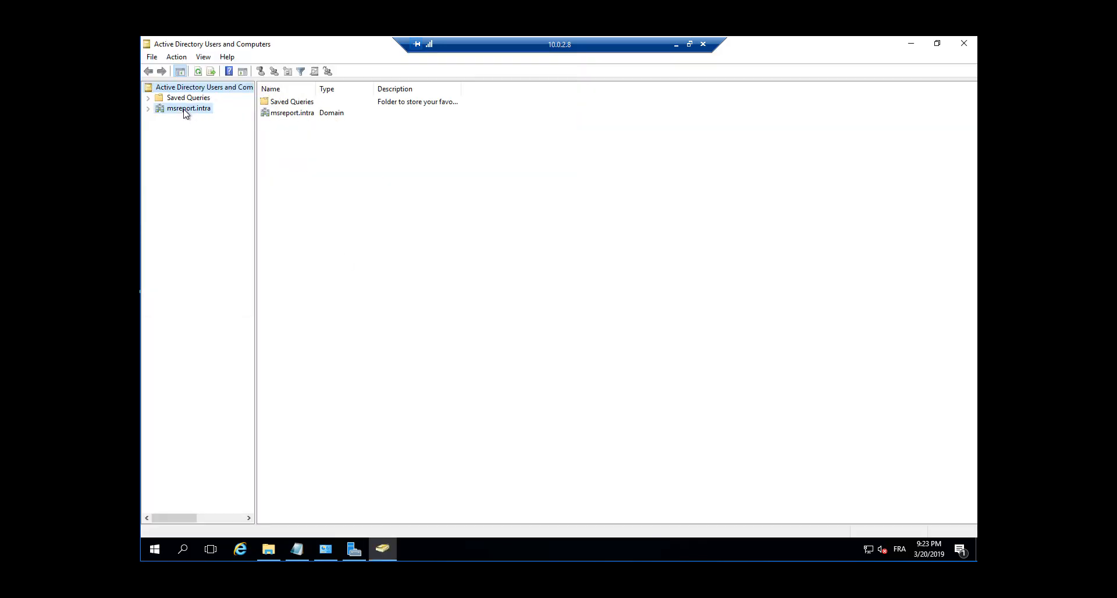
double_click(178, 111)
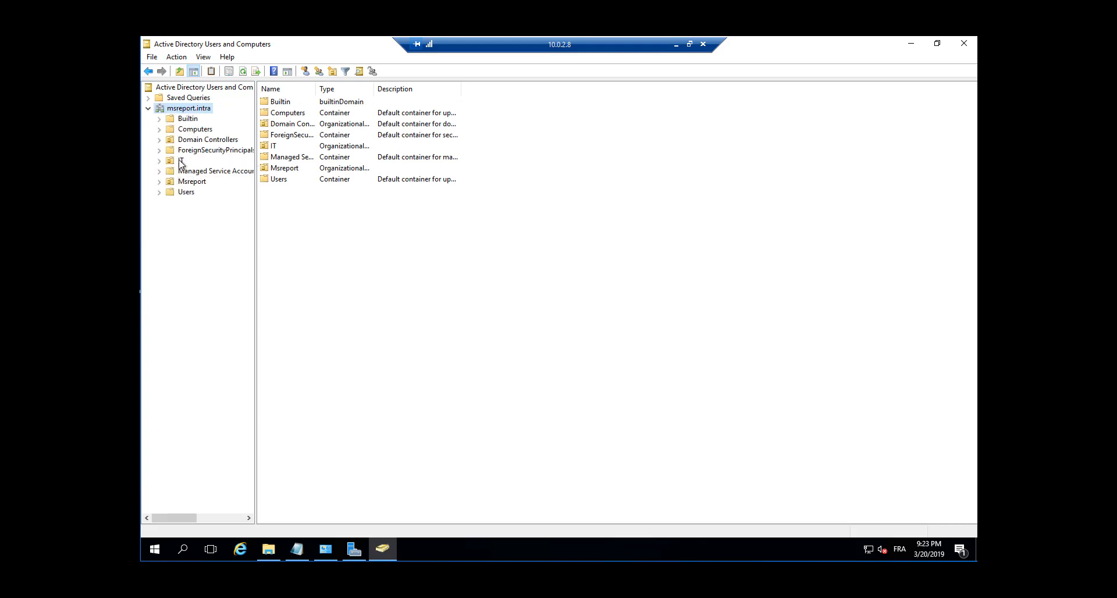
click(181, 161)
- Start a new user in the IT organizational unit and copy the account name svc-mimsync from the Notepad list
right_click(292, 131)
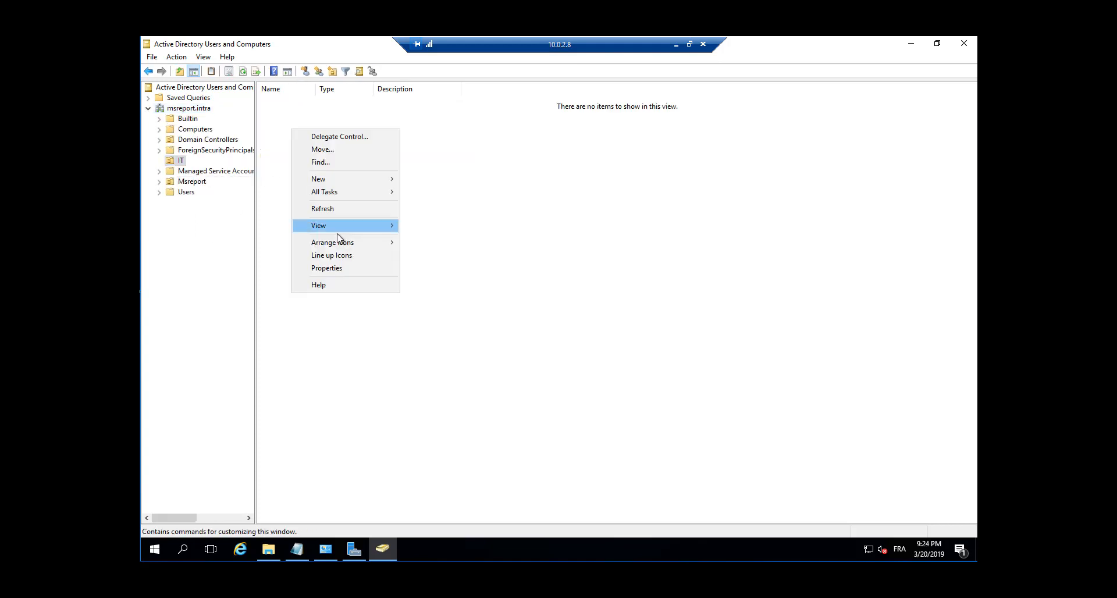
mouse_move(317, 179)
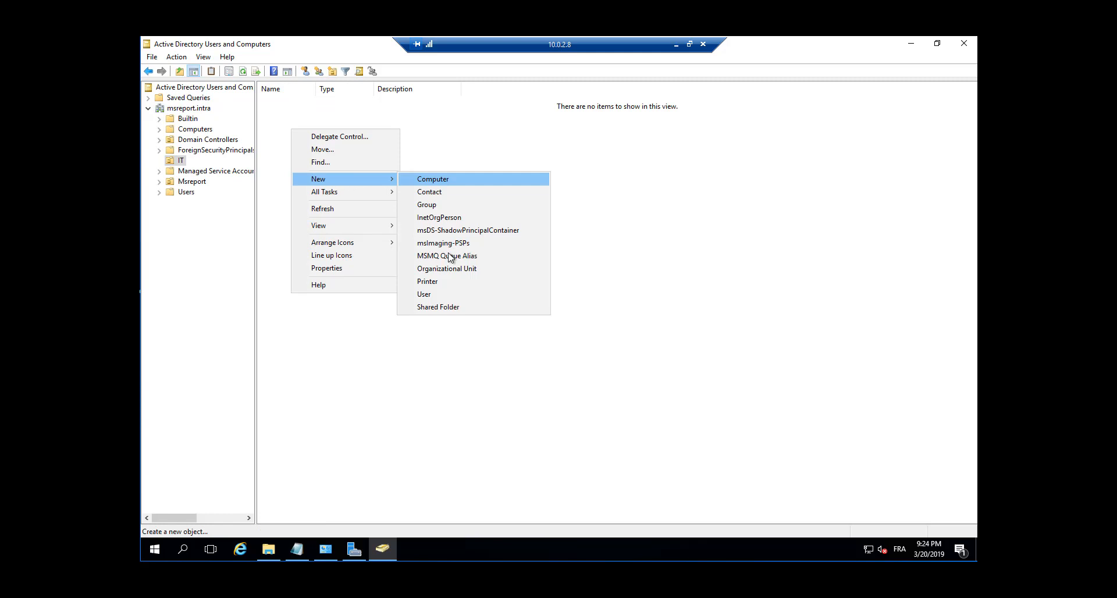
click(428, 294)
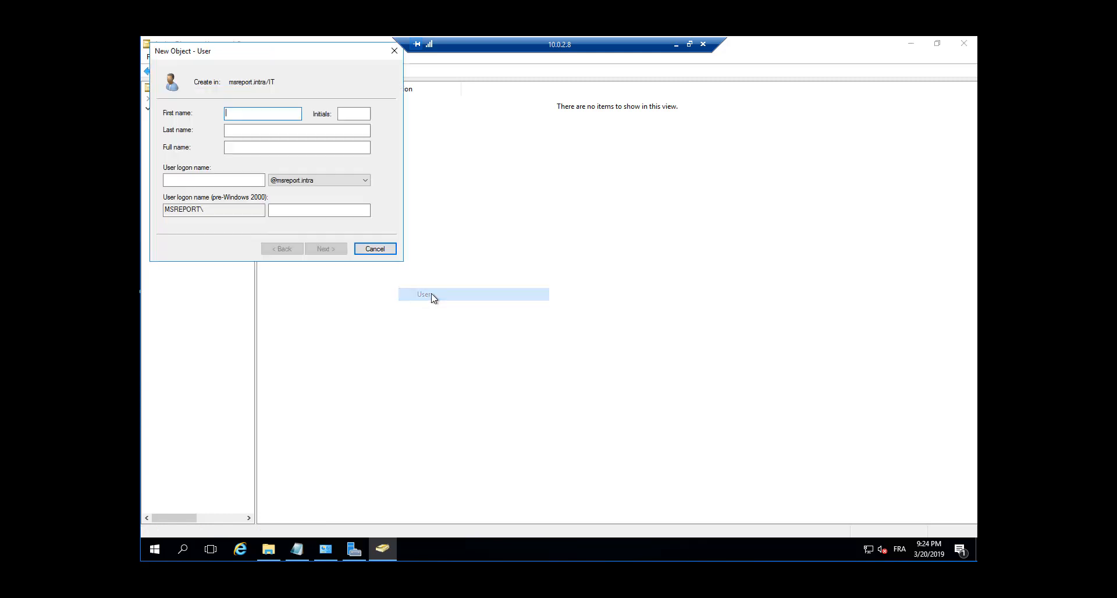
click(298, 552)
drag(457, 299, 352, 295)
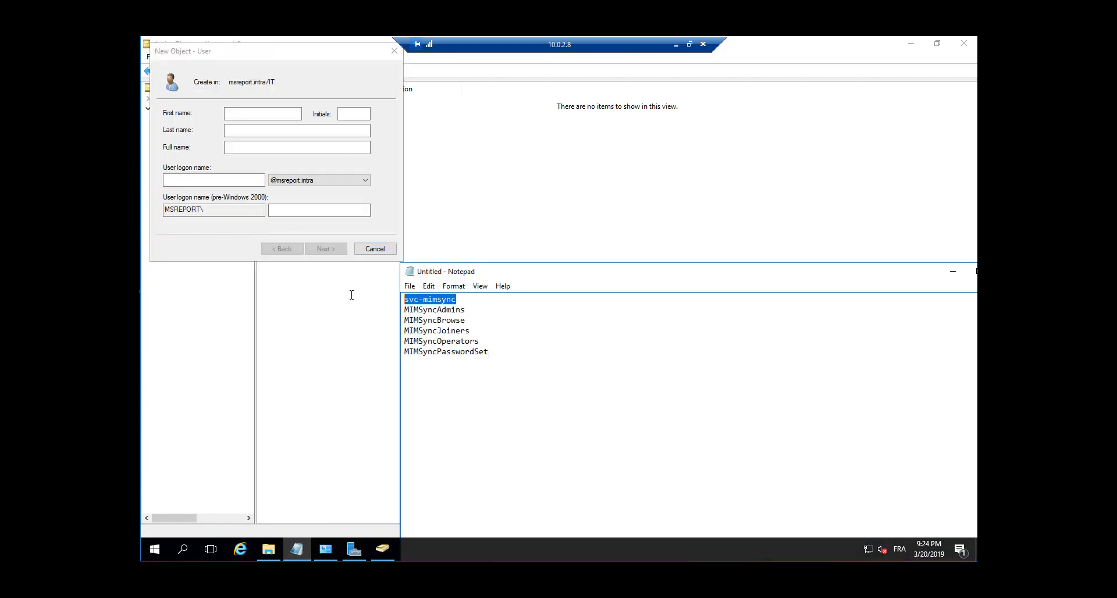
right_click(439, 296)
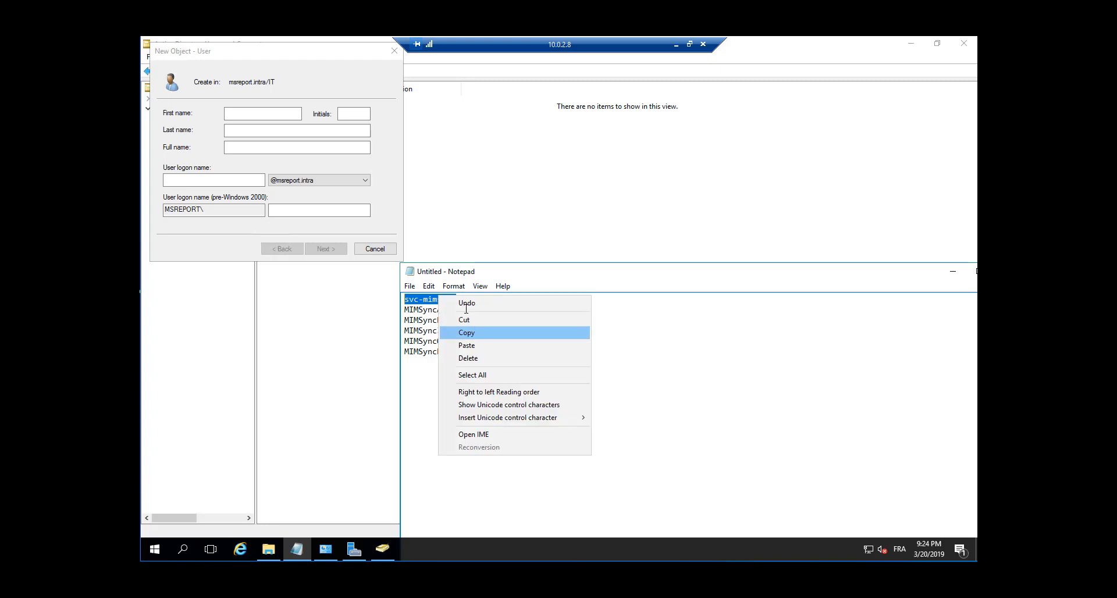
click(466, 332)
- Enter svc-mimsync as the new user's first name and logon name, and continue to the password settings
click(233, 113)
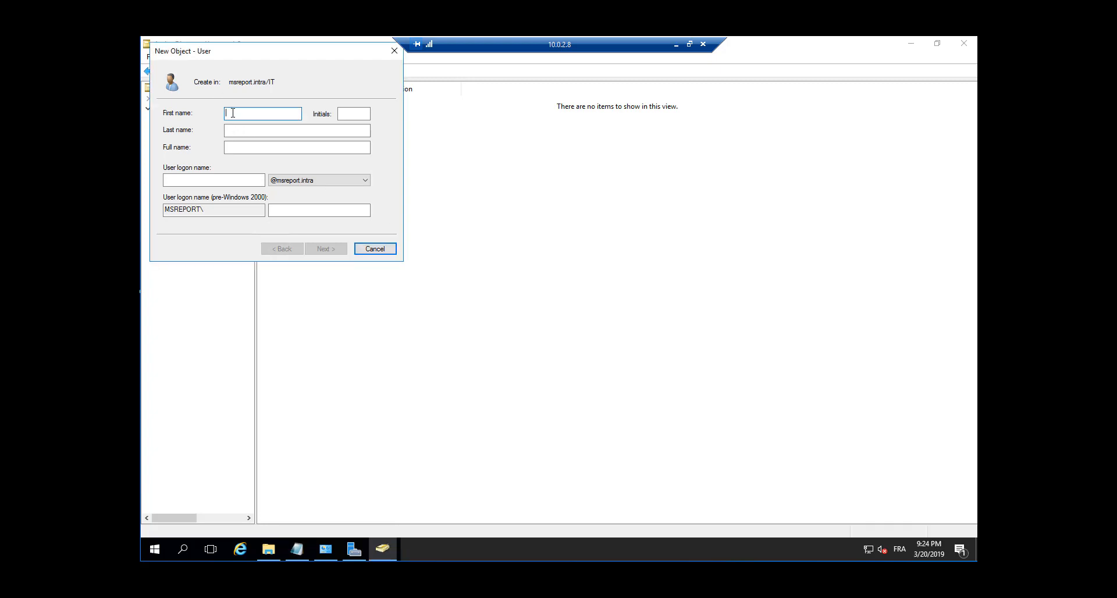
key(ctrl+v)
key(Tab)
key(Tab)
key(Tab)
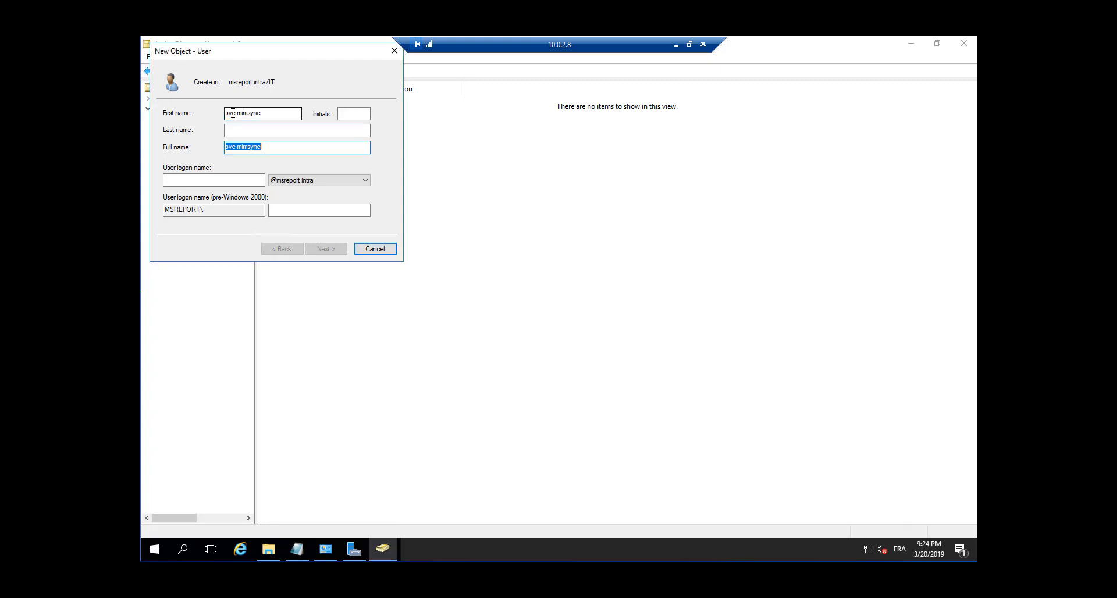
key(Tab)
key(ctrl+v)
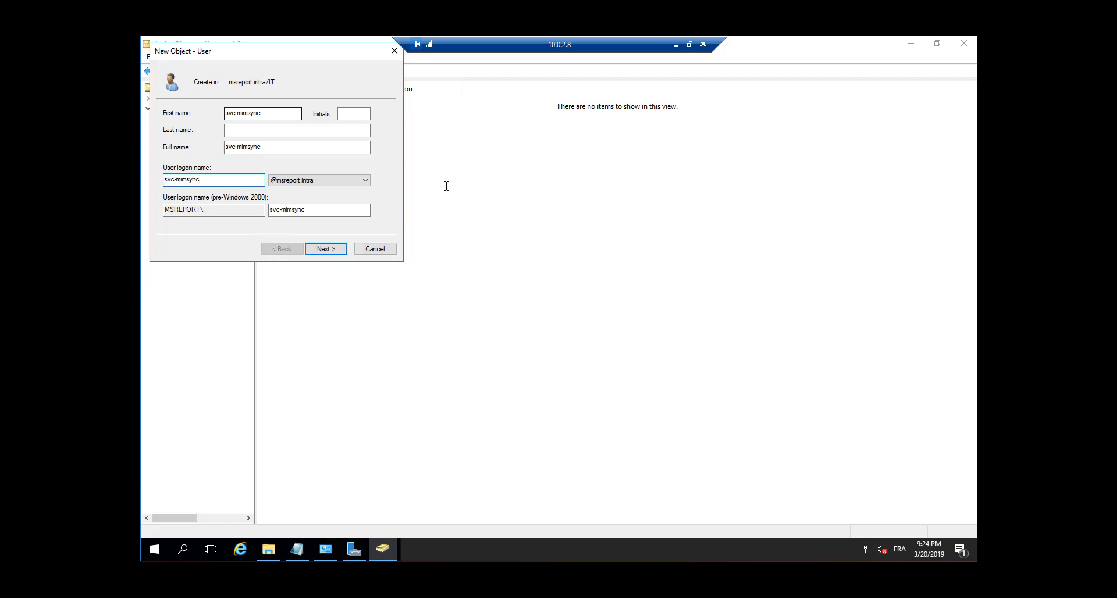
click(324, 249)
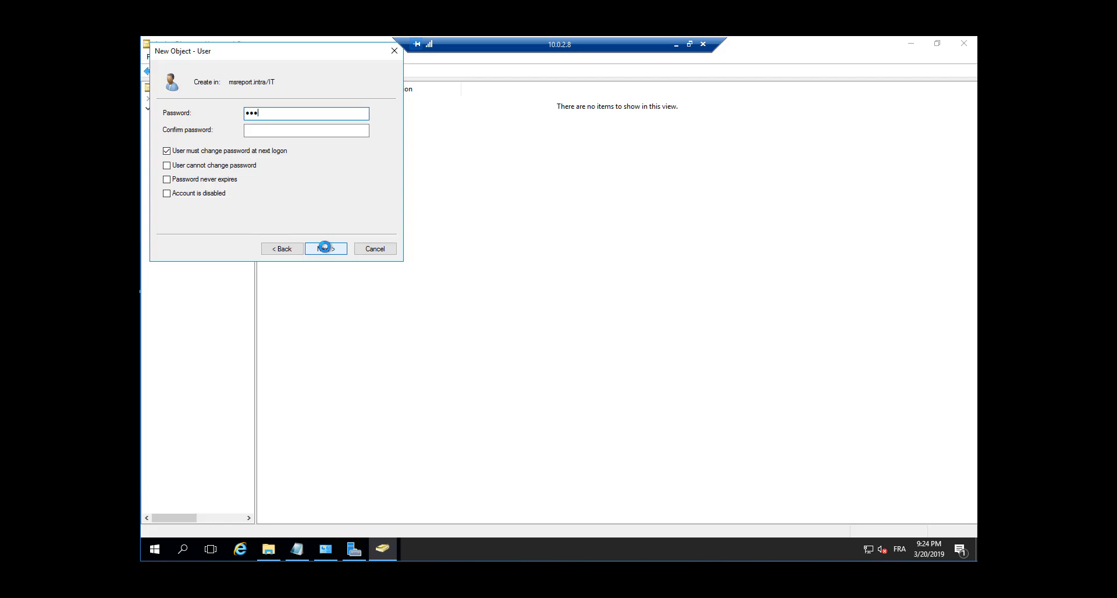
- Enter and confirm the account password for the new svc-mimsync user
text(•)
key(Tab)
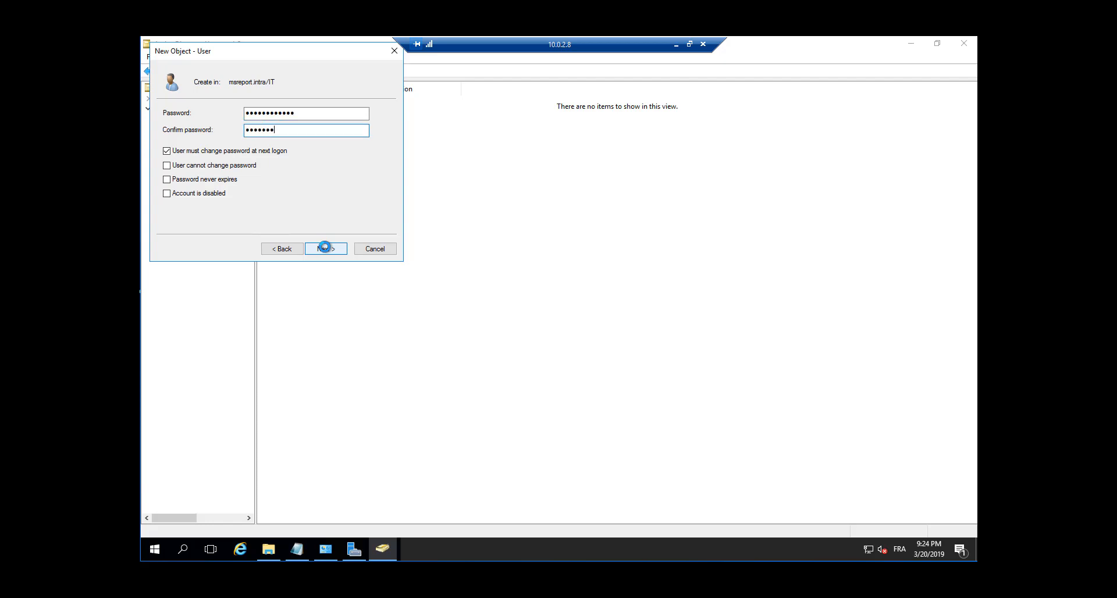
key(Tab)
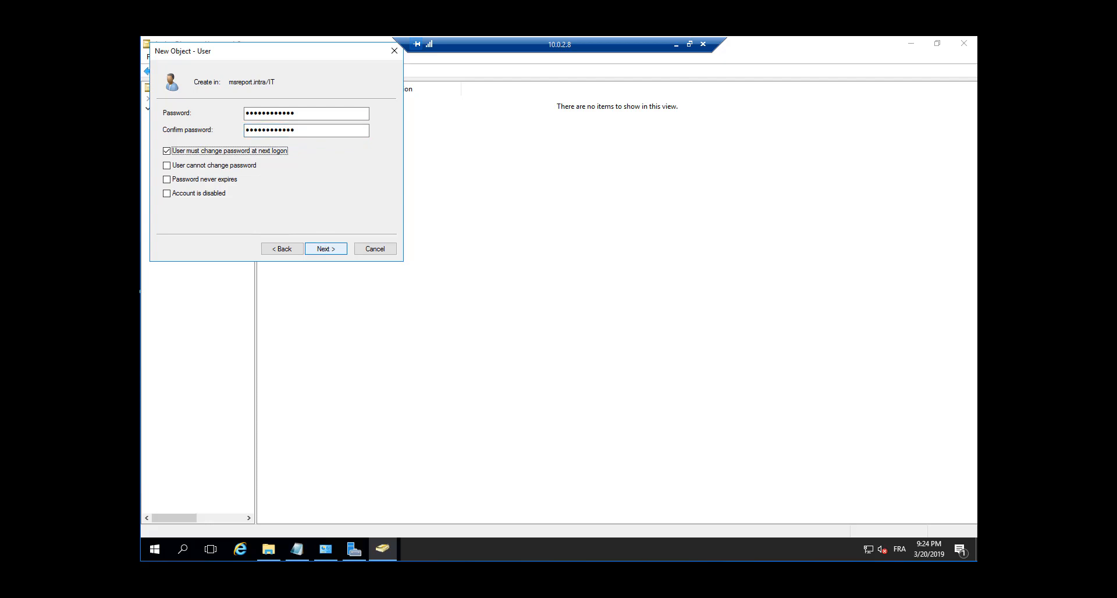
- Disable the password change at next logon, enable User cannot change password and Password never expires, and create the user
click(167, 151)
click(167, 179)
click(167, 165)
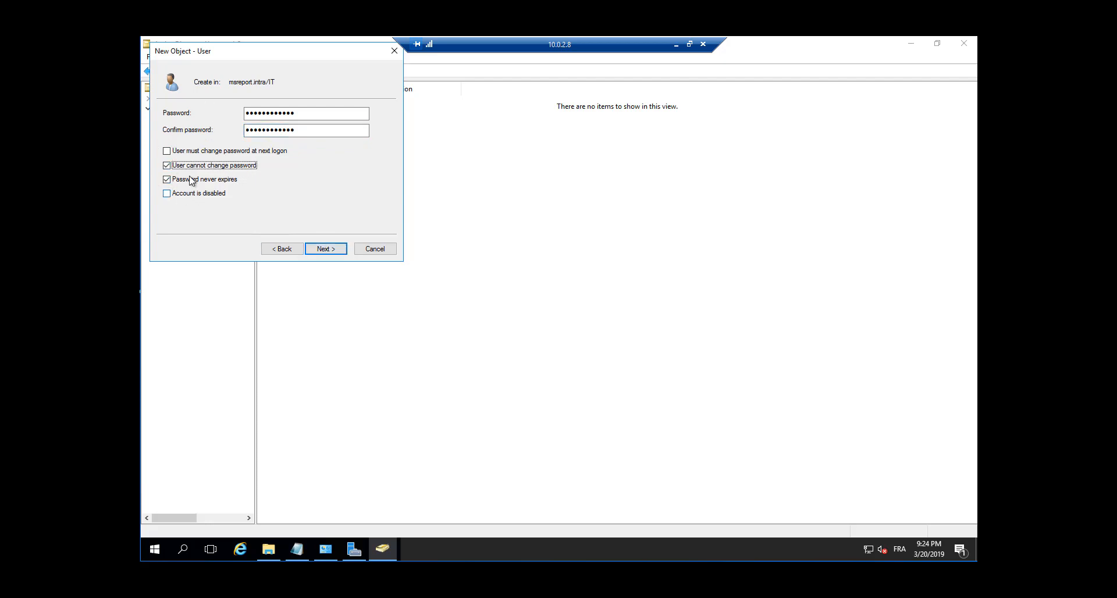
click(329, 250)
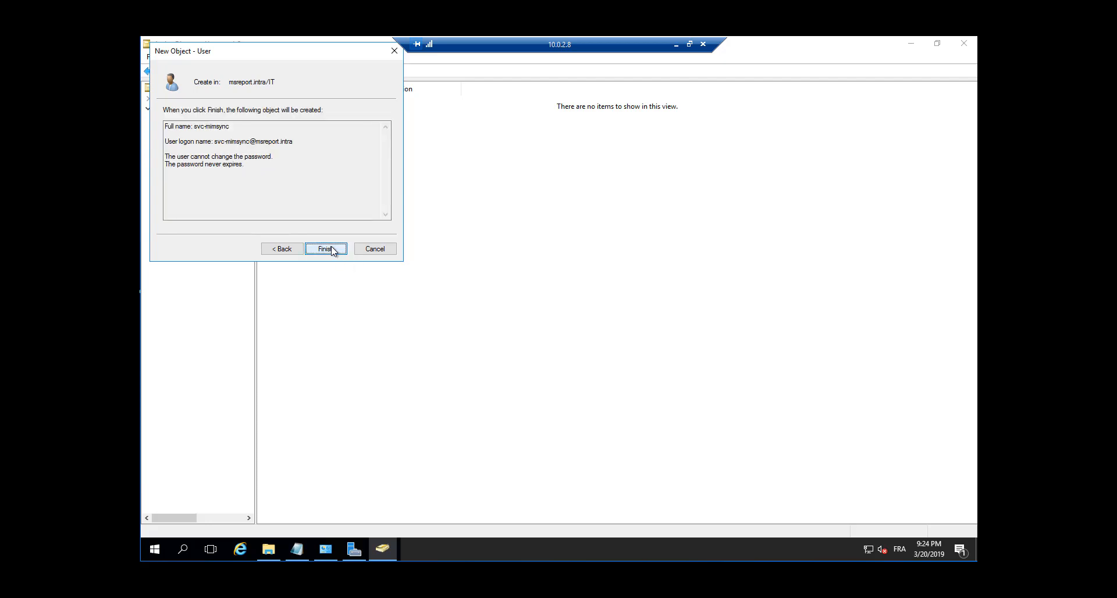
click(327, 249)
click(403, 226)
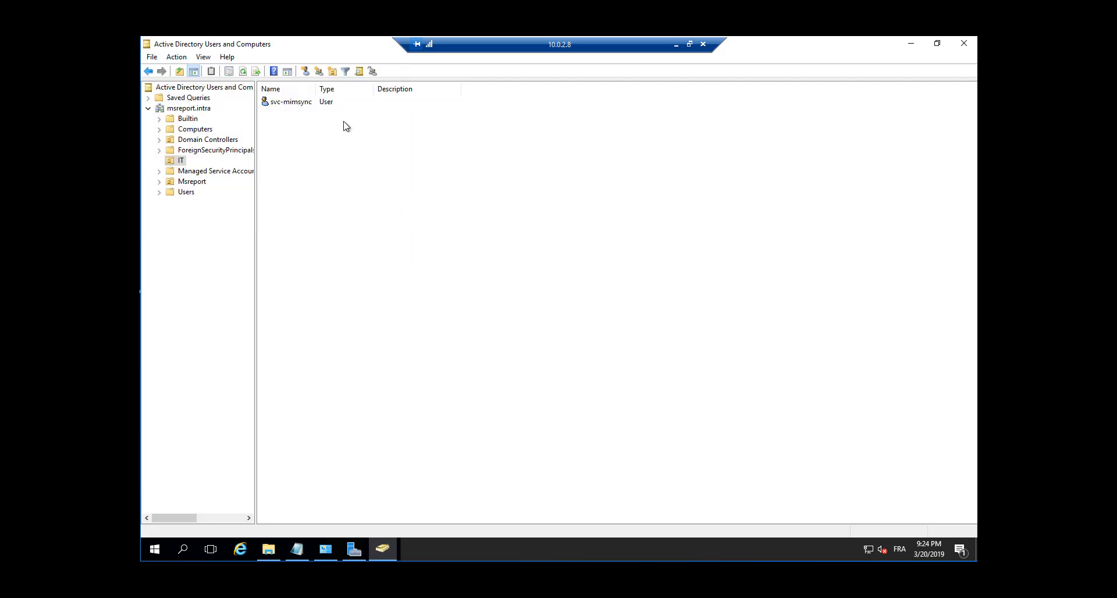
drag(317, 92, 348, 93)
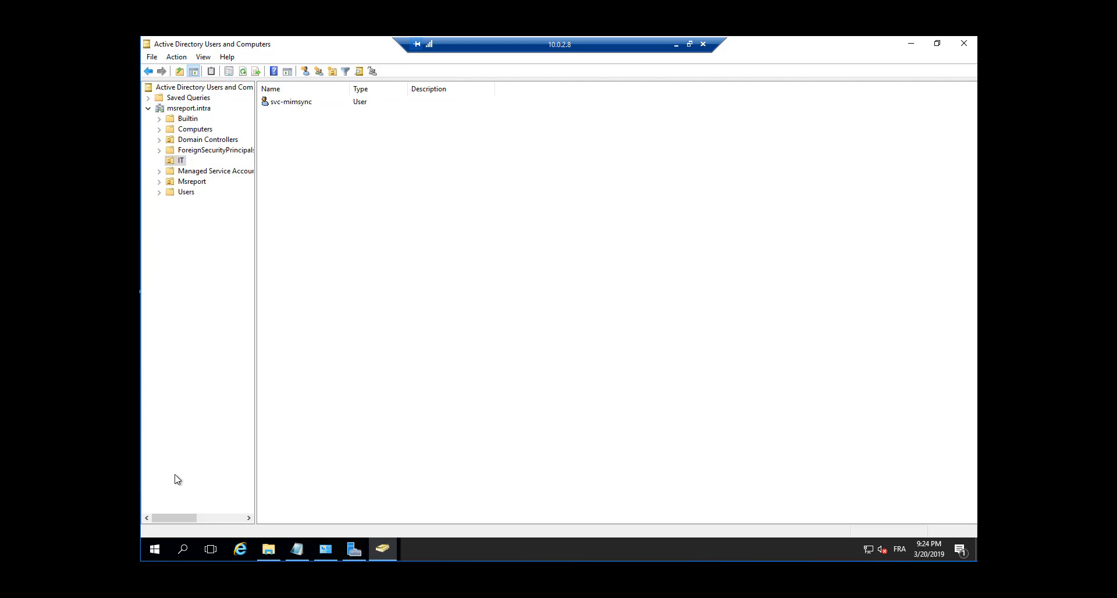
- Open Computer Management and show the server's local groups
right_click(156, 550)
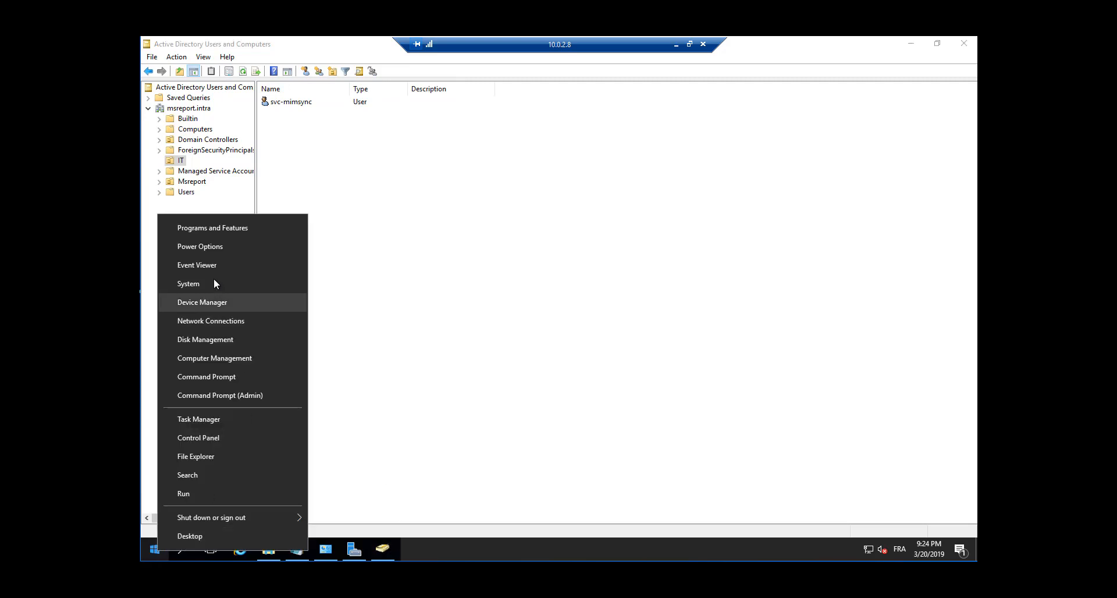
click(211, 360)
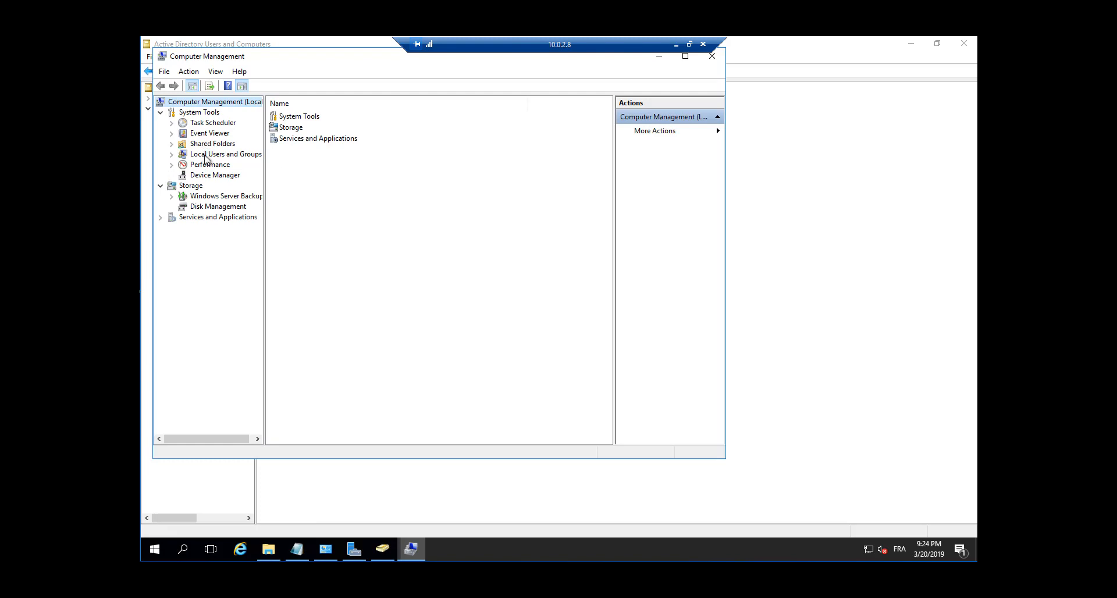
double_click(208, 154)
click(209, 174)
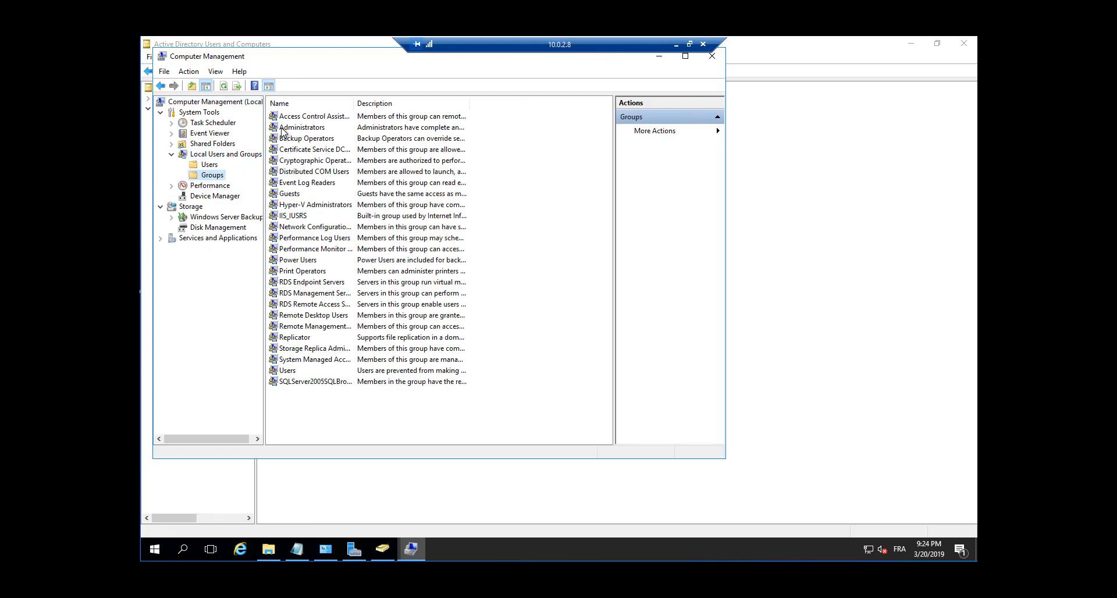
- Add the domain account svc-mimsync to the local Administrators group, apply the change, and minimize Computer Management
double_click(286, 128)
click(357, 348)
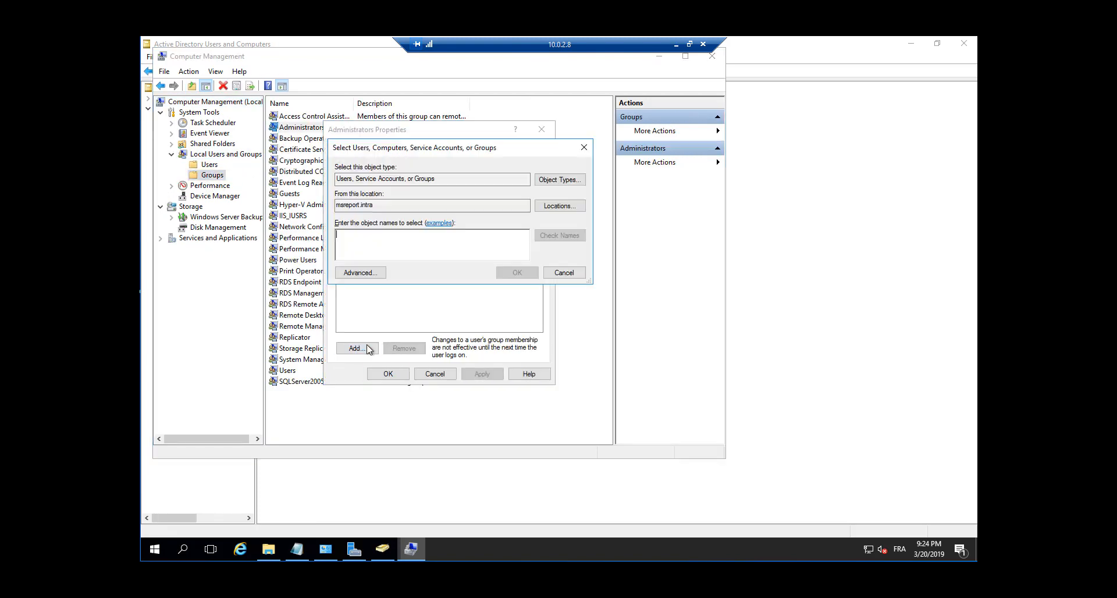
text(svc-mimsync)
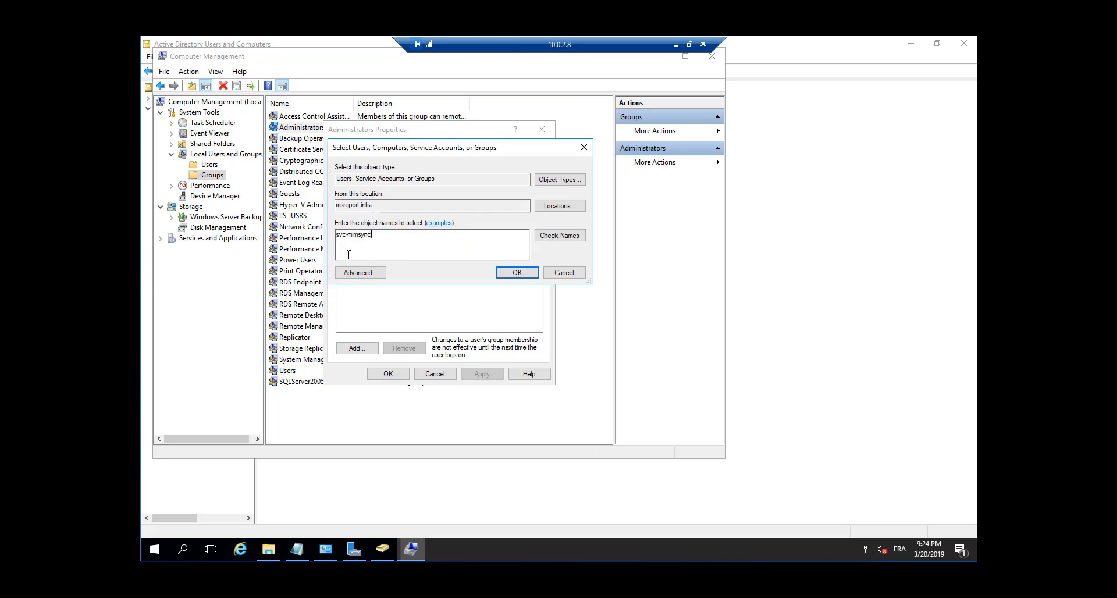
click(576, 238)
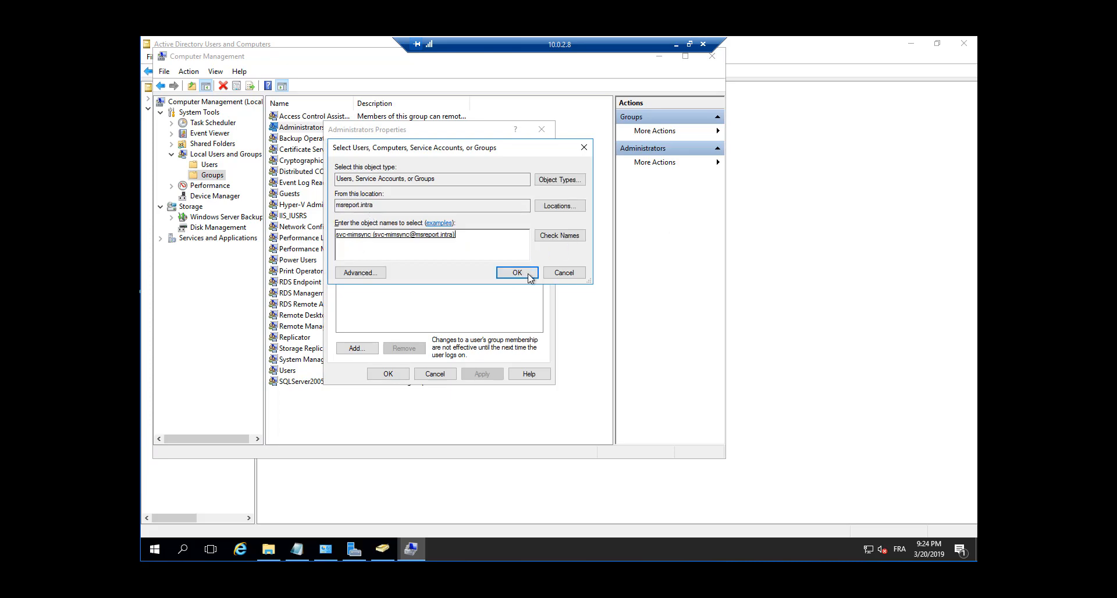
click(527, 274)
click(481, 374)
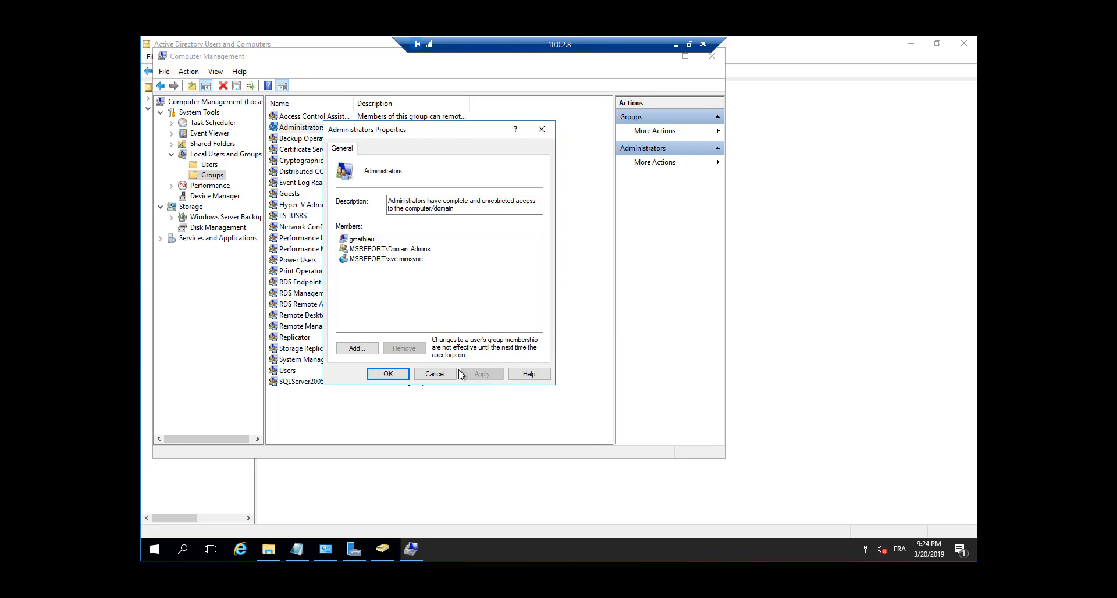
click(387, 374)
click(659, 56)
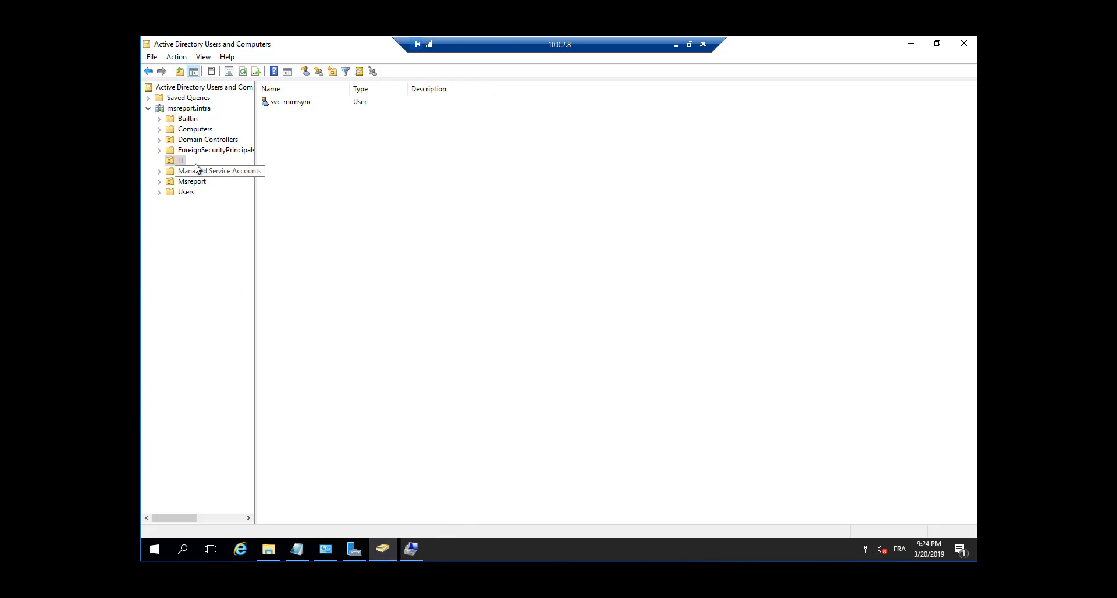
- Create a global security group in the IT organizational unit named MIMSyncAdmins, copying the name from the Notepad list
click(297, 548)
double_click(449, 310)
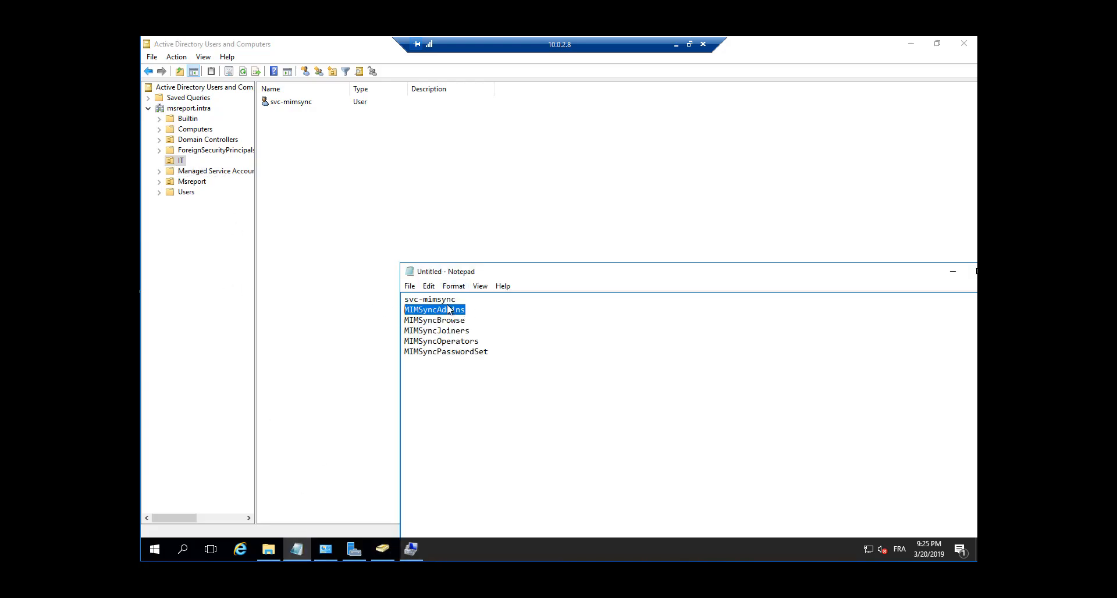
right_click(449, 310)
click(466, 341)
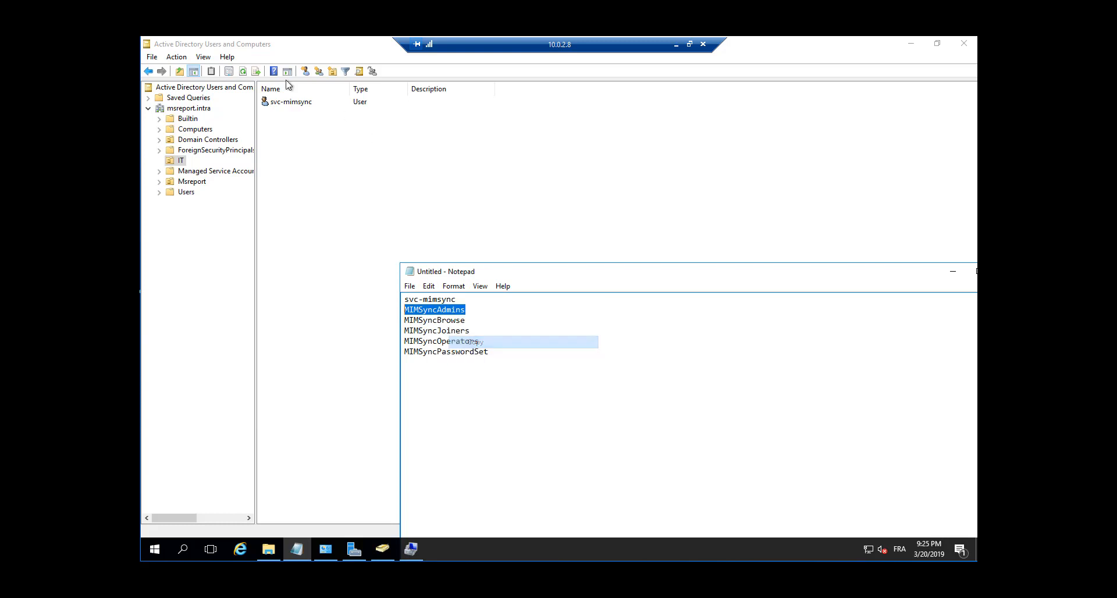
click(300, 120)
right_click(300, 120)
mouse_move(342, 167)
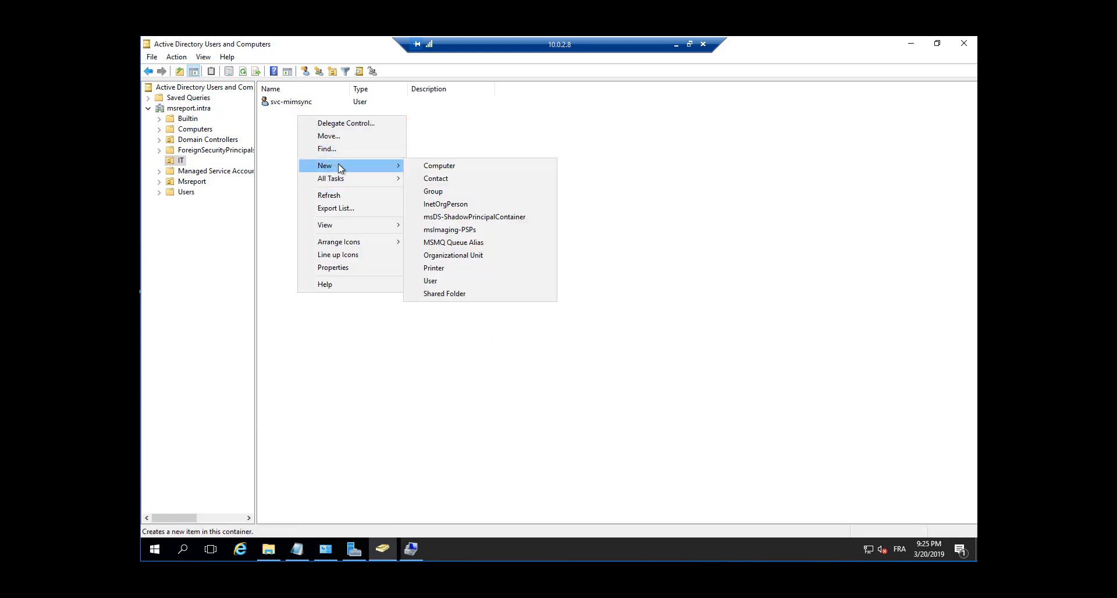
click(438, 191)
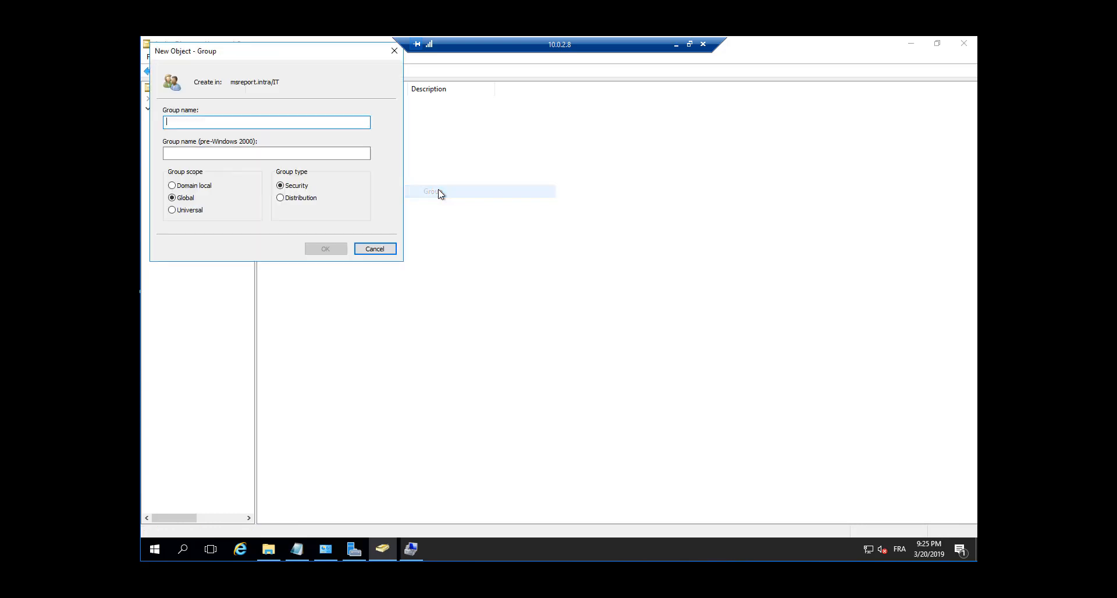
key(ctrl+v)
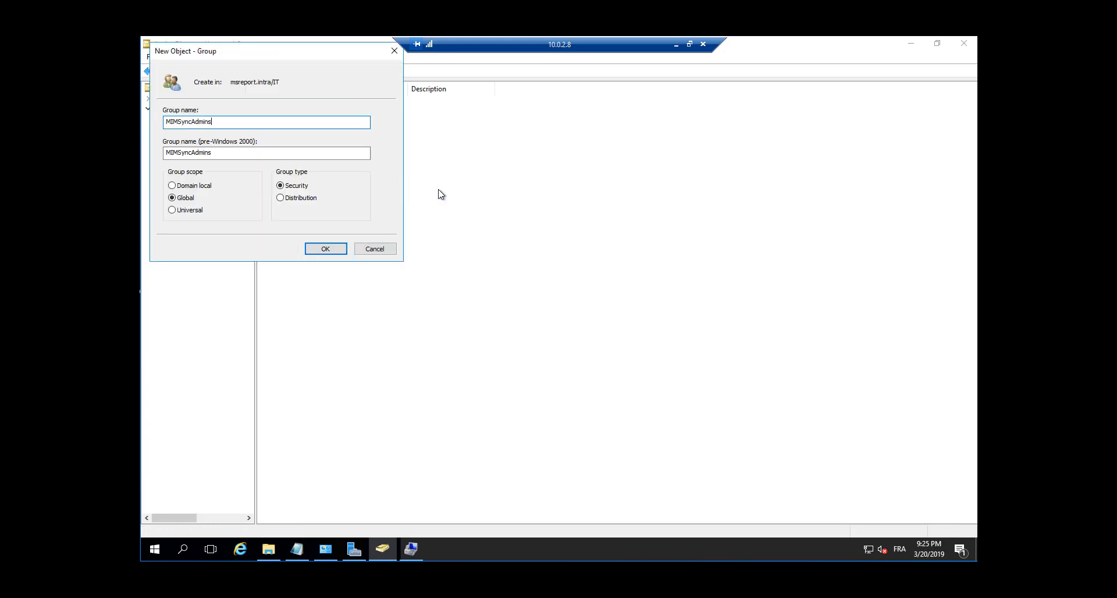
key(Return)
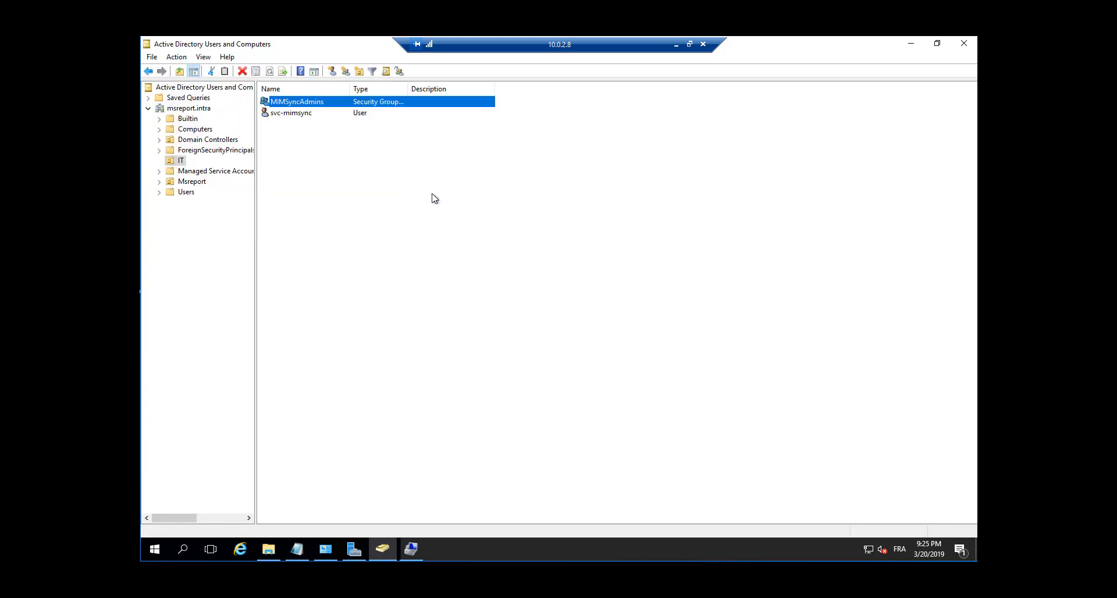
- Create a global security group in the IT organizational unit named MIMSyncBrowse, copying the name from the Notepad list
right_click(339, 144)
mouse_move(406, 193)
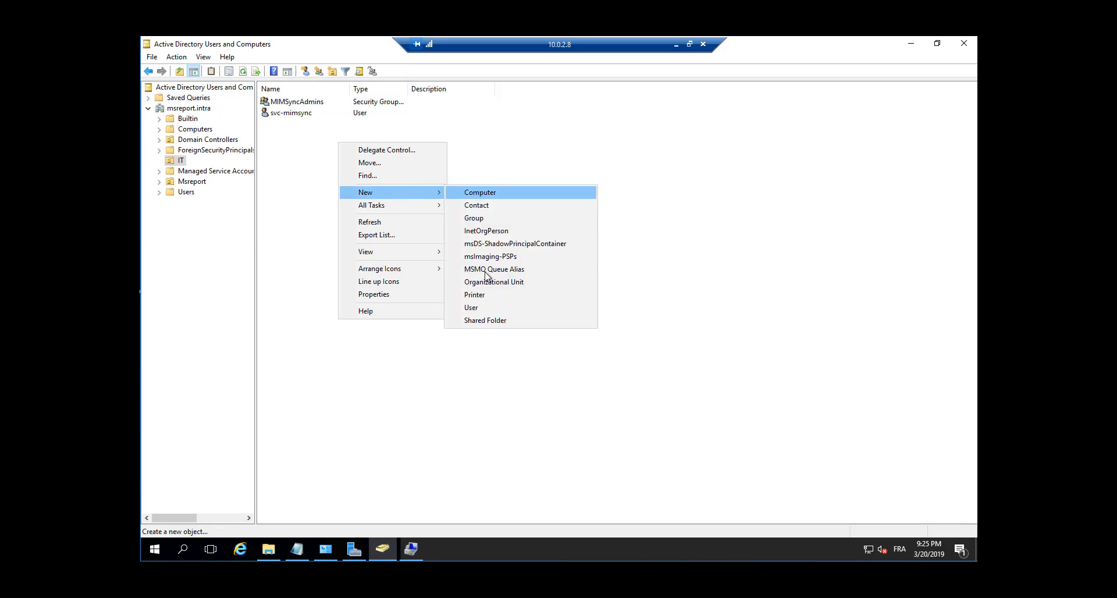
click(471, 220)
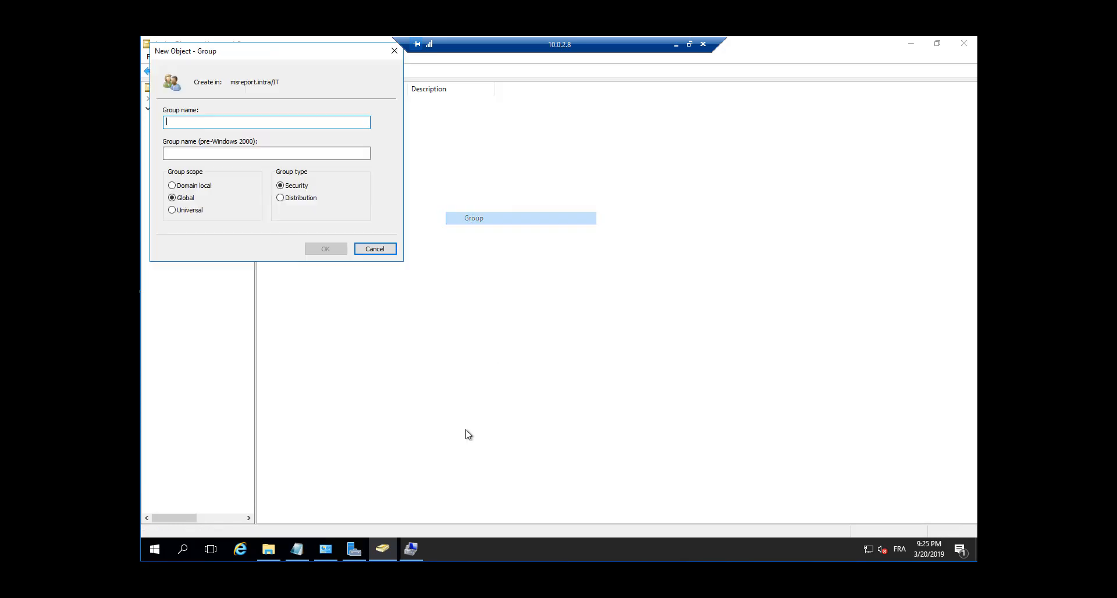
click(297, 549)
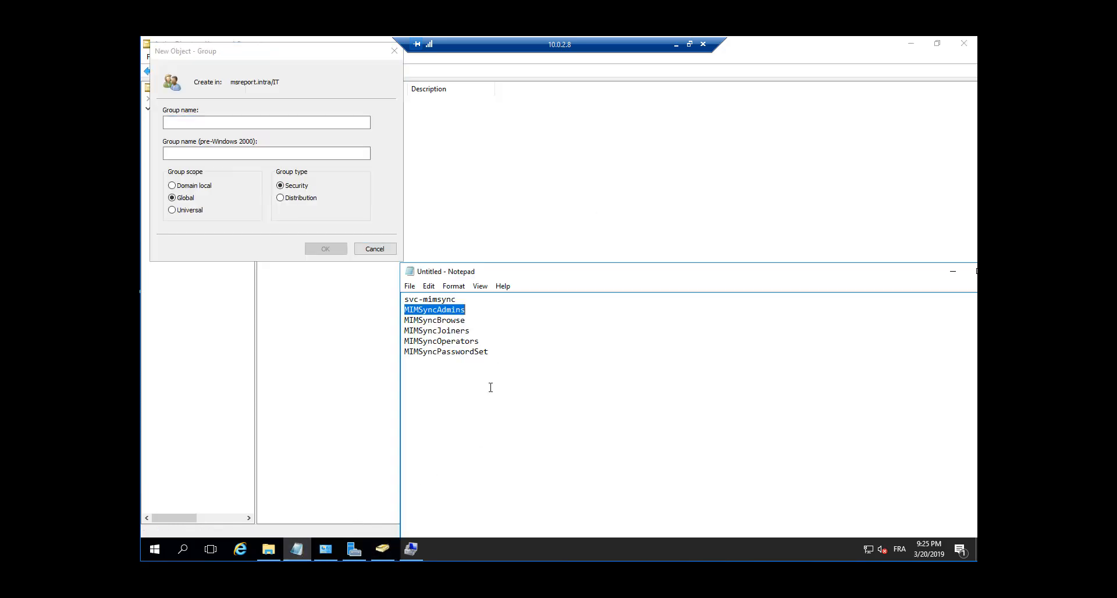
drag(477, 320, 353, 316)
key(ctrl+c)
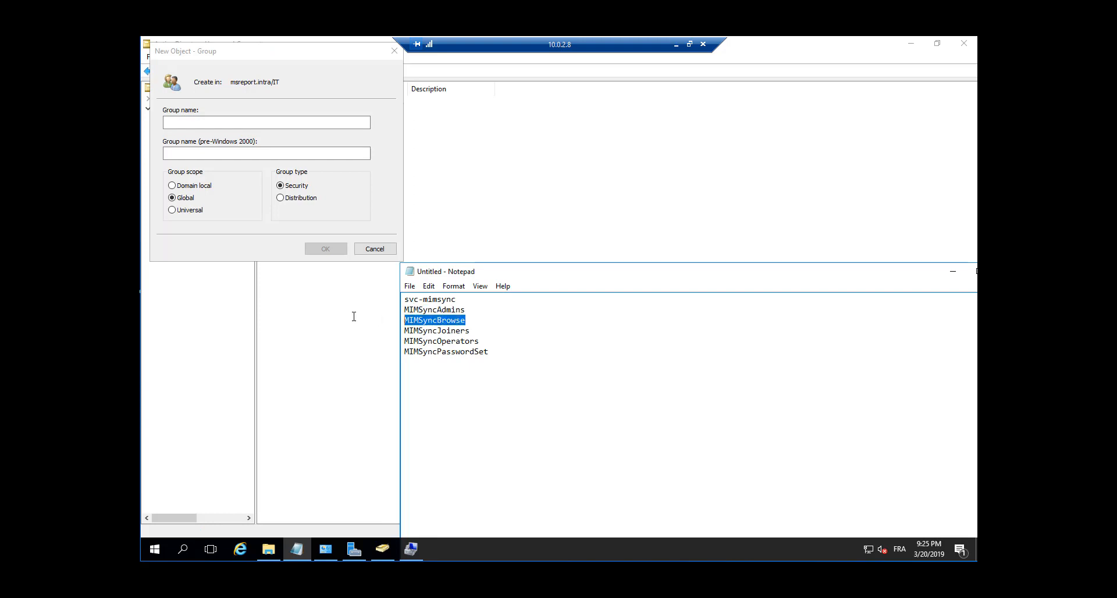
click(189, 122)
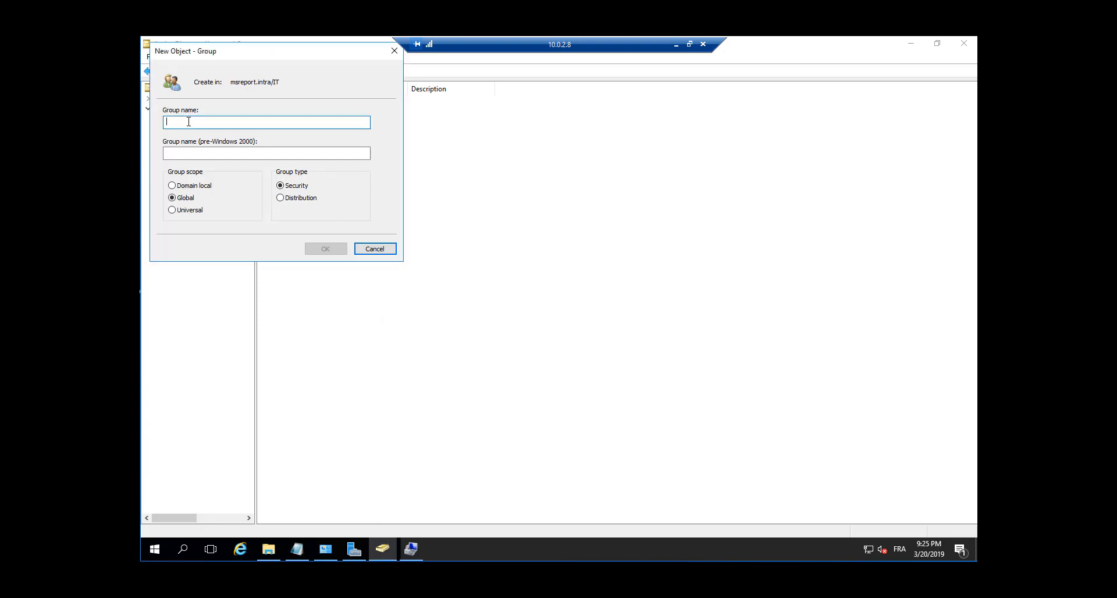
key(ctrl+v)
click(326, 249)
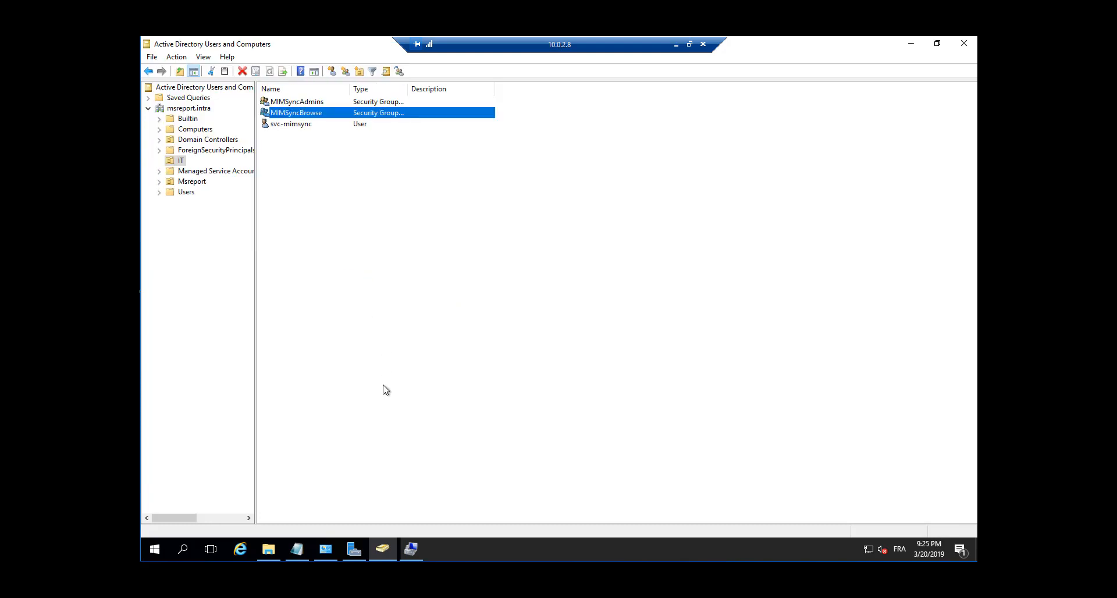
- Create a global security group in the IT organizational unit named MIMSyncJoiners, copying the name from the Notepad list
click(294, 548)
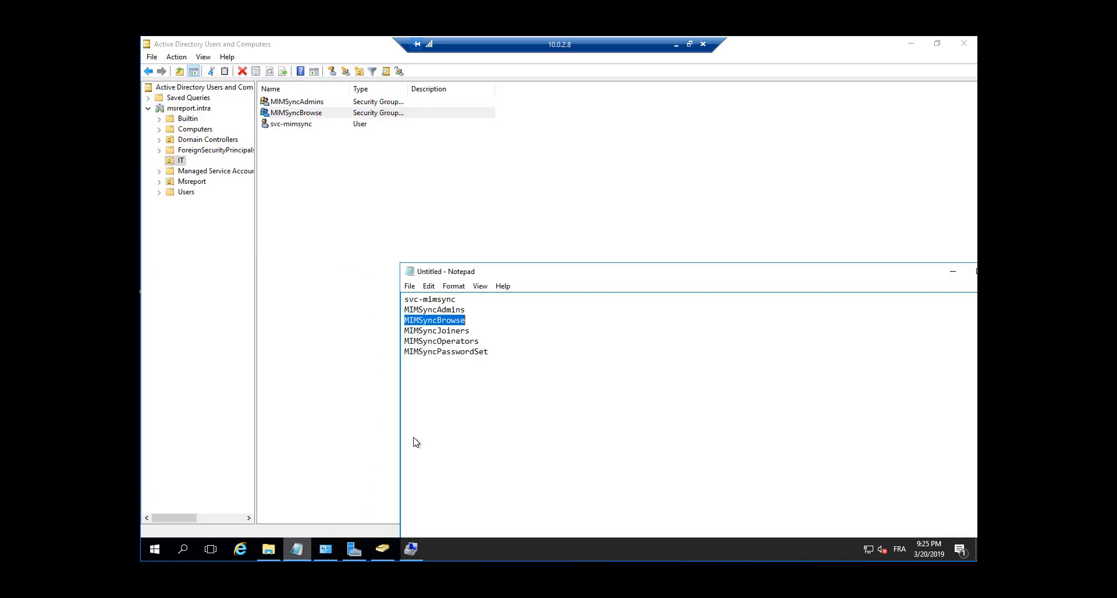
double_click(375, 328)
key(ctrl+c)
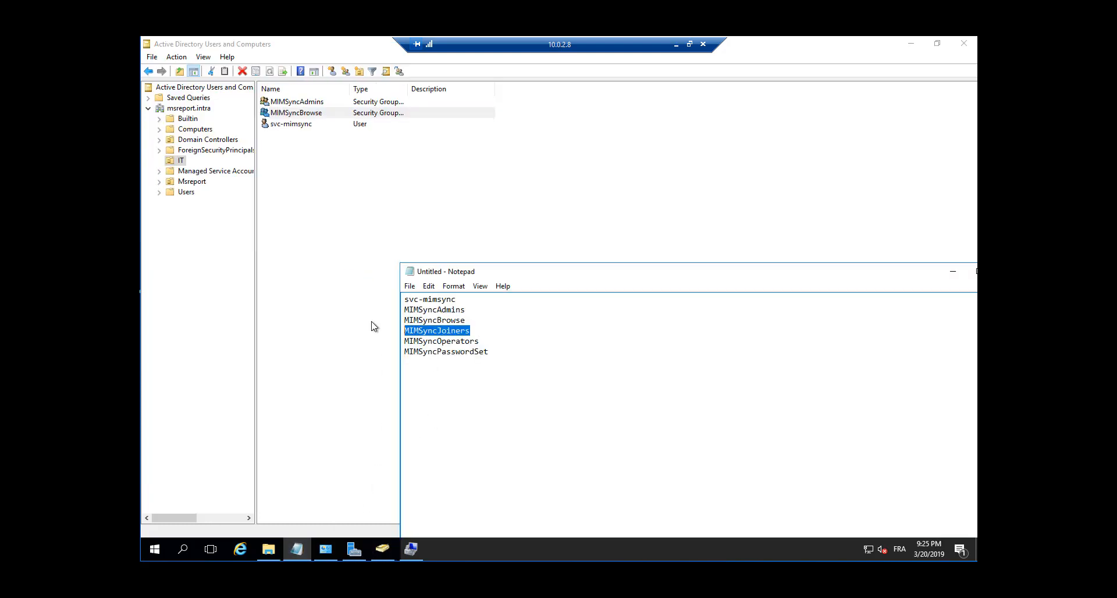
right_click(294, 157)
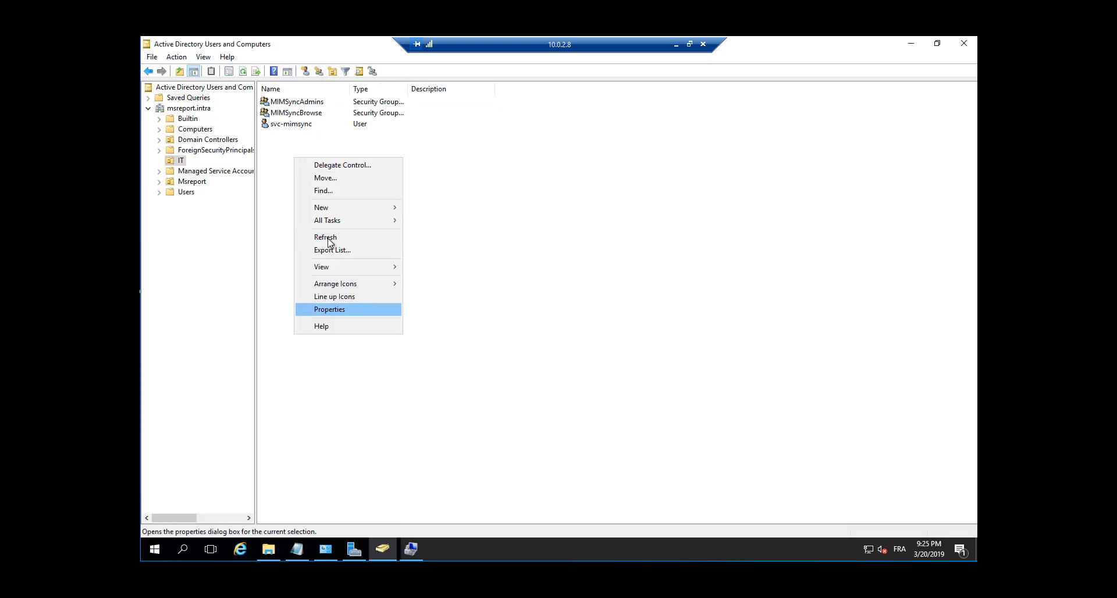
mouse_move(320, 210)
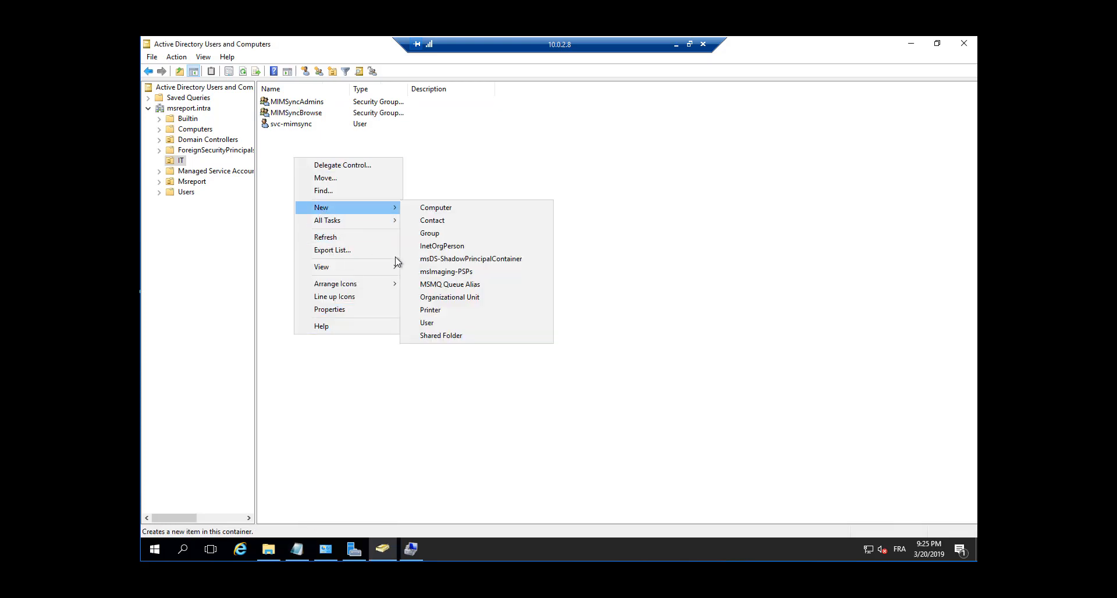
click(430, 233)
key(ctrl+v)
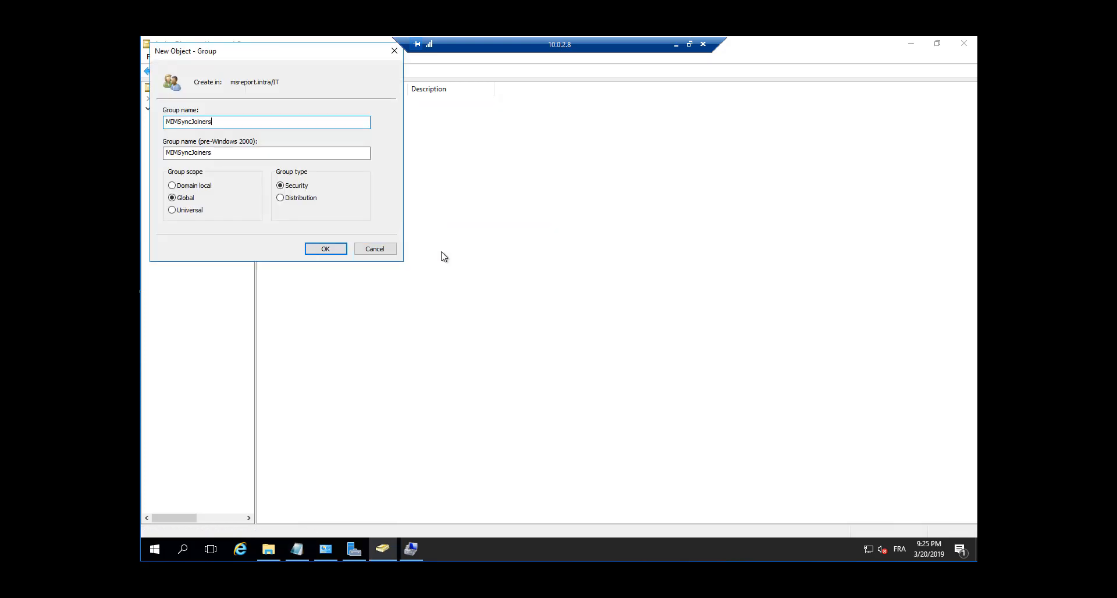
click(340, 246)
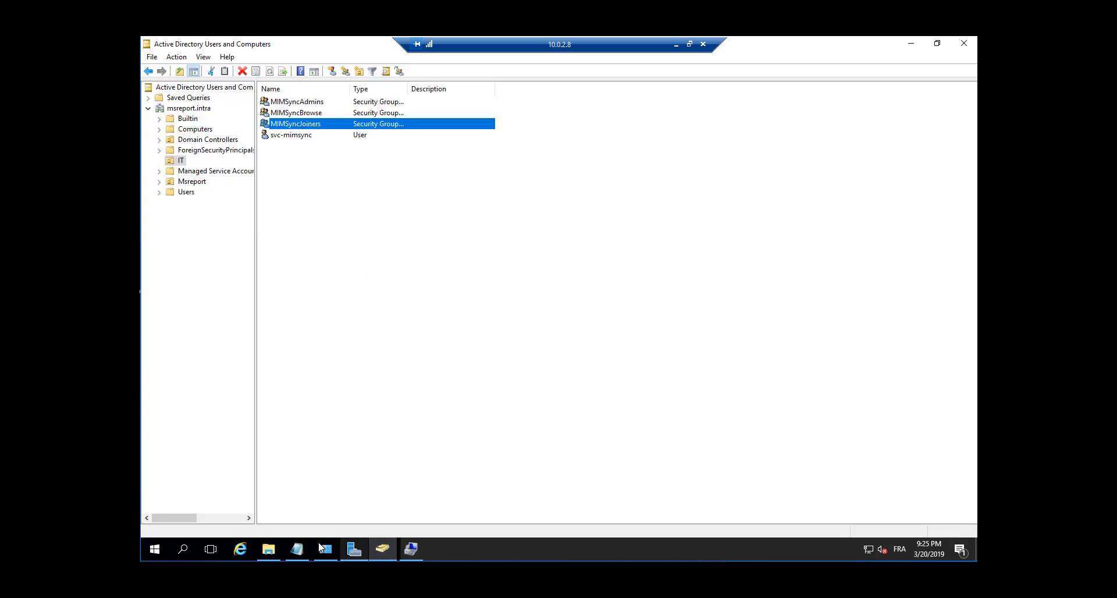
- Create a global security group in the IT organizational unit named MIMSyncOperators, copying the name from the Notepad list
click(296, 550)
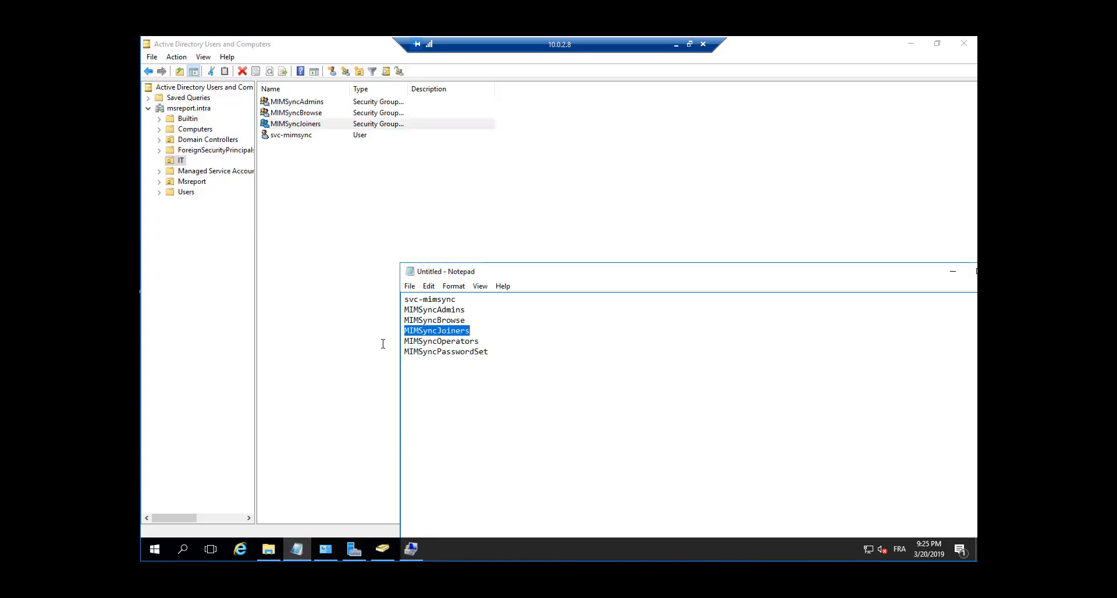
key(Down)
key(Home)
key(shift+End)
key(ctrl+c)
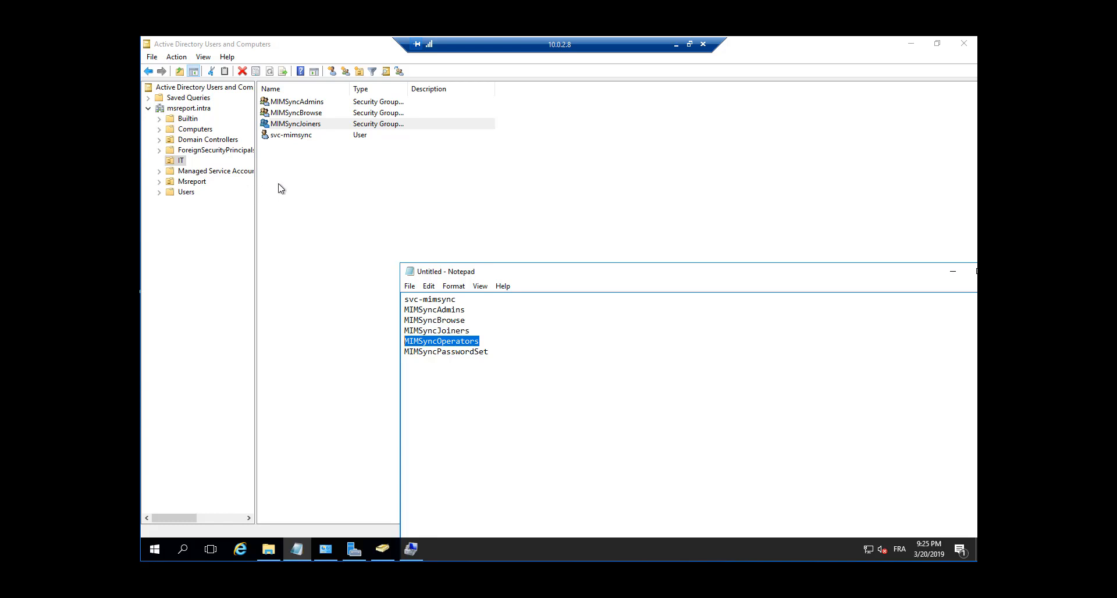
right_click(292, 177)
mouse_move(327, 228)
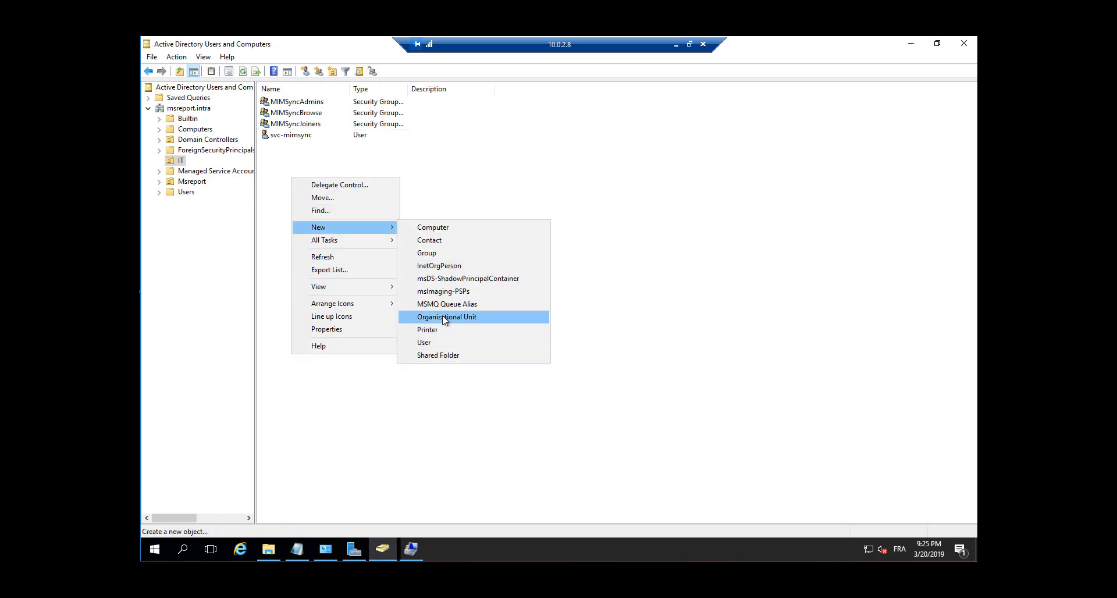
click(430, 254)
key(ctrl+v)
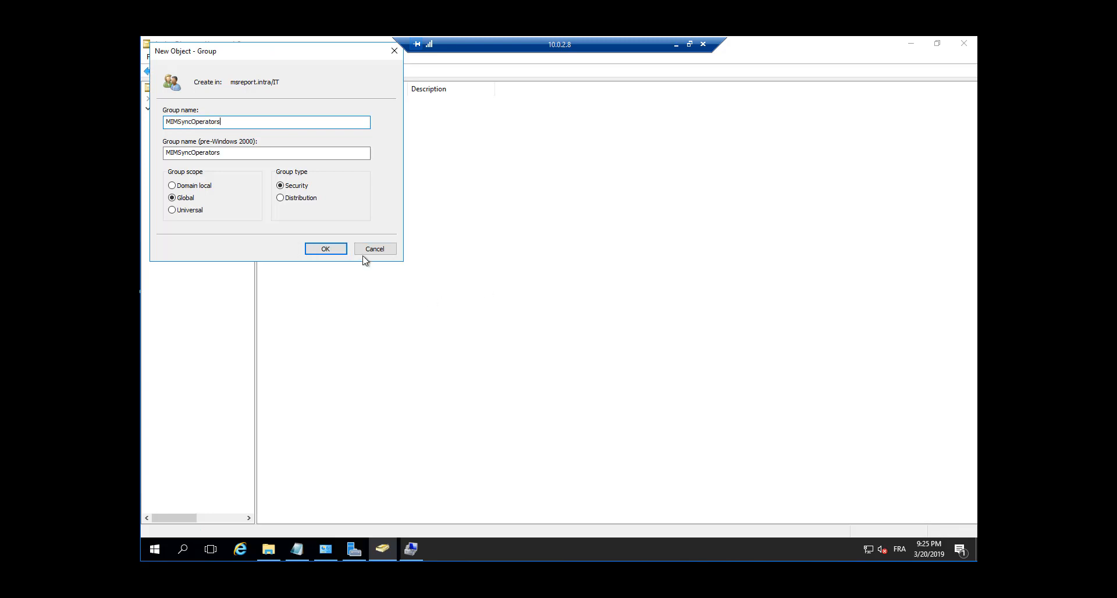
click(337, 250)
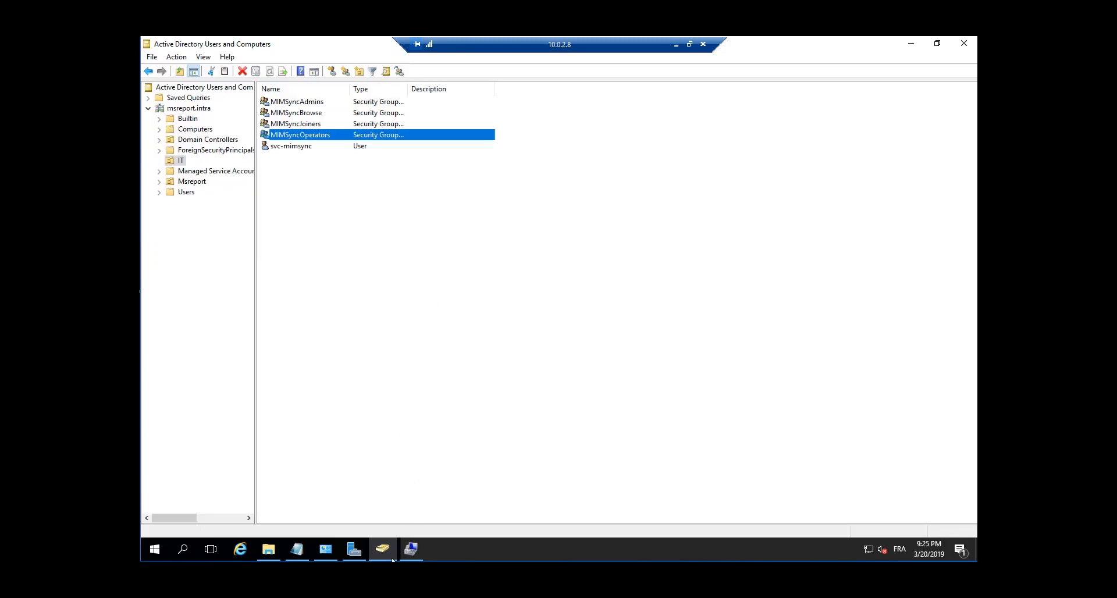
- Create a global security group in the IT organizational unit named MIMSyncPasswordSet, copying the name from the Notepad list
click(268, 549)
click(296, 549)
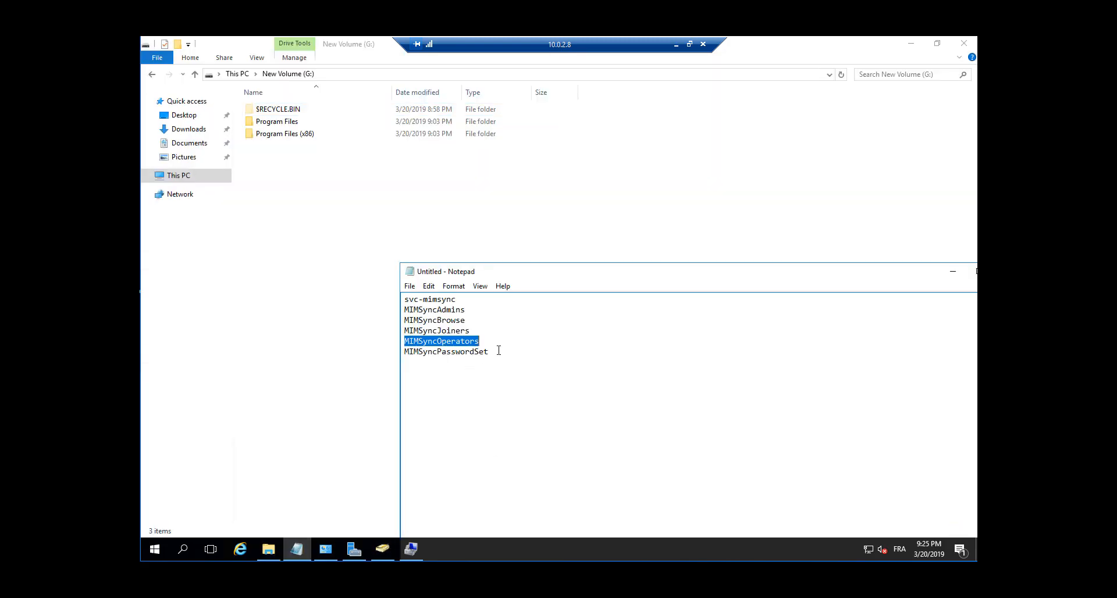
double_click(459, 352)
right_click(459, 351)
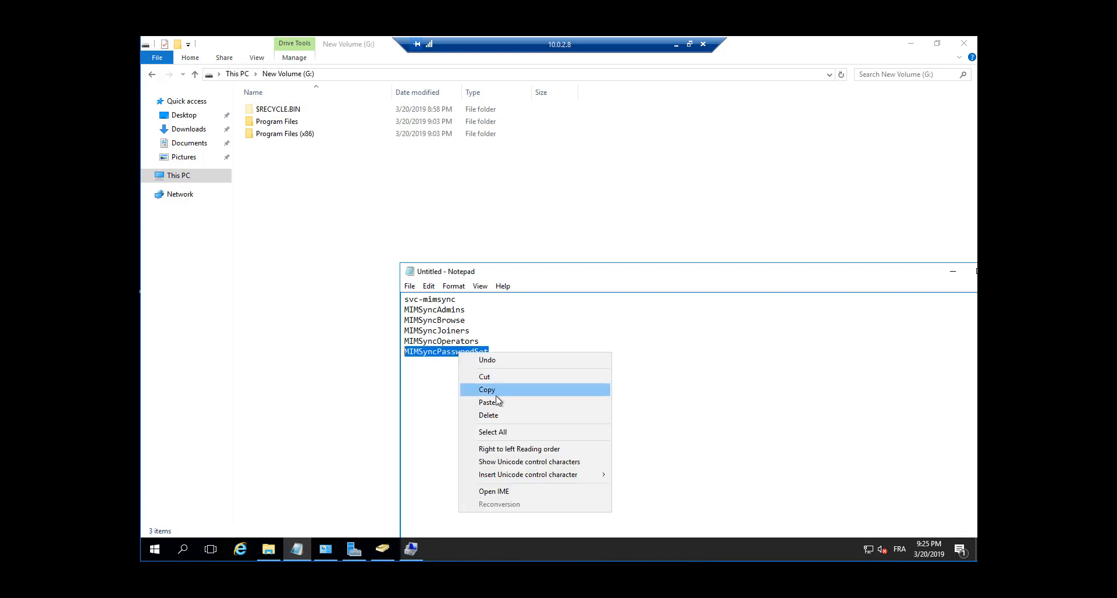
click(485, 390)
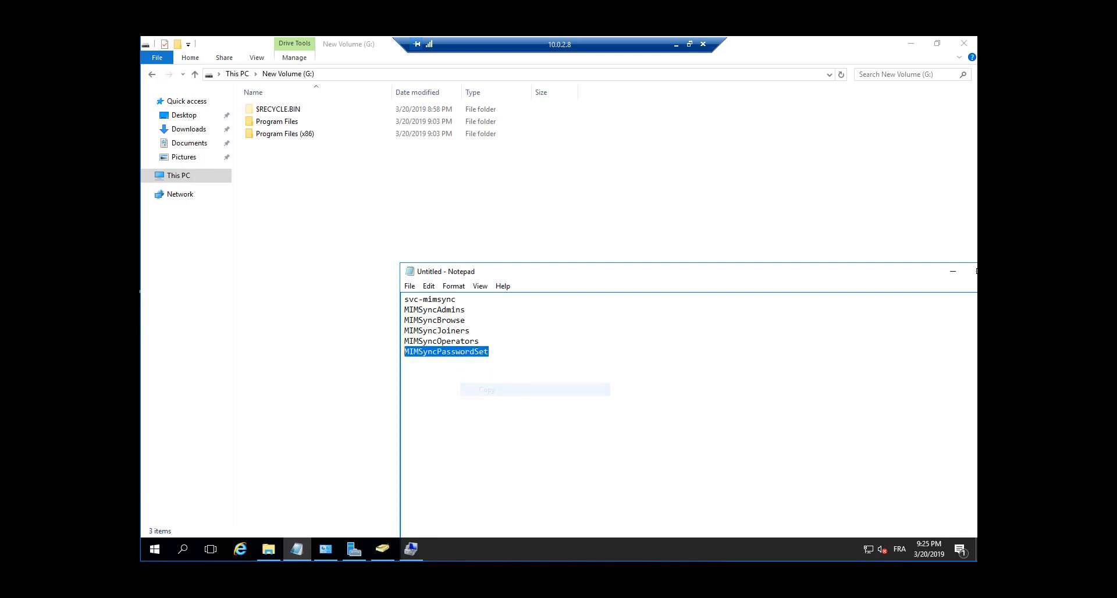
click(911, 43)
right_click(302, 170)
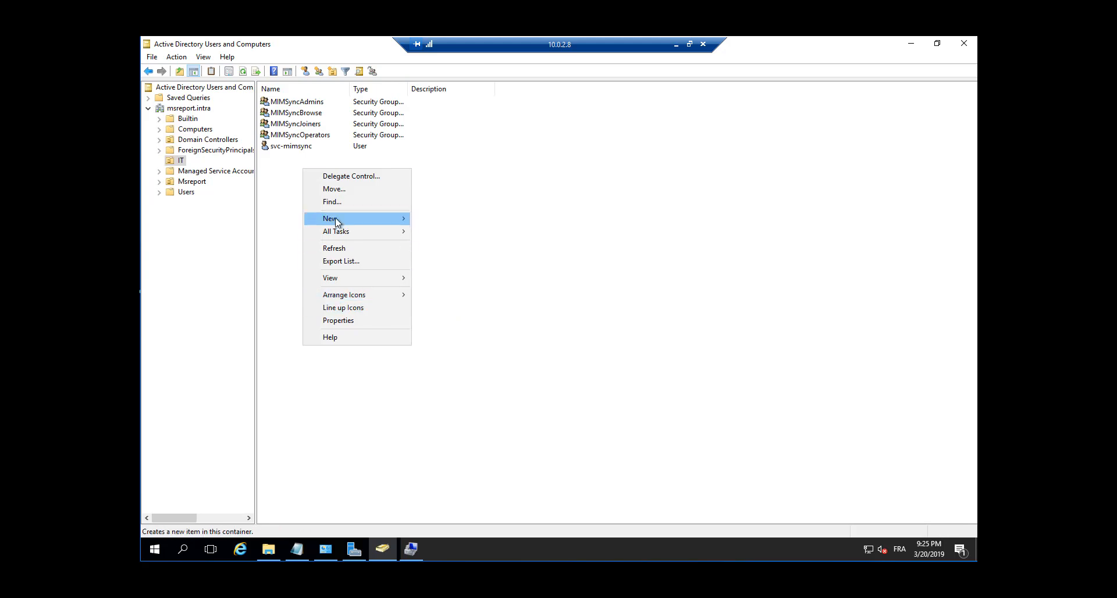
mouse_move(338, 224)
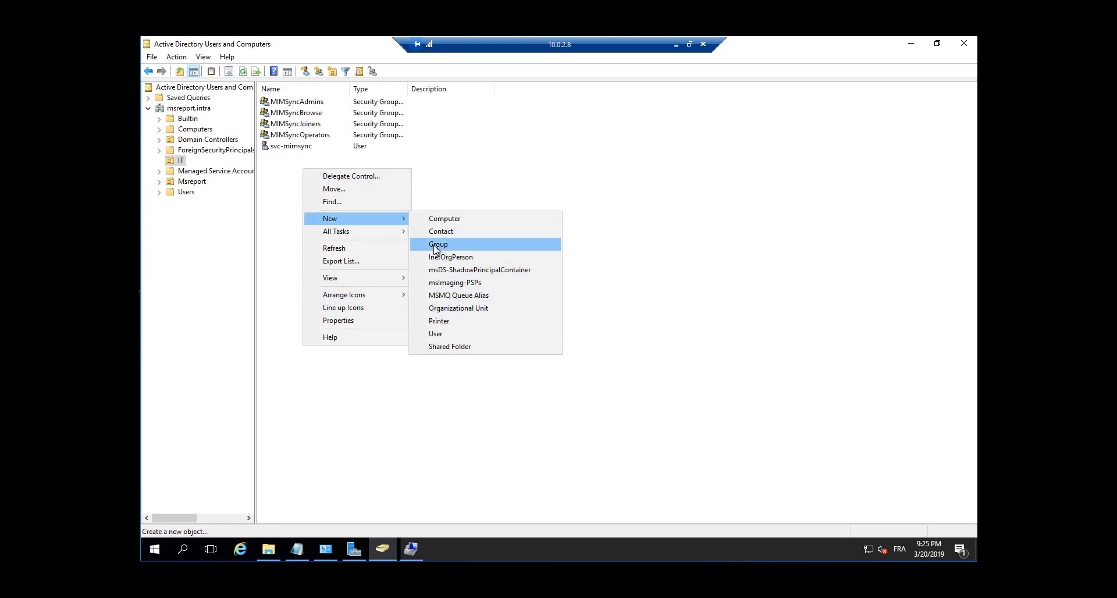
click(442, 244)
key(ctrl+v)
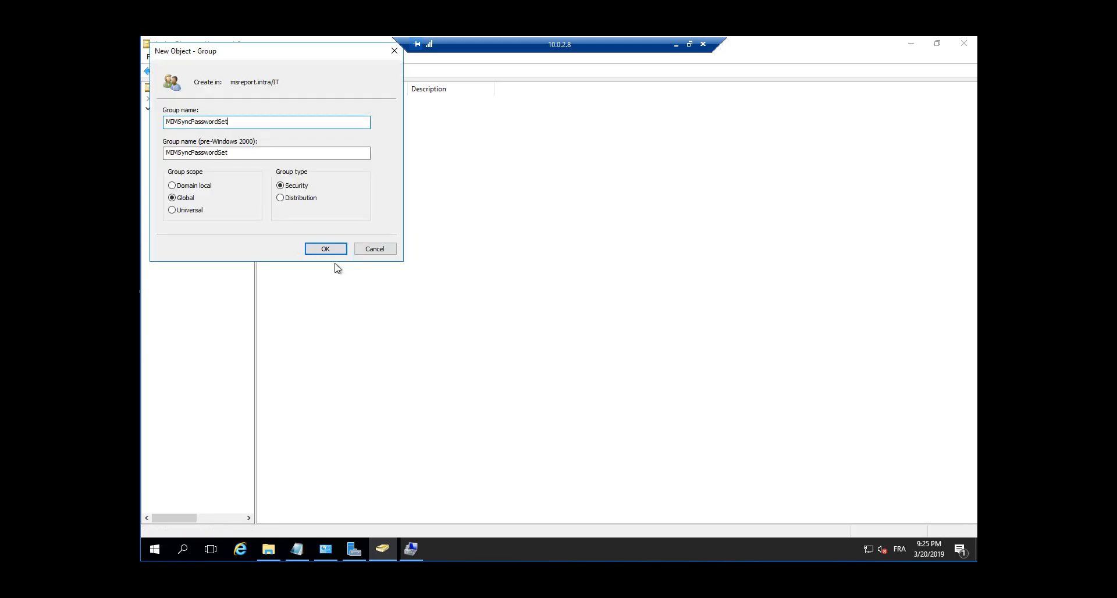
click(325, 249)
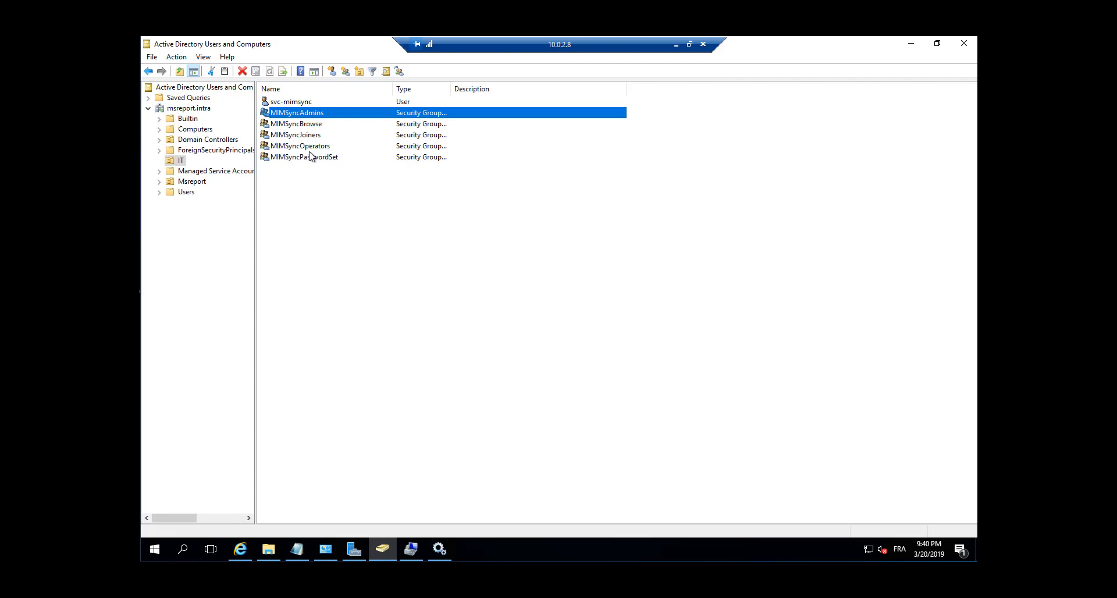
- Check the members of the MIMSyncAdmins group and set its description to "Administrateurs MIM Synchronization Services"
double_click(281, 117)
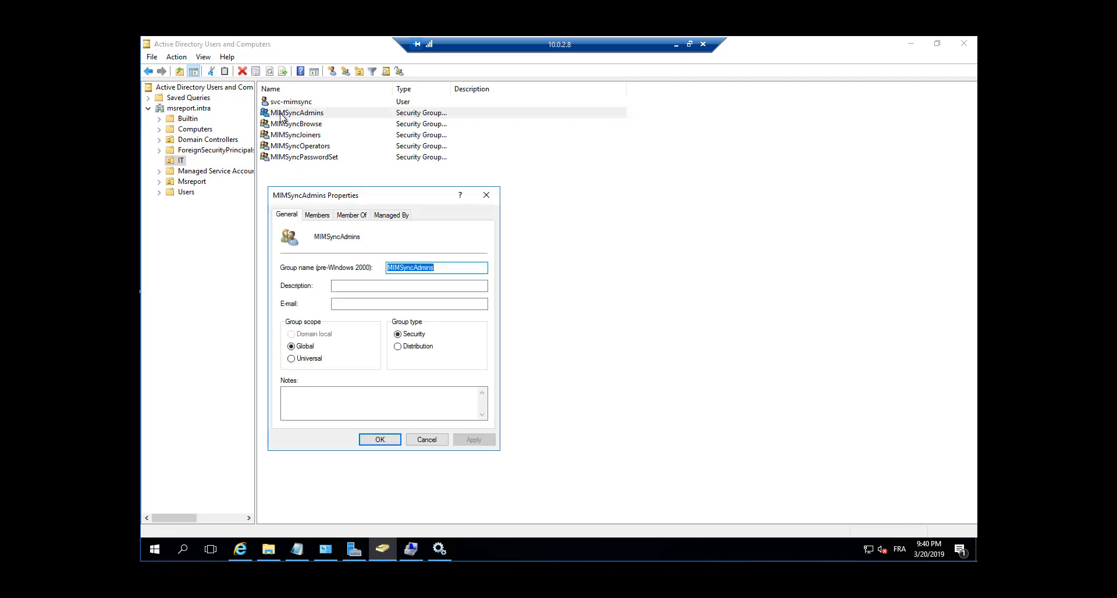
click(314, 216)
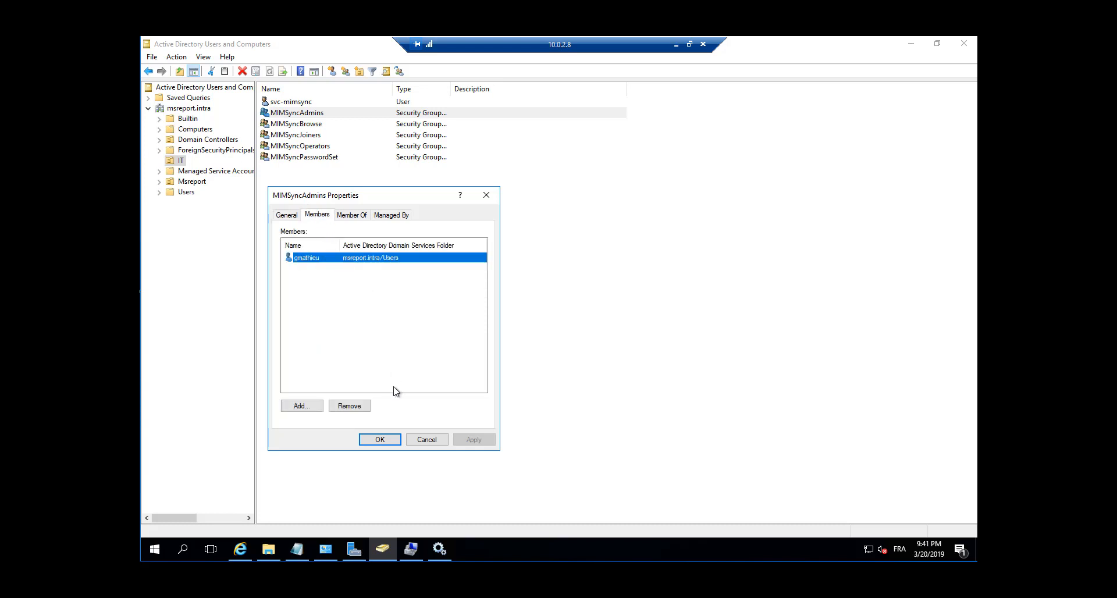
click(285, 216)
click(349, 285)
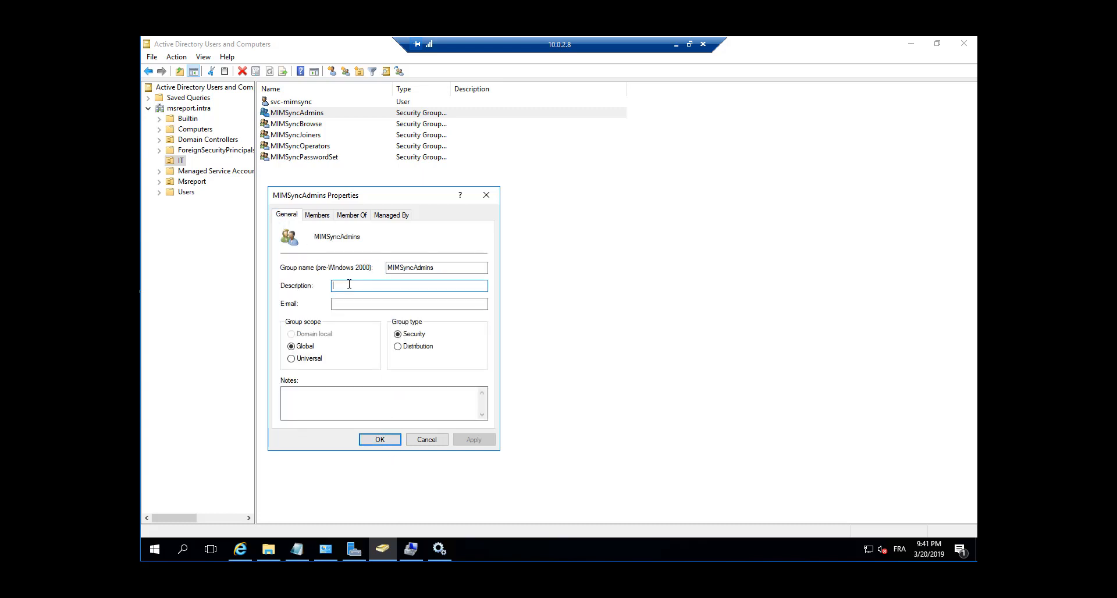
text(Administrateurs MIM Synchronization Services)
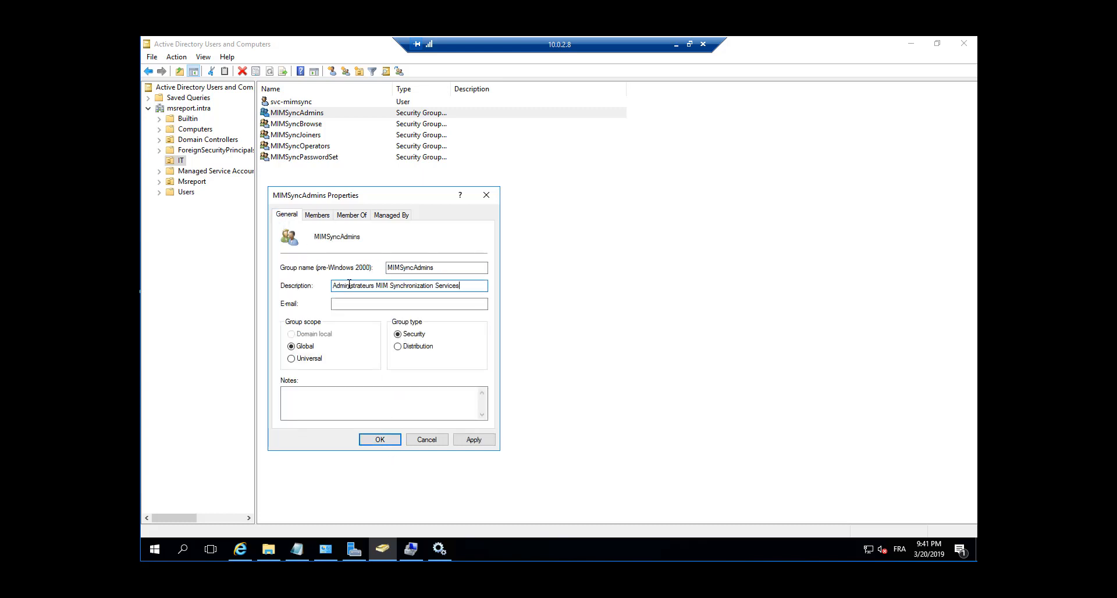
click(473, 440)
click(380, 439)
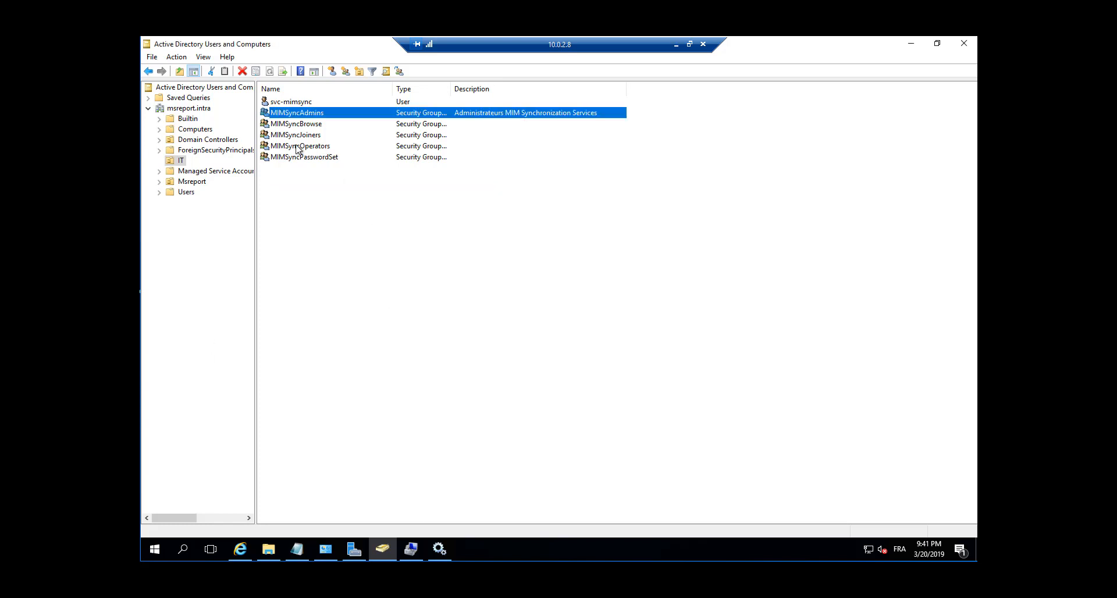
click(297, 148)
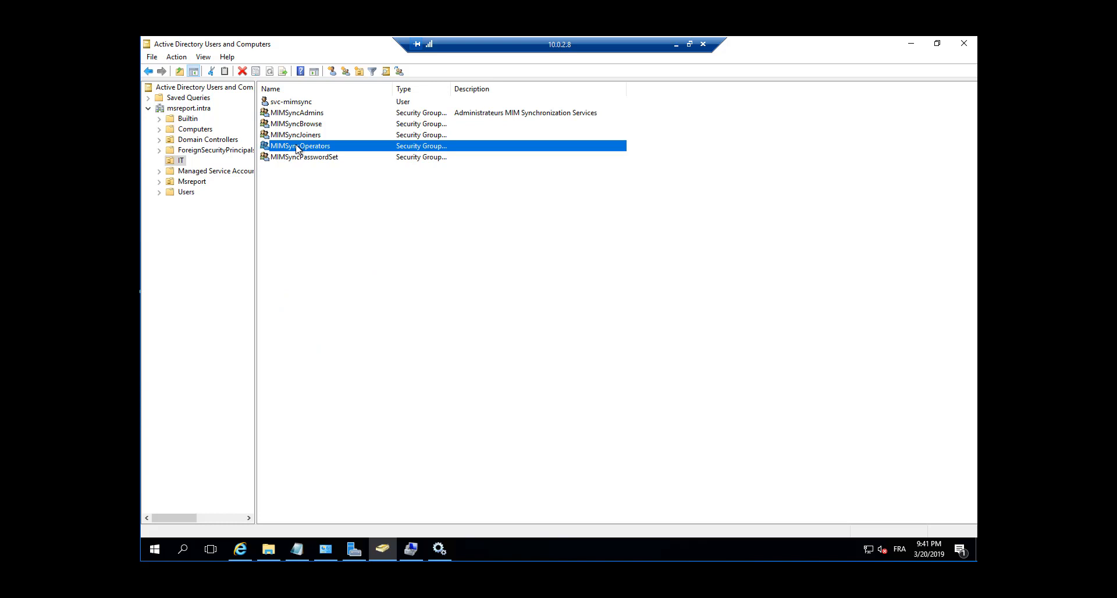
click(911, 45)
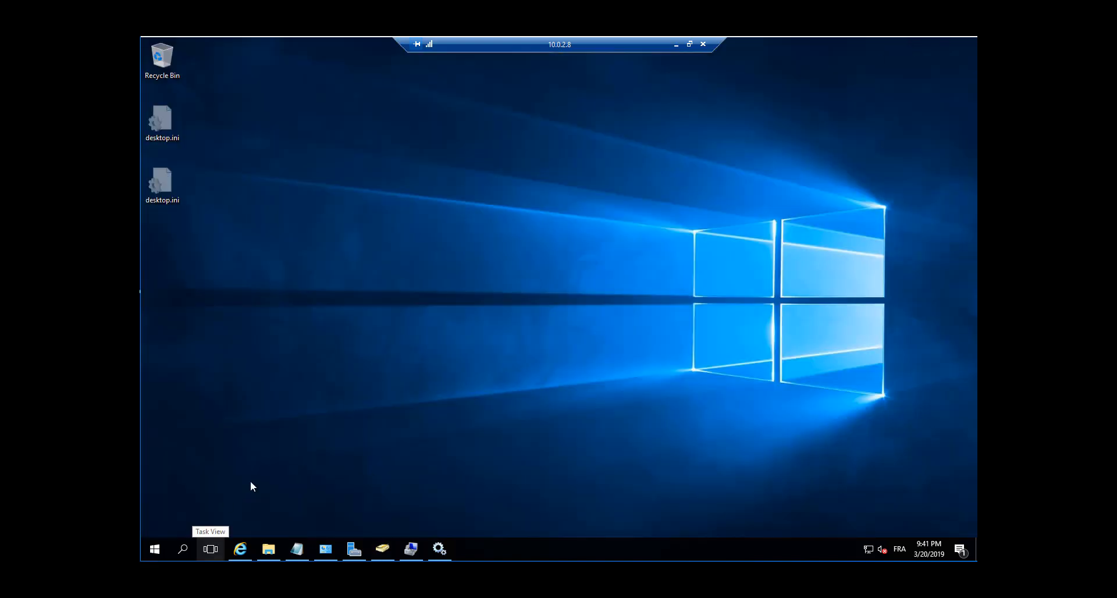
mouse_move(271, 553)
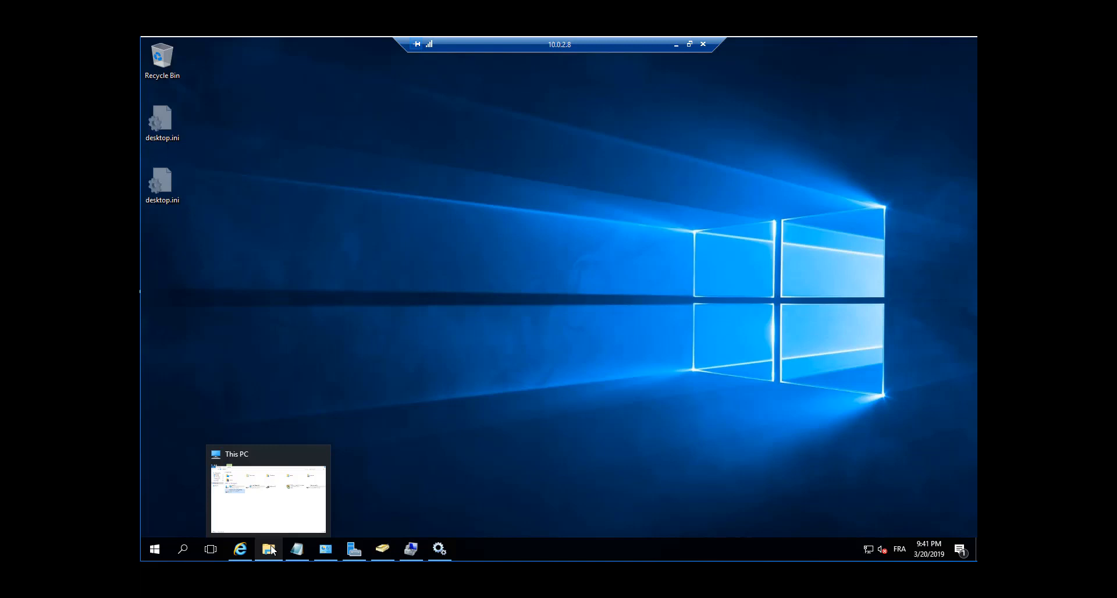
mouse_move(325, 548)
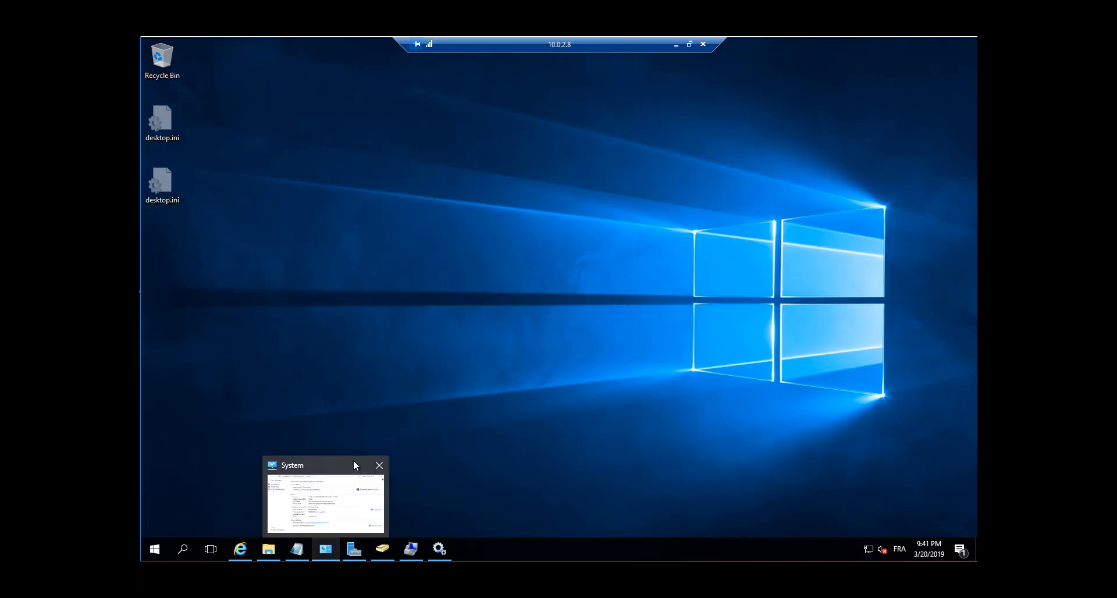
mouse_move(354, 459)
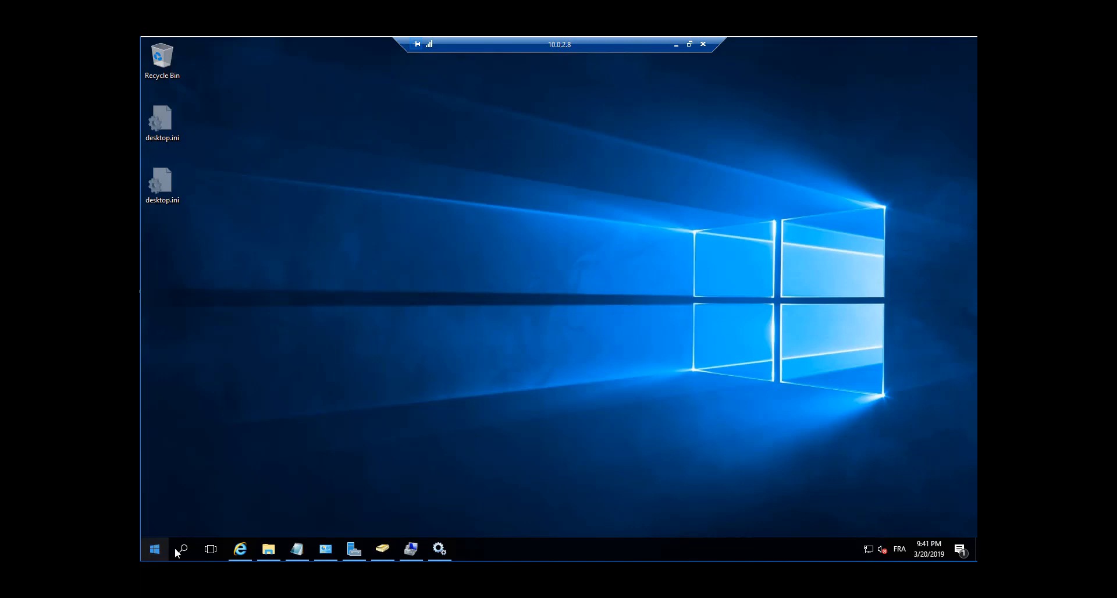
click(156, 549)
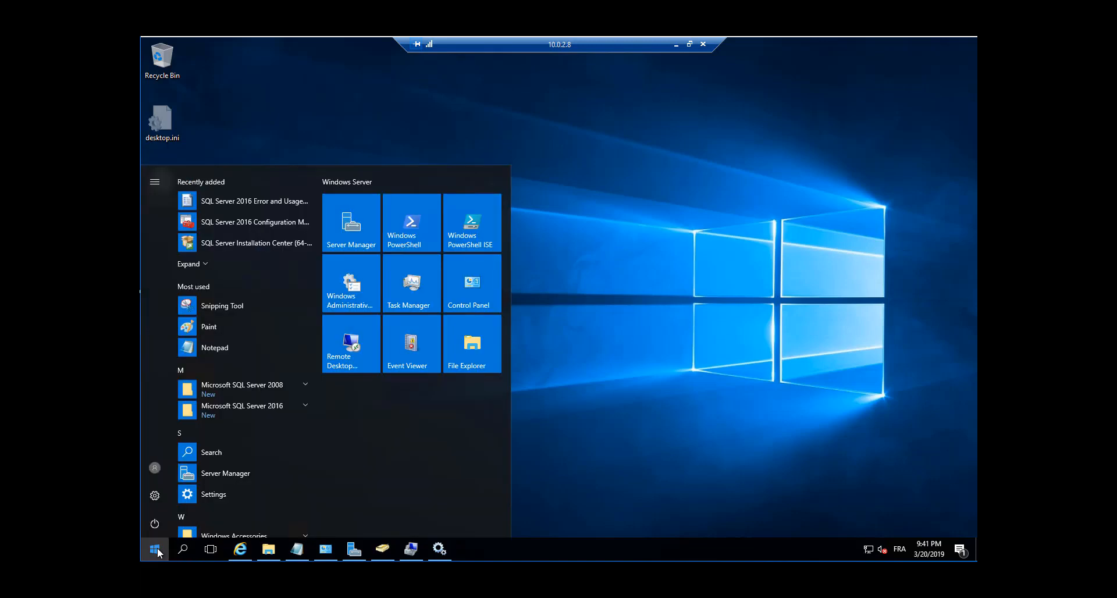
click(654, 404)
- Run setup.exe from the SQL2016_x64_ENU DVD drive (F:) and choose to install SQL Server Management Tools
click(269, 549)
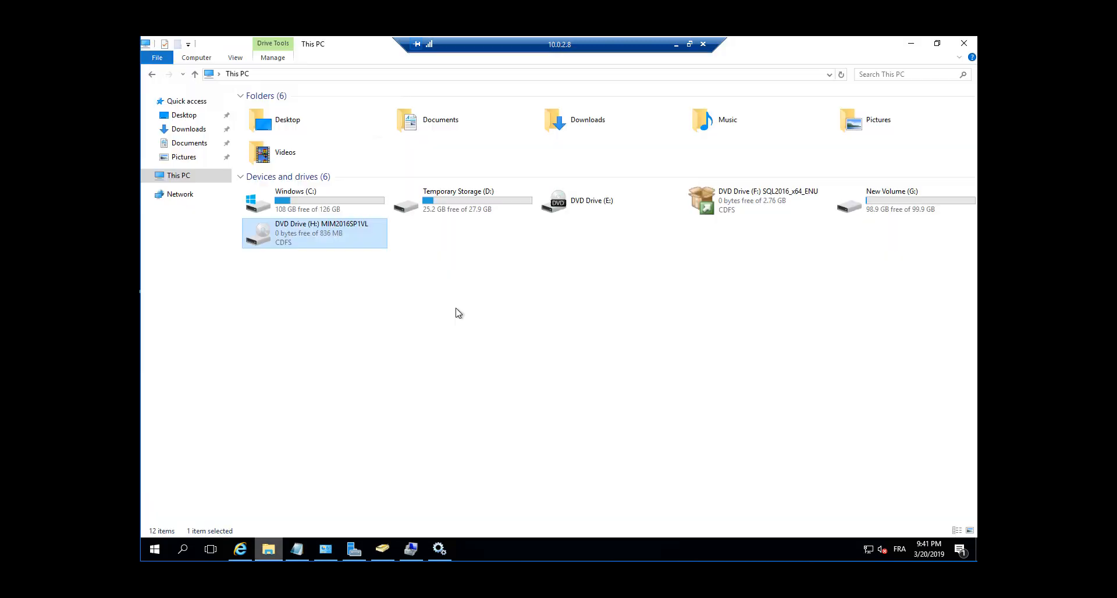
double_click(744, 201)
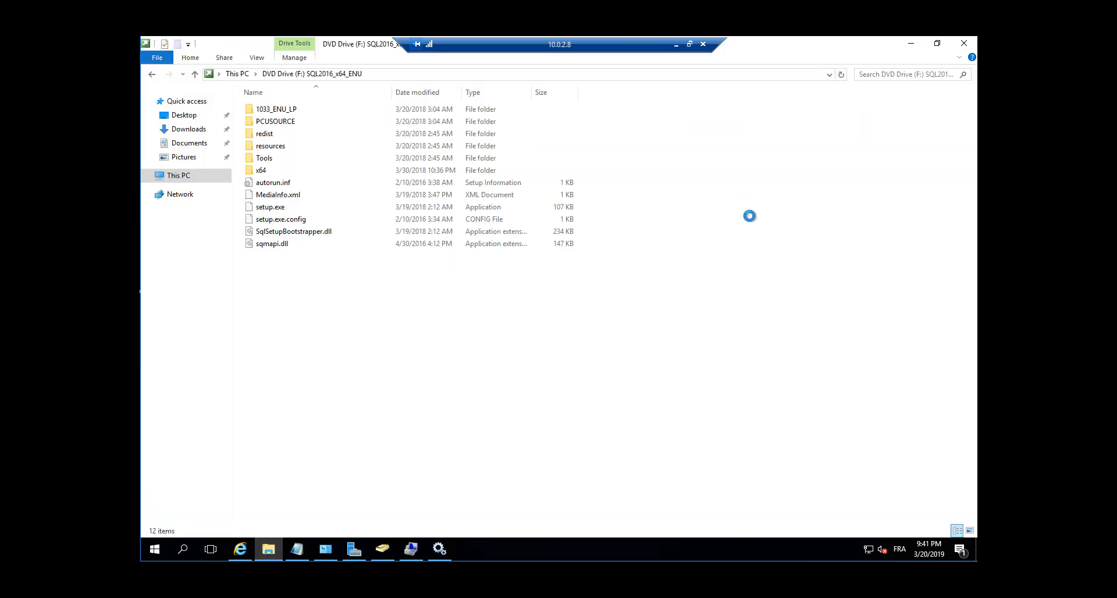
double_click(247, 206)
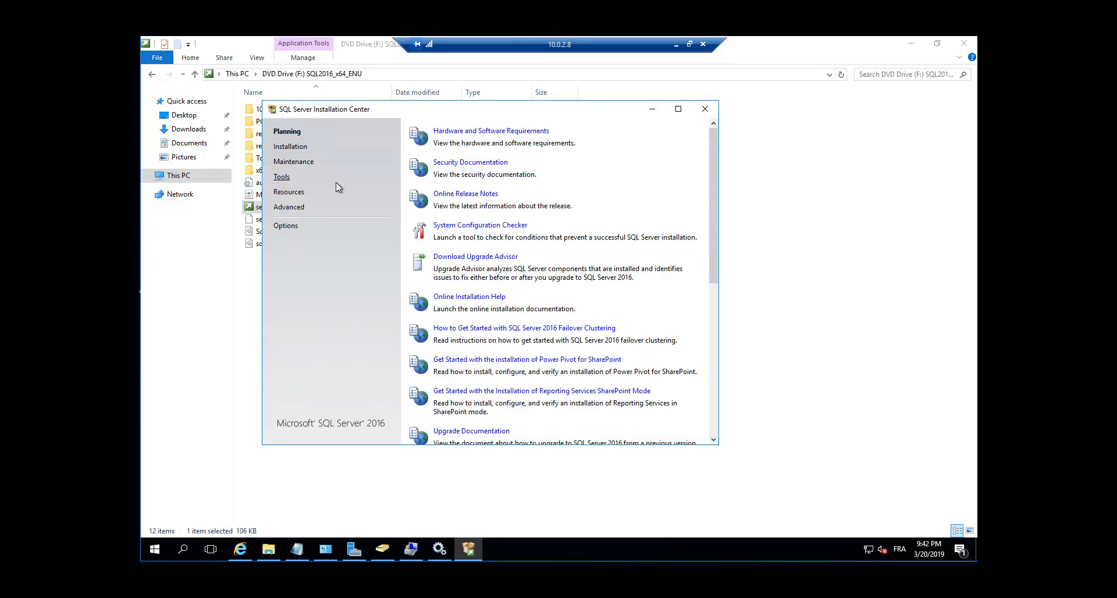
click(288, 149)
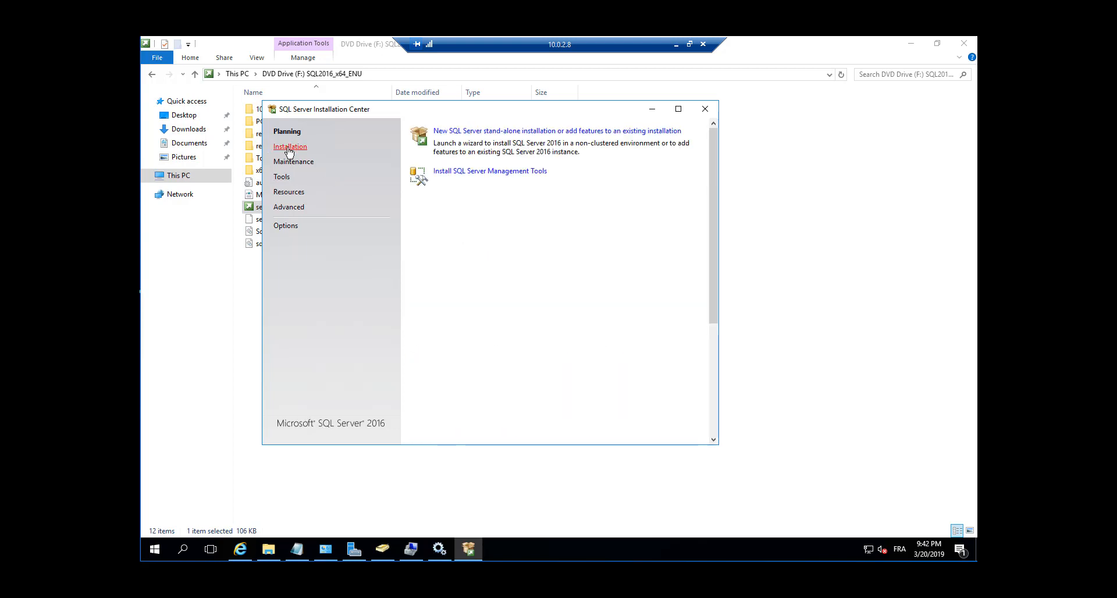
click(465, 174)
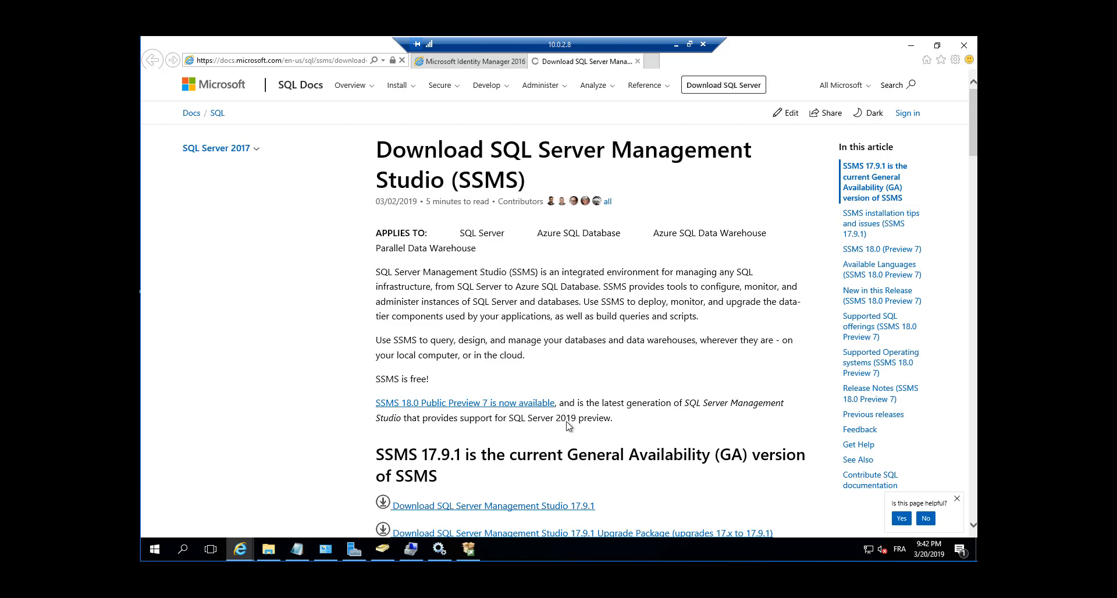
- Examine the SSMS download page for the available releases, version information, languages and installation tips
scroll(483, 429, down, 3)
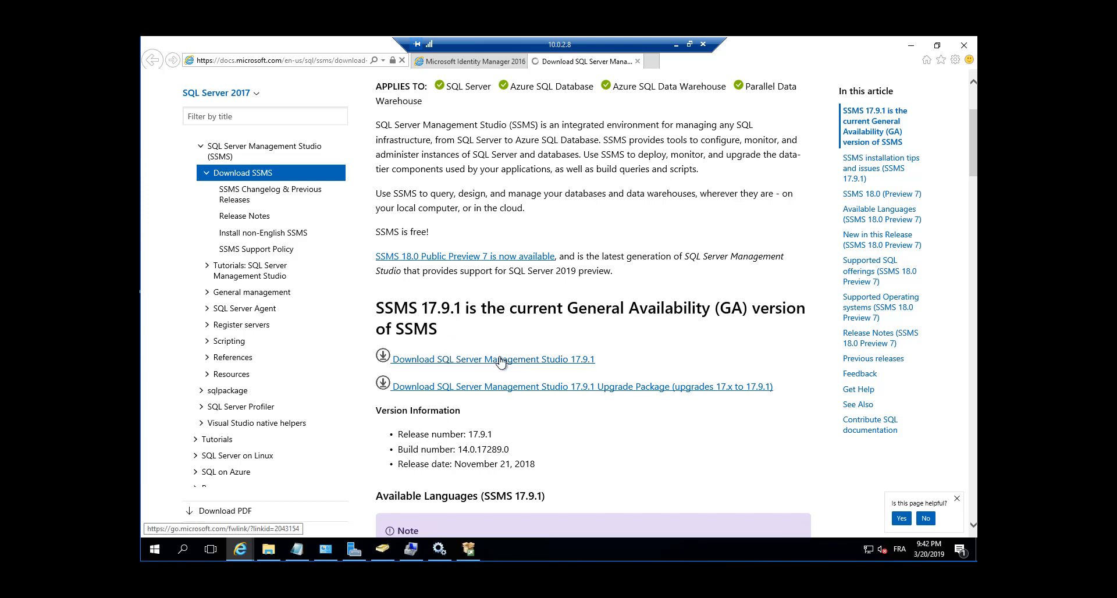
scroll(721, 352, down, 3)
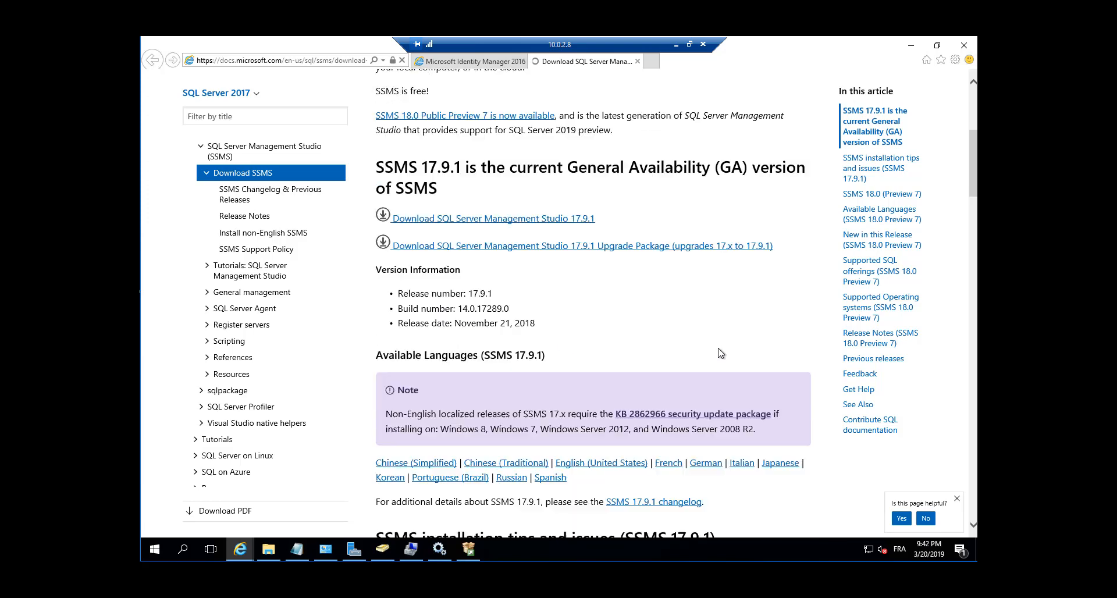
scroll(721, 353, down, 3)
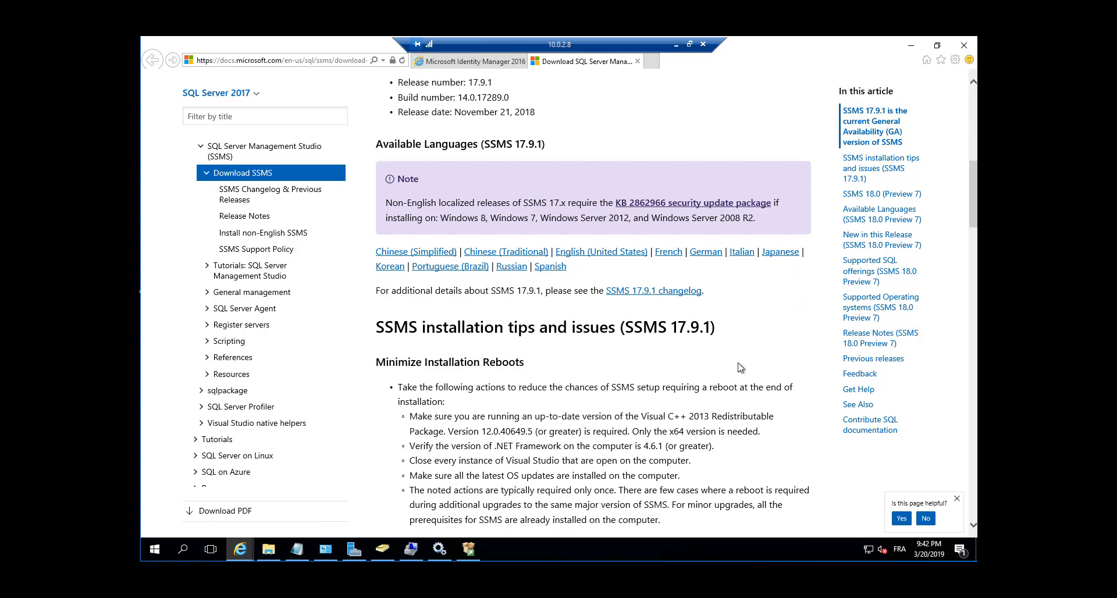
scroll(743, 368, up, 5)
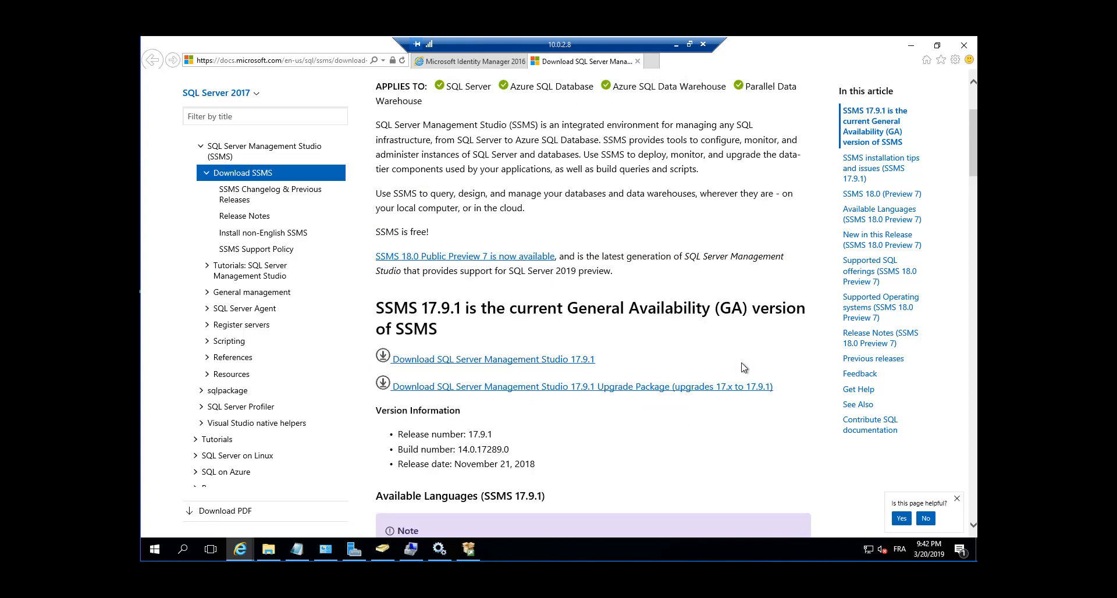
scroll(744, 367, up, 2)
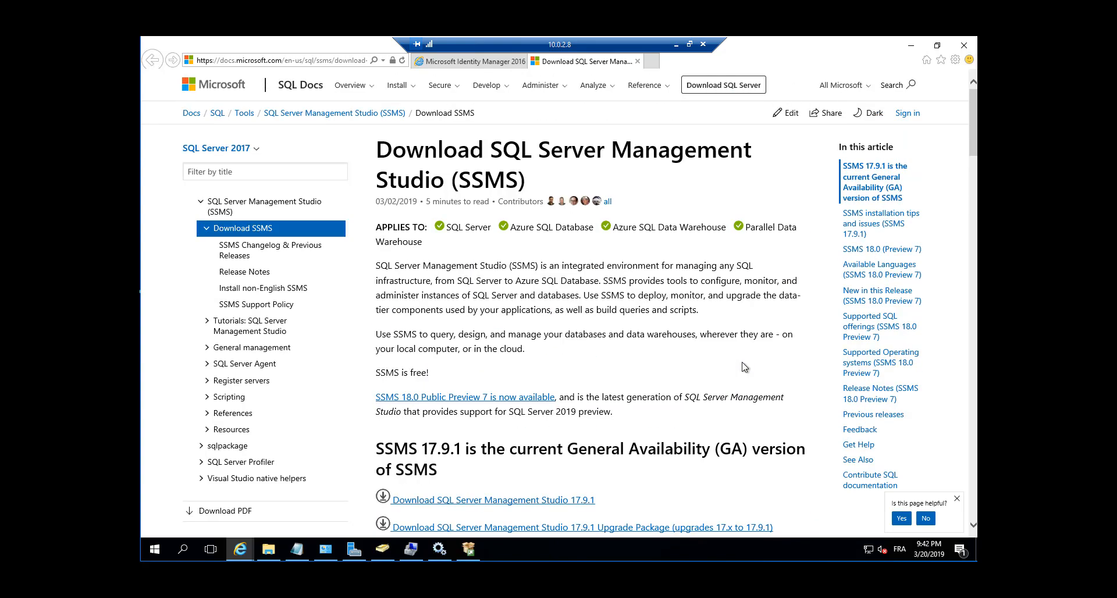
scroll(744, 367, down, 12)
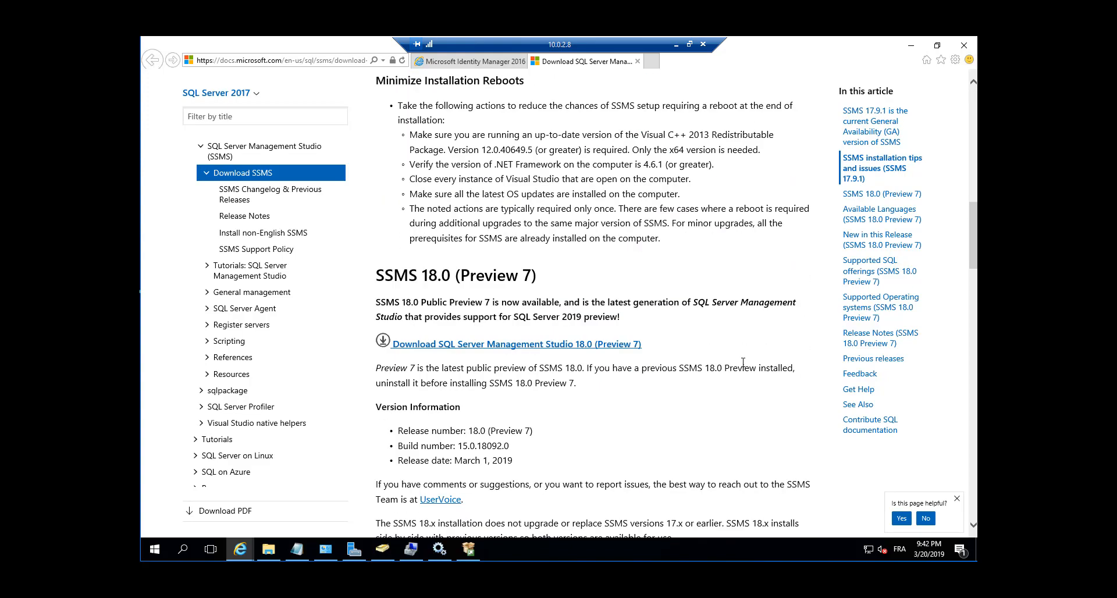
scroll(742, 362, up, 9)
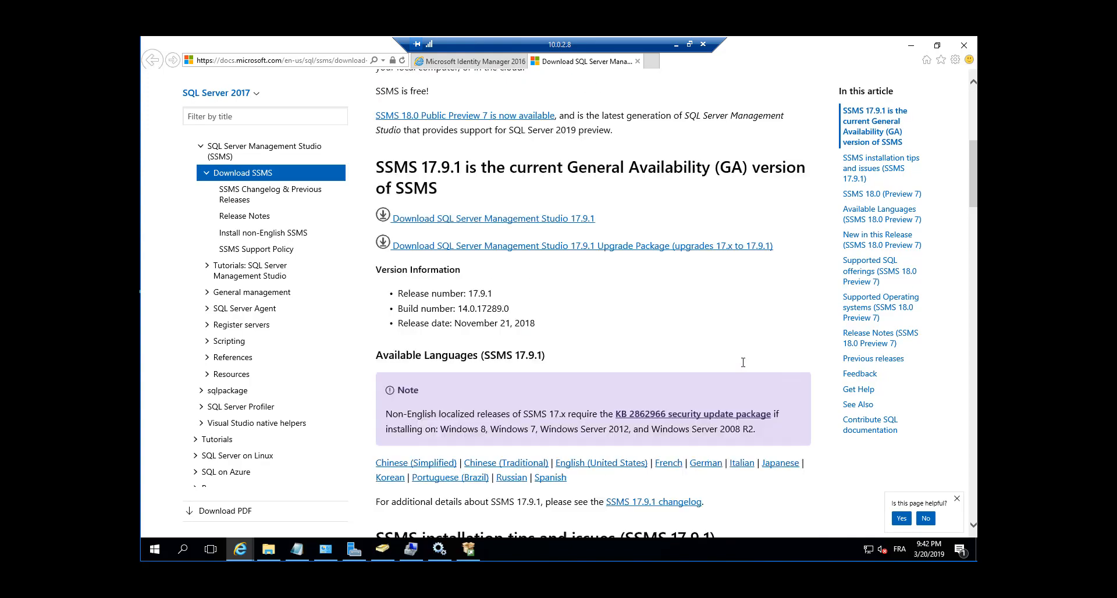
scroll(731, 359, up, 1)
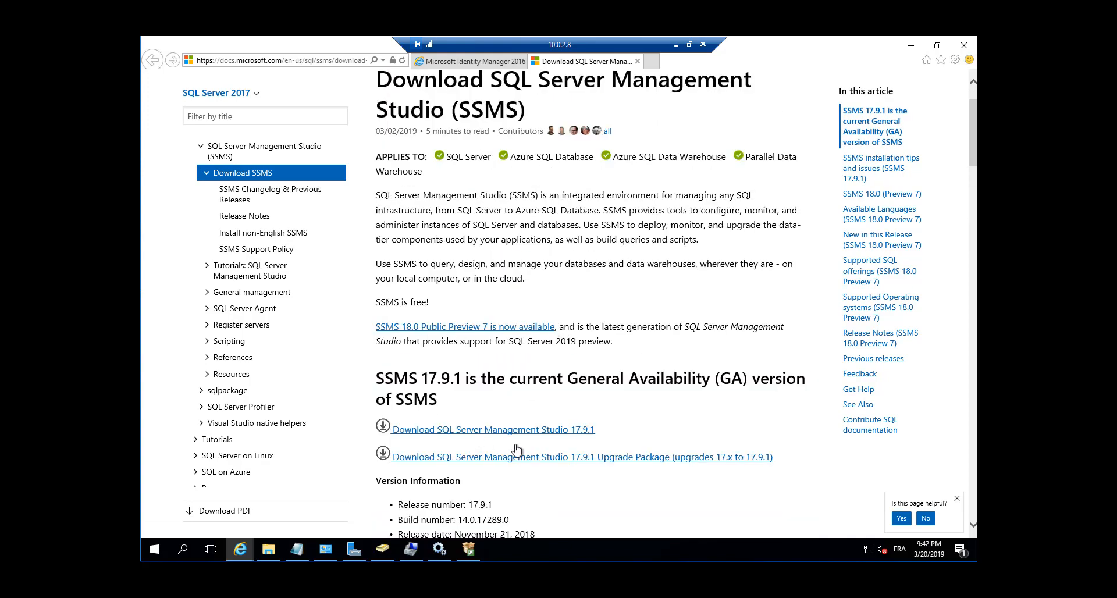
- Download SQL Server Management Studio 17.9.1, saving SSMS-Setup-ENU.exe to C:\_adm, and check the download progress
click(580, 432)
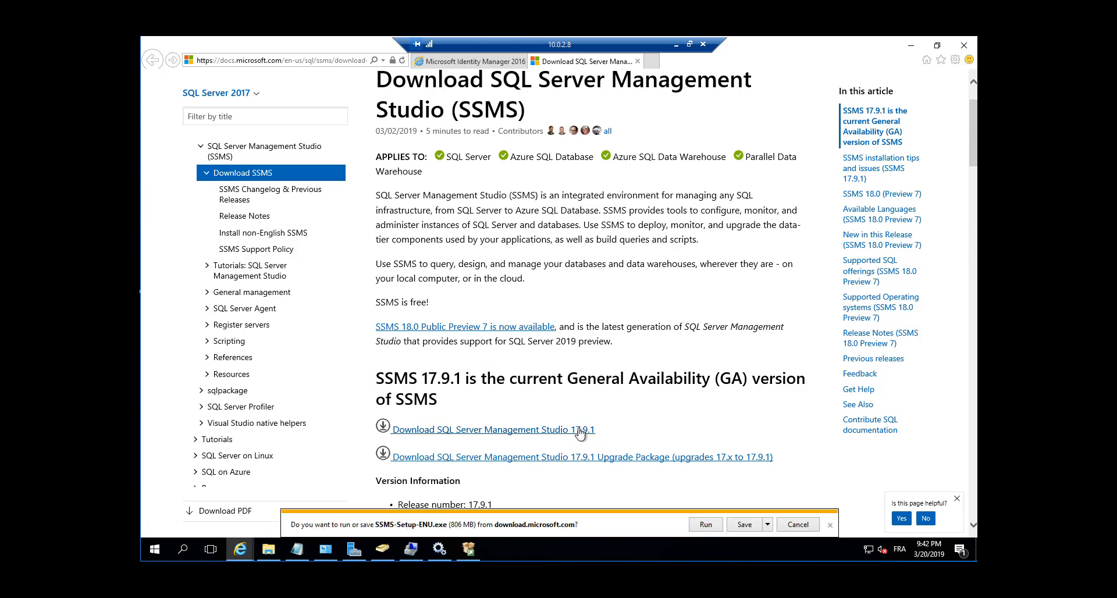
click(768, 524)
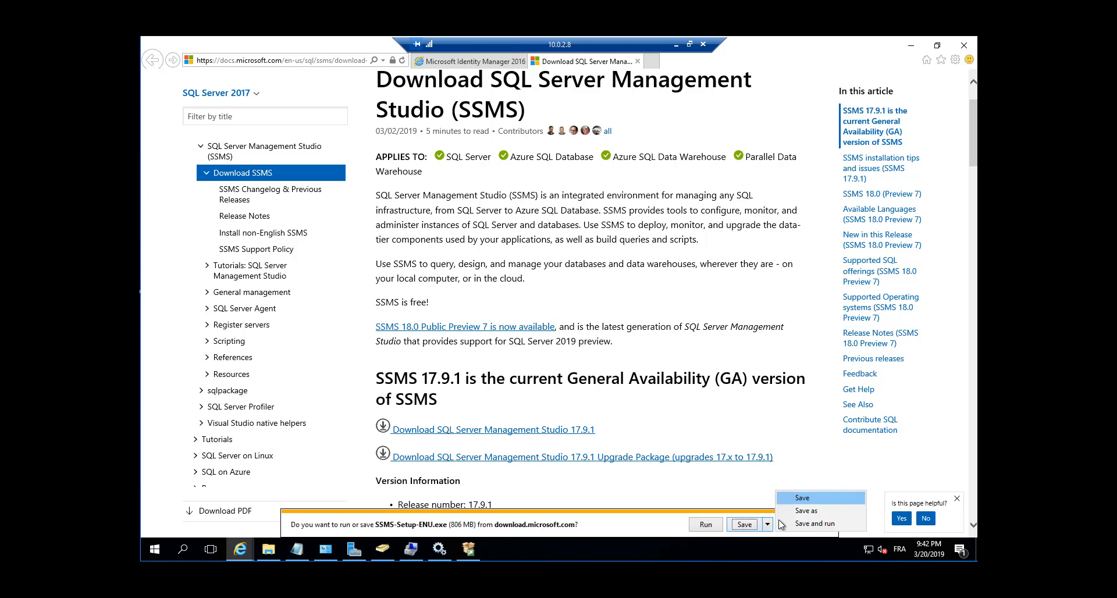
click(806, 510)
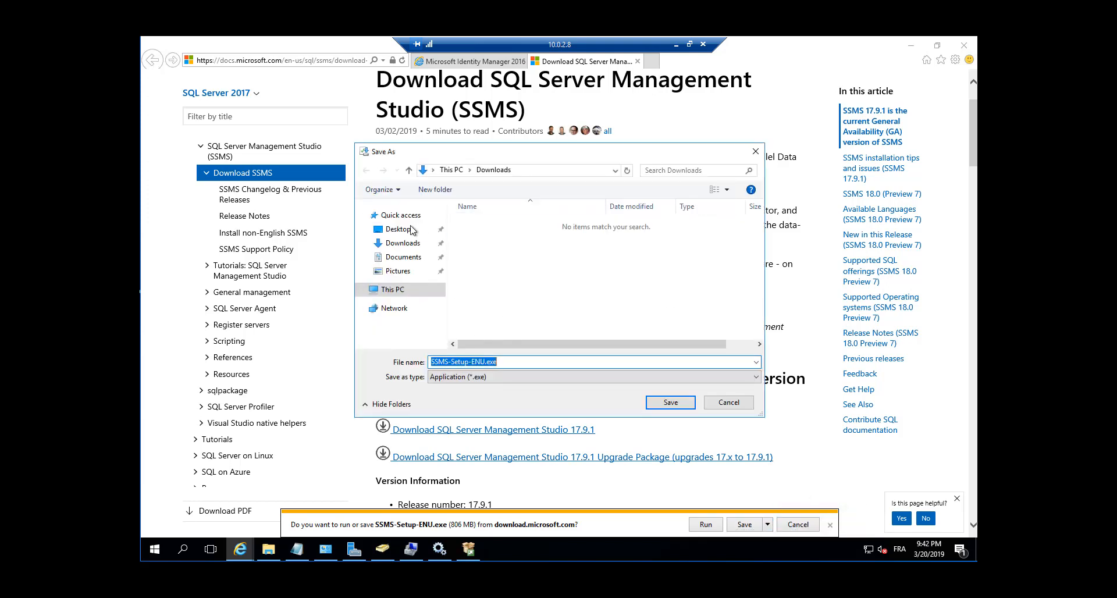
click(411, 230)
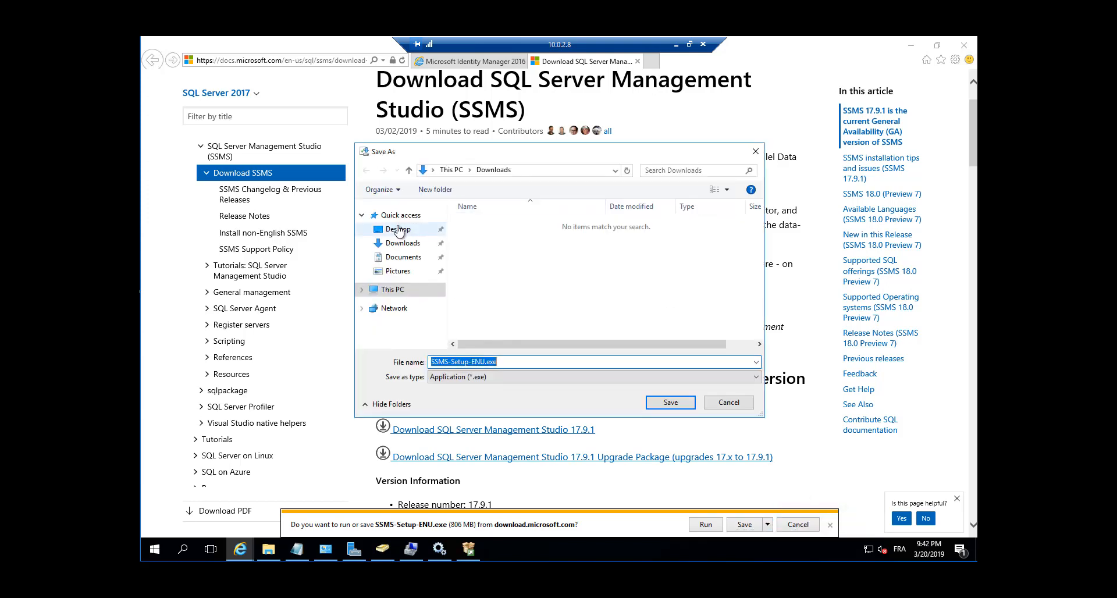
click(389, 293)
click(516, 343)
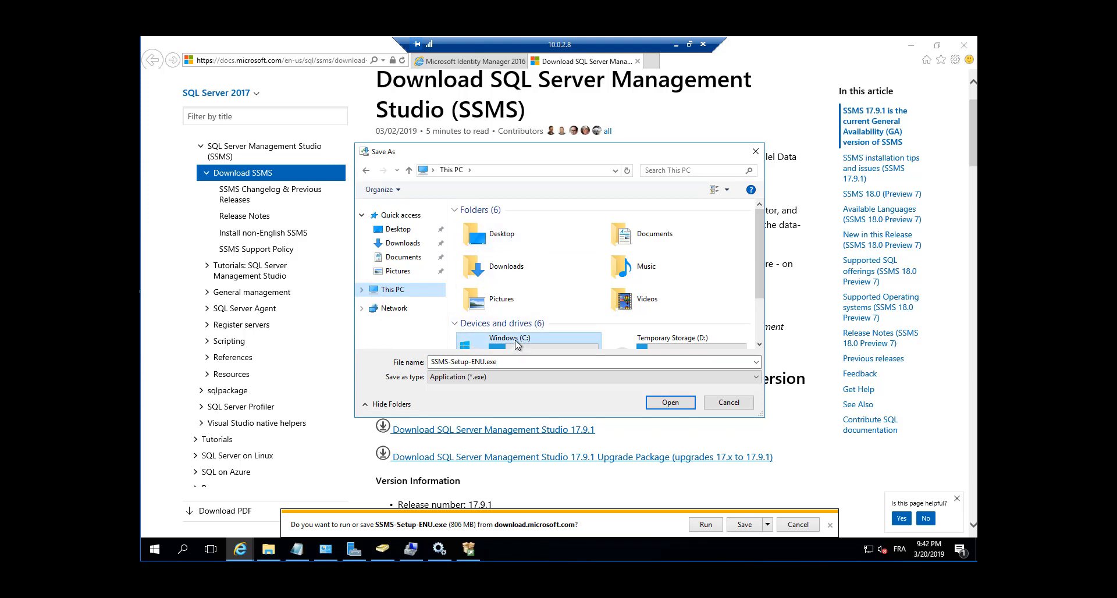
double_click(516, 343)
double_click(478, 241)
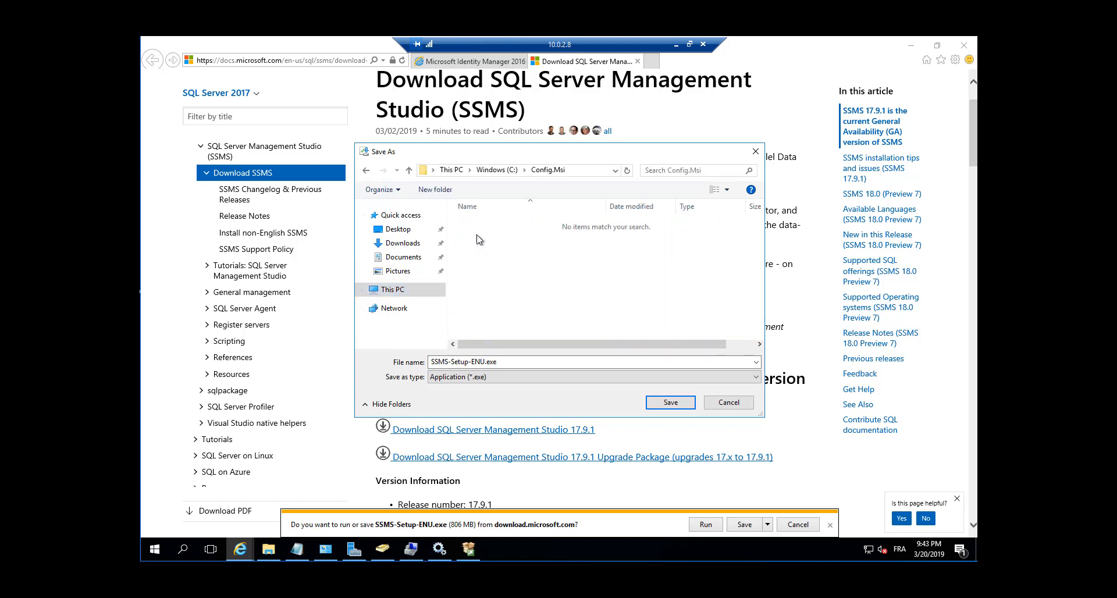
click(497, 169)
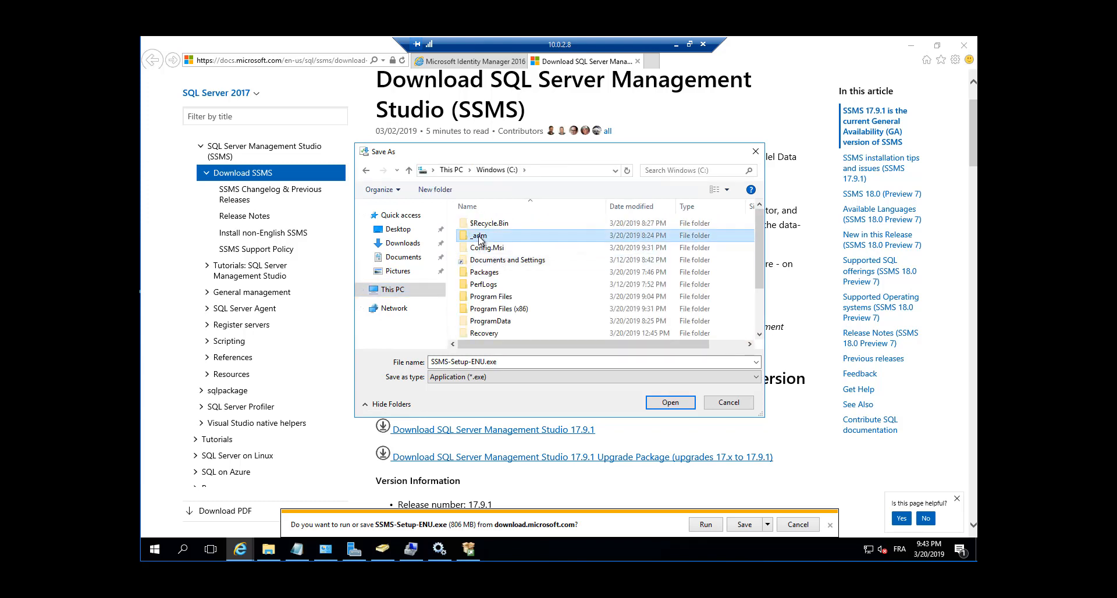
double_click(480, 237)
click(669, 402)
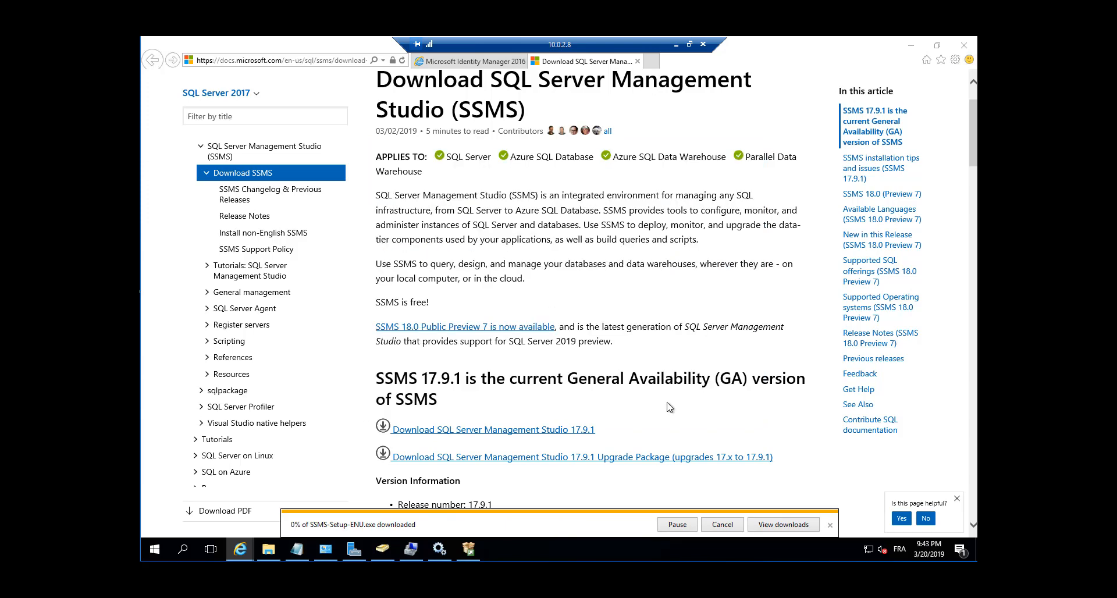
click(783, 525)
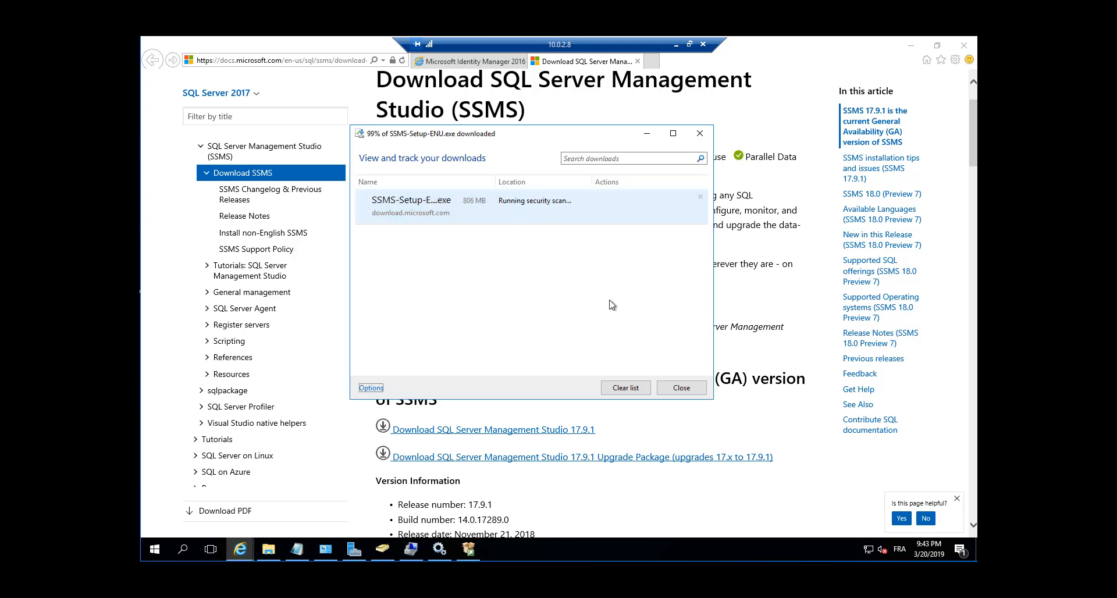
click(690, 389)
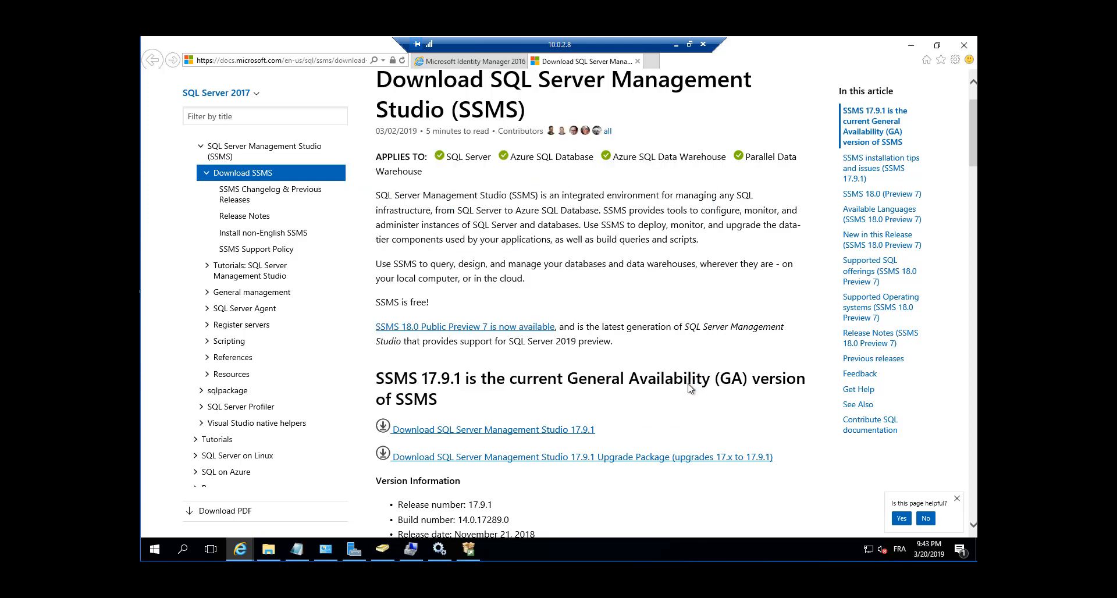
- Run SSMS-Setup-ENU.exe from C:\_adm and install SQL Server Management Studio 17.9.1
click(269, 556)
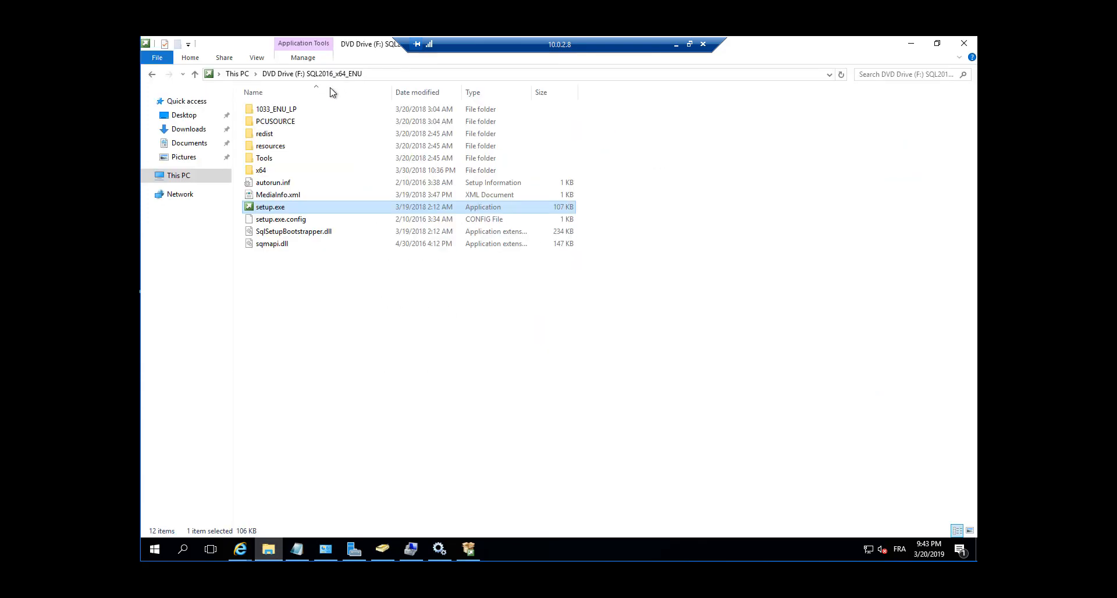
click(239, 75)
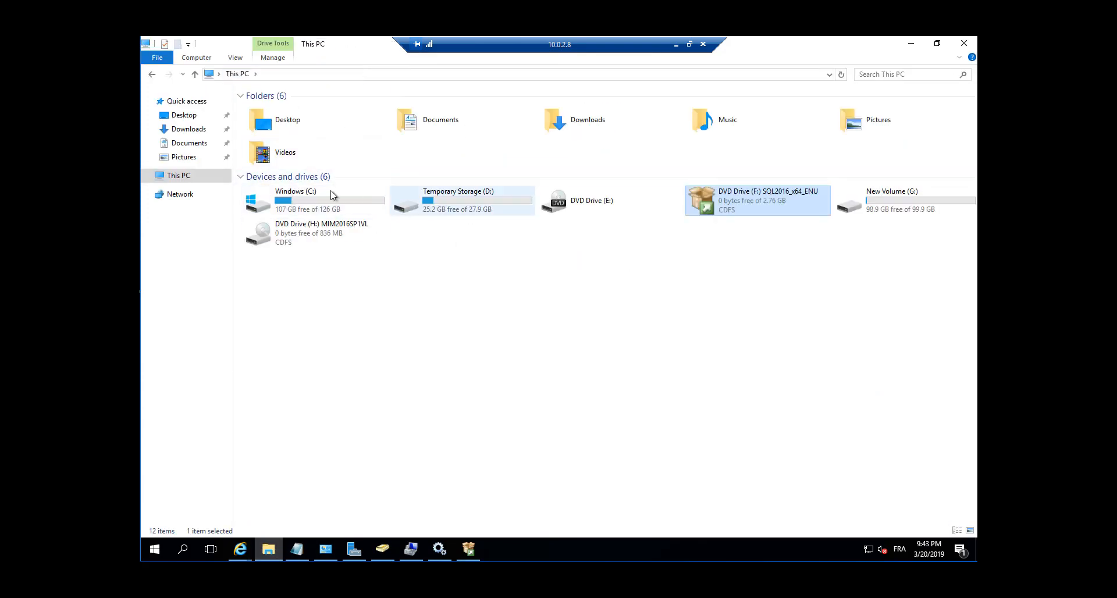
double_click(297, 198)
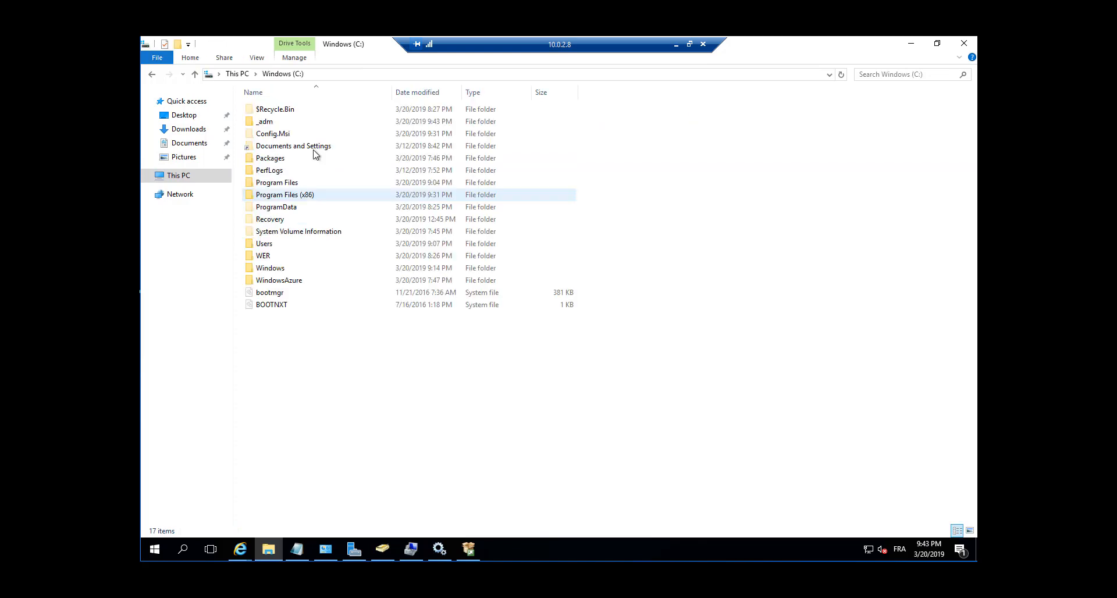
double_click(266, 121)
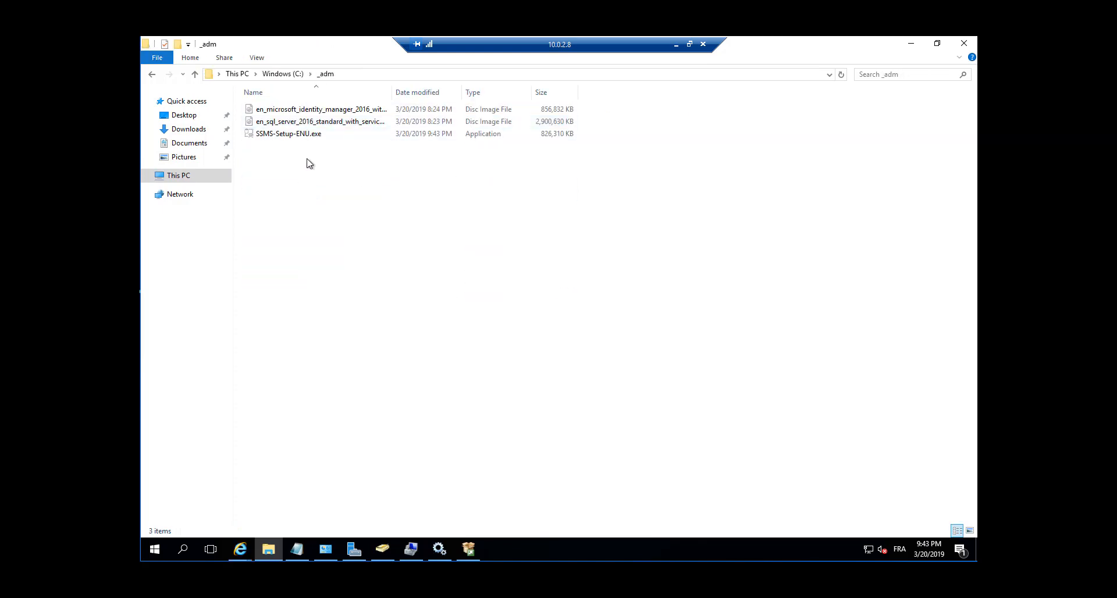
double_click(290, 134)
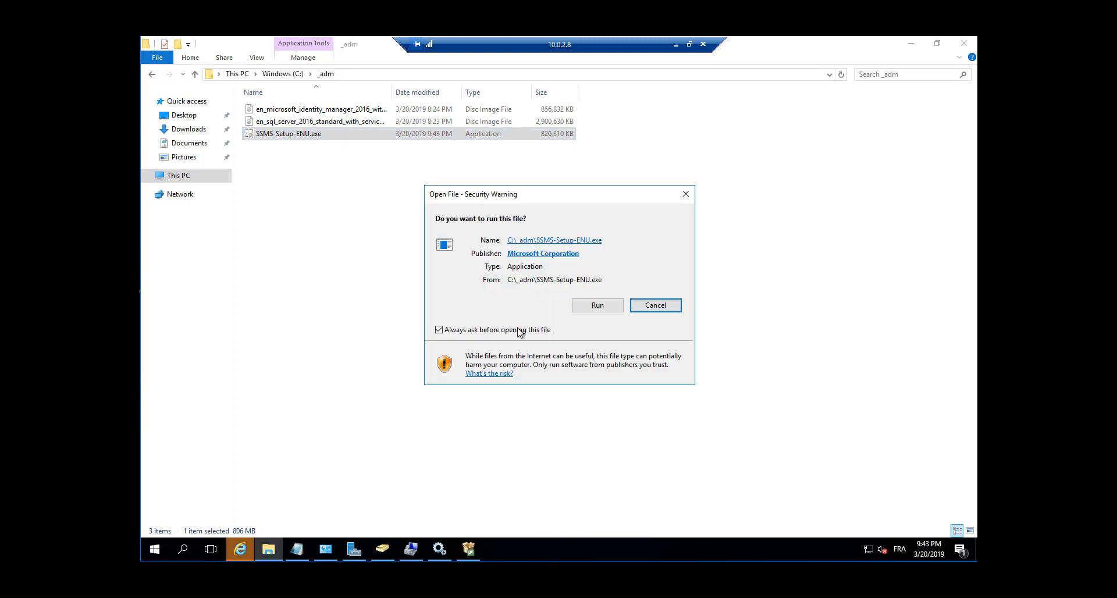
click(582, 307)
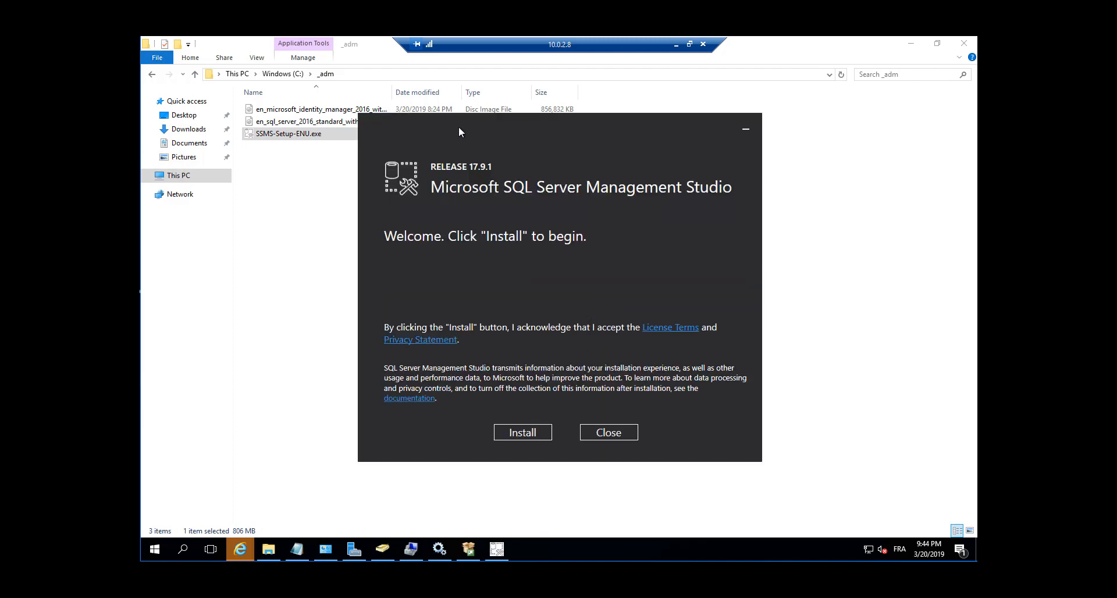
drag(458, 126, 397, 139)
click(466, 443)
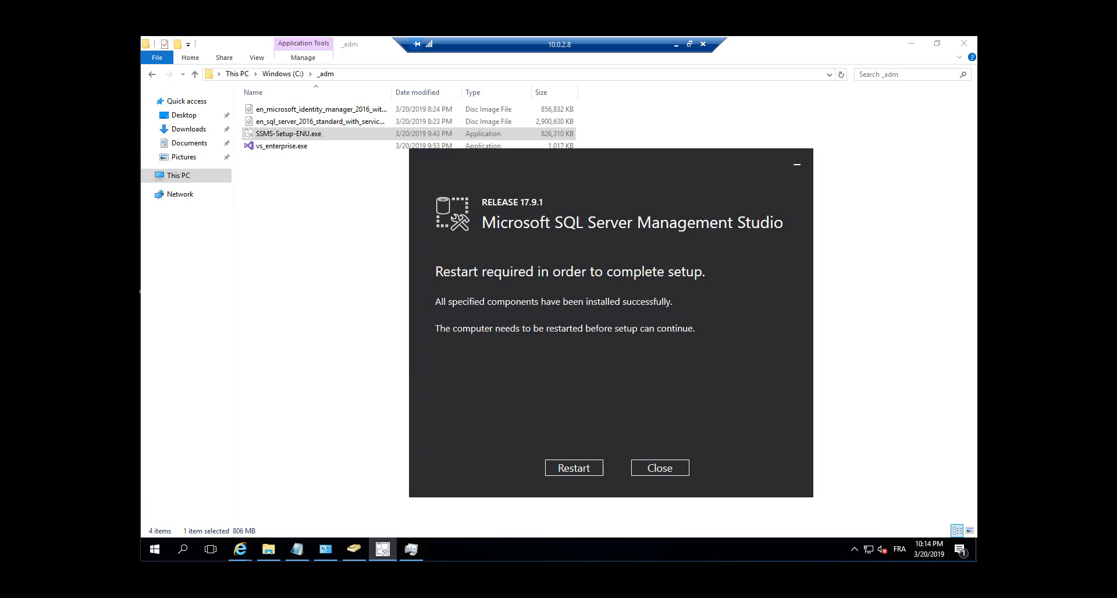
- Close the finished setup without restarting, open SQL Server Management Studio and connect to the MSREPORTSQL1\MIM database engine with Windows Authentication
click(667, 469)
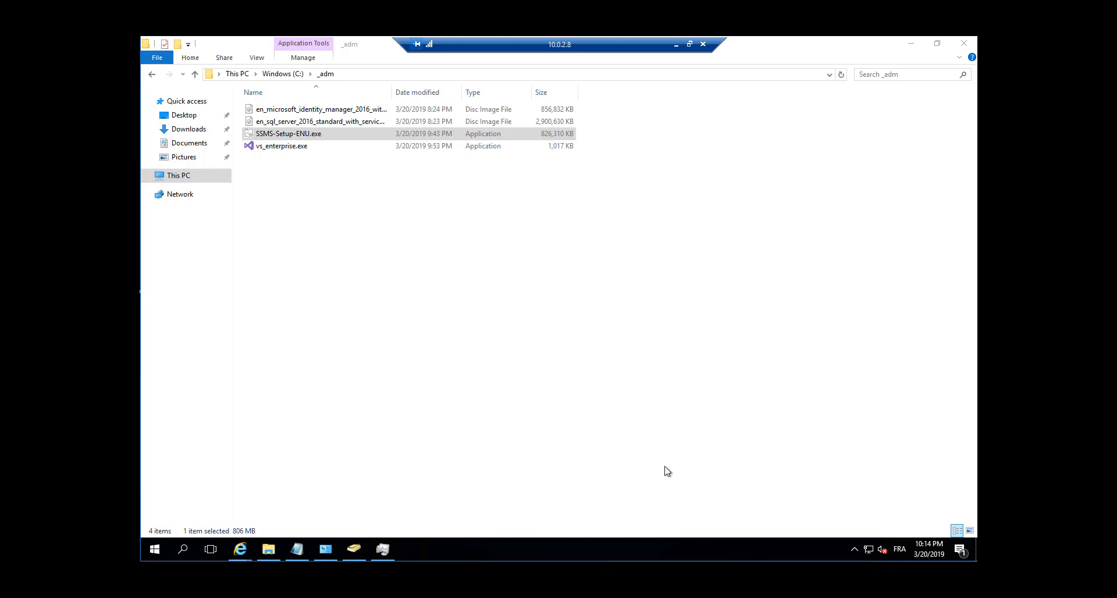
click(151, 550)
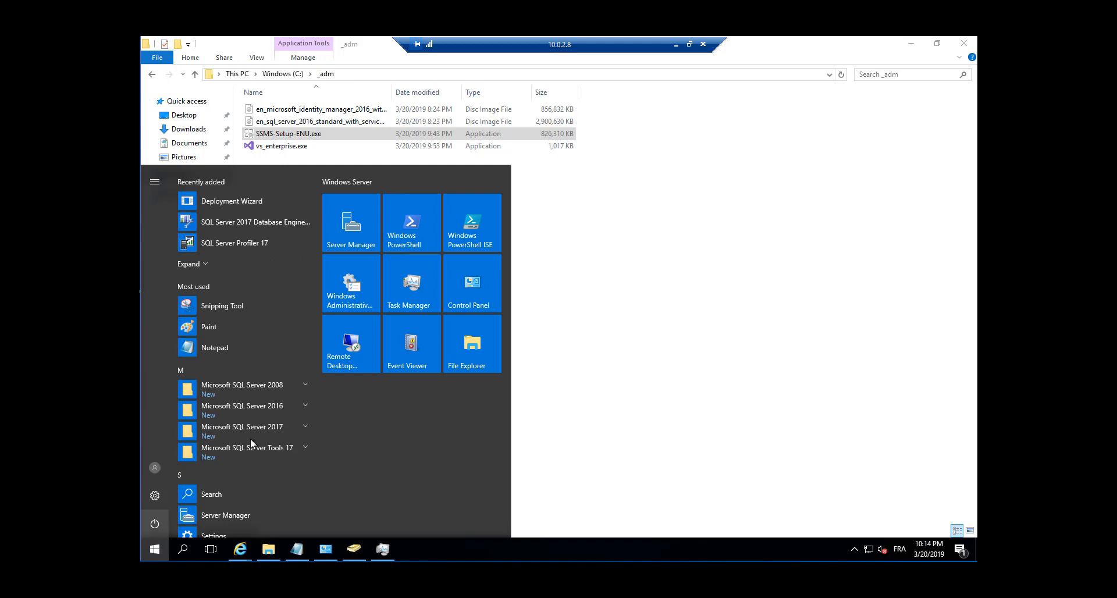
click(274, 446)
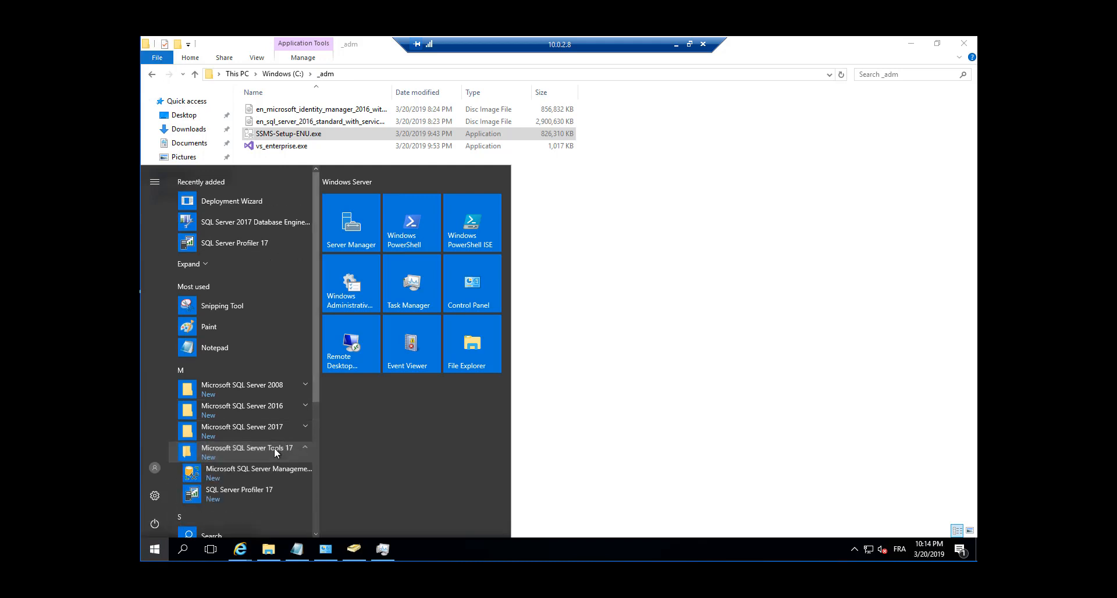
click(252, 476)
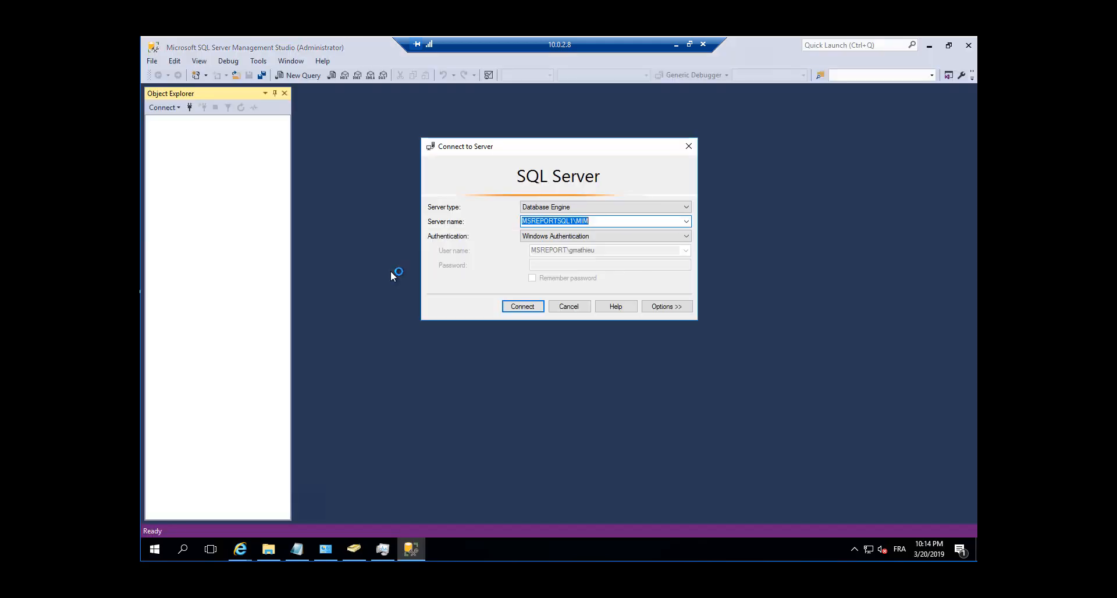
click(530, 305)
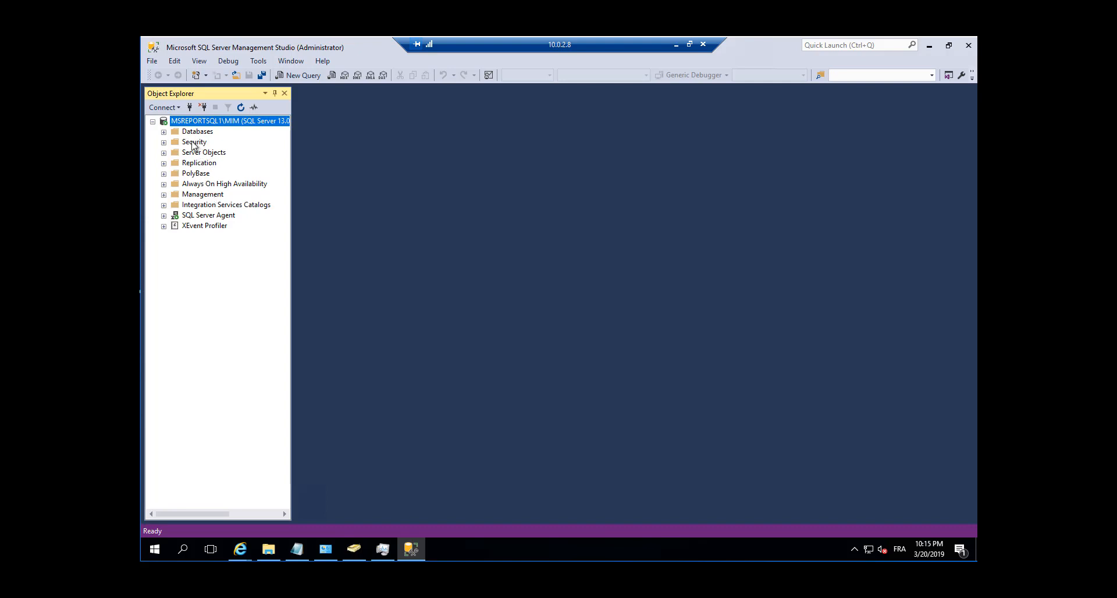
- Expand the server's Security folder with its Server Roles and Logins, and widen Object Explorer to show full login names
double_click(194, 143)
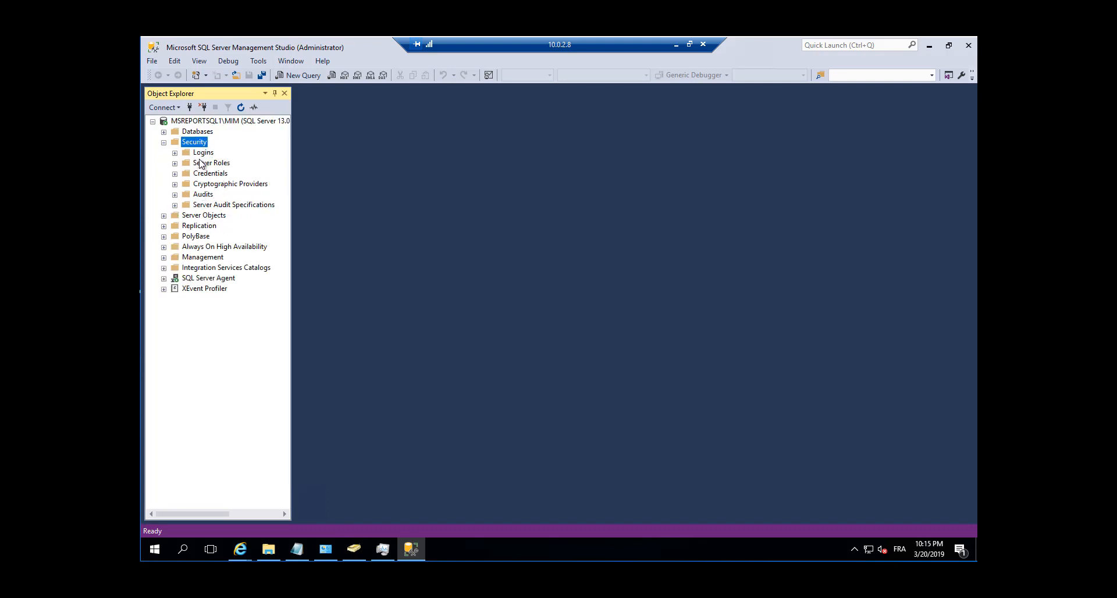
double_click(205, 164)
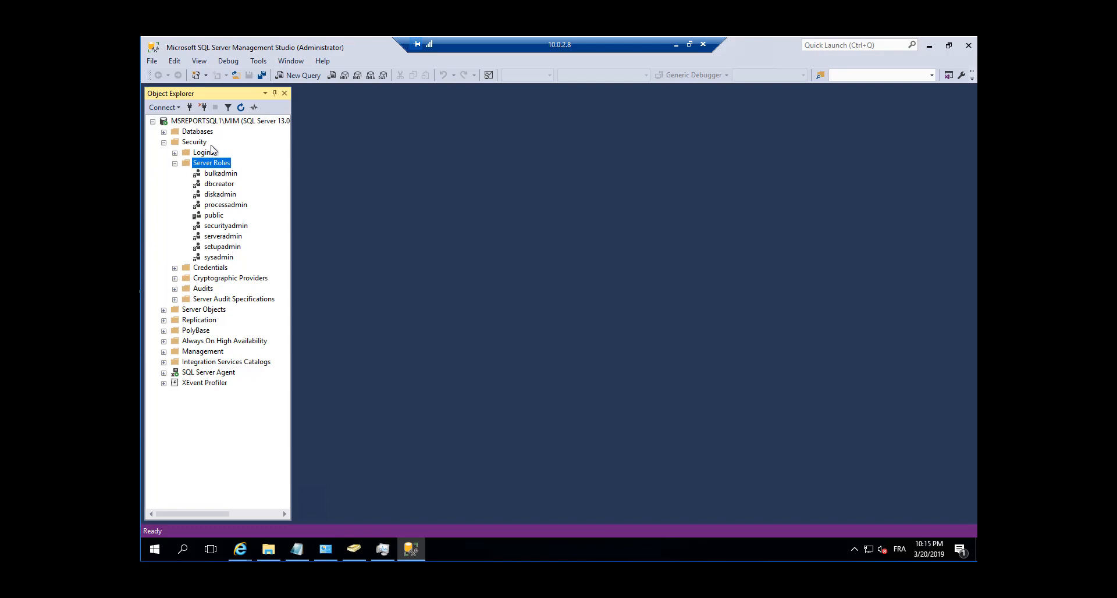
double_click(200, 154)
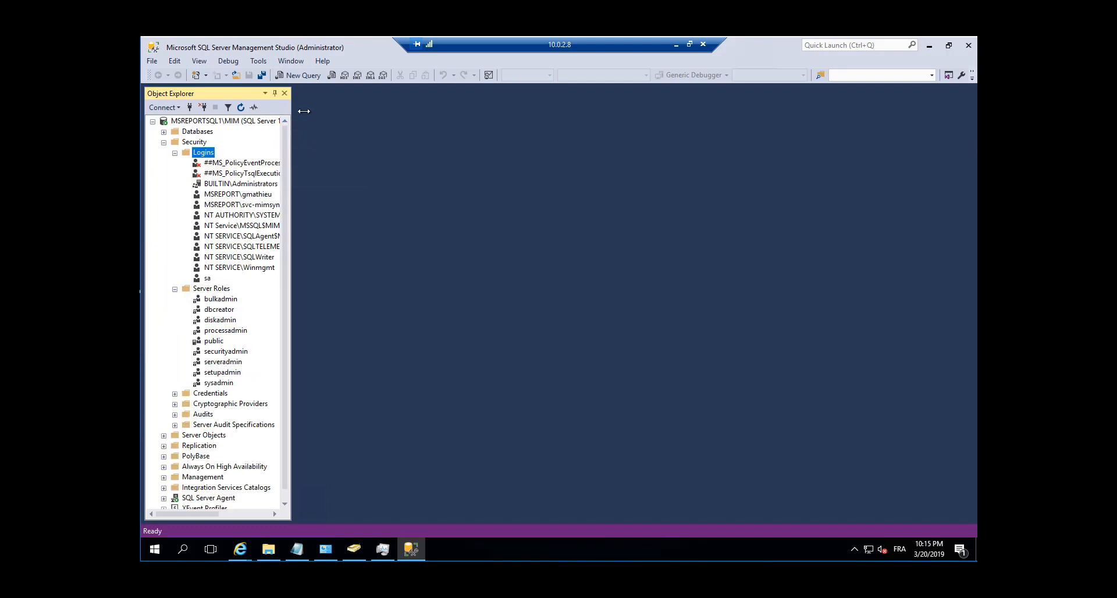
drag(303, 111, 379, 128)
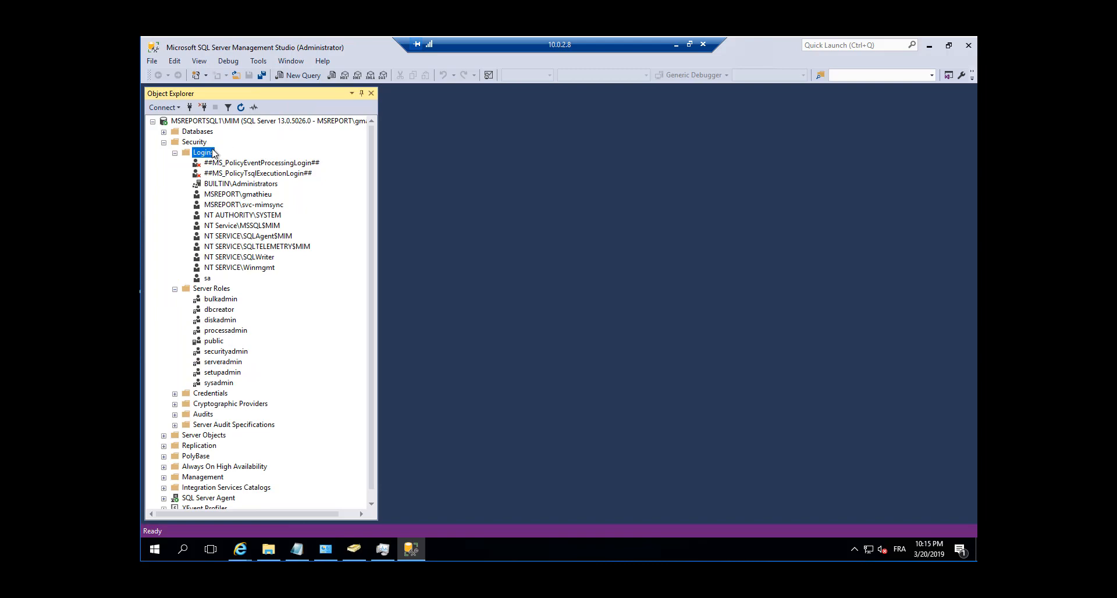
- Start a new SQL Server login and assign it the sysadmin server role
right_click(203, 154)
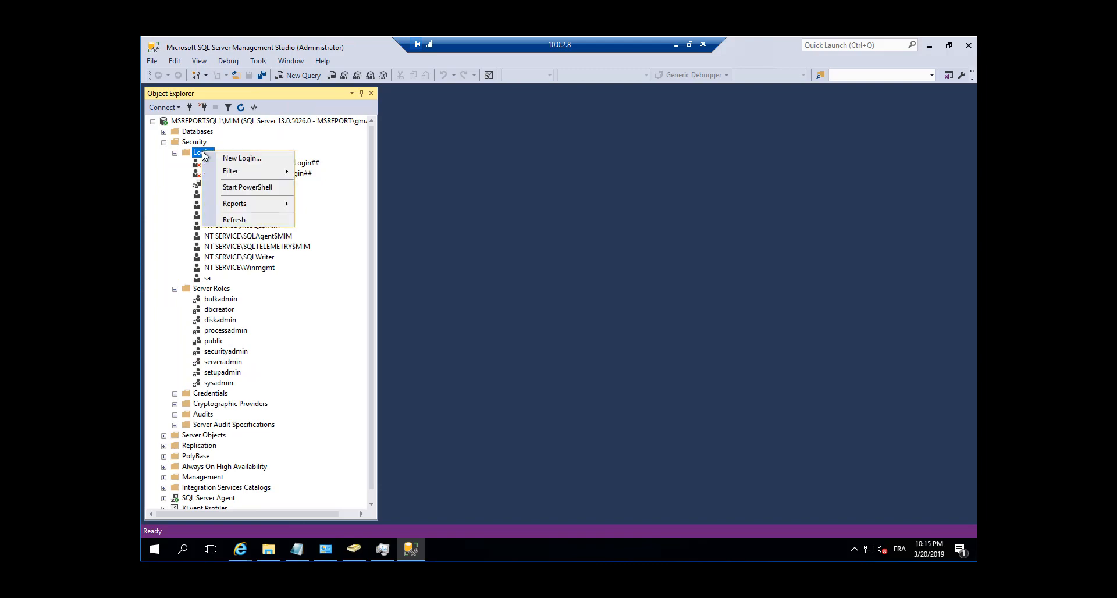
click(235, 154)
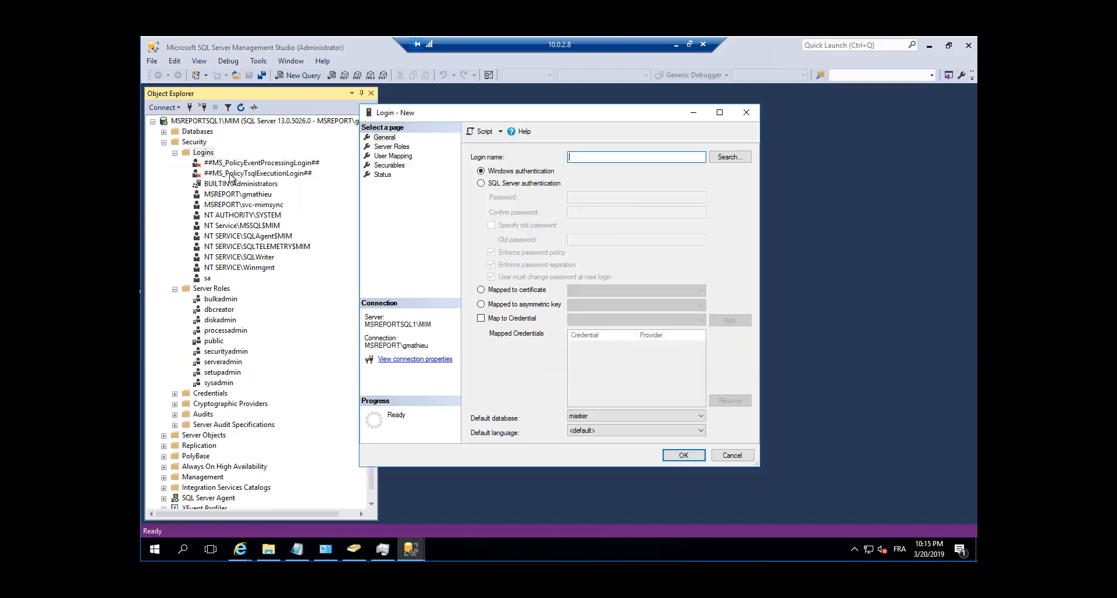
drag(446, 118, 471, 122)
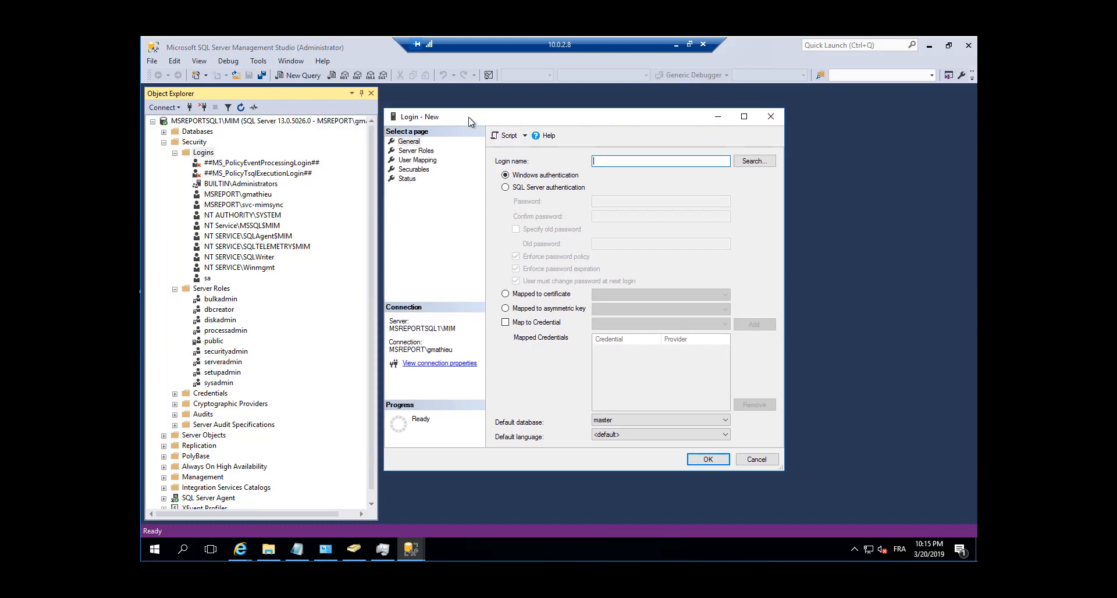
click(423, 151)
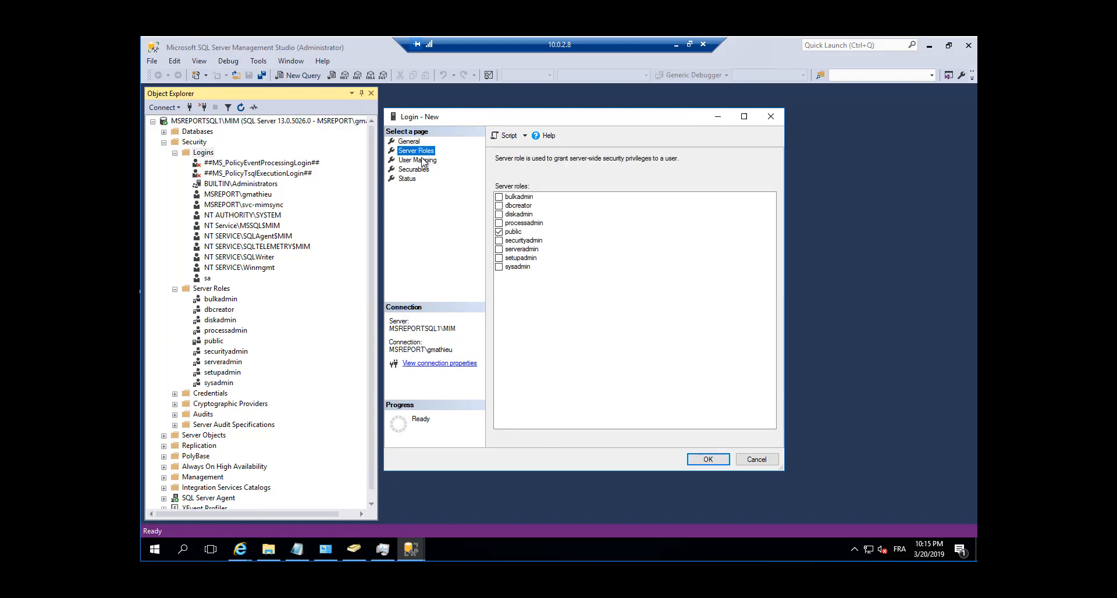
click(499, 268)
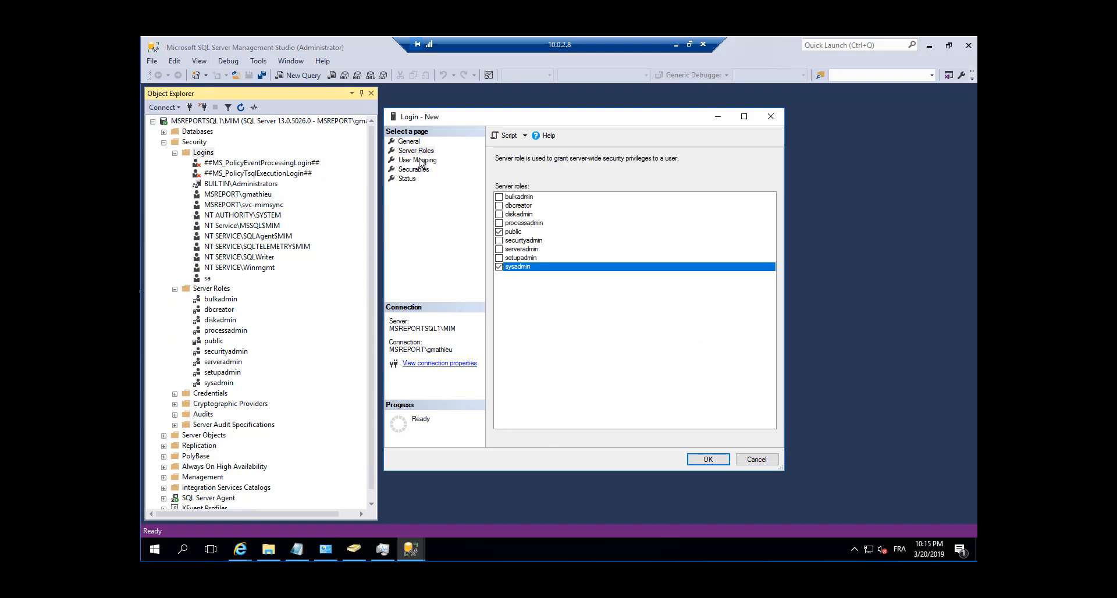
- Search the Entire Directory and choose svc-mimsync as the Windows account for the new login
click(411, 141)
click(754, 162)
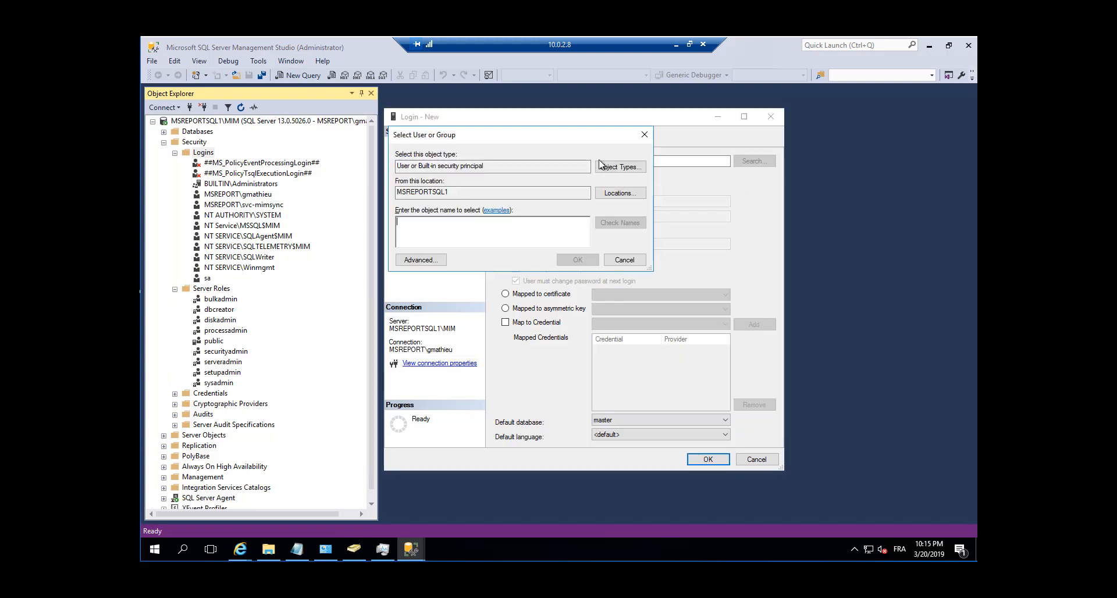
click(425, 260)
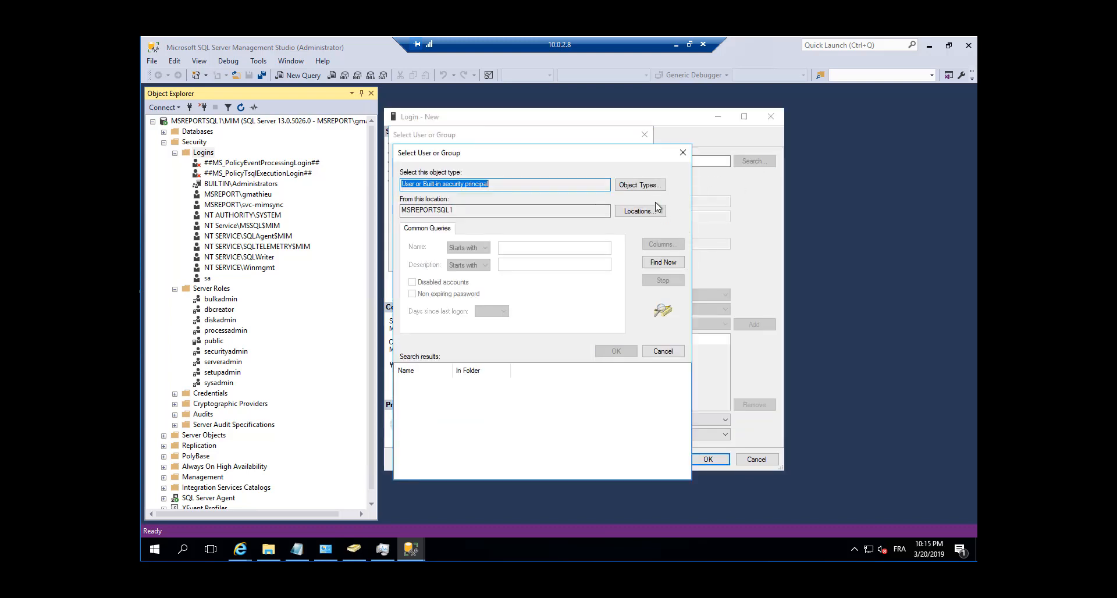
click(635, 211)
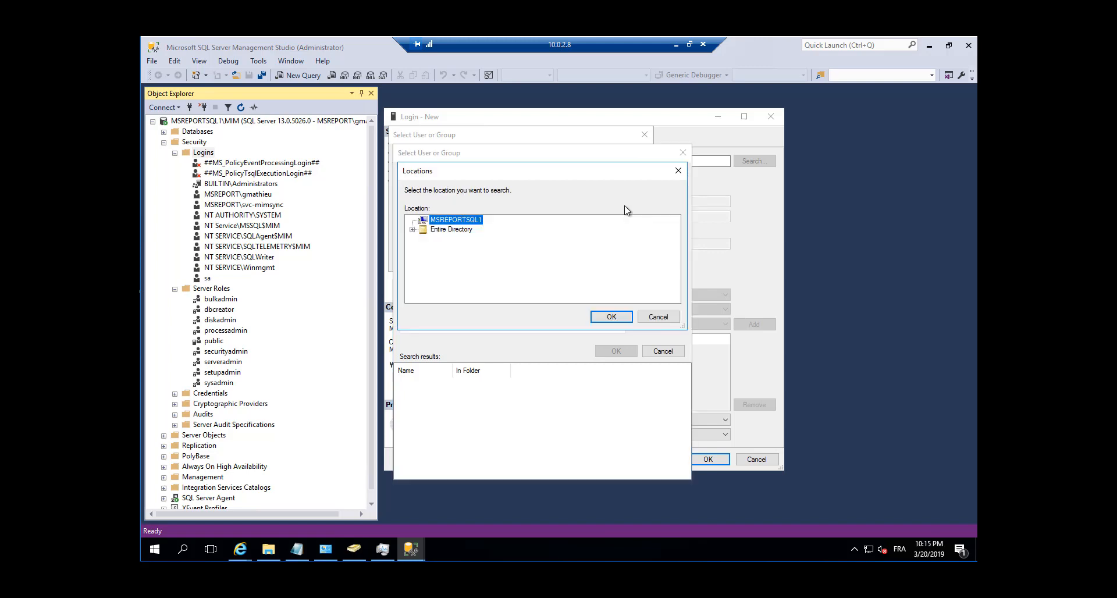
click(452, 229)
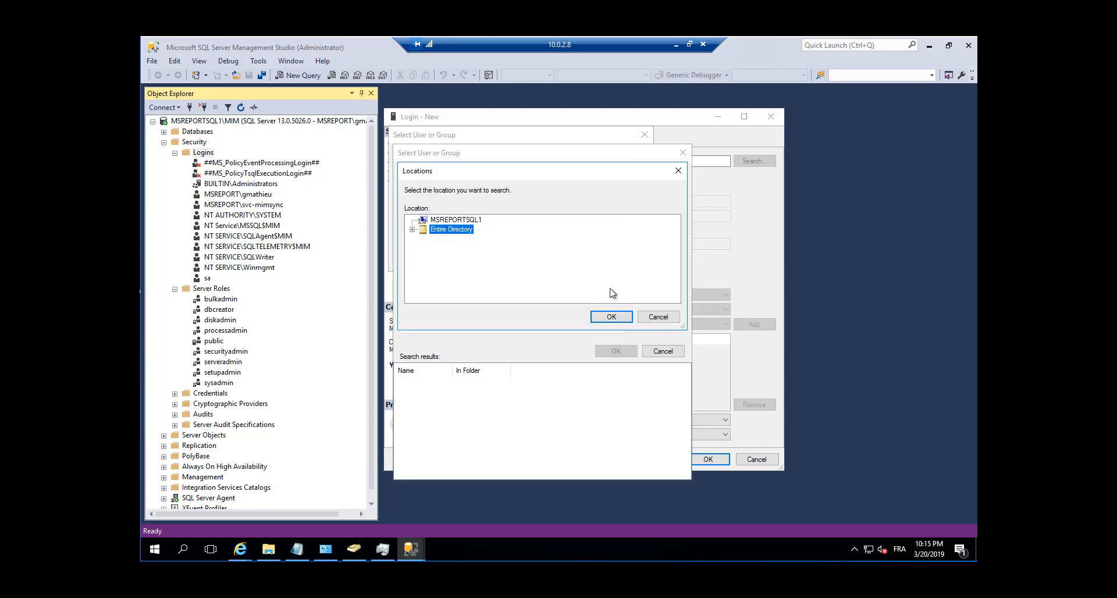
click(610, 317)
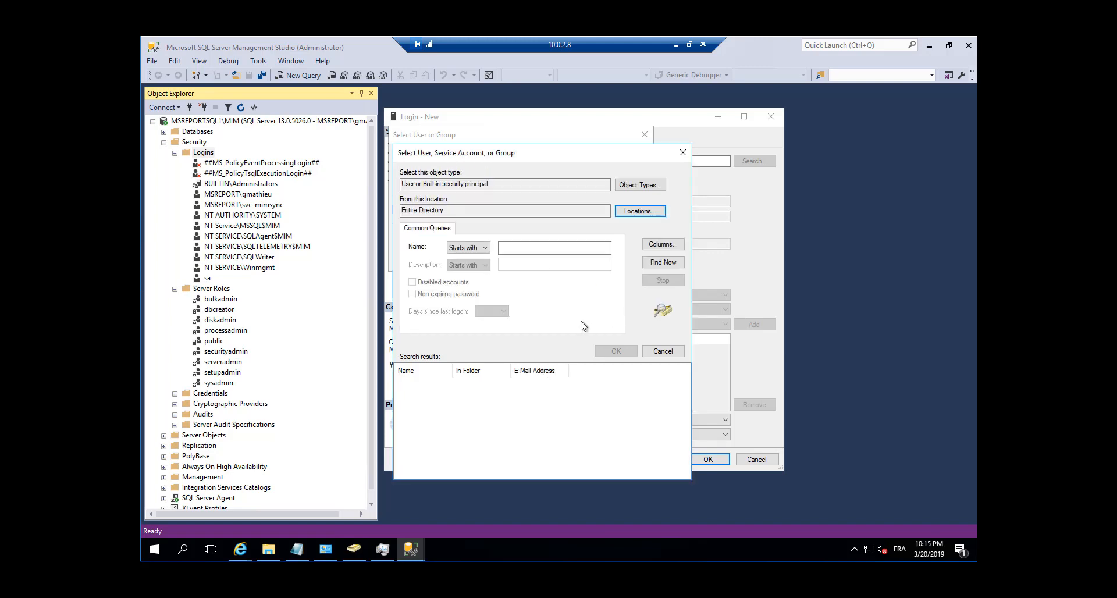
click(663, 263)
click(436, 404)
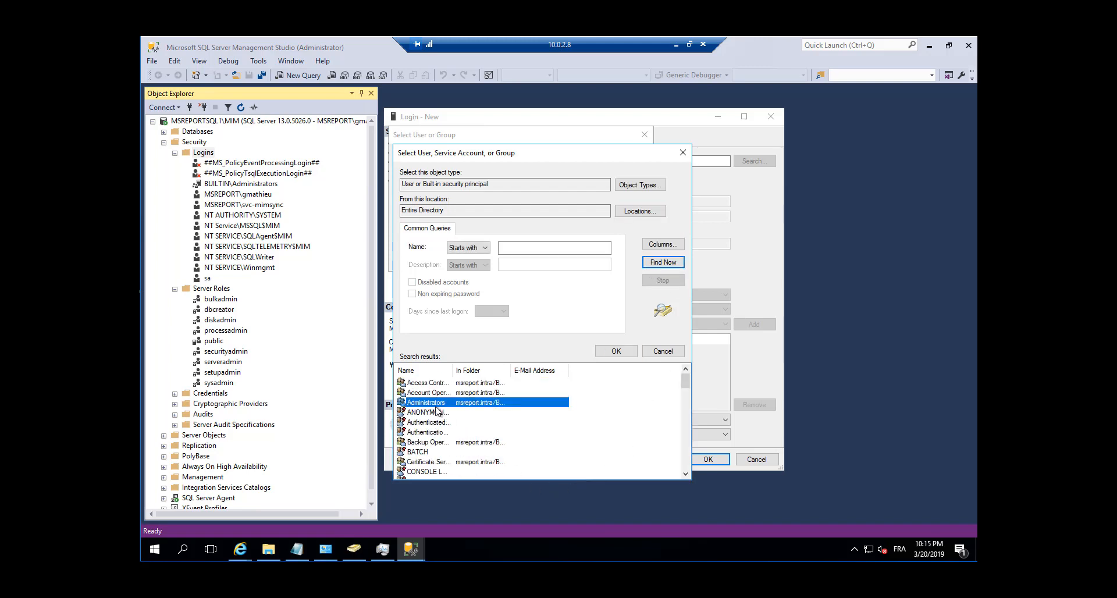
key(End)
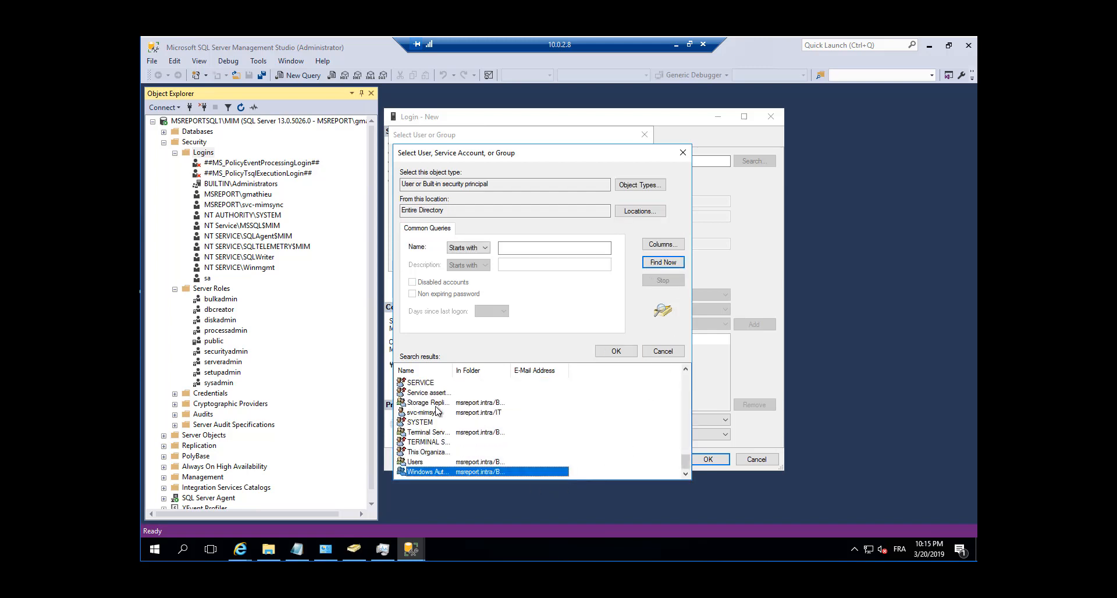
key(s)
key(v)
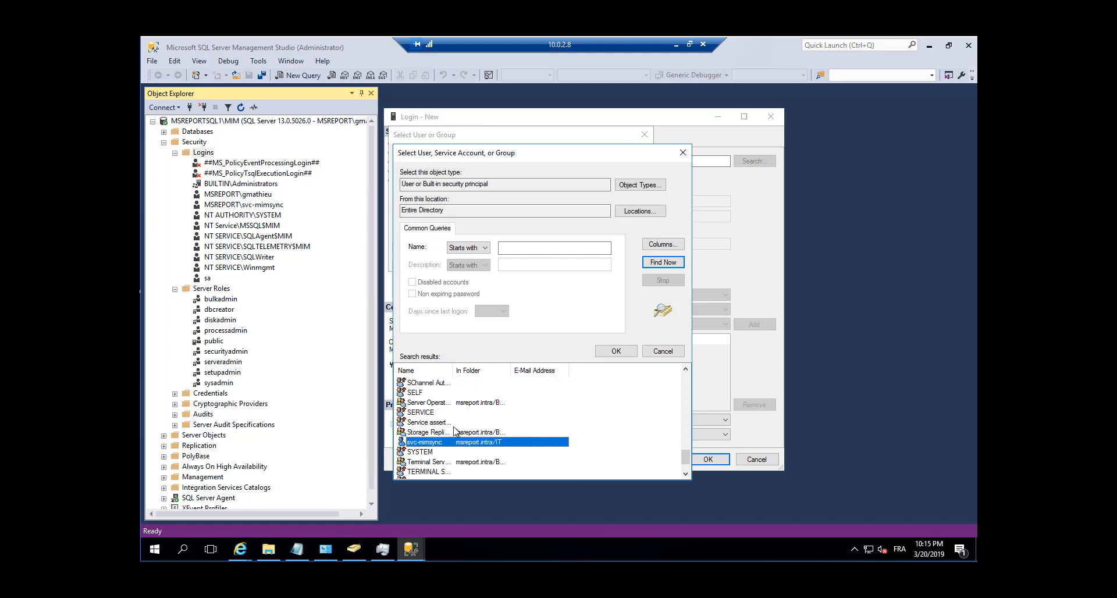
double_click(437, 442)
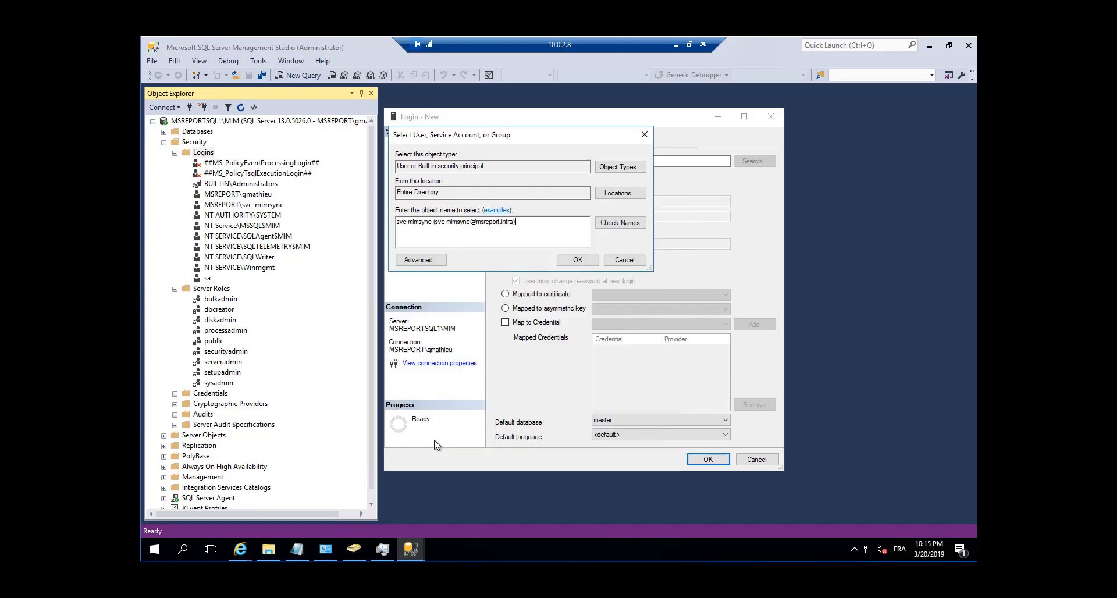
click(578, 263)
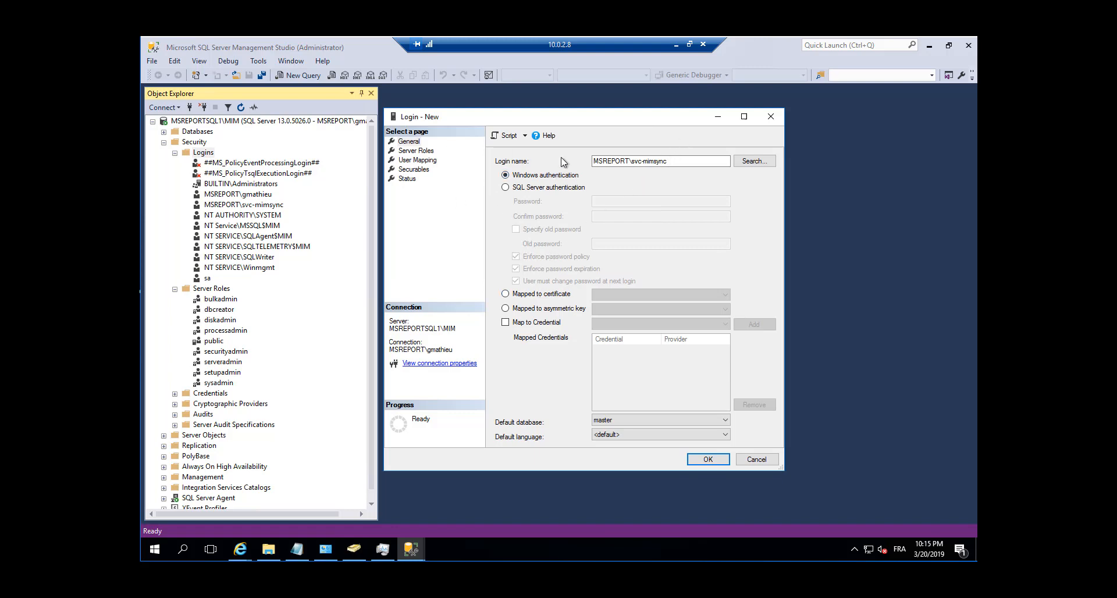
- Try to create the MSREPORT\svc-mimsync login with the sysadmin role, and cancel the new login form
click(410, 151)
click(498, 266)
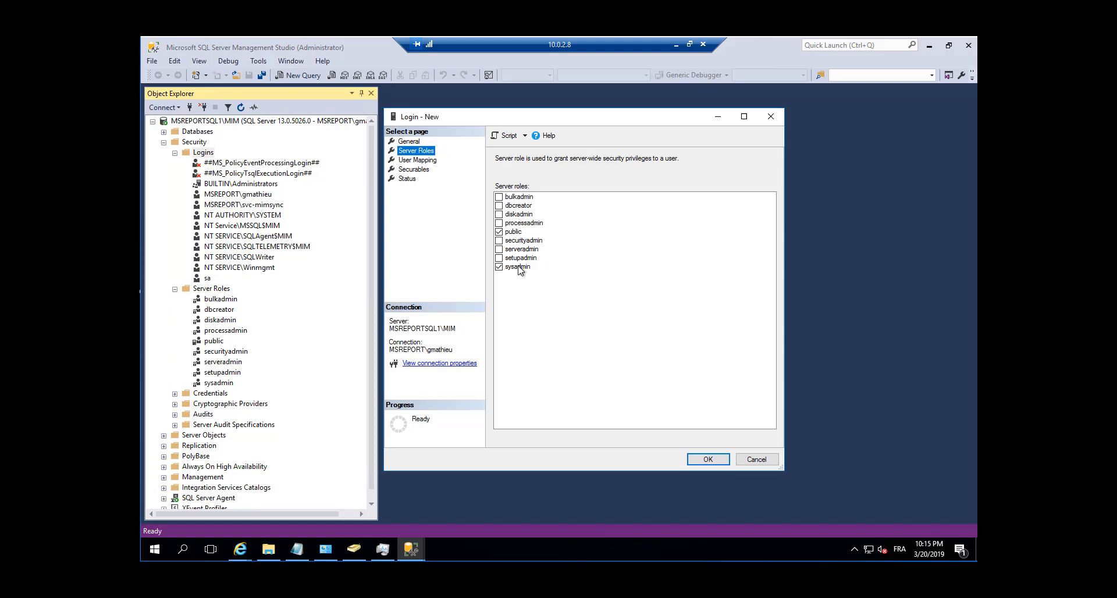
click(707, 459)
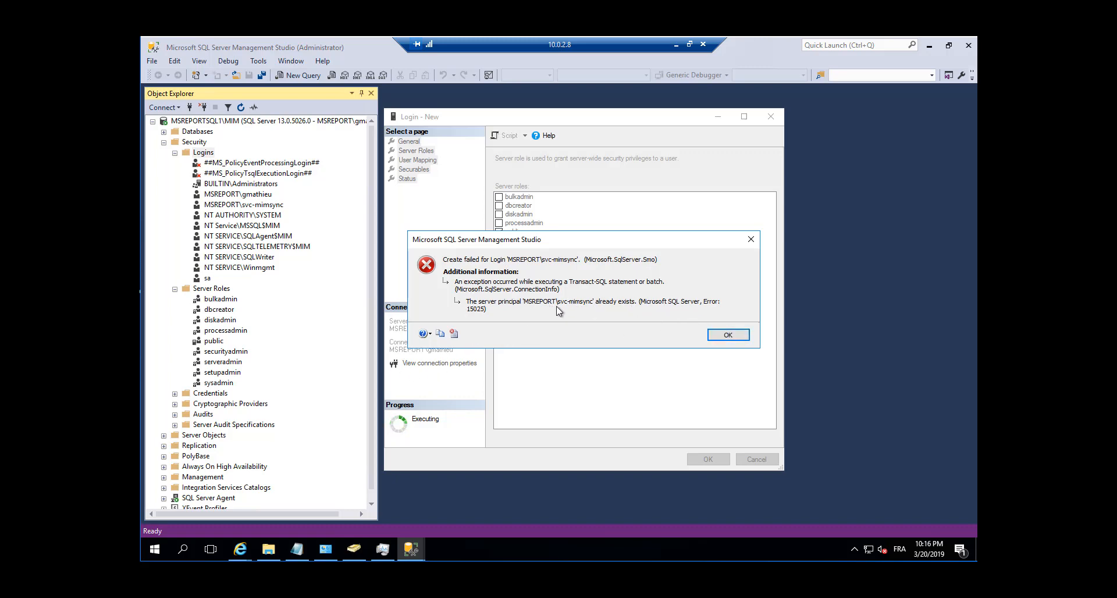
click(735, 336)
click(756, 459)
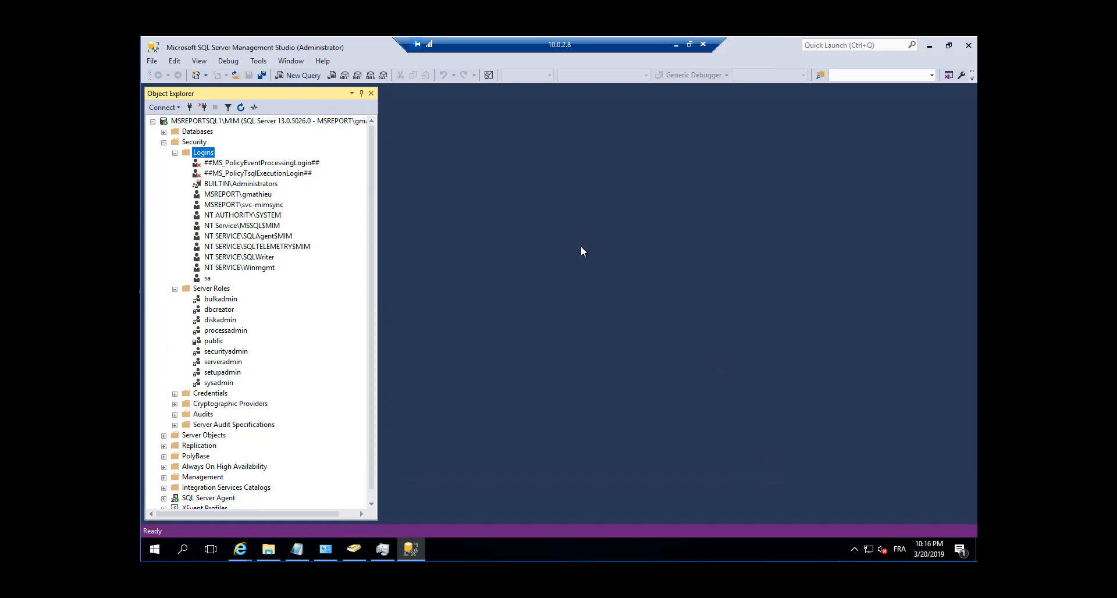
- Grant the sysadmin server role to the existing MSREPORT\svc-mimsync login and return to the C:\_adm folder
click(238, 226)
click(267, 207)
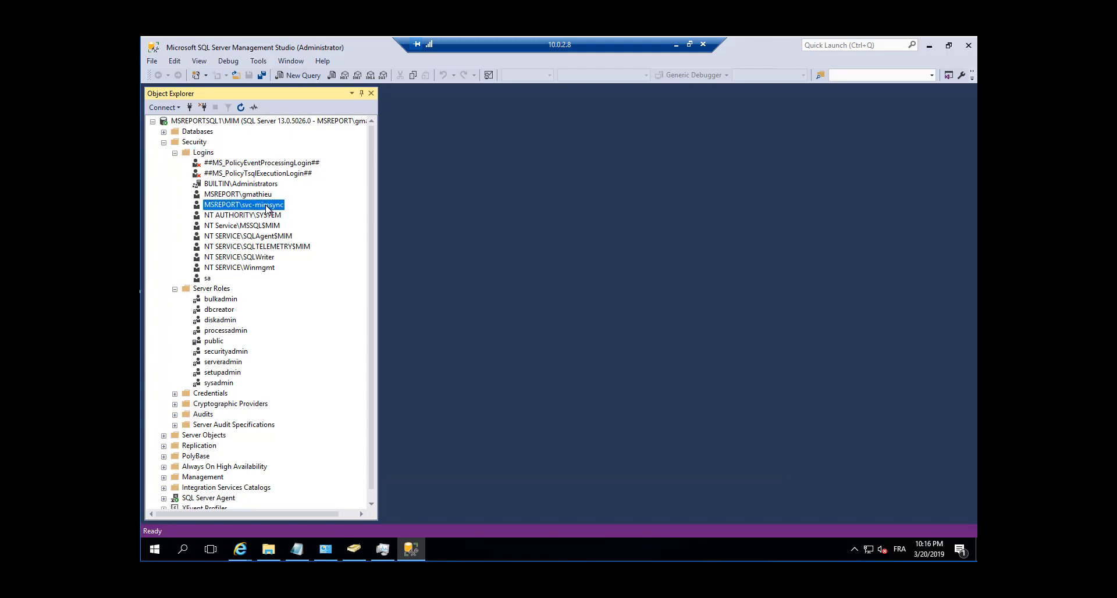
double_click(266, 206)
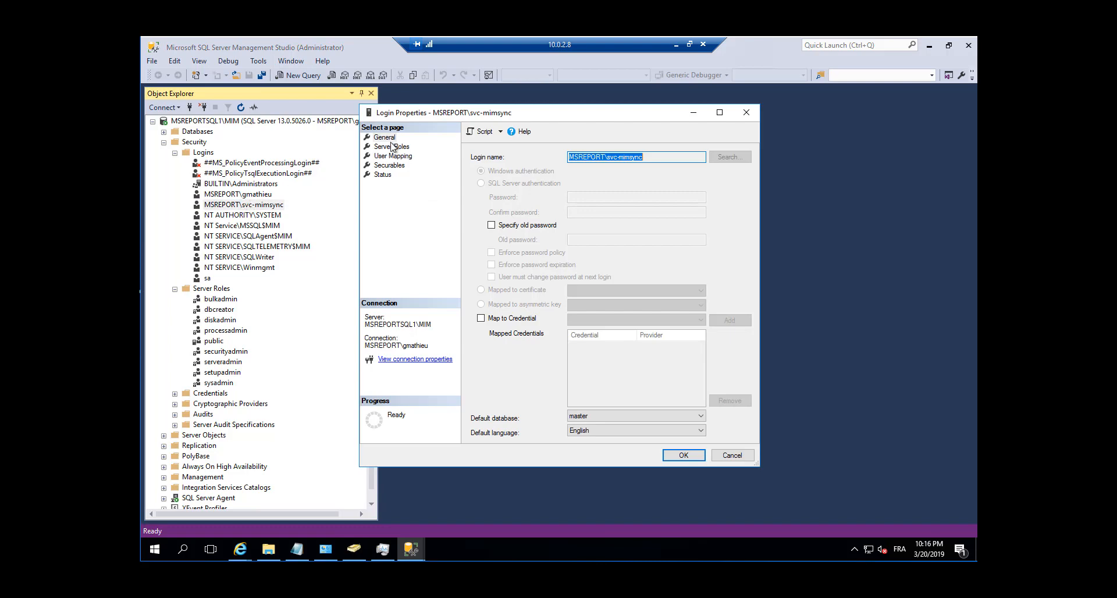
drag(422, 124, 450, 125)
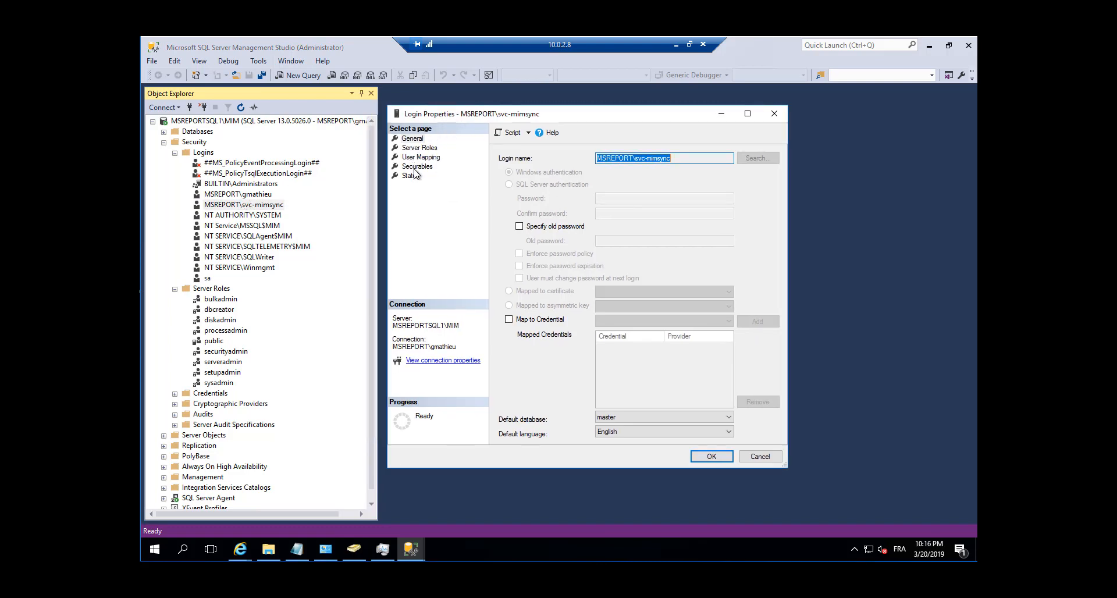
click(411, 149)
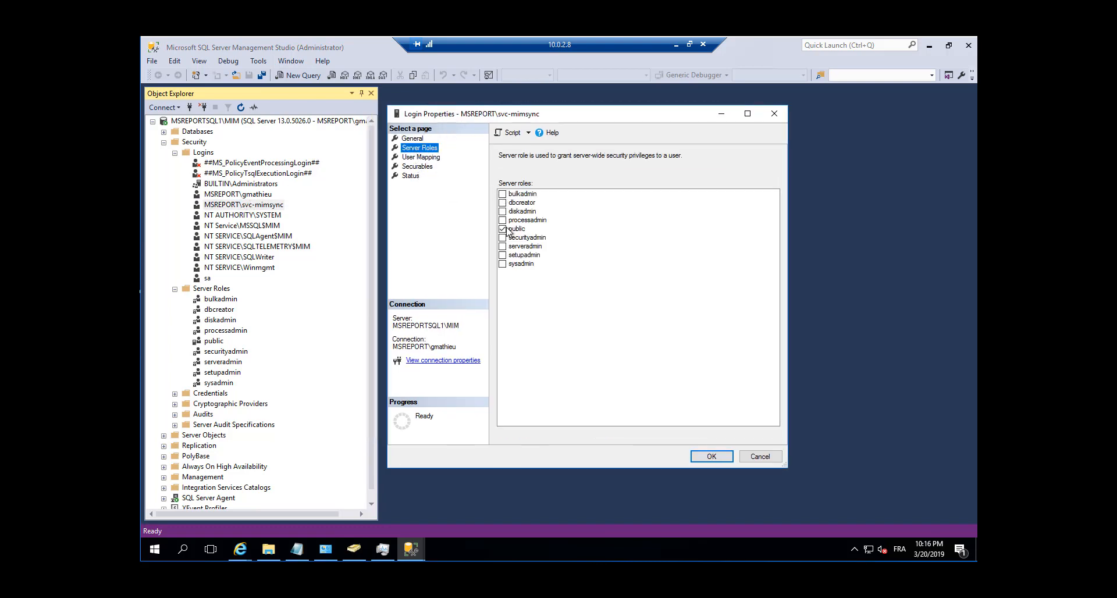
click(503, 265)
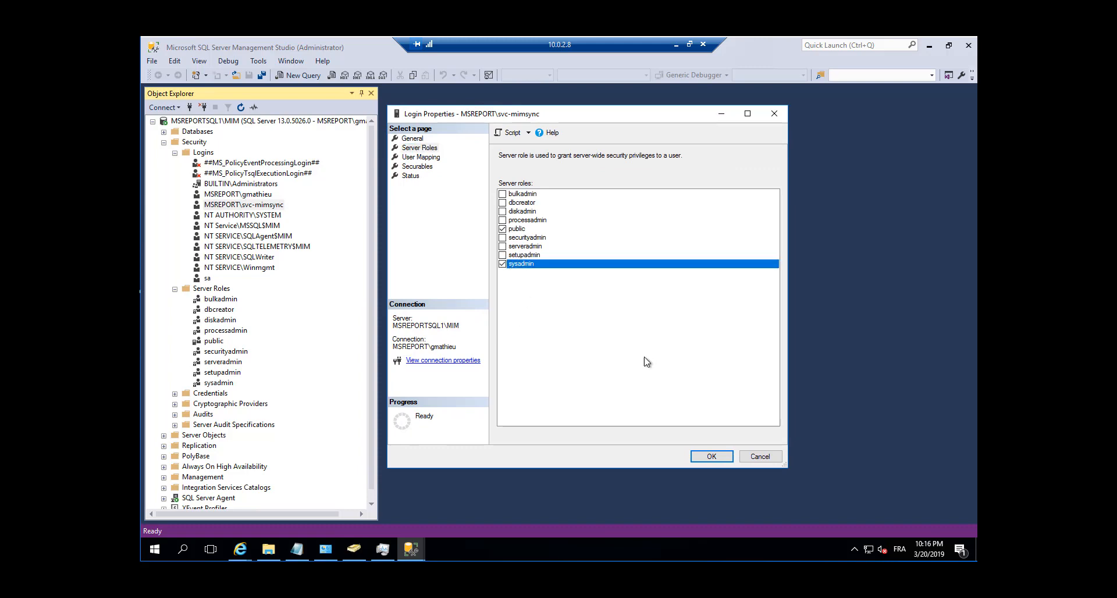
click(717, 457)
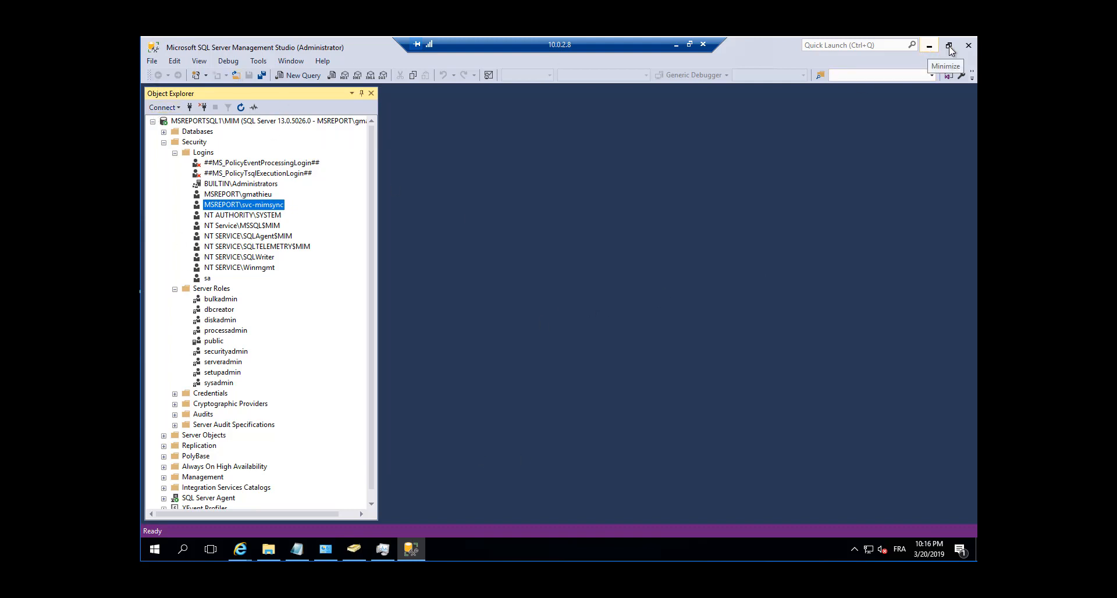
click(930, 50)
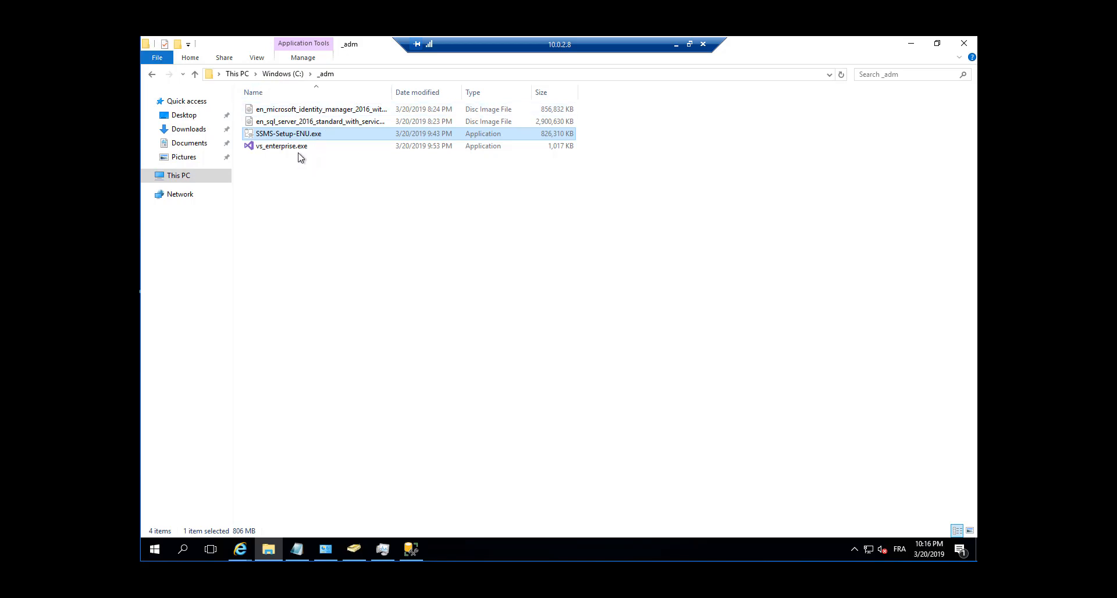
mouse_move(303, 136)
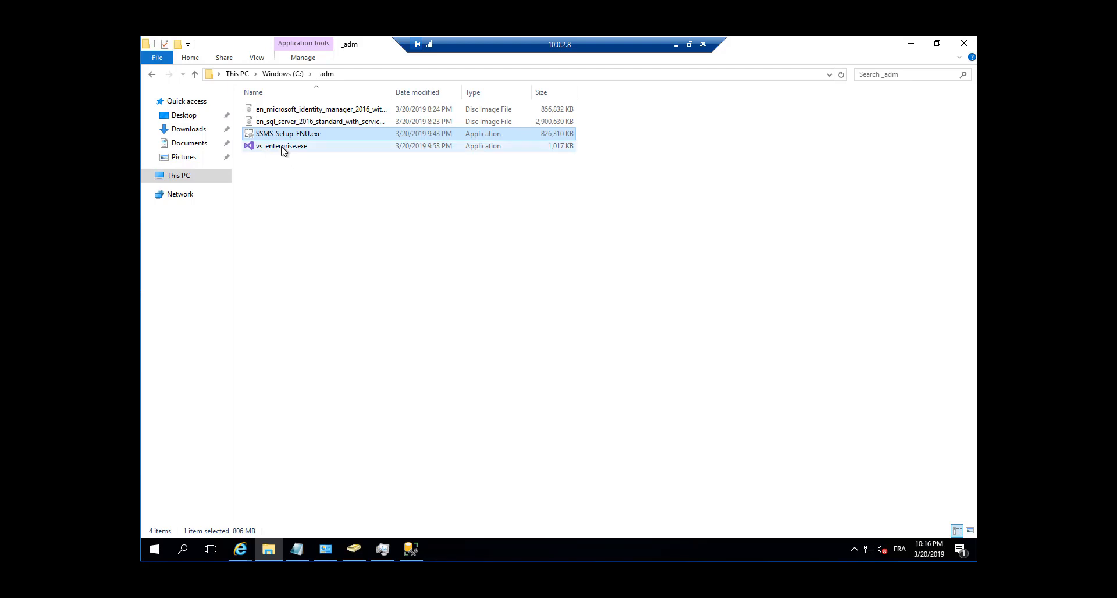
- Run vs_enterprise.exe from C:\_adm, turn off the always-ask option for the file, and accept the Visual Studio license terms
double_click(282, 149)
click(440, 328)
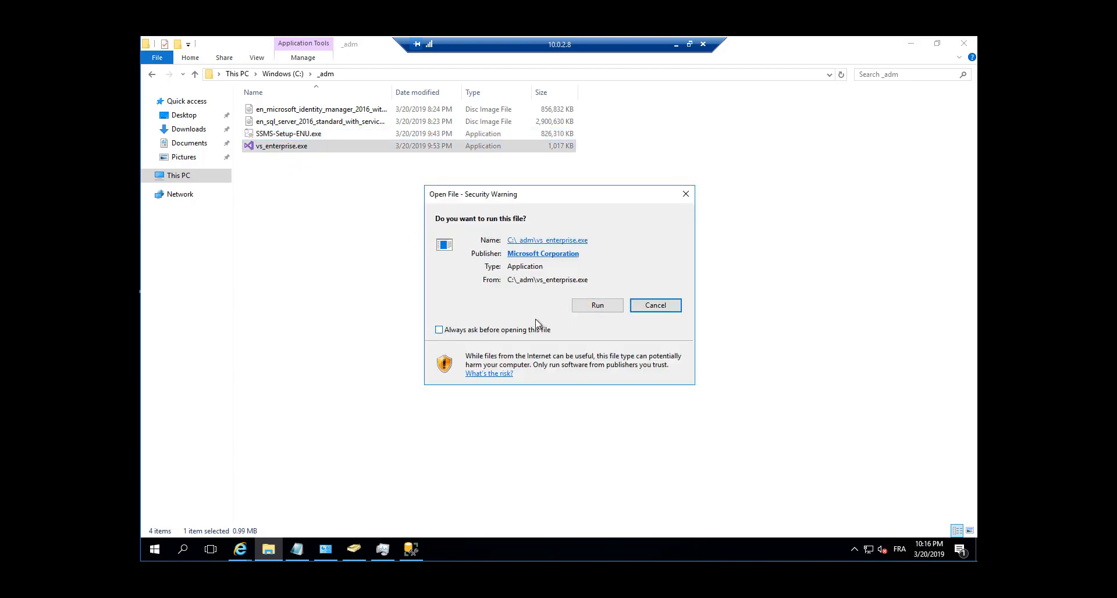
click(598, 306)
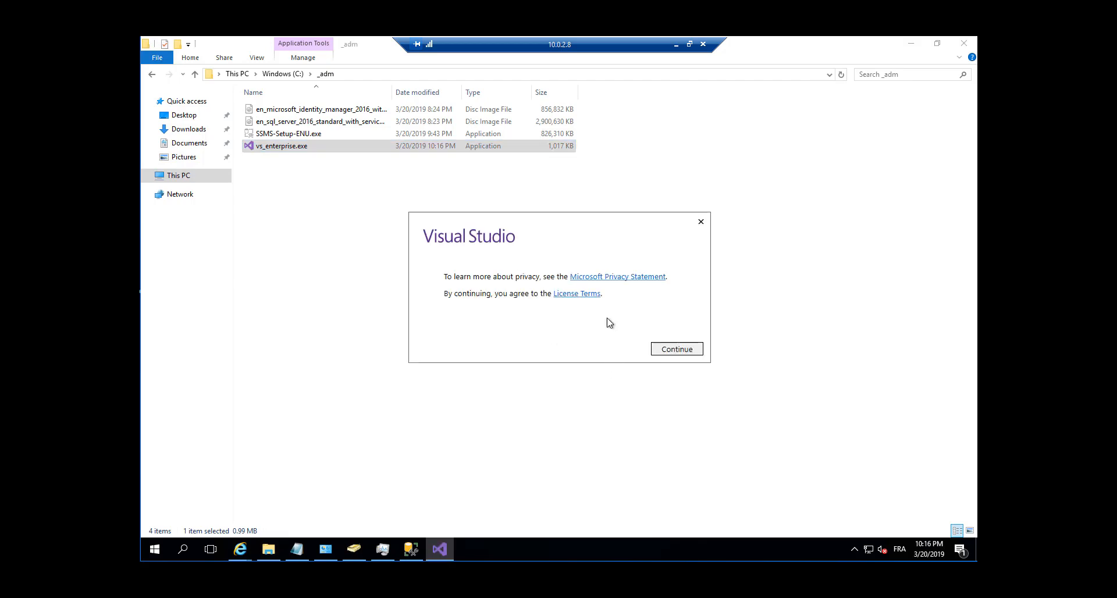
click(673, 350)
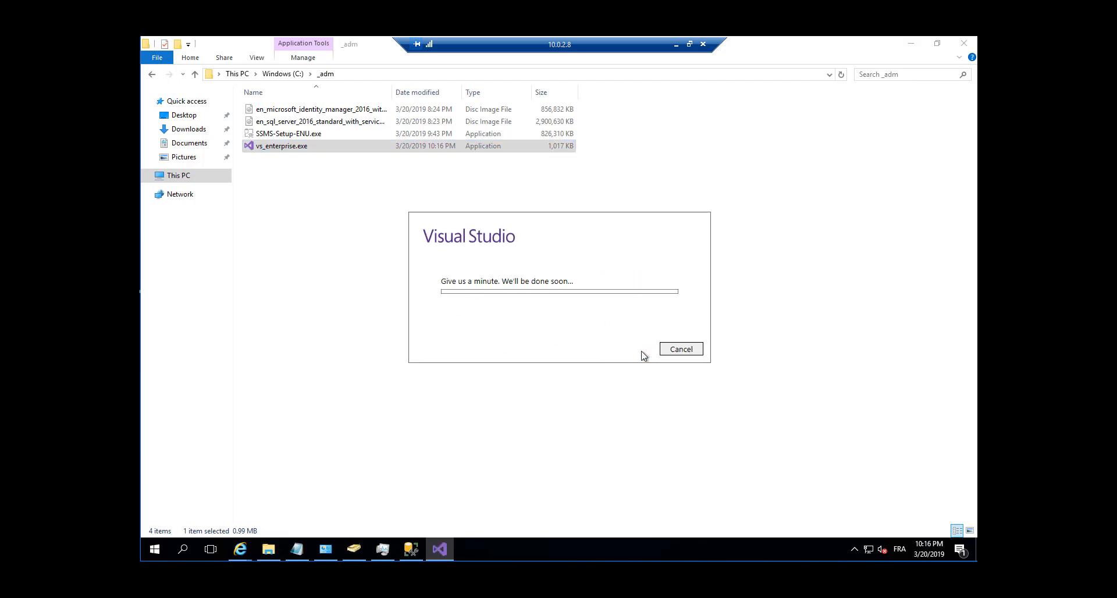
drag(490, 223, 554, 217)
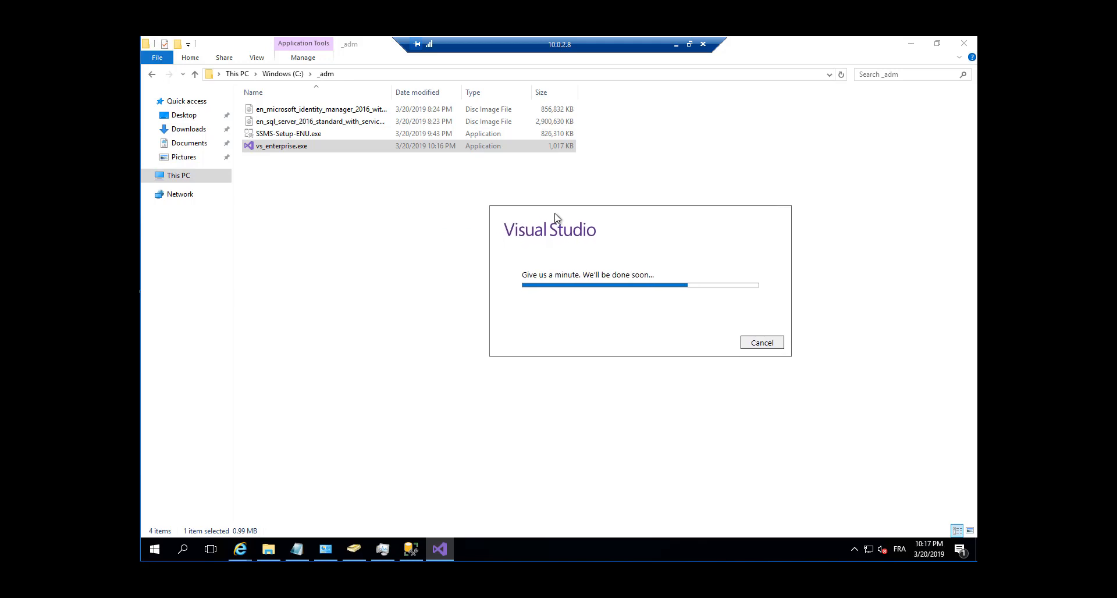
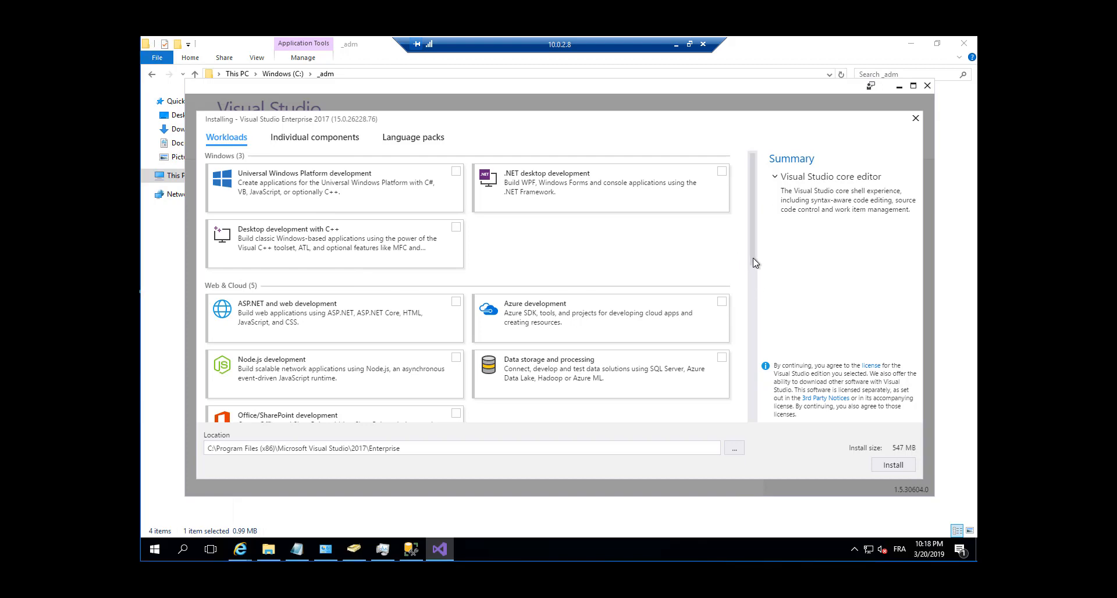
- Choose the Universal Windows Platform, Desktop development with C++ and .NET desktop development workloads, and review the .NET desktop components
drag(753, 263, 757, 446)
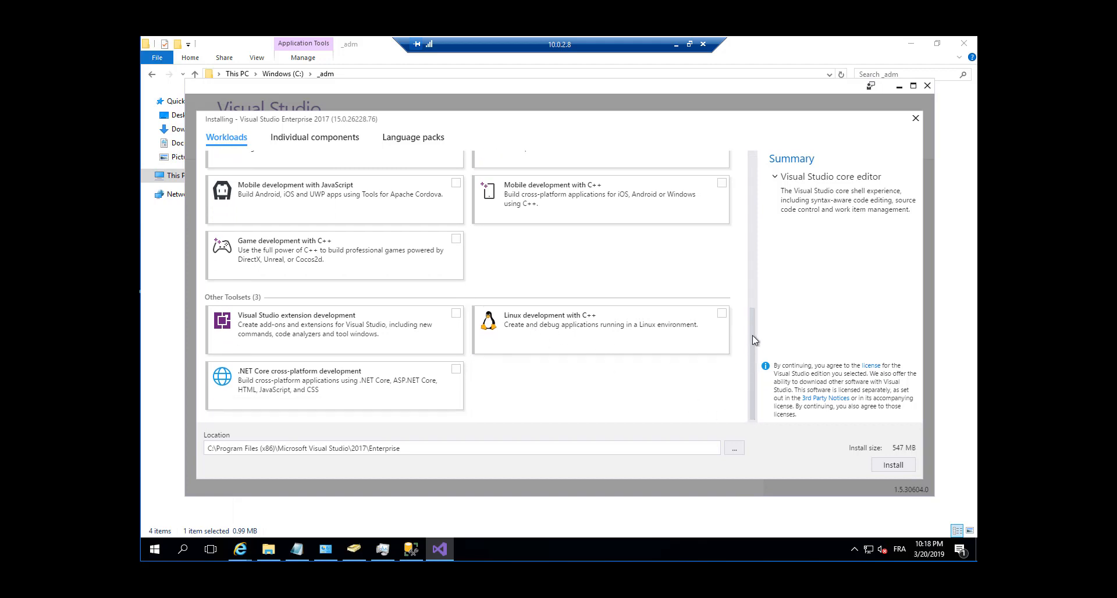
drag(753, 331, 773, 150)
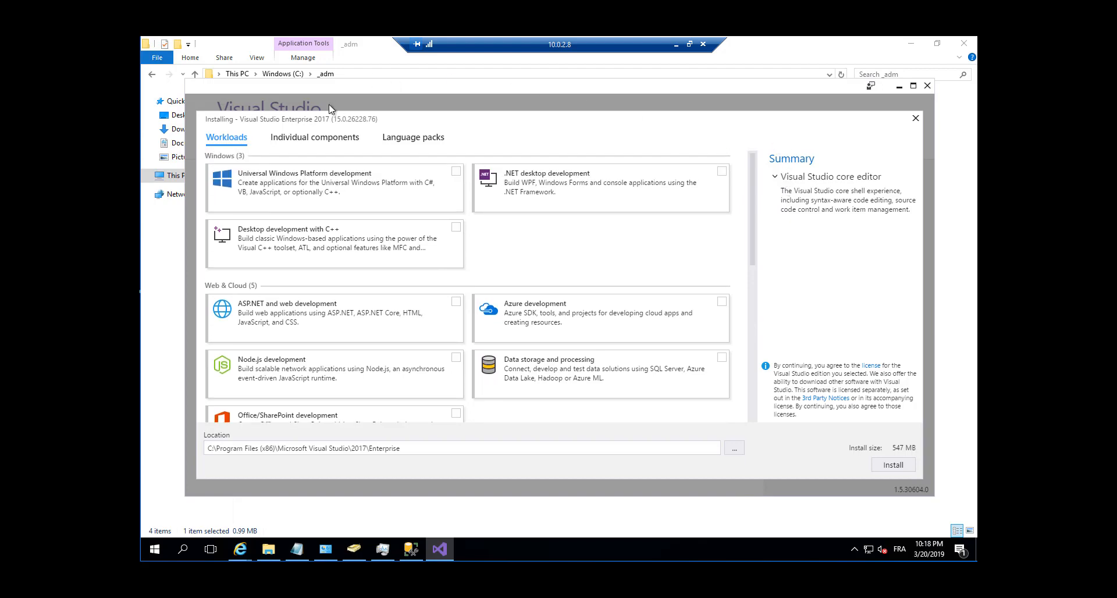
click(456, 171)
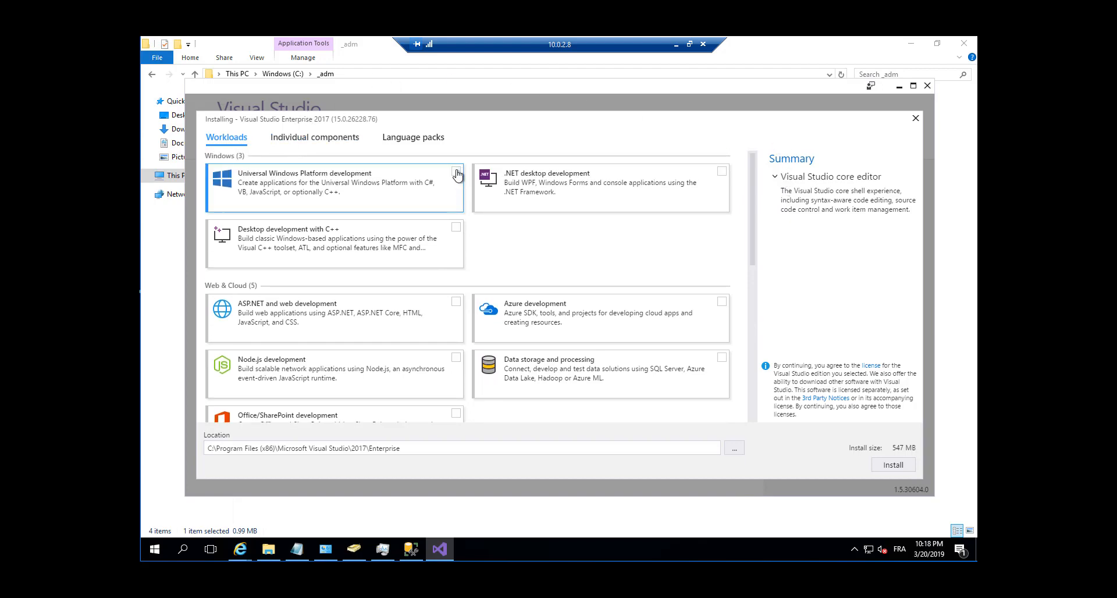
click(456, 229)
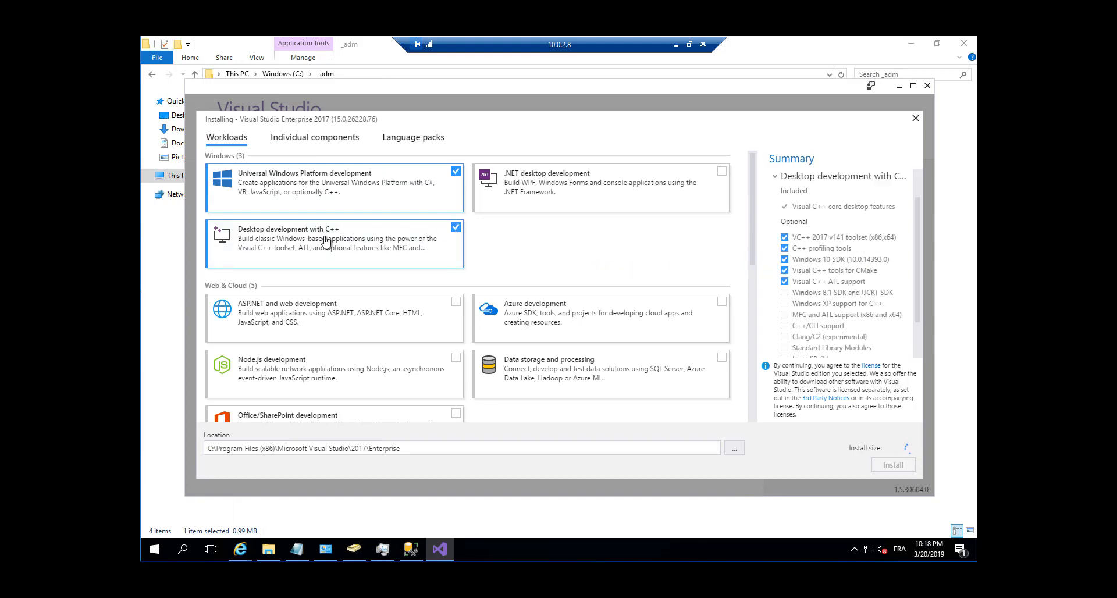
click(722, 172)
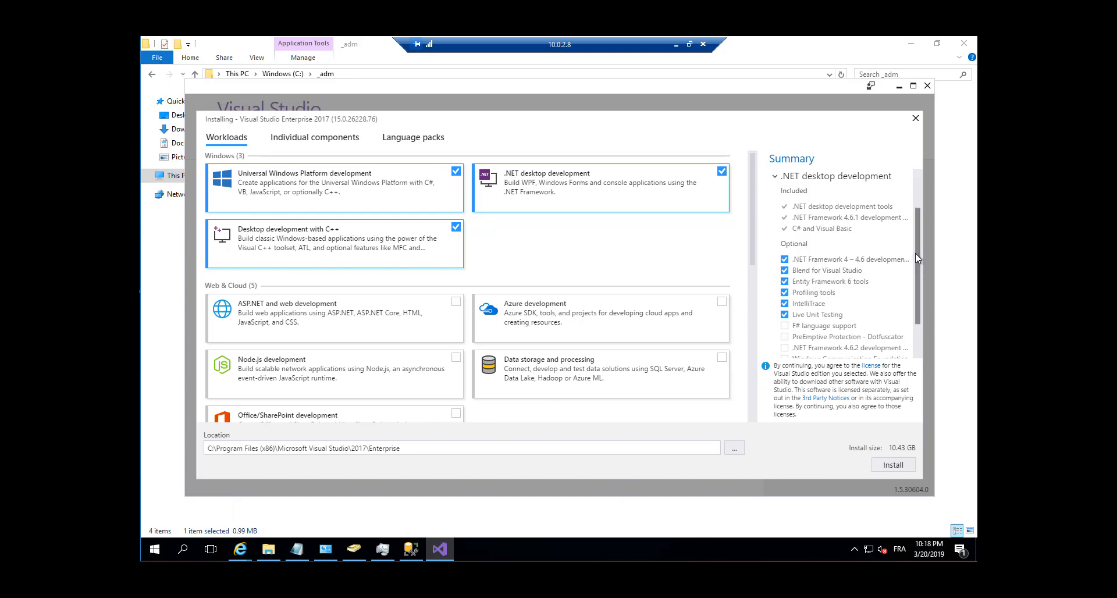
drag(916, 261, 915, 303)
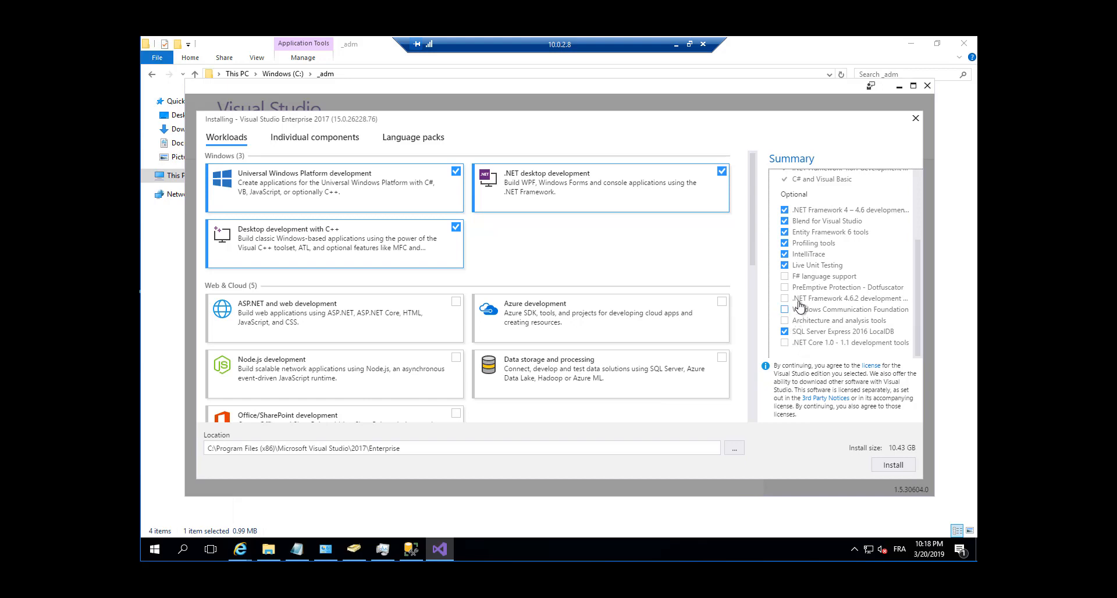
scroll(919, 261, up, 3)
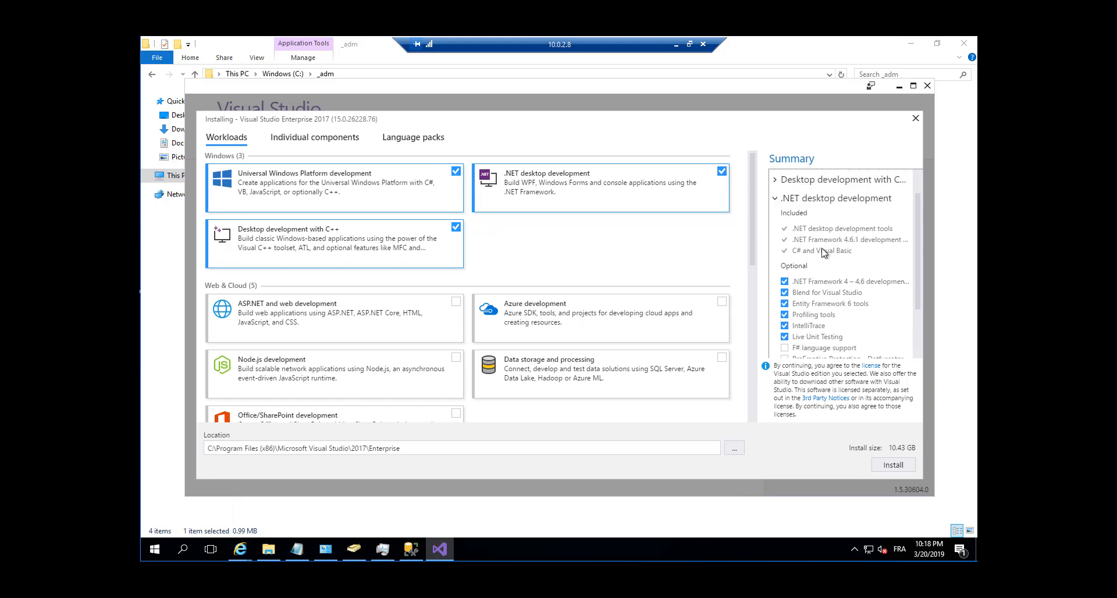
mouse_move(825, 253)
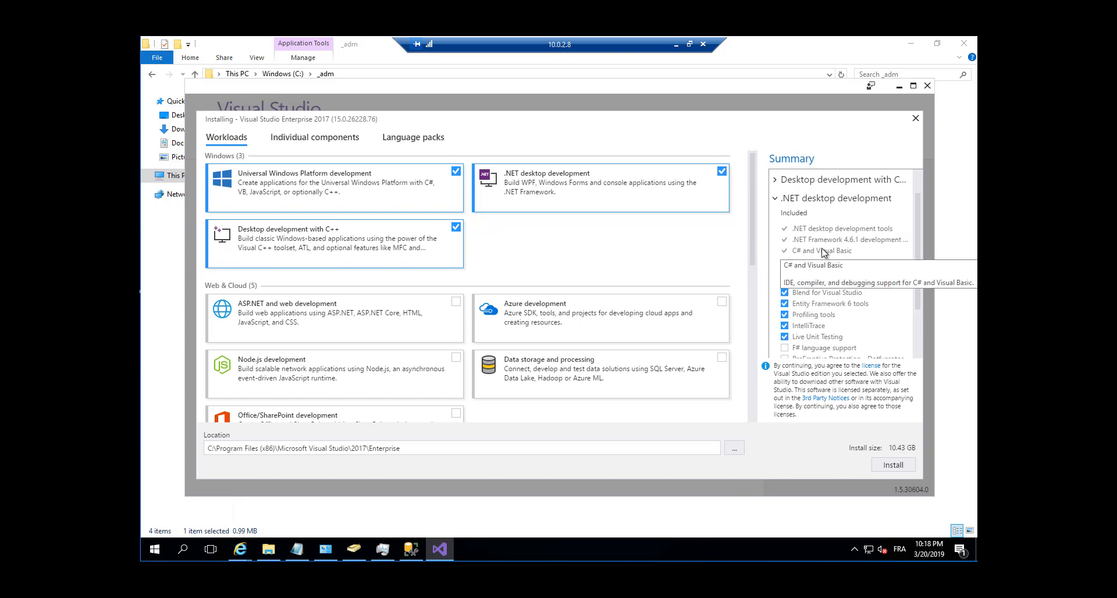
- Install Visual Studio Enterprise 2017 with the chosen workloads and restart the server to complete setup
click(888, 470)
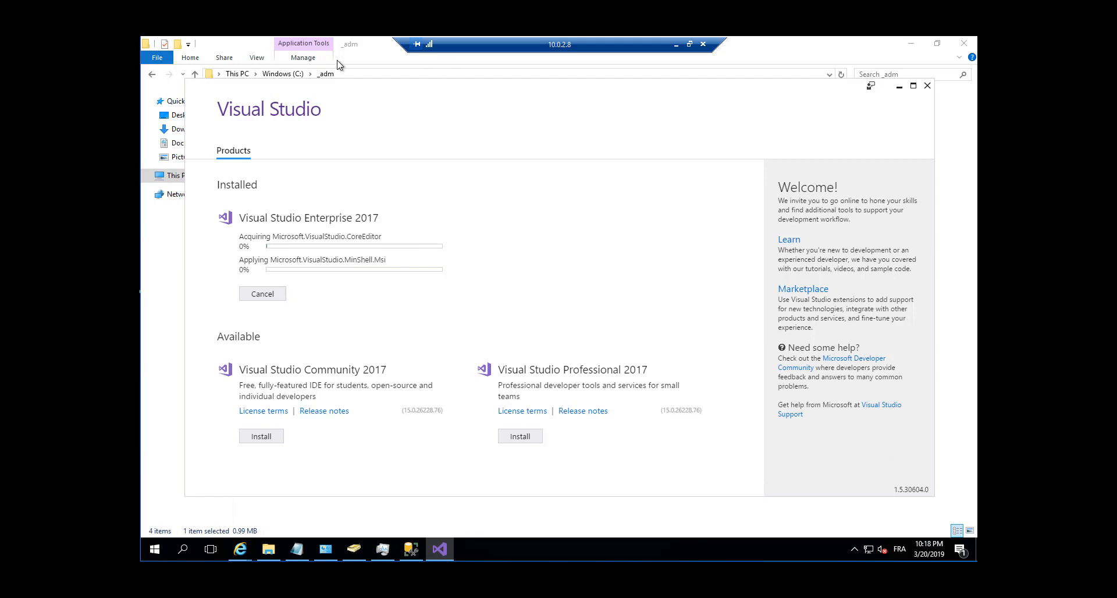
drag(346, 89, 364, 91)
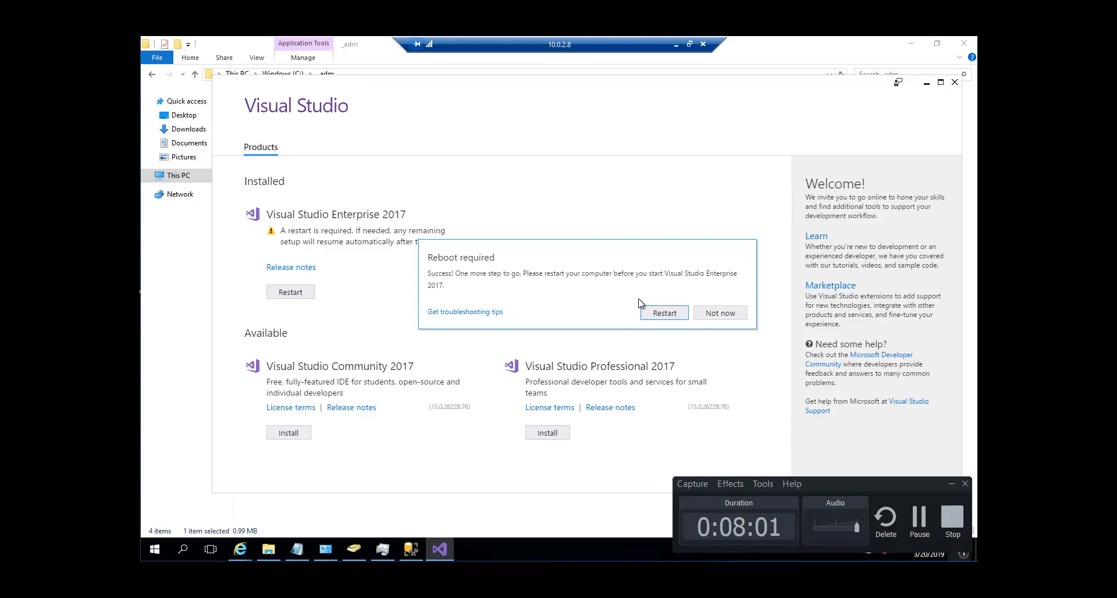
click(664, 313)
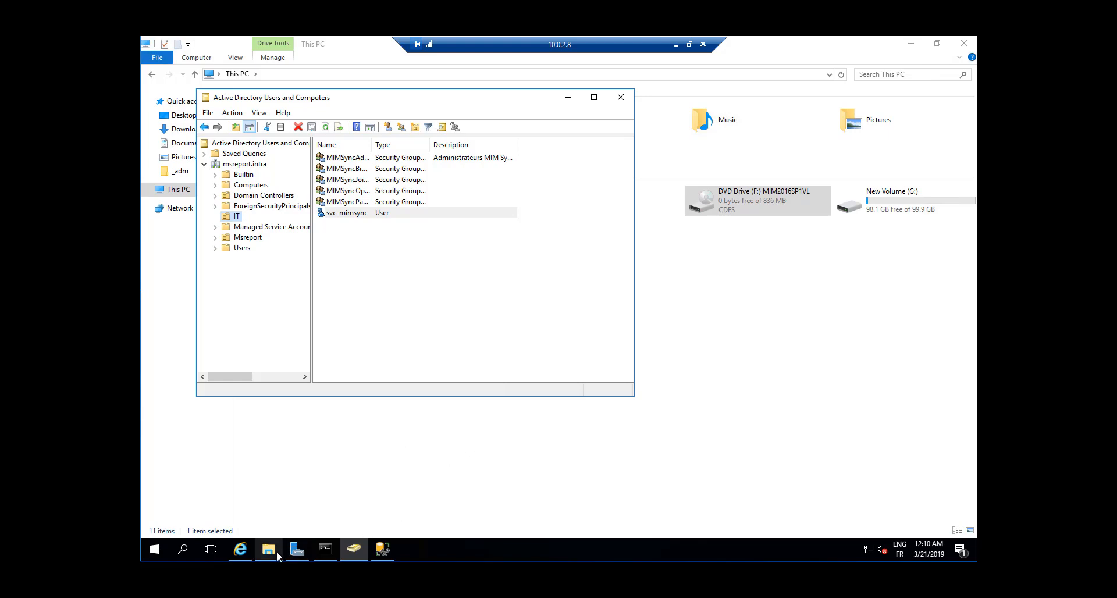
- Minimize Active Directory Users and Computers, open C:\_adm in File Explorer, and select the Windows Server 2019 disc image
mouse_move(276, 551)
click(567, 97)
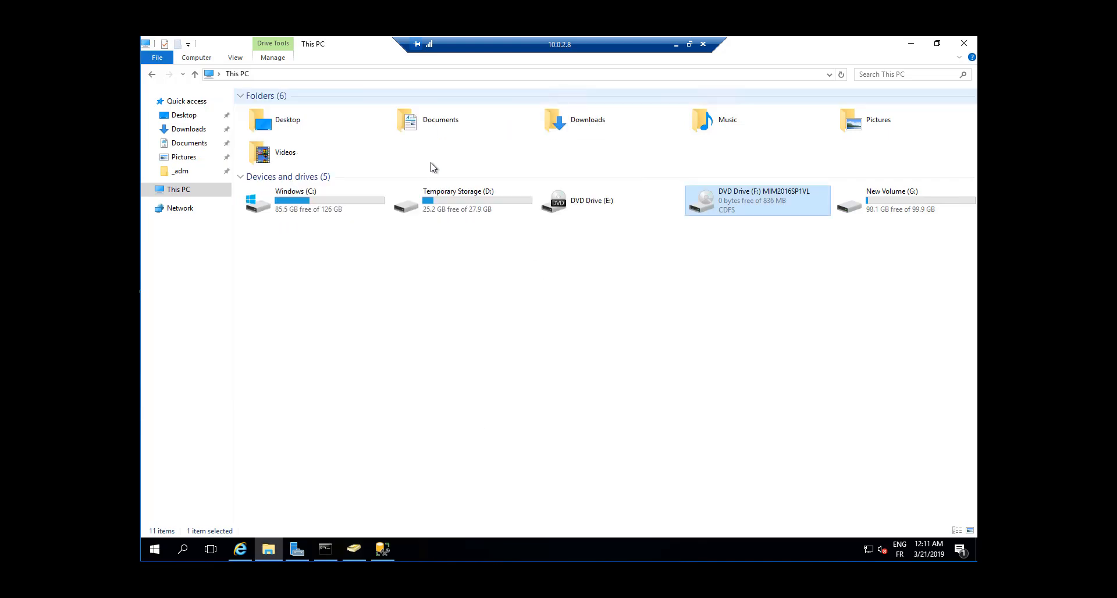
double_click(309, 204)
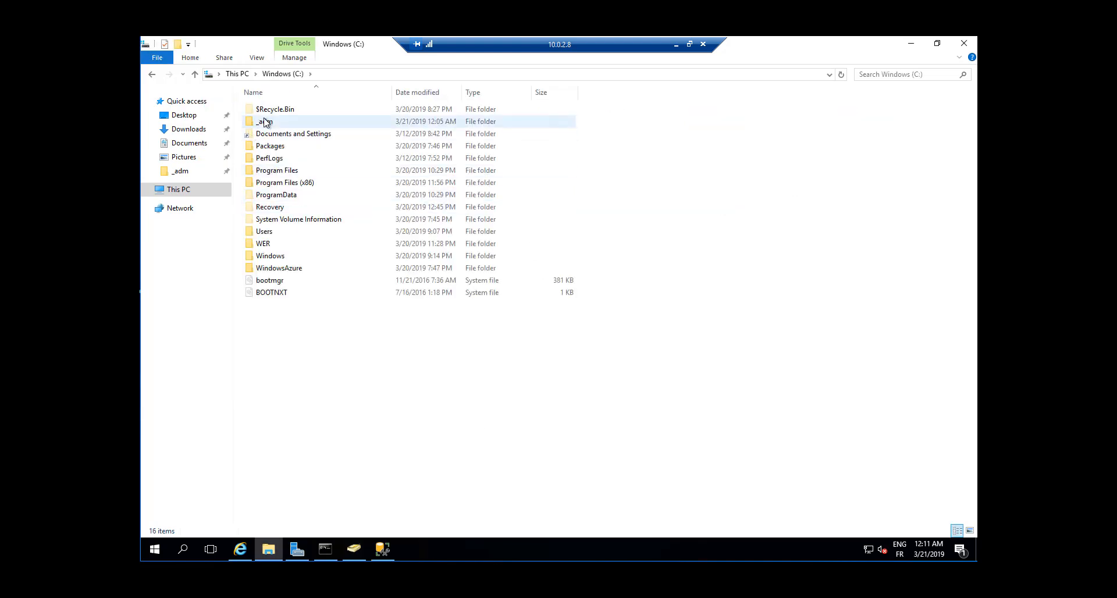
double_click(264, 121)
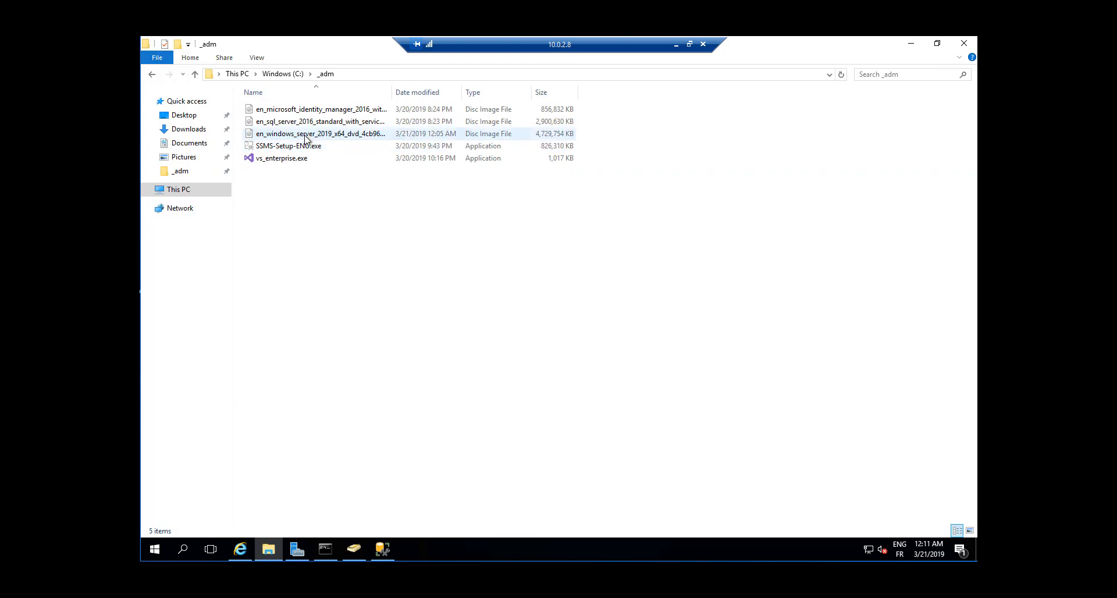
click(306, 137)
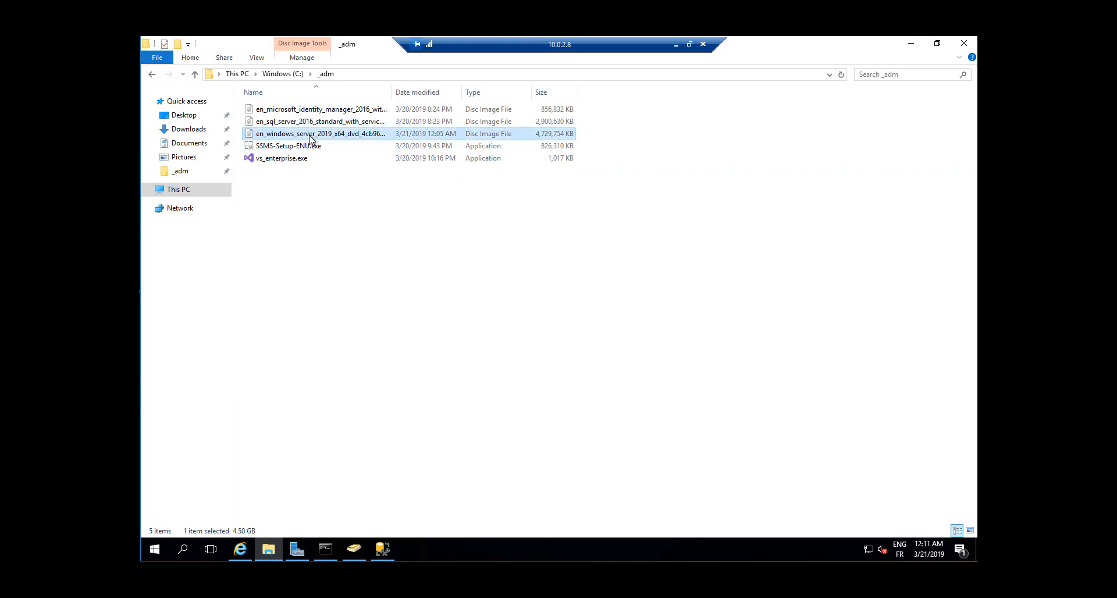
- In Server Manager, start adding features to MSREPORTSQL1 with a role-based or feature-based installation, leaving the server roles unchanged
click(297, 551)
click(194, 123)
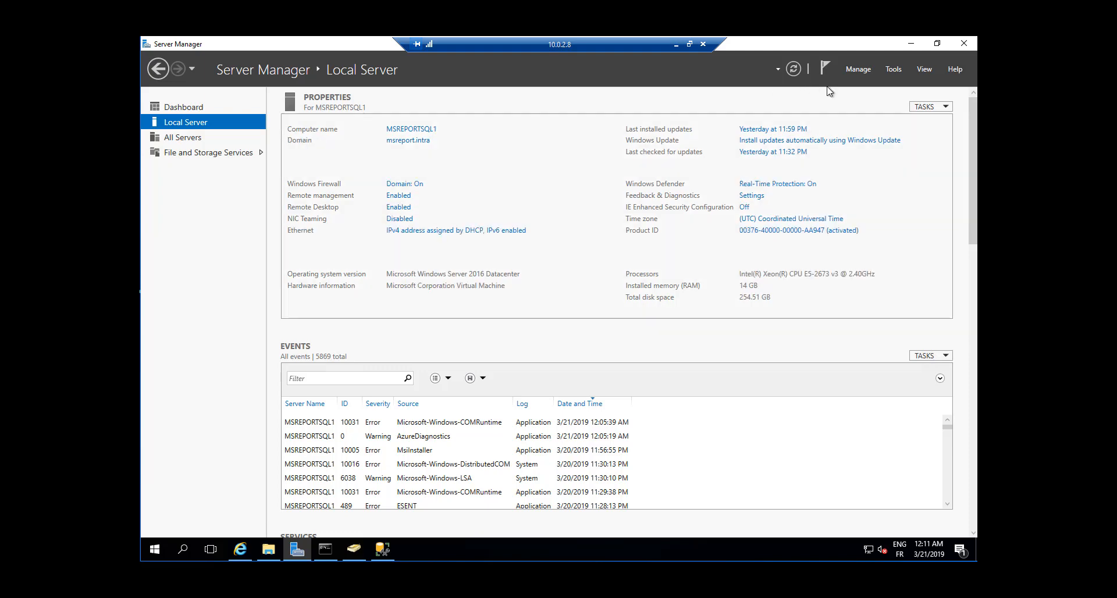
click(855, 70)
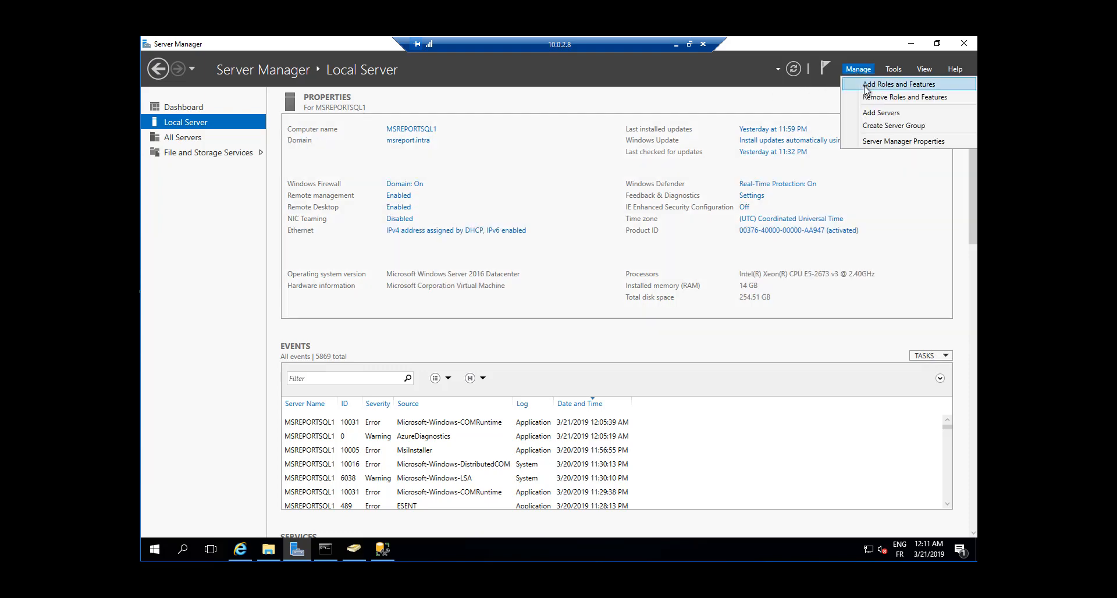
click(866, 88)
click(570, 459)
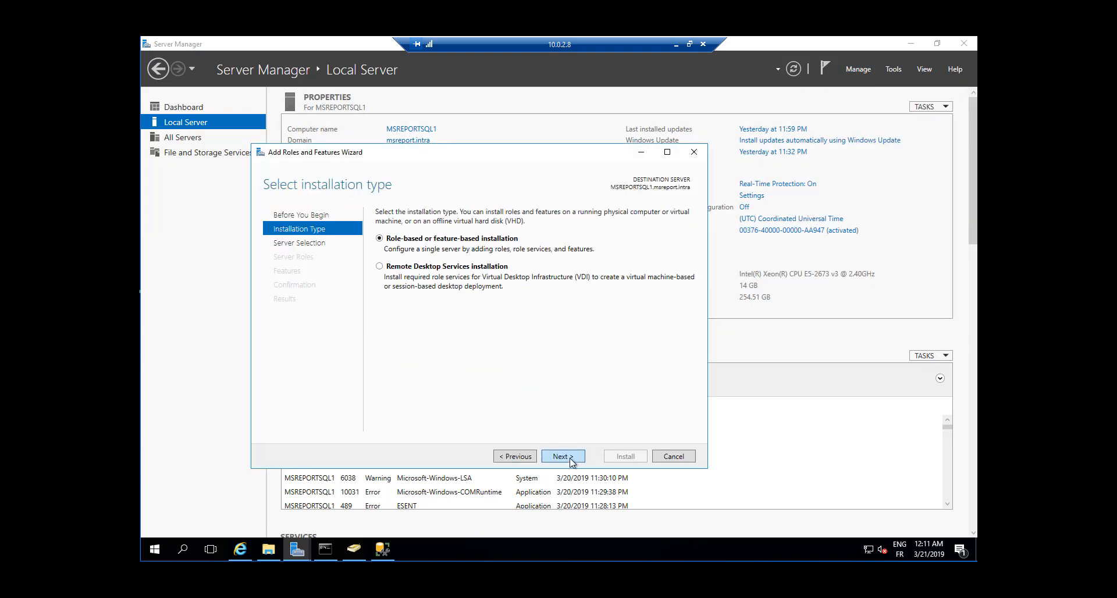
click(571, 460)
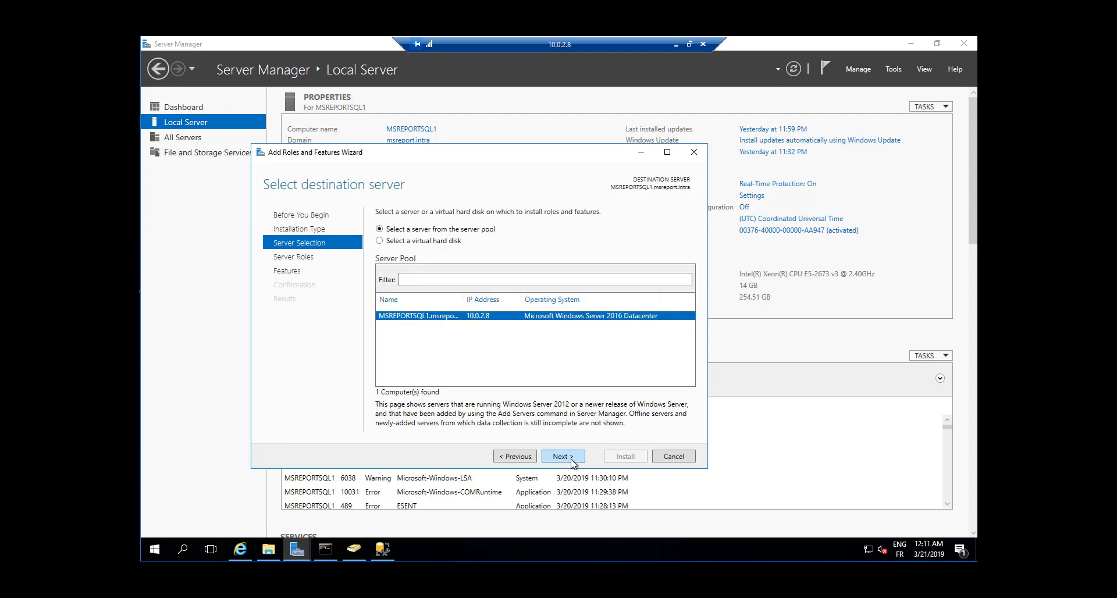
click(572, 458)
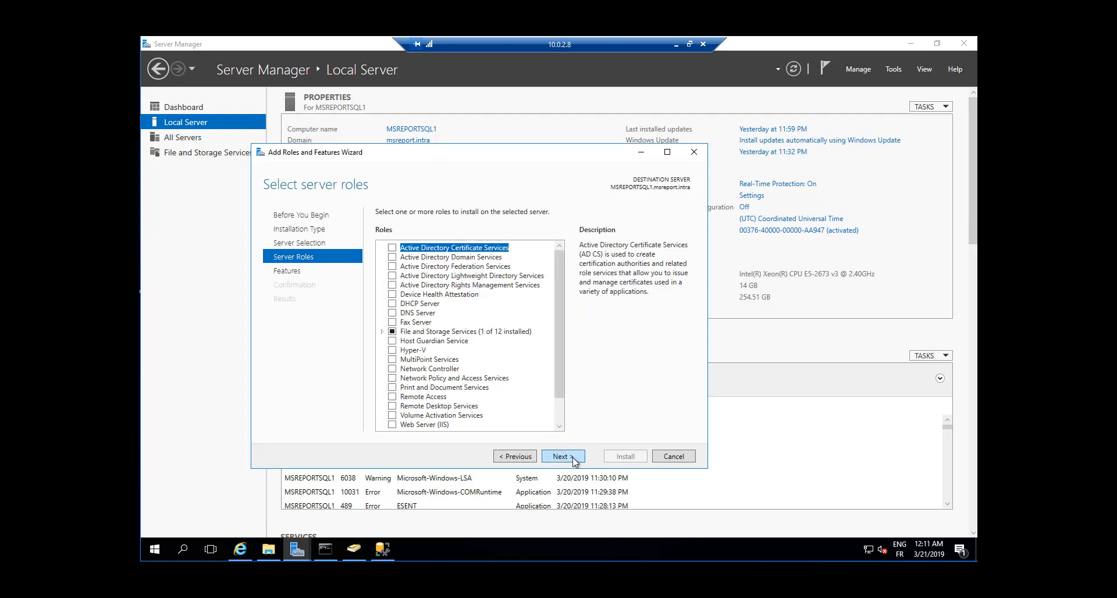
click(574, 459)
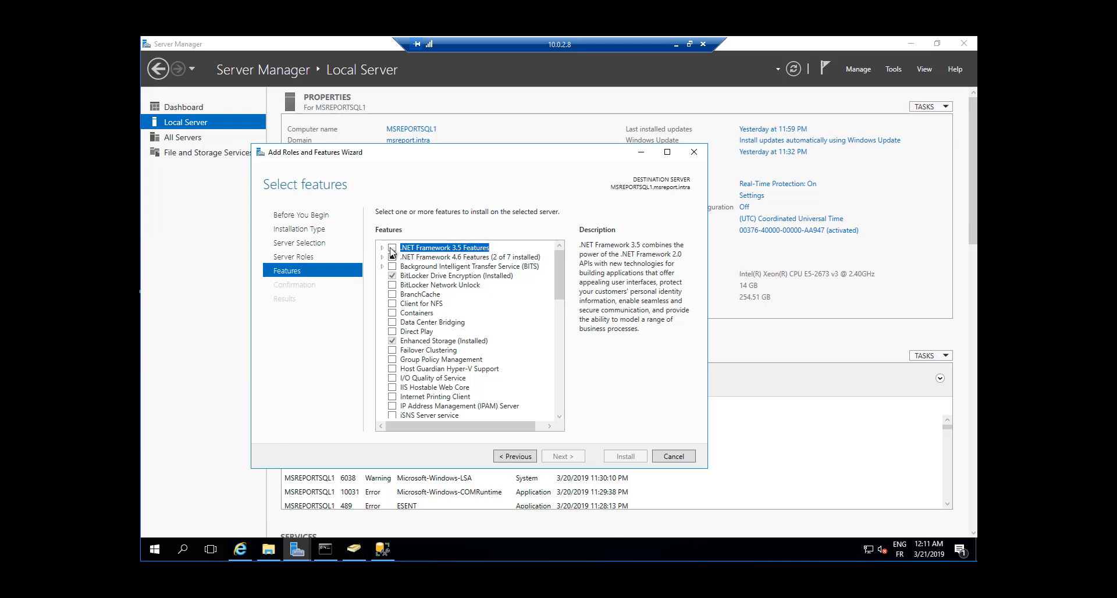
- Select .NET Framework 3.5 Features for installation and open the alternate source path settings
click(392, 248)
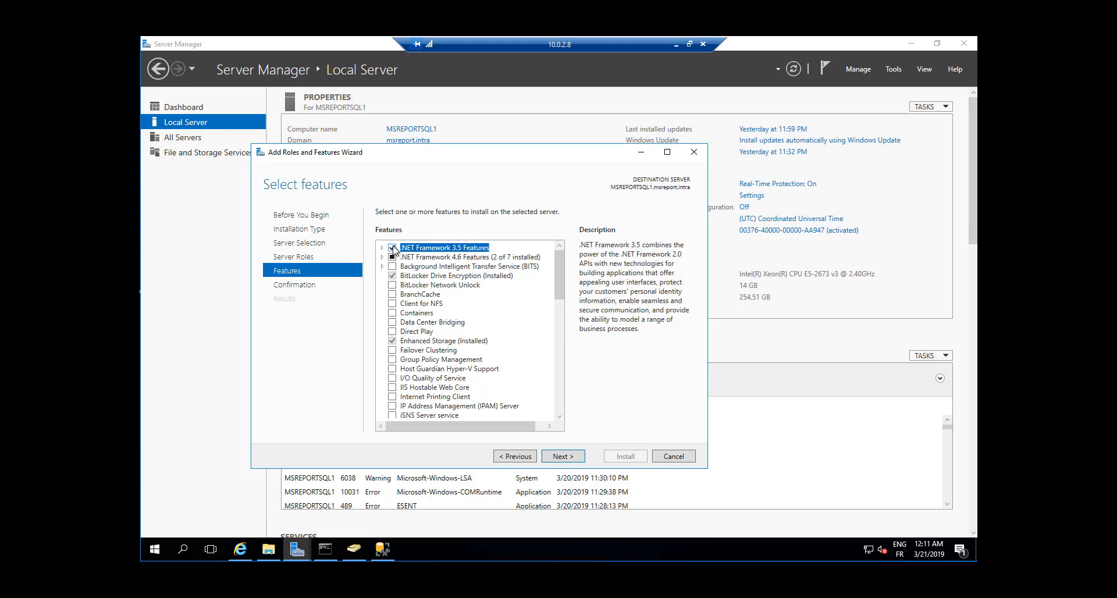
click(564, 458)
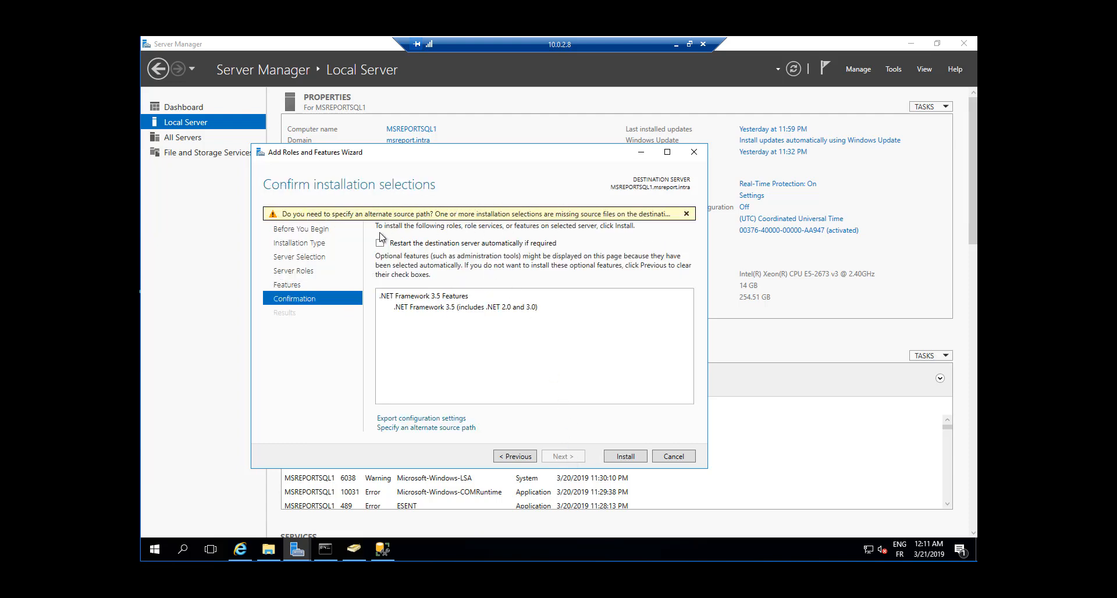
click(409, 428)
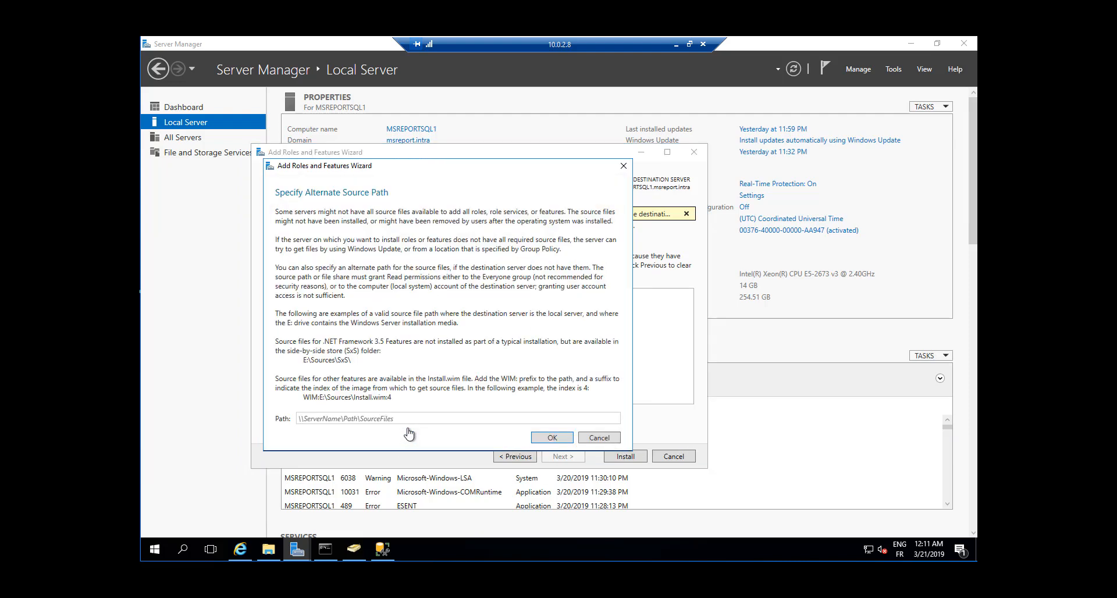
- Mount the Windows Server 2019 disc image from C:\_adm and locate the sxs folder under sources on drive H:
click(268, 550)
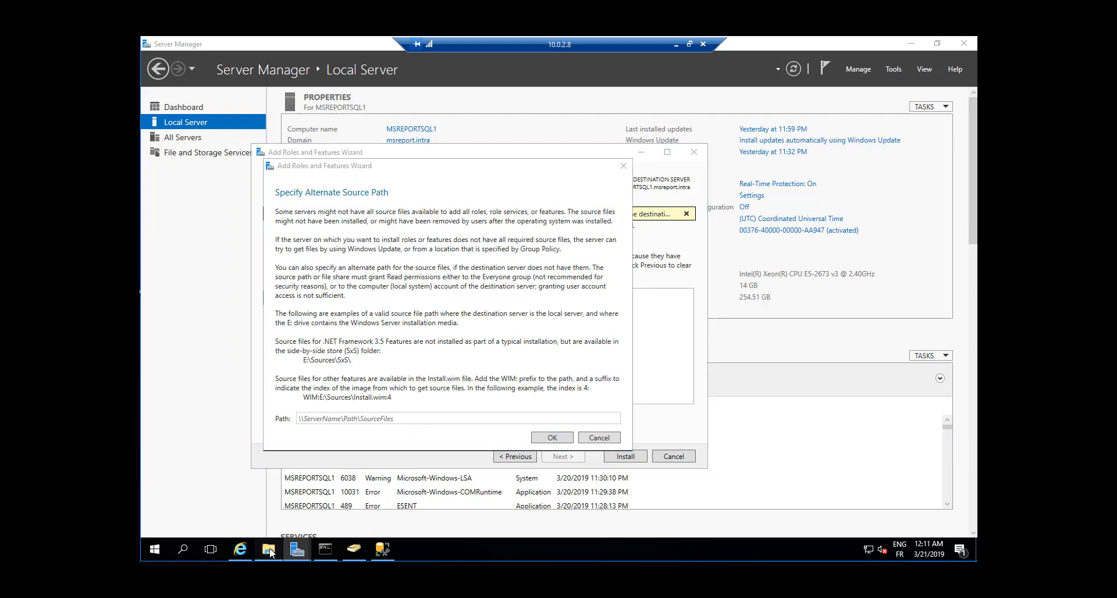
right_click(322, 133)
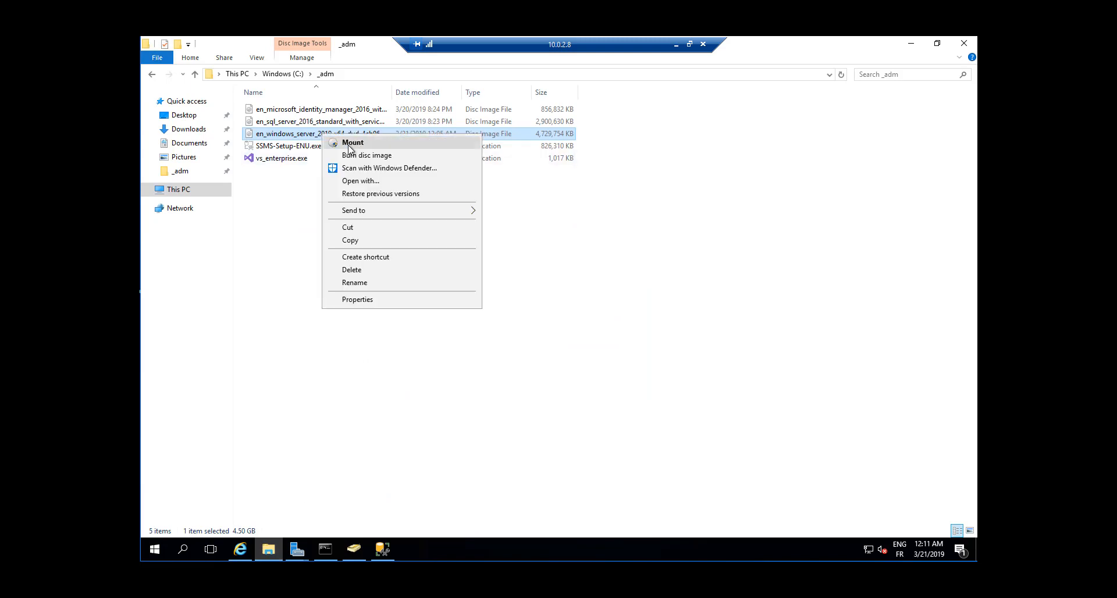
click(350, 145)
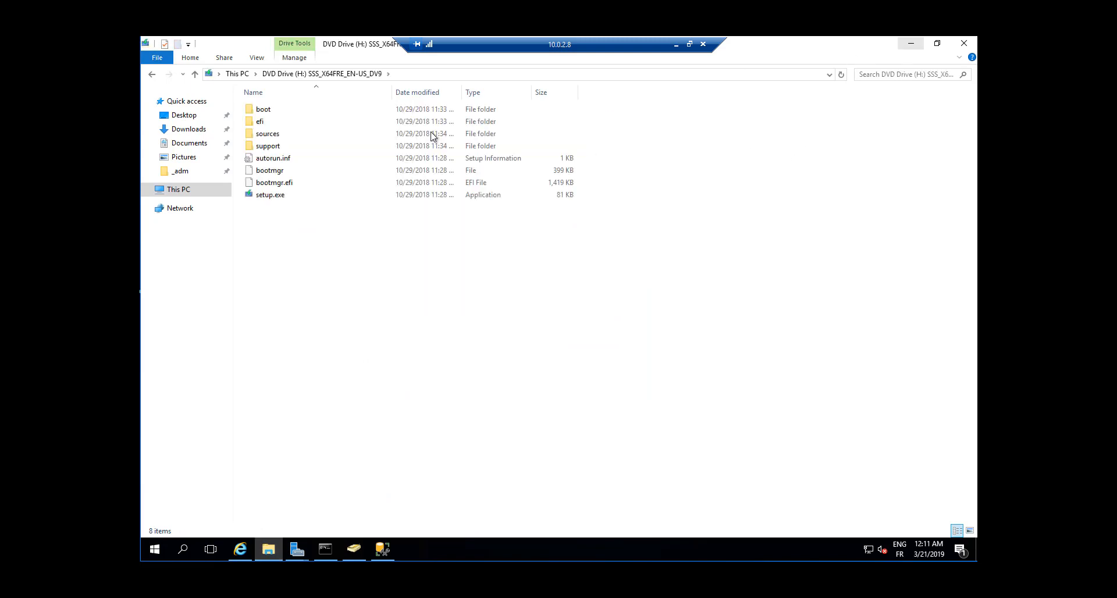
double_click(274, 135)
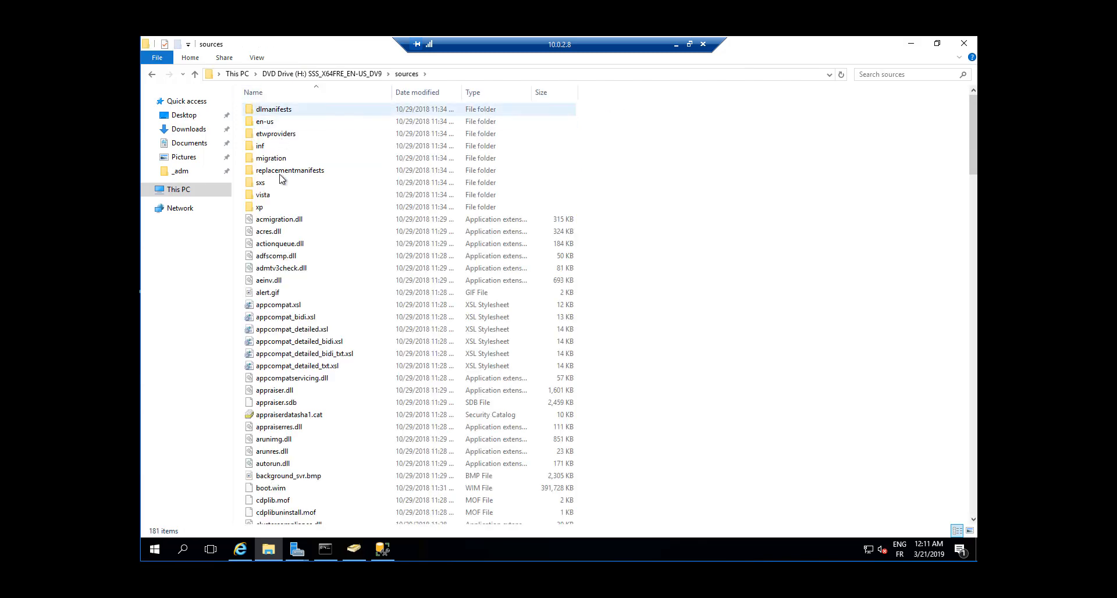
double_click(260, 182)
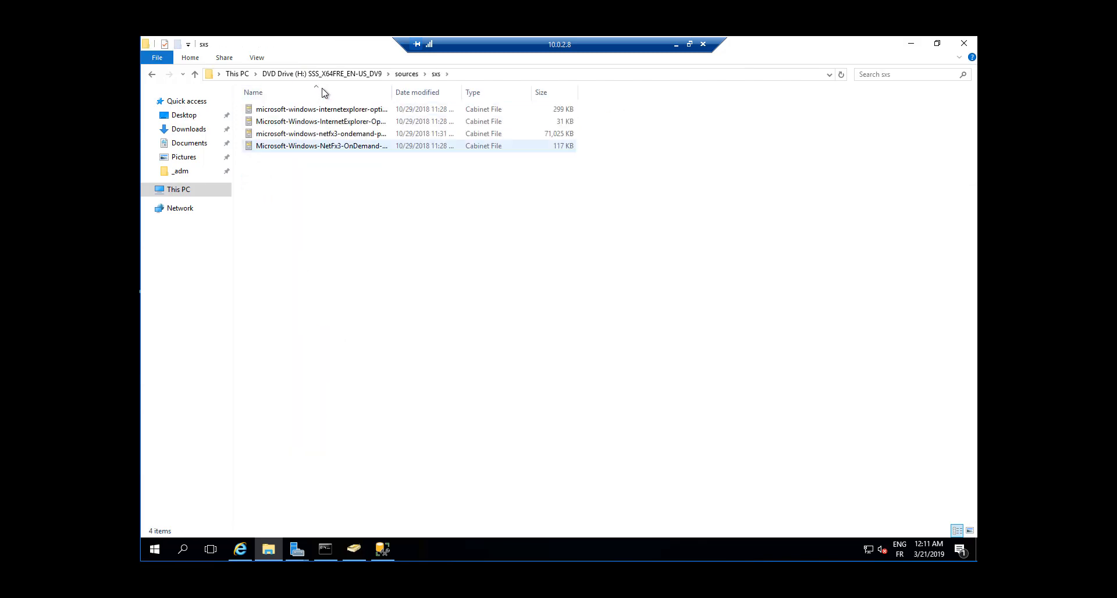
click(399, 75)
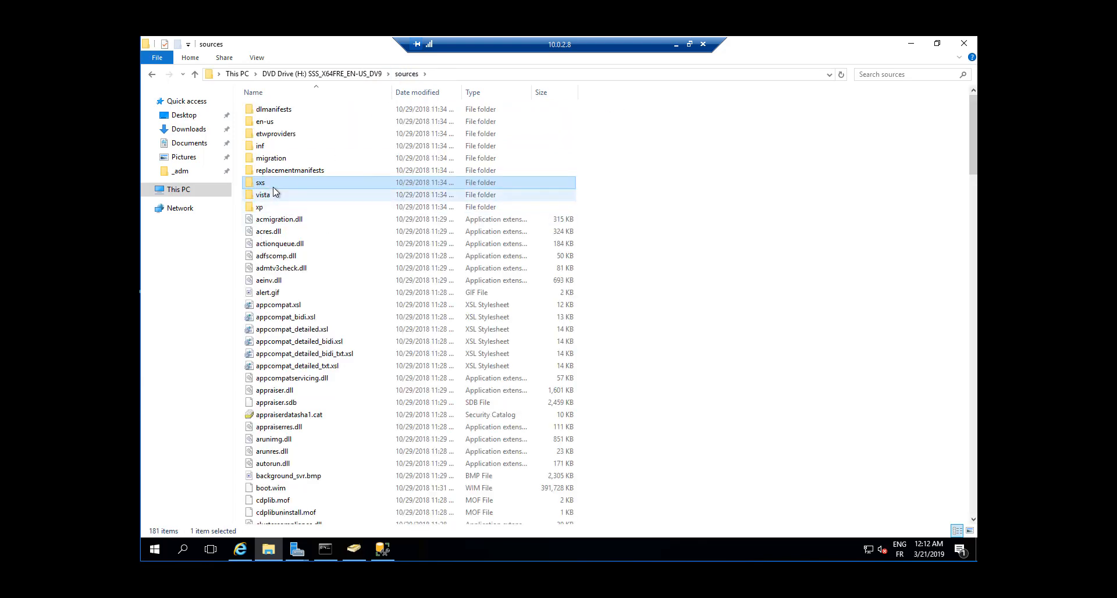
- Copy the path of the sxs folder and set H:\sources\sxs as the alternate source path for the .NET Framework 3.5 installation
double_click(267, 185)
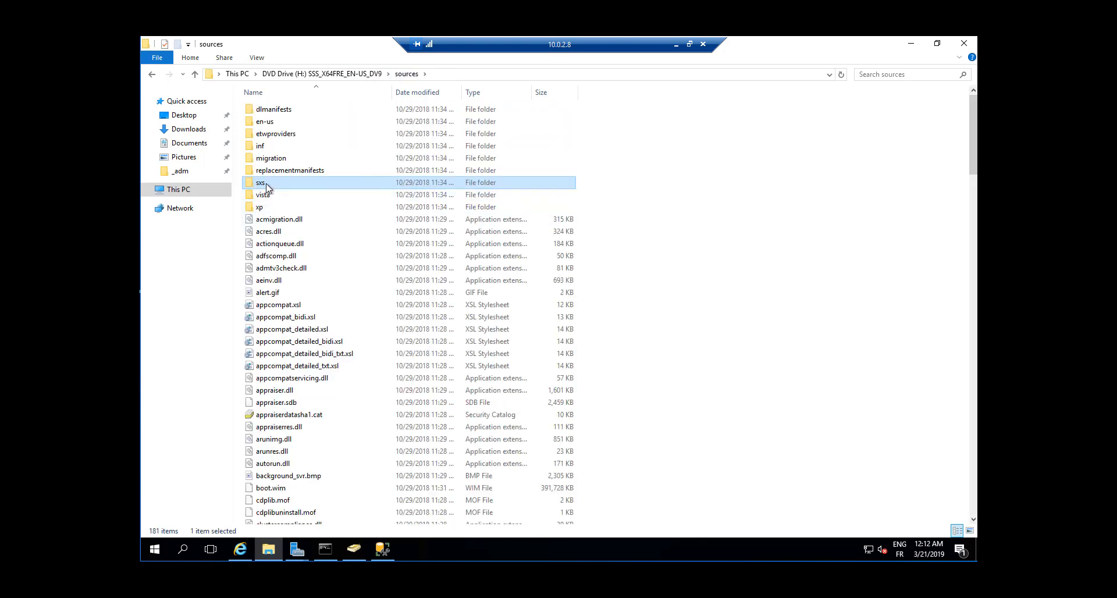
click(468, 76)
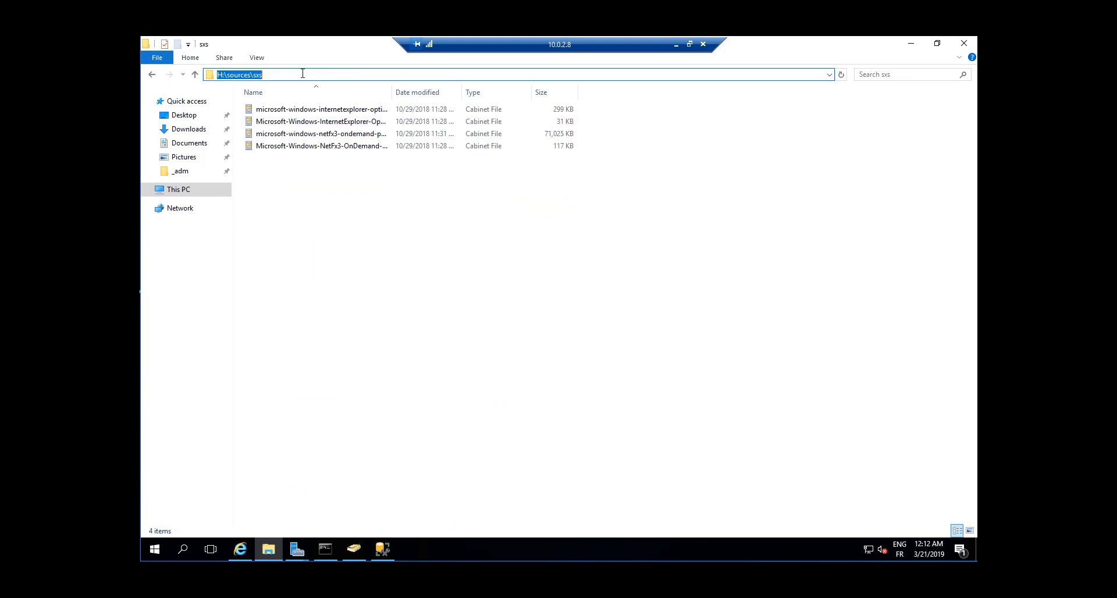
right_click(247, 75)
click(316, 113)
click(911, 44)
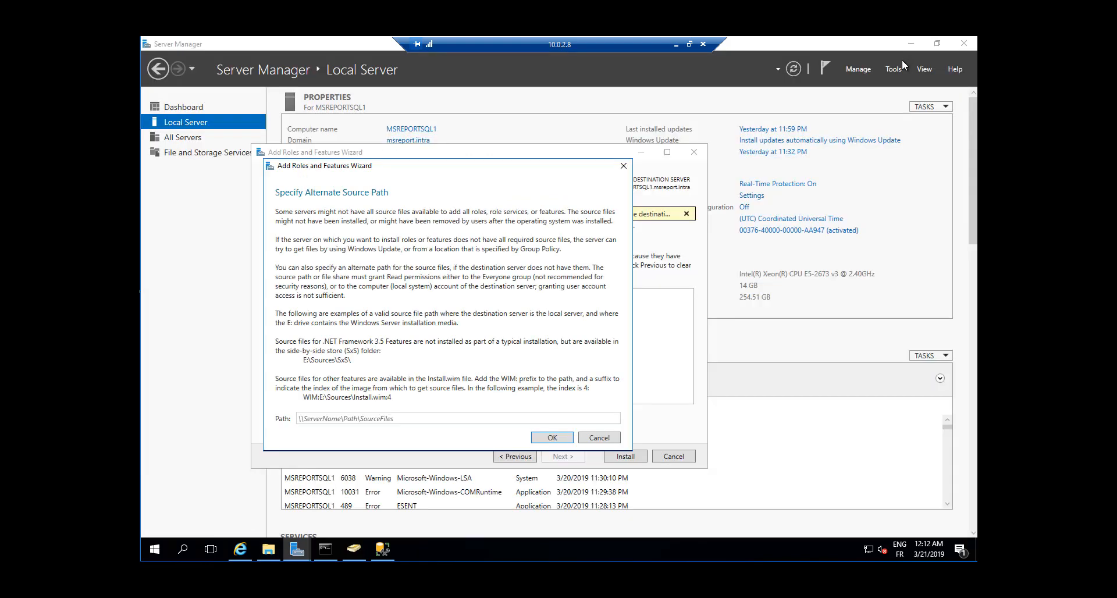
click(369, 419)
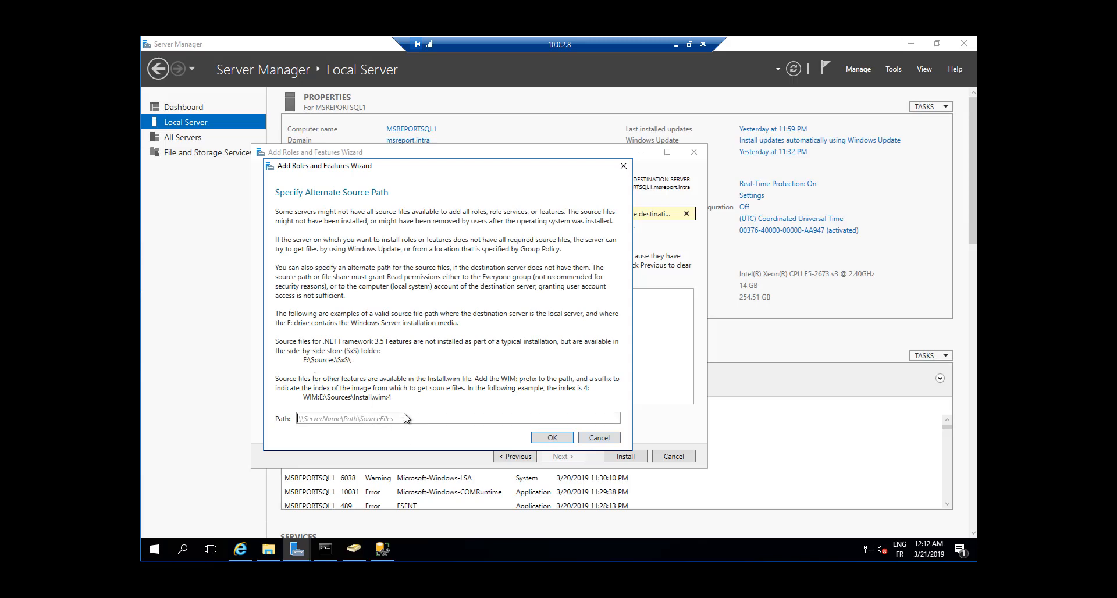
key(ctrl+v)
click(555, 438)
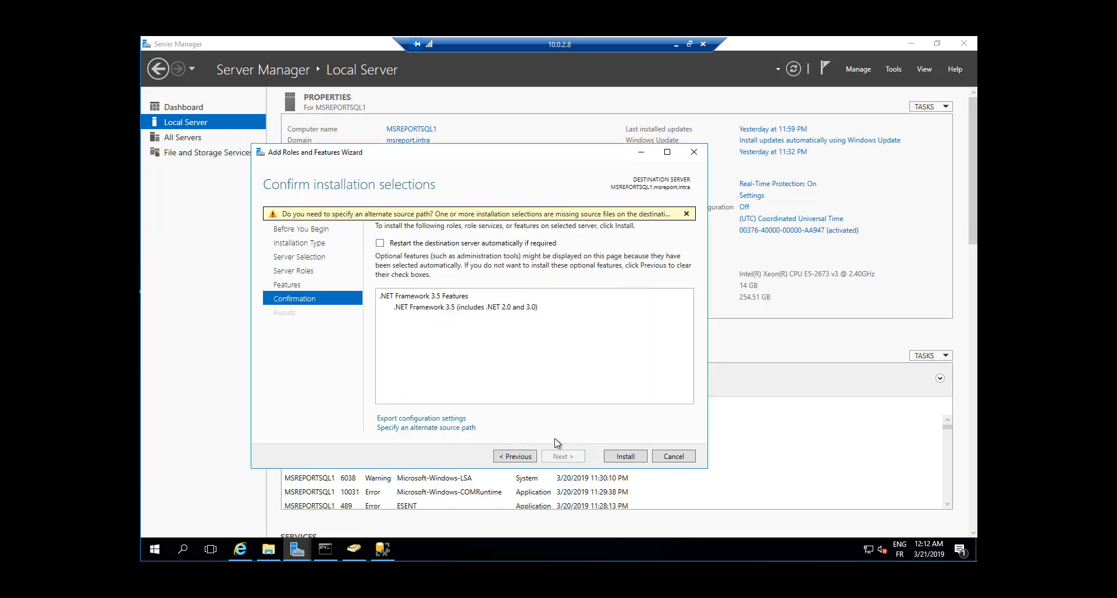
- Install .NET Framework 3.5 Features on MSREPORTSQL1, close the wizard when it finishes, and close Server Manager
click(629, 457)
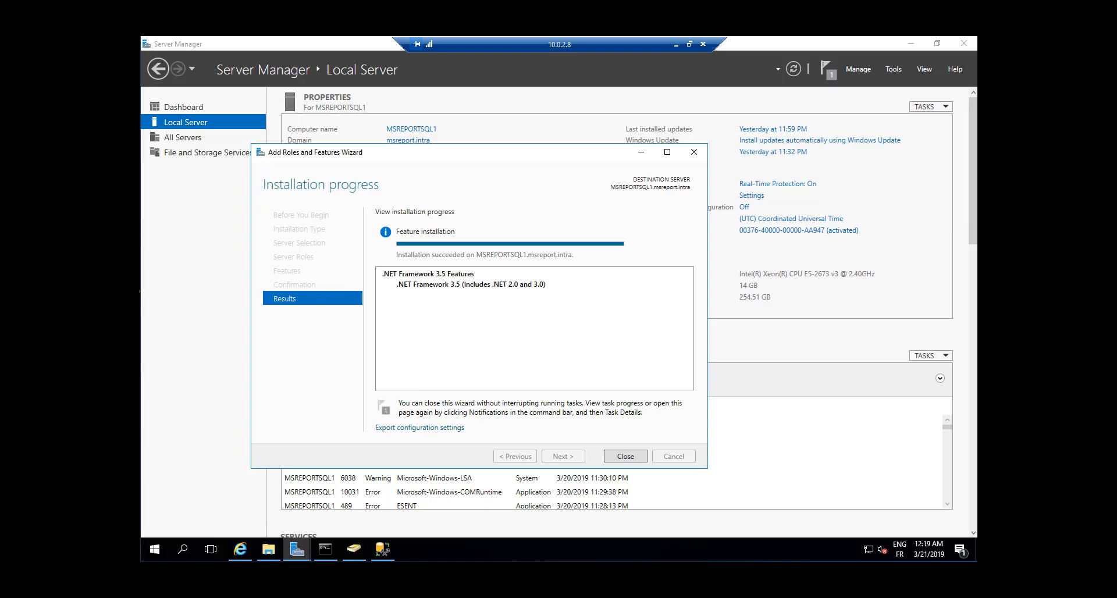
click(626, 456)
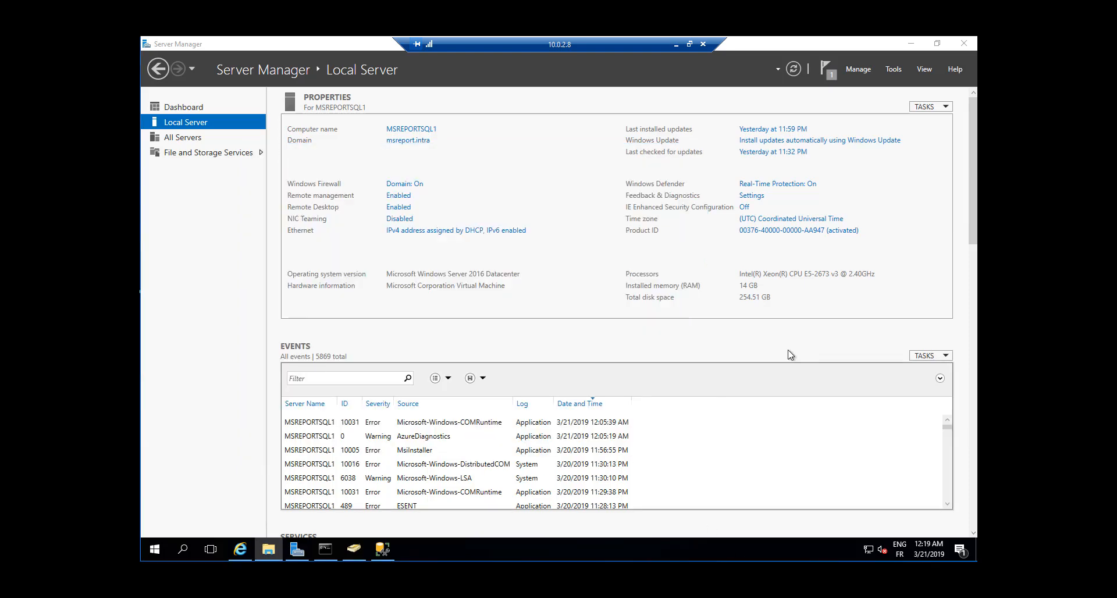
click(960, 46)
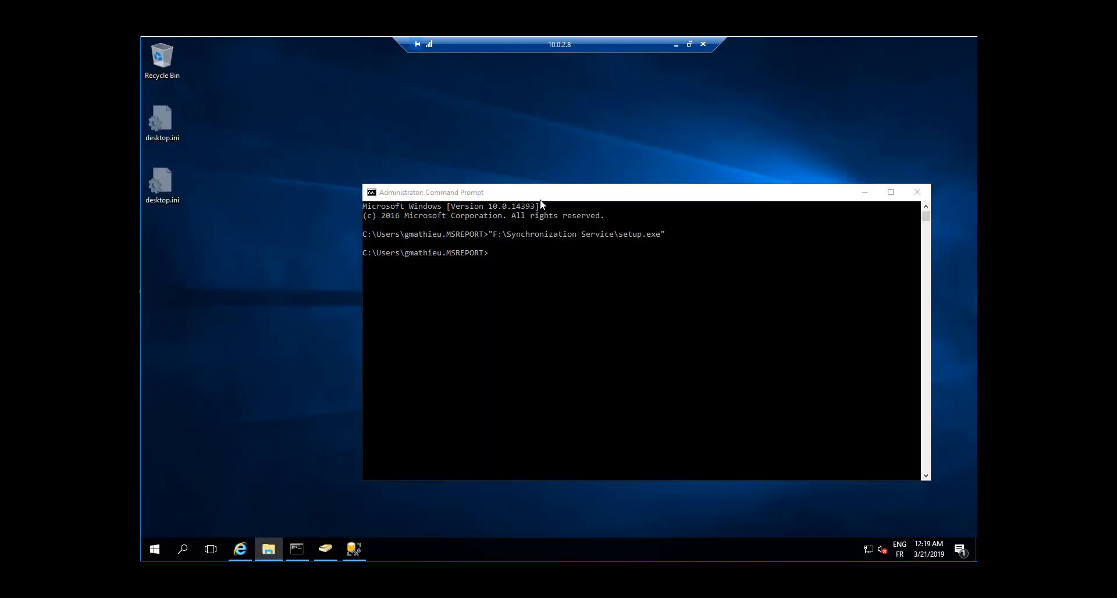
drag(540, 199, 446, 207)
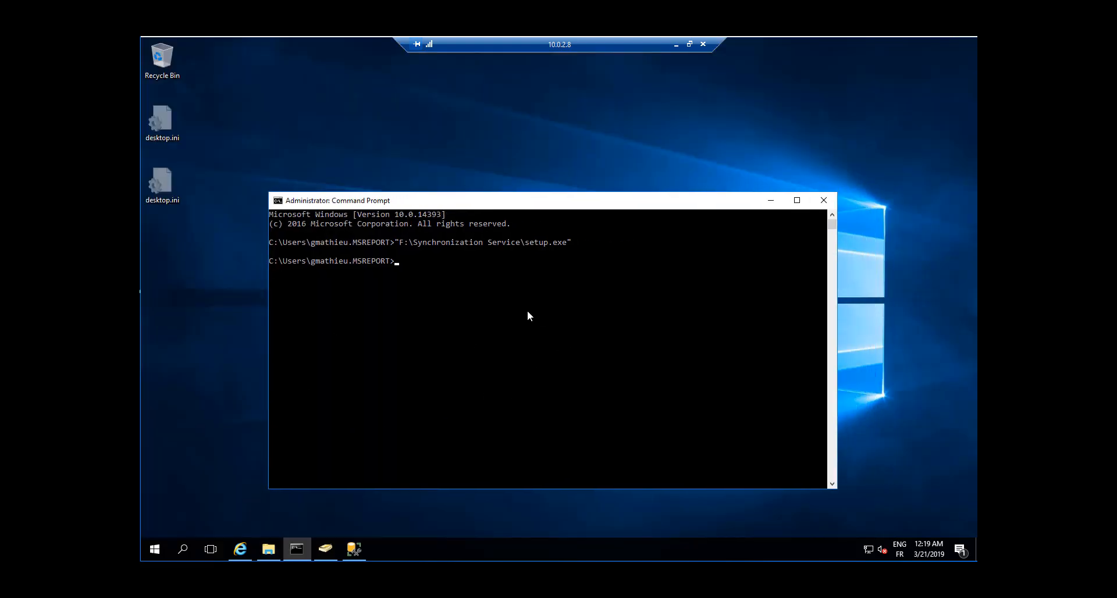
right_click(154, 556)
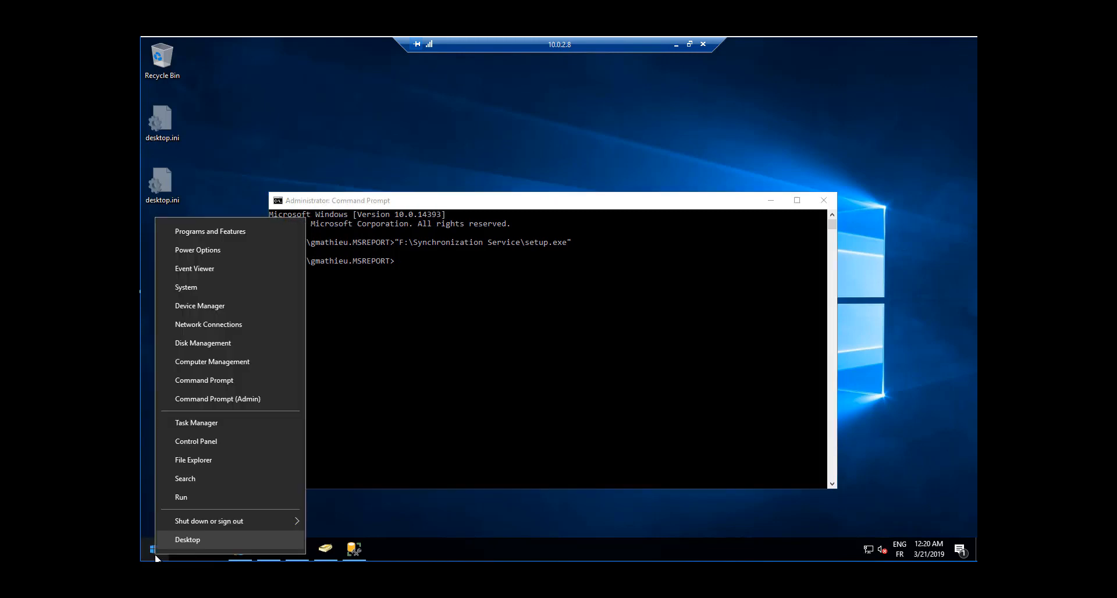
click(207, 399)
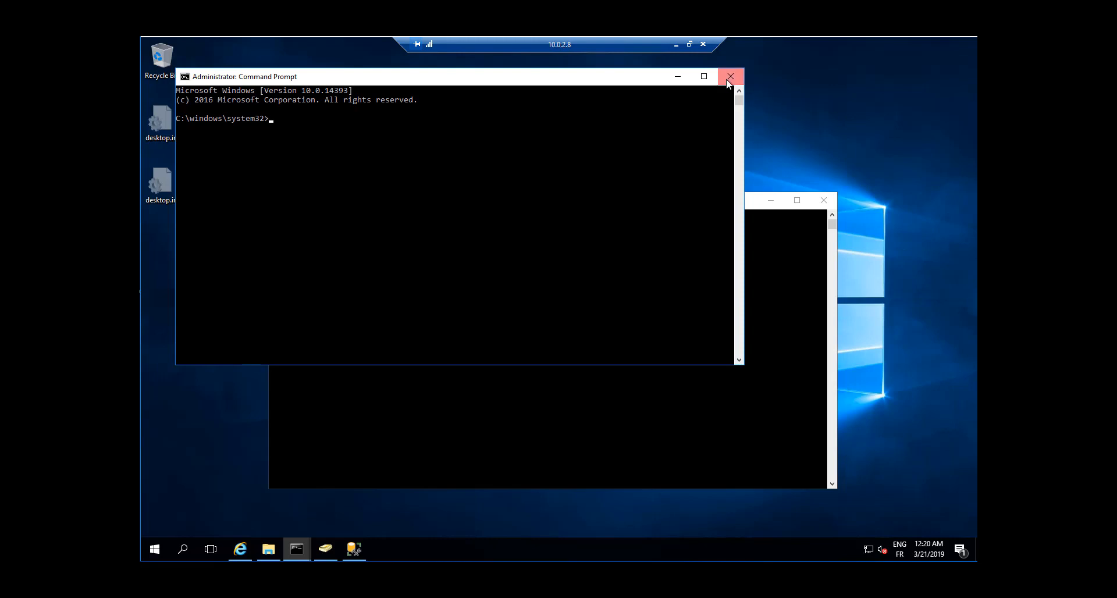
click(729, 78)
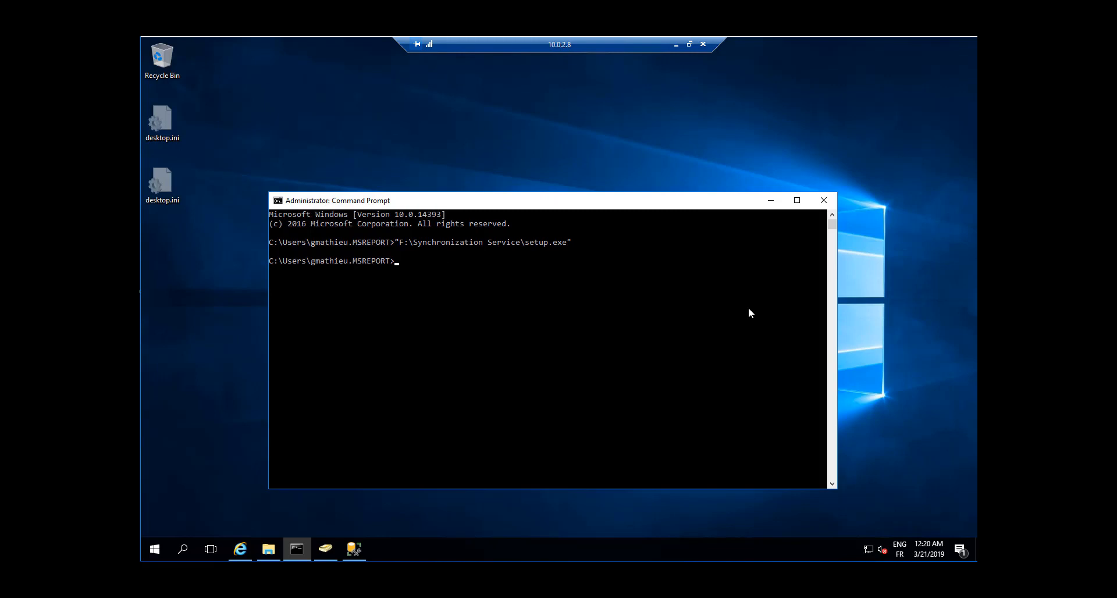
- Rerun "F:\Synchronization Service\setup.exe" in the existing Command Prompt and accept the license terms of the MIM Synchronization Service setup
key(Up)
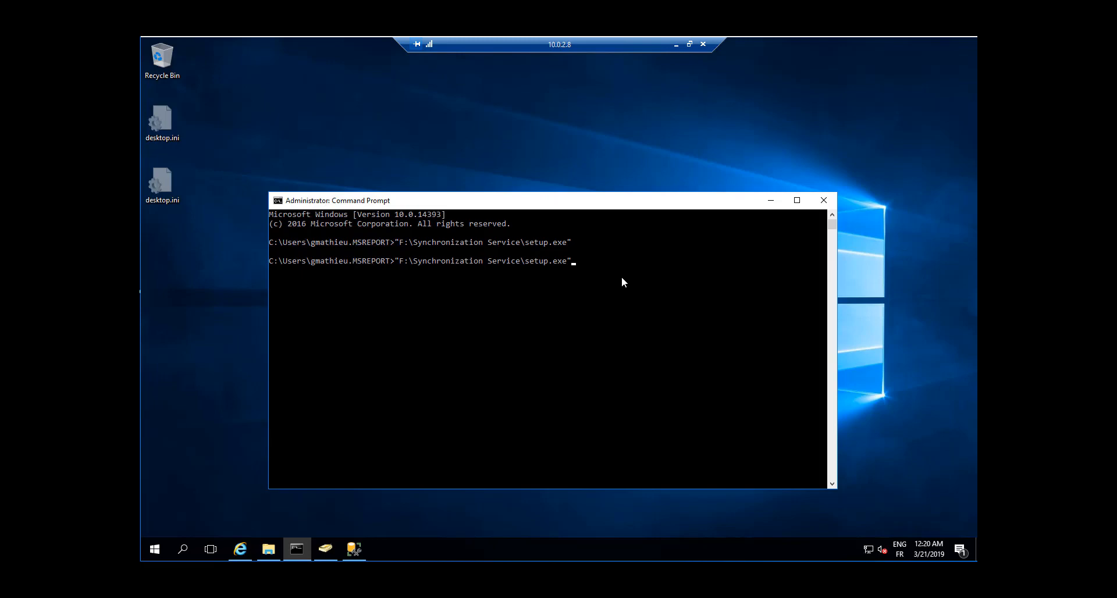
key(Return)
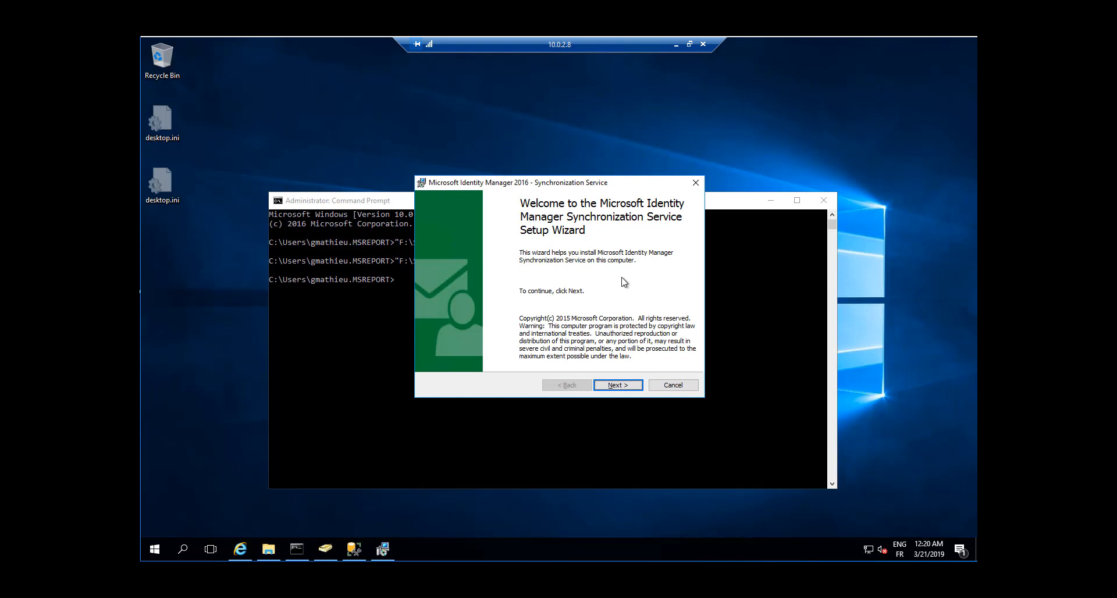
click(617, 383)
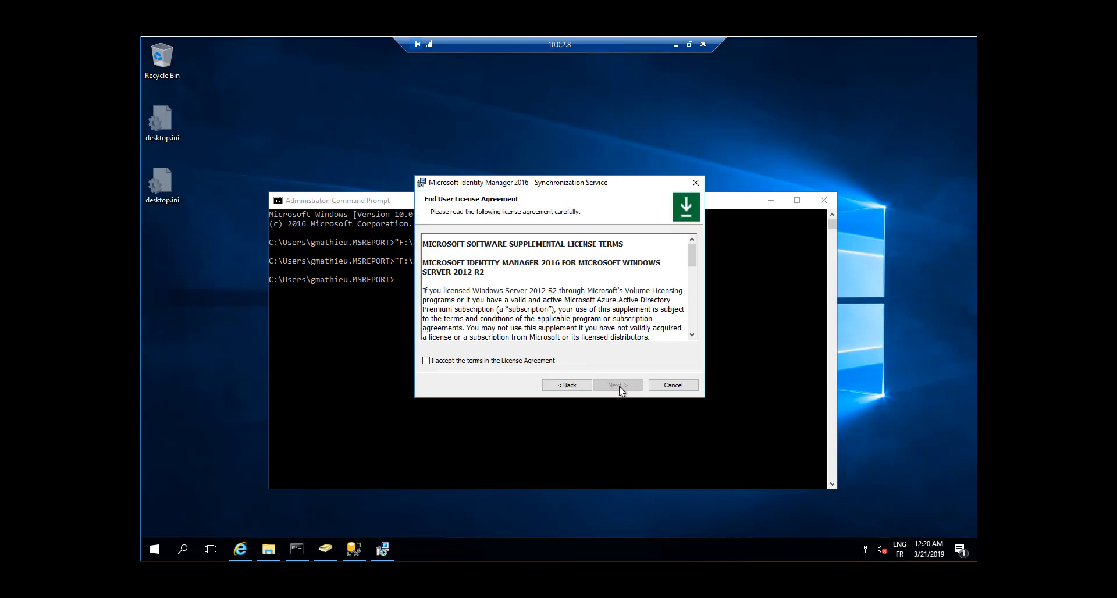
click(431, 361)
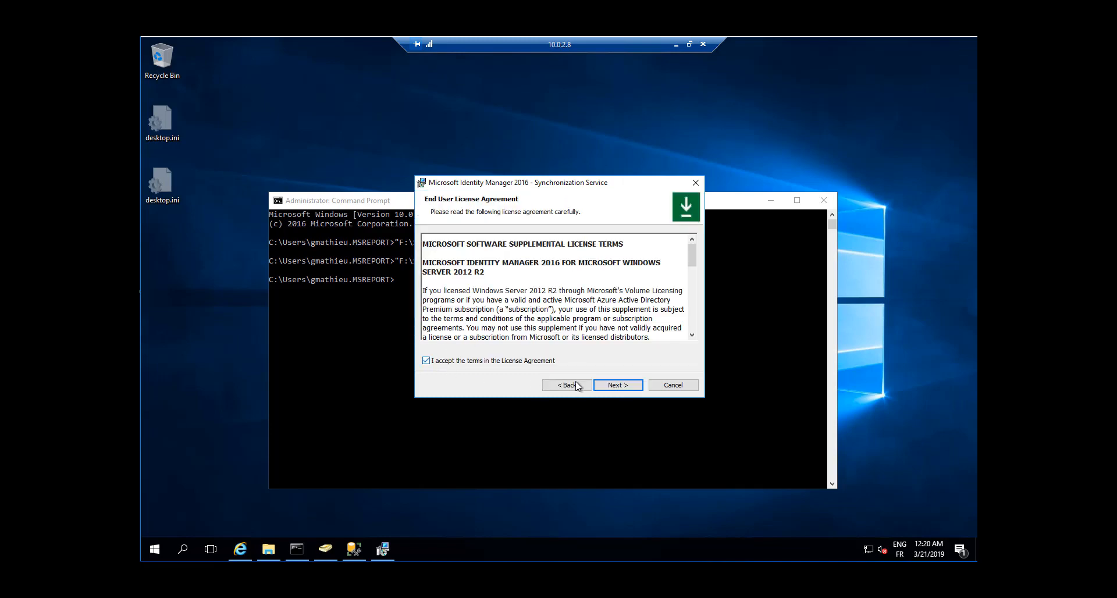
click(614, 386)
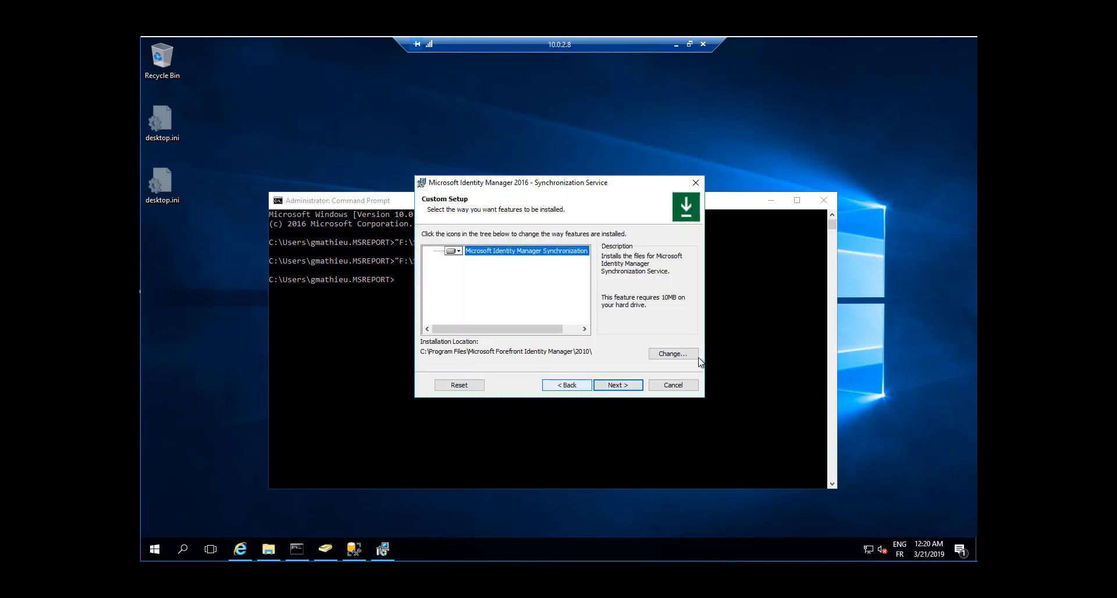
- Change the installation location to G:\Program Files\Microsoft Forefront Identity Manager\2010\, check the drive letter in File Explorer, and accept the custom setup
click(654, 356)
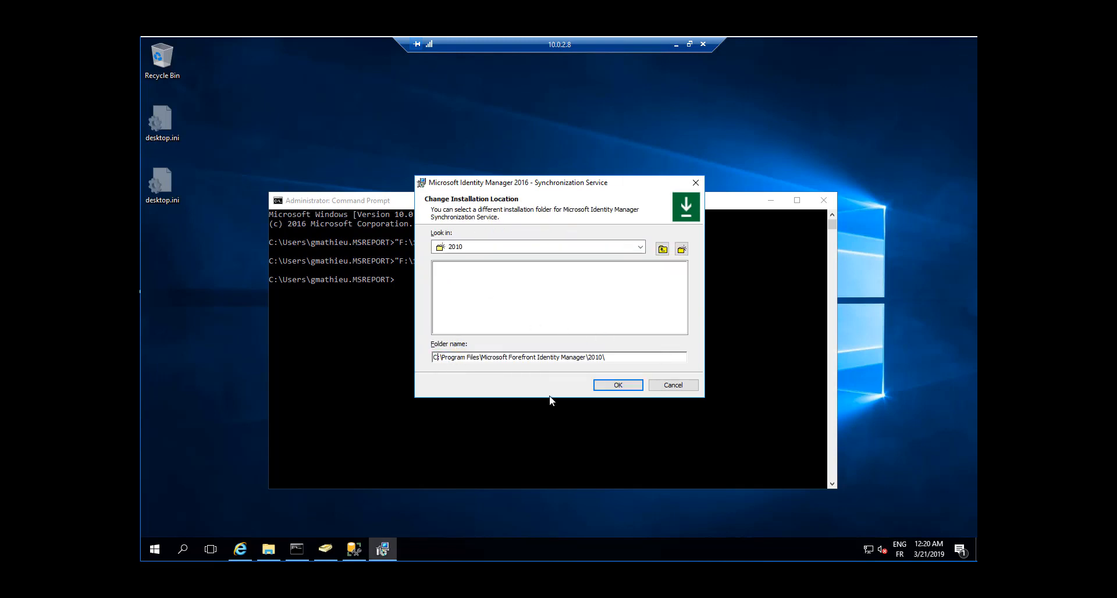
key(BackSpace)
text(G)
click(267, 551)
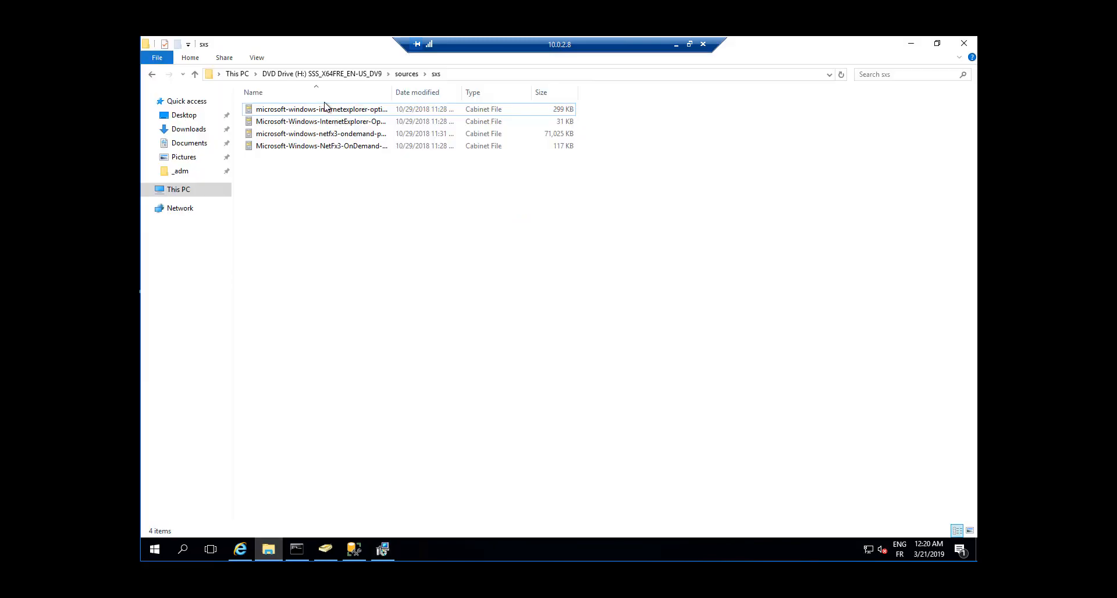
click(234, 75)
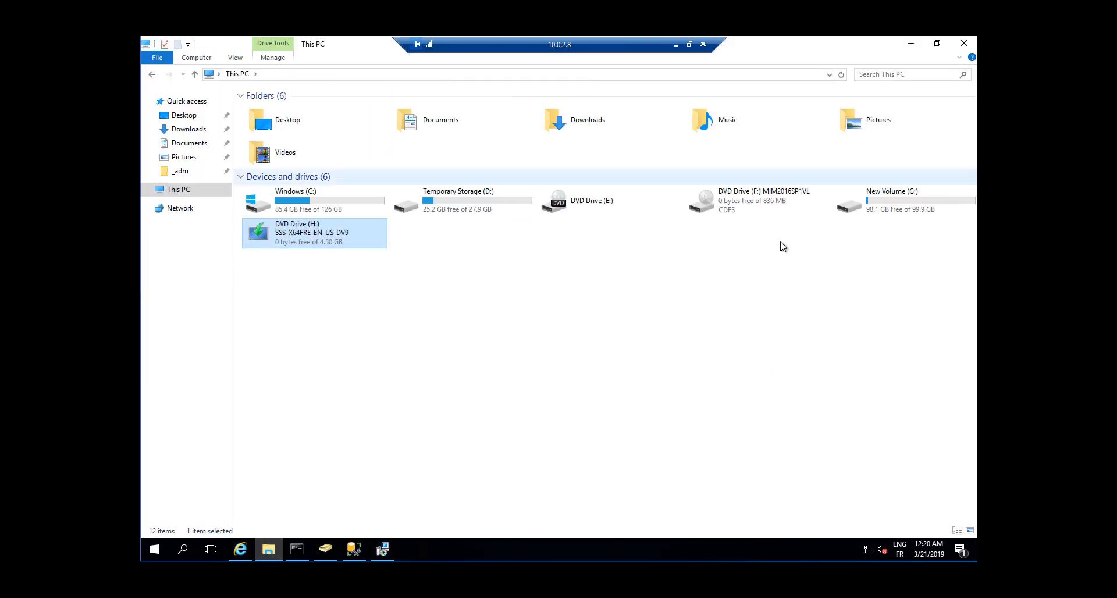
click(910, 45)
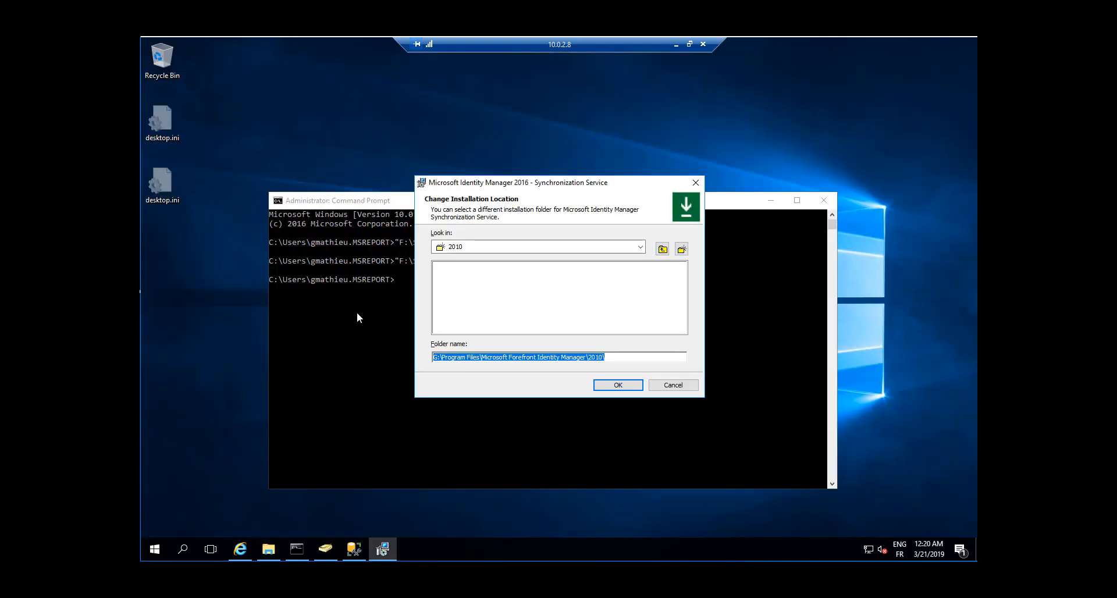
click(619, 386)
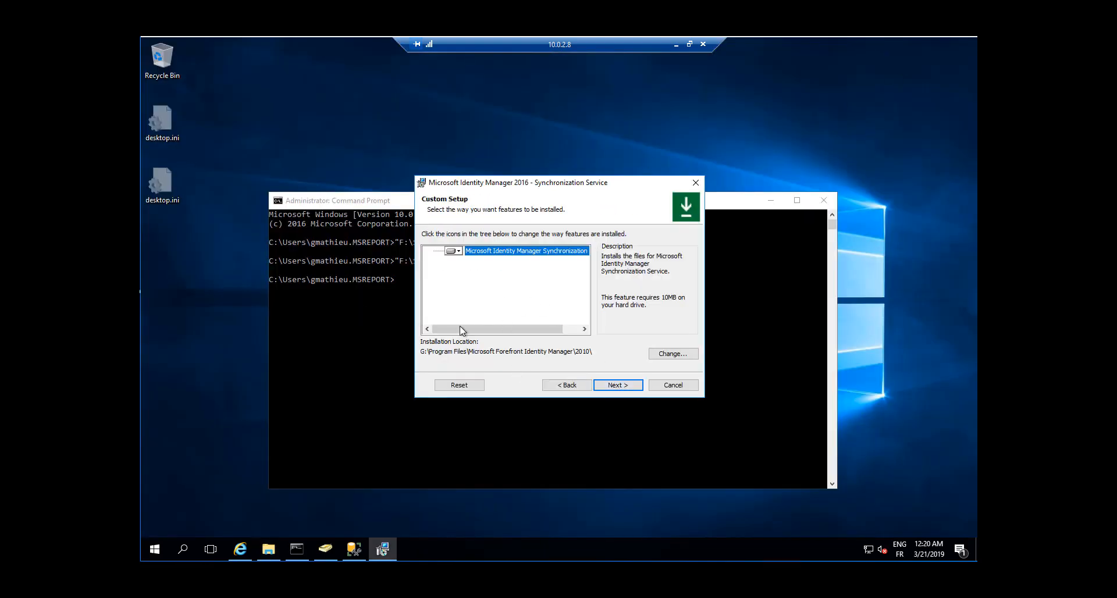
click(620, 383)
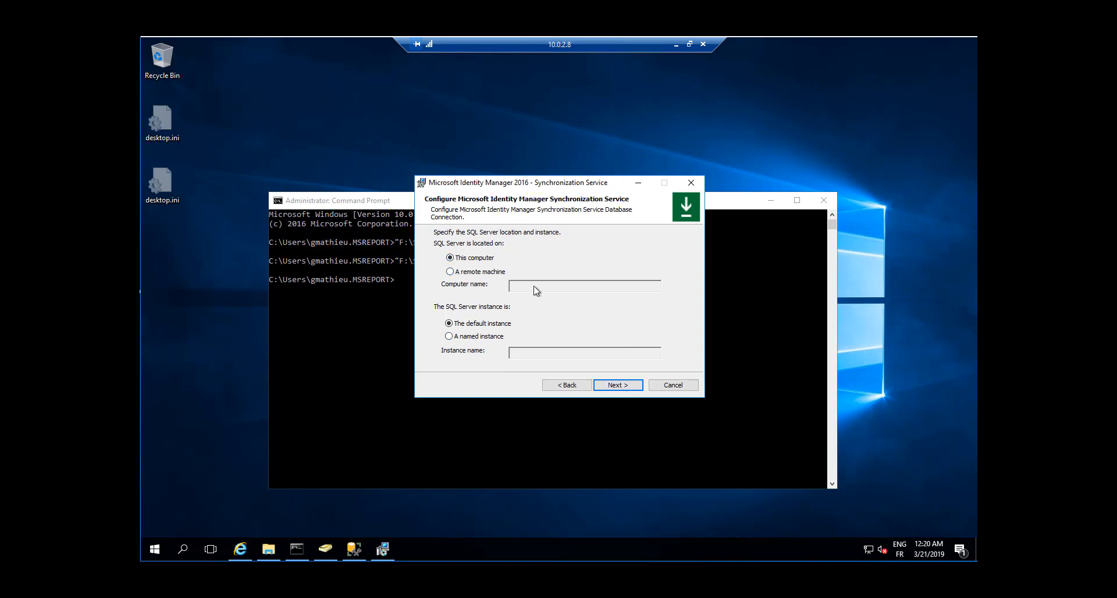
- Set the database connection to the named SQL Server instance MIM on this computer
click(466, 338)
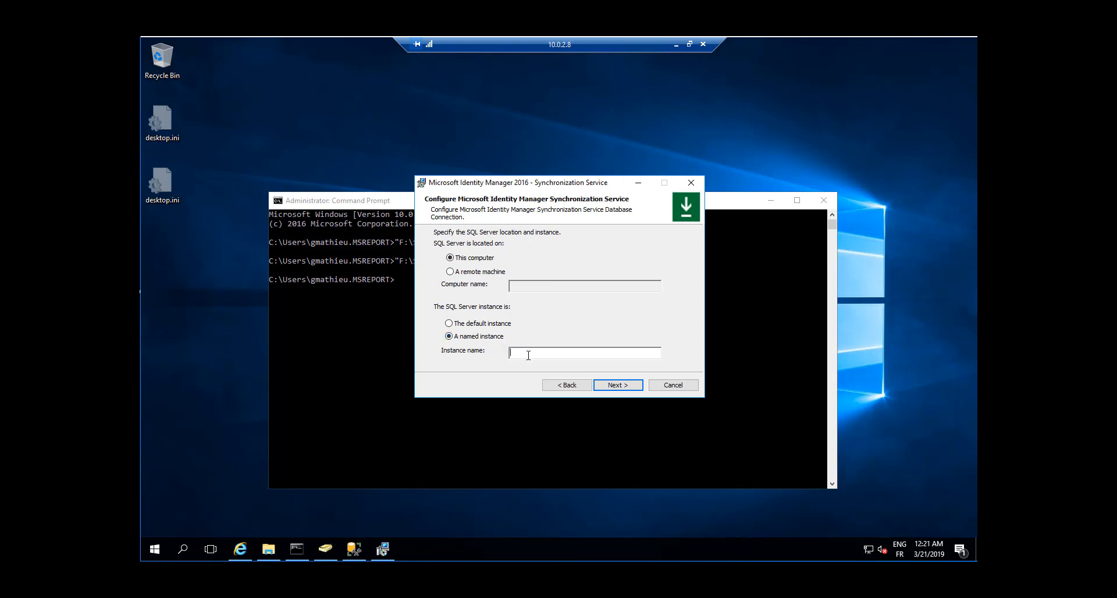
text(MIM)
click(619, 386)
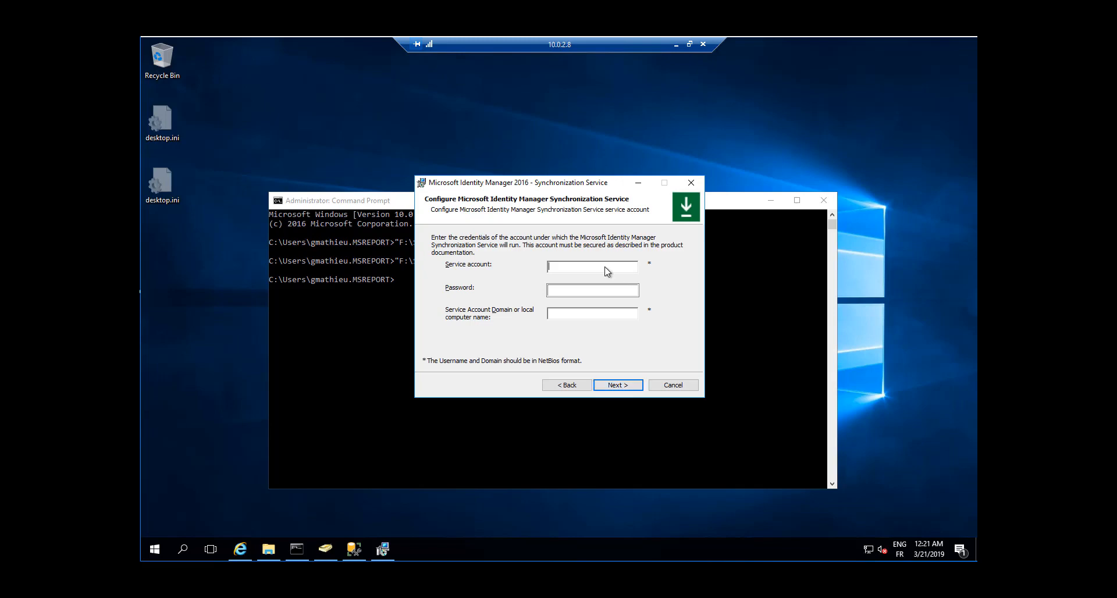
- Copy the svc-mimsync name from its Active Directory user properties into the setup's service account, and enter the account password
click(325, 549)
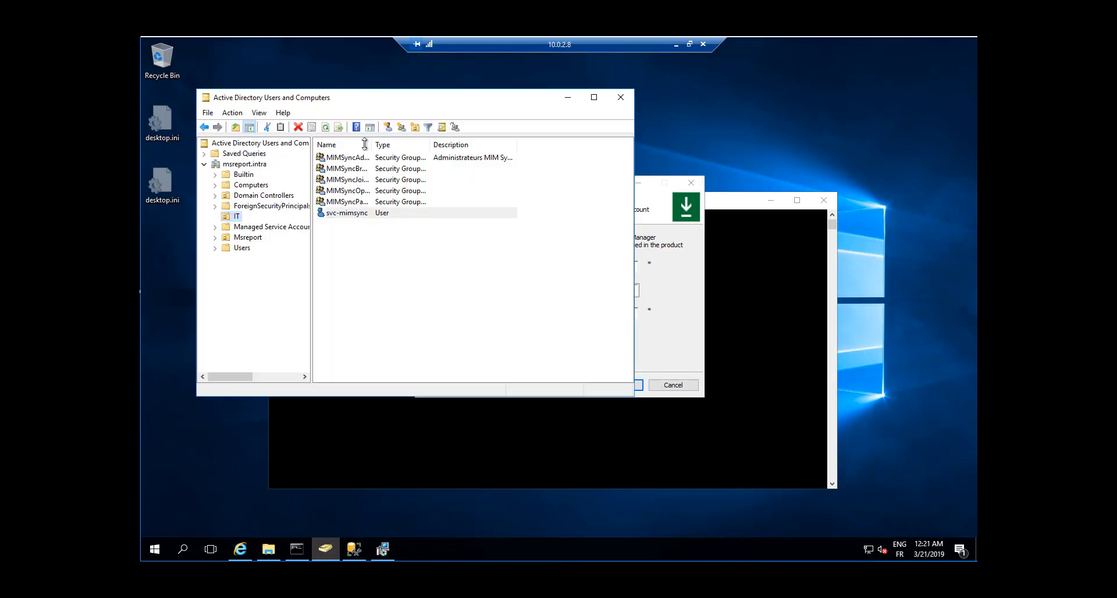
double_click(343, 212)
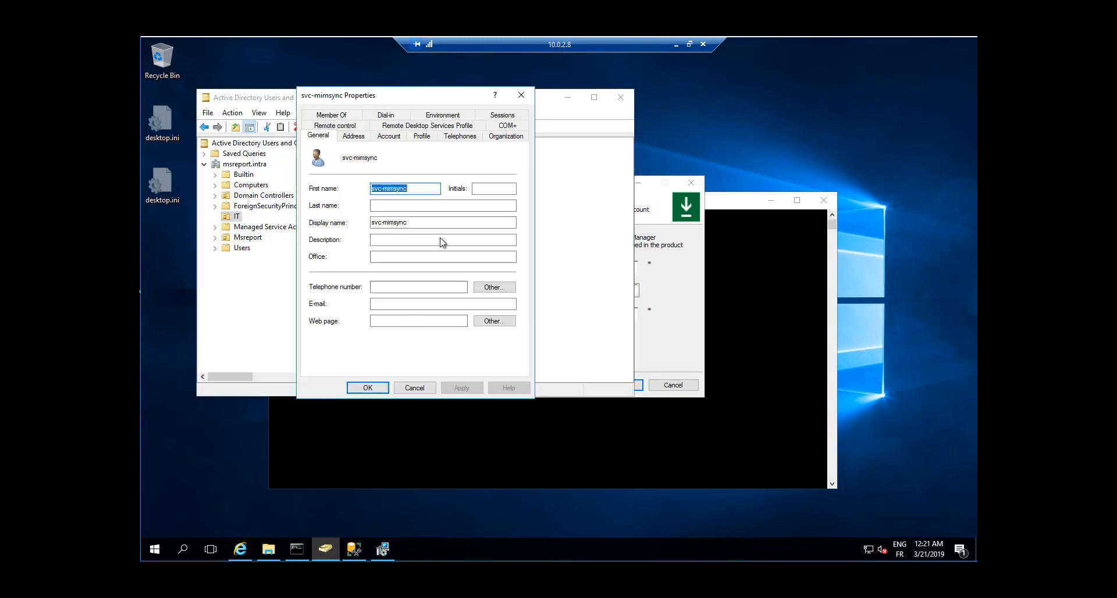
right_click(396, 188)
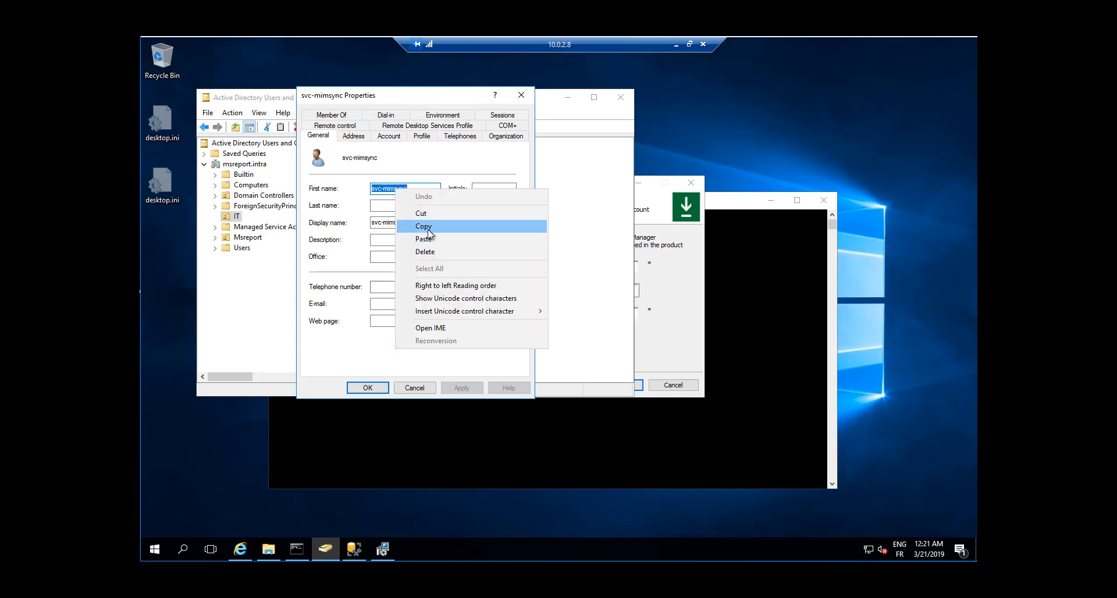
click(424, 226)
click(675, 297)
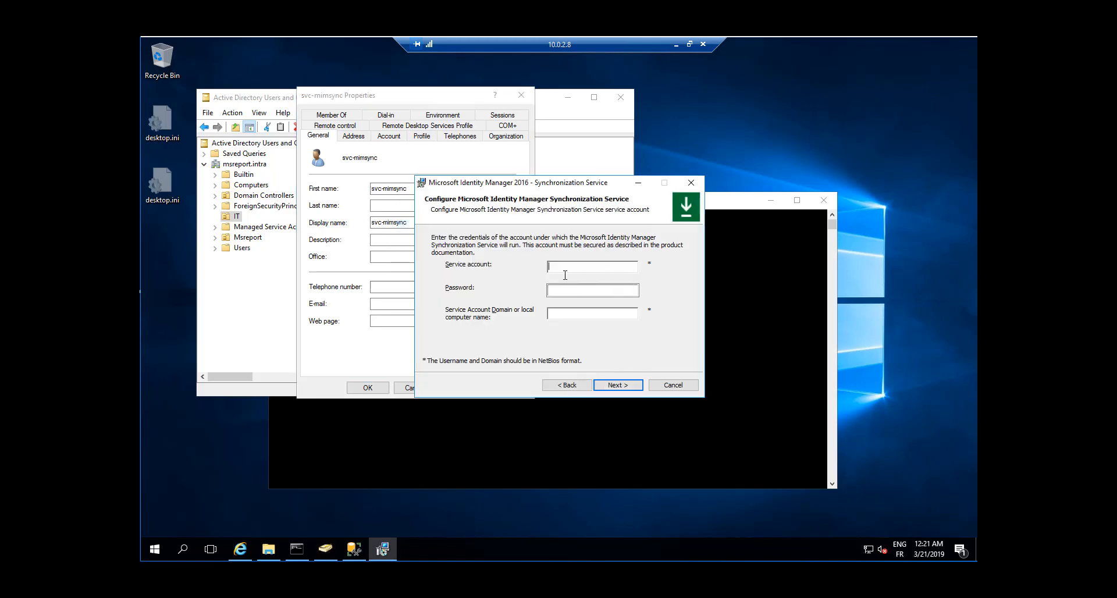
key(ctrl+v)
click(574, 289)
text(************)
key(Tab)
- Copy the MSREPORT domain name from the svc-mimsync account properties into the service account domain, and continue to the security groups
click(388, 135)
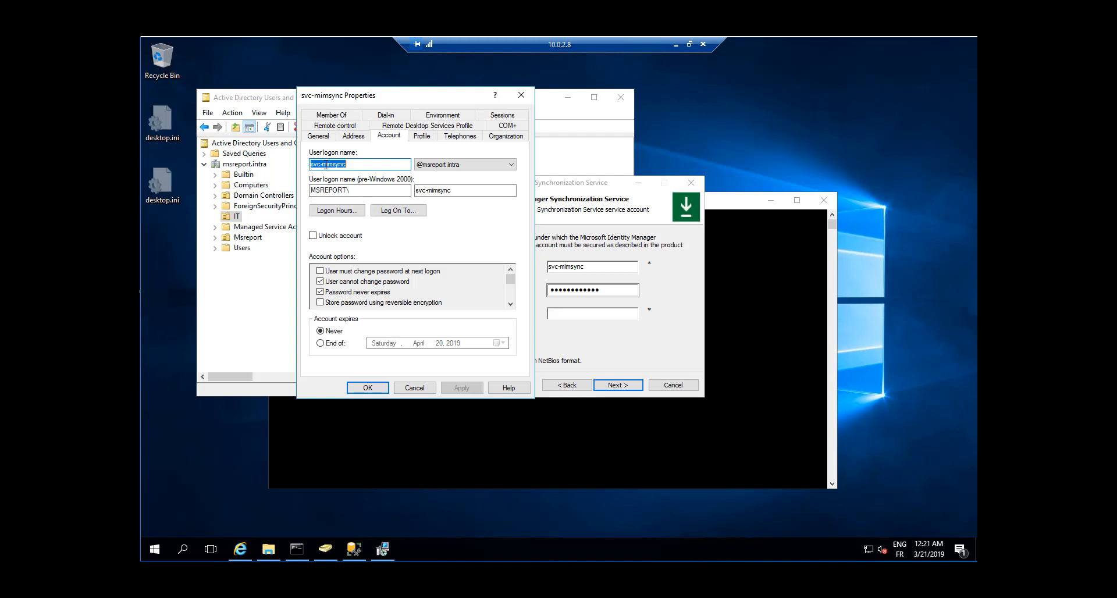
click(356, 191)
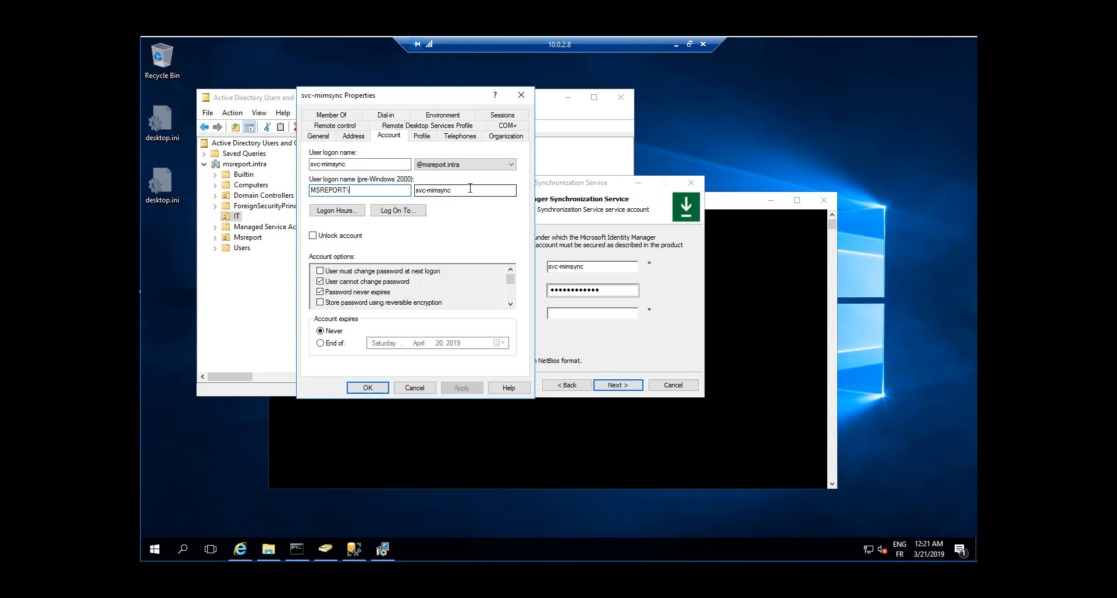
double_click(372, 191)
right_click(335, 189)
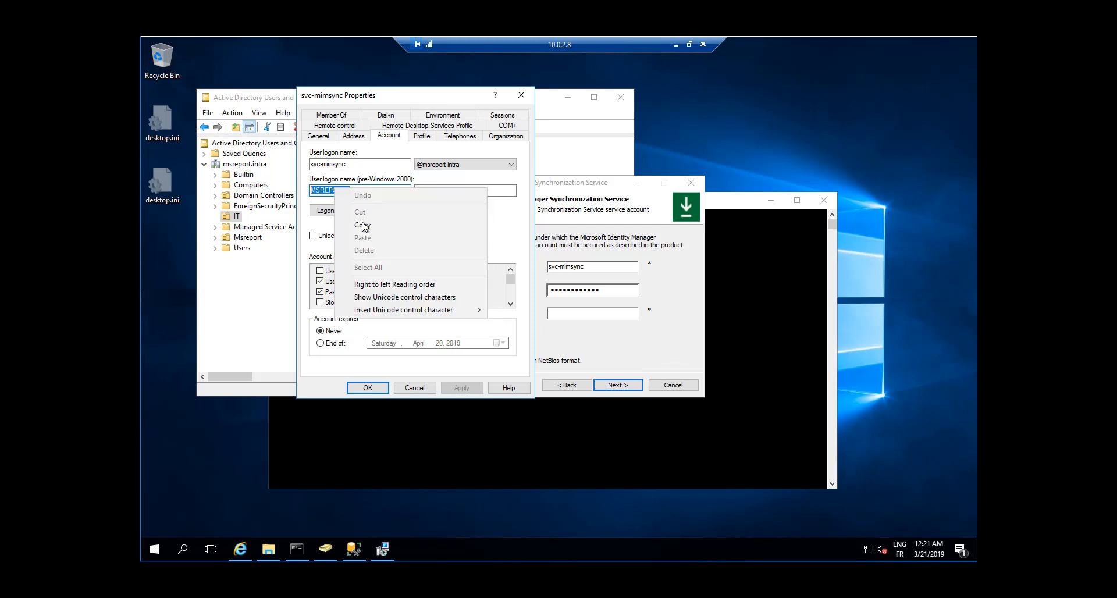
click(362, 225)
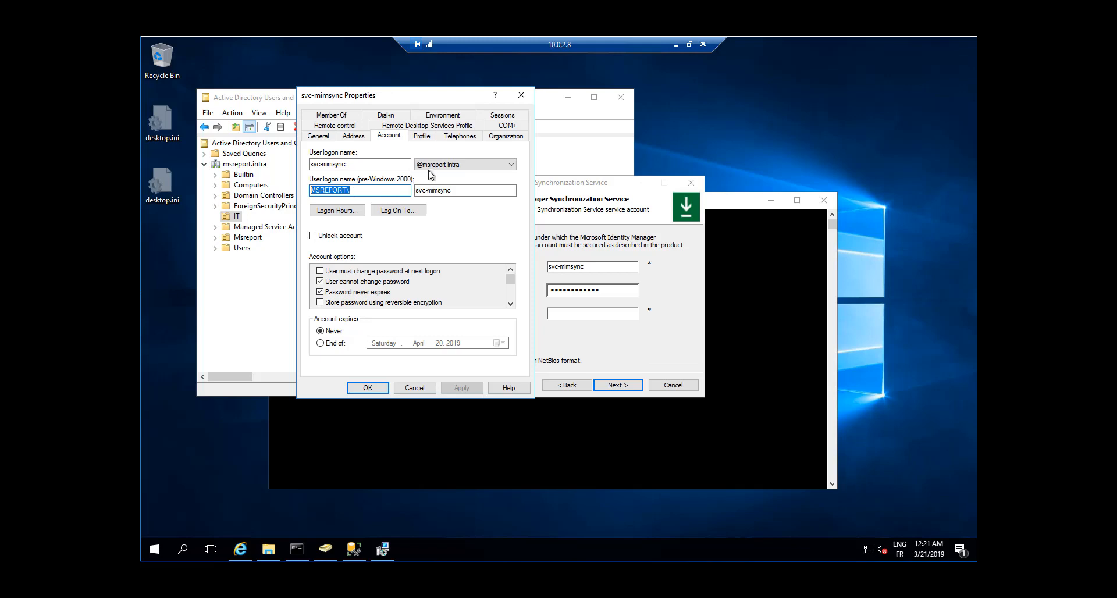
click(578, 312)
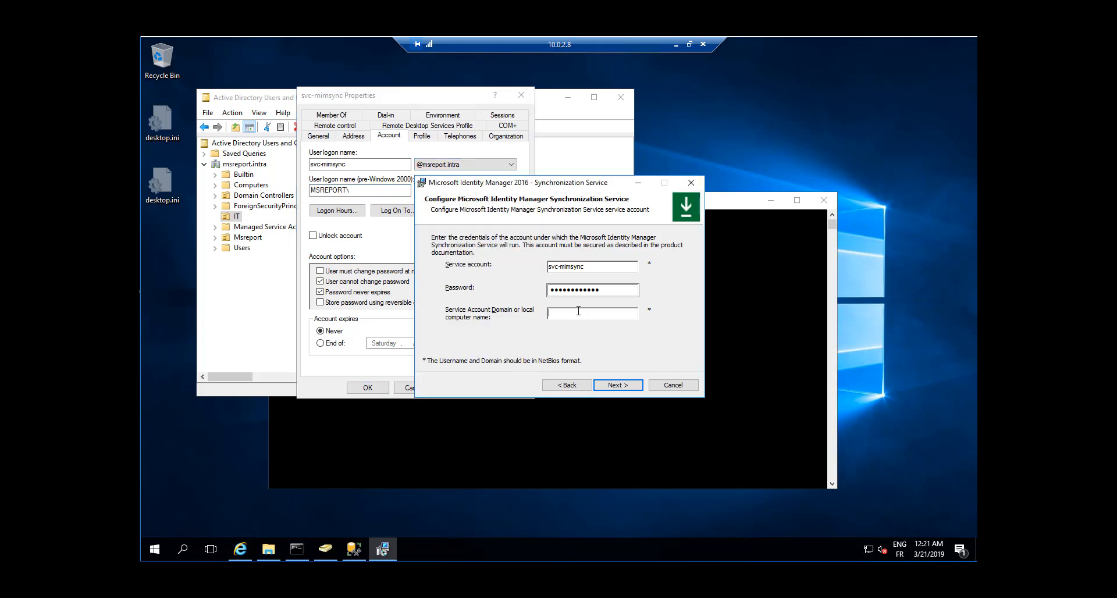
key(ctrl+v)
click(622, 385)
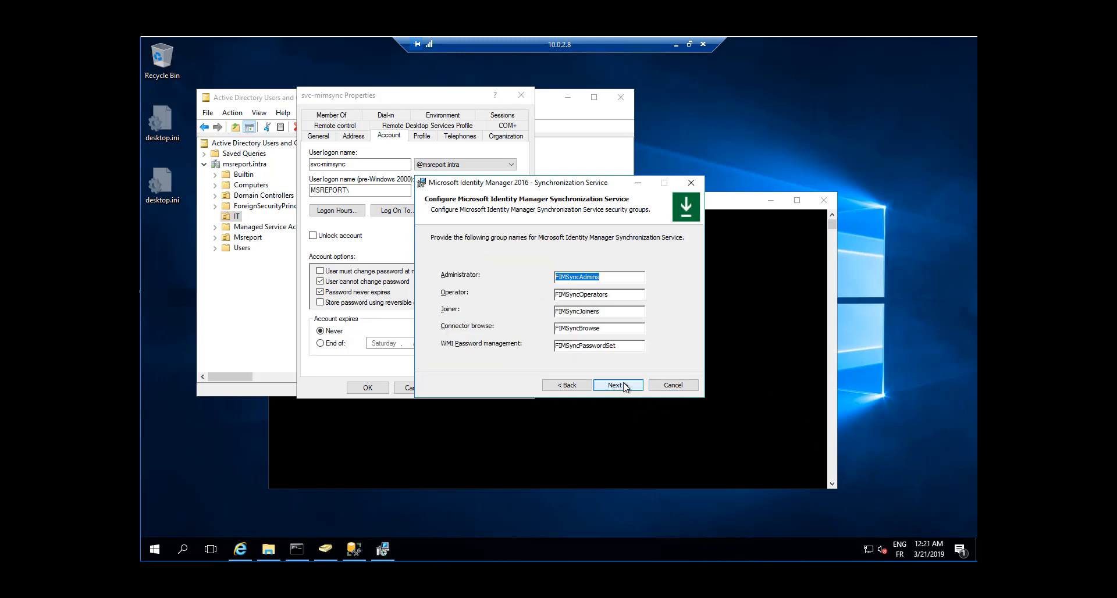
- Set the Administrator security group to MSREPORT\MIMSyncAdmins
click(557, 277)
key(ctrl+v)
key(shift+Right)
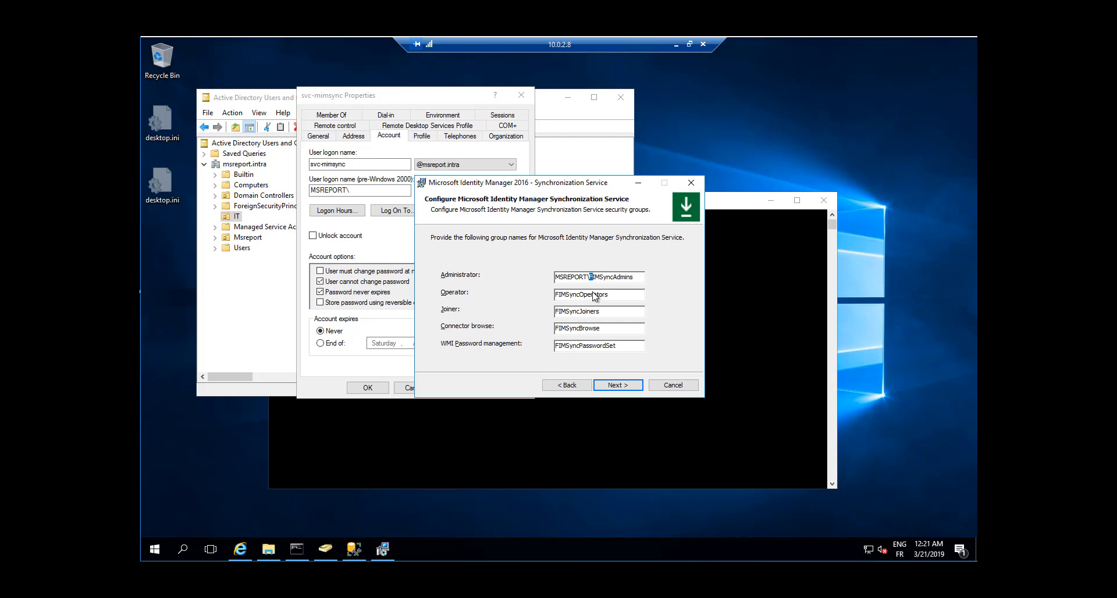
text(M)
- Copy the MSREPORT\M prefix from the Administrator group and use it to set the Operator group to MSREPORT\MIMSyncOperators
key(shift+Left)
key(shift+Left)
key(shift+Left)
key(shift+Left)
key(shift+Left)
key(shift+Left)
key(shift+Left)
key(shift+Left)
key(shift+Left)
click(568, 295)
key(ctrl+v)
text(M)
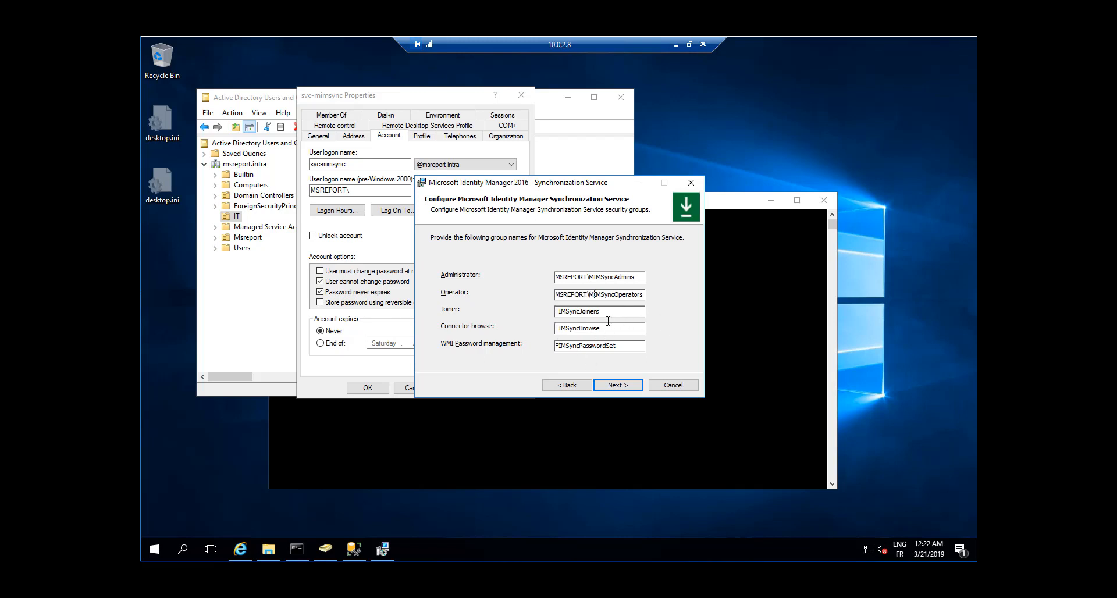
- Set the Joiner group to MSREPORT\MIMSyncJoiners and the Connector browse group to MSREPORT\MIMSyncBrowse
click(556, 311)
key(shift+Right)
key(ctrl+v)
click(556, 329)
key(shift+Right)
key(ctrl+v)
- Set the WMI Password management group to MSREPORT\MIMSyncPasswordSet and accept the security group names
click(604, 347)
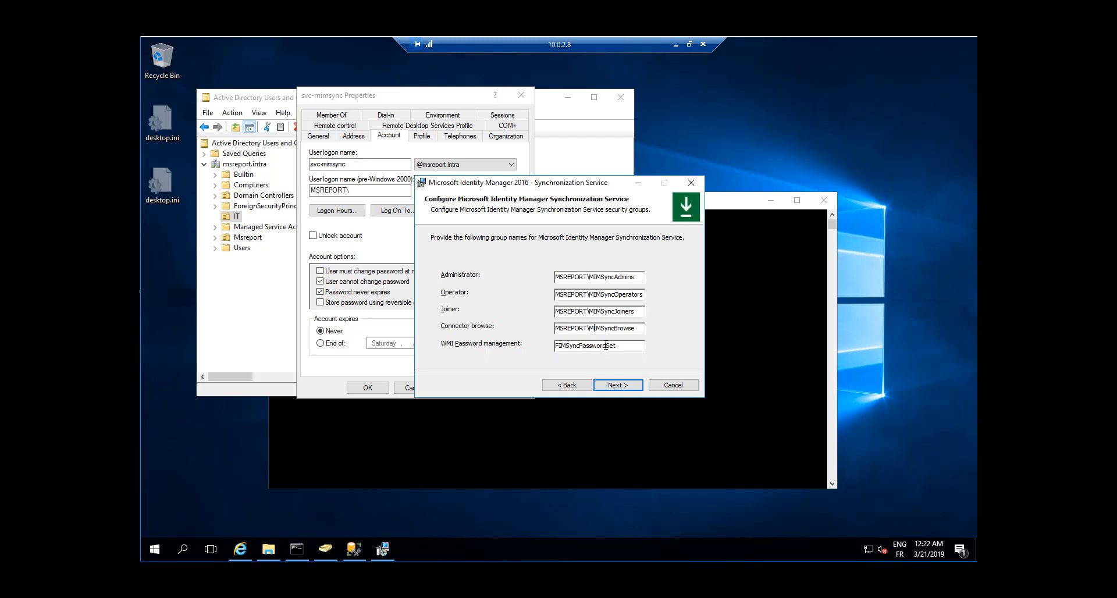
click(556, 345)
key(shift+Right)
key(ctrl+v)
click(627, 312)
click(623, 295)
click(621, 385)
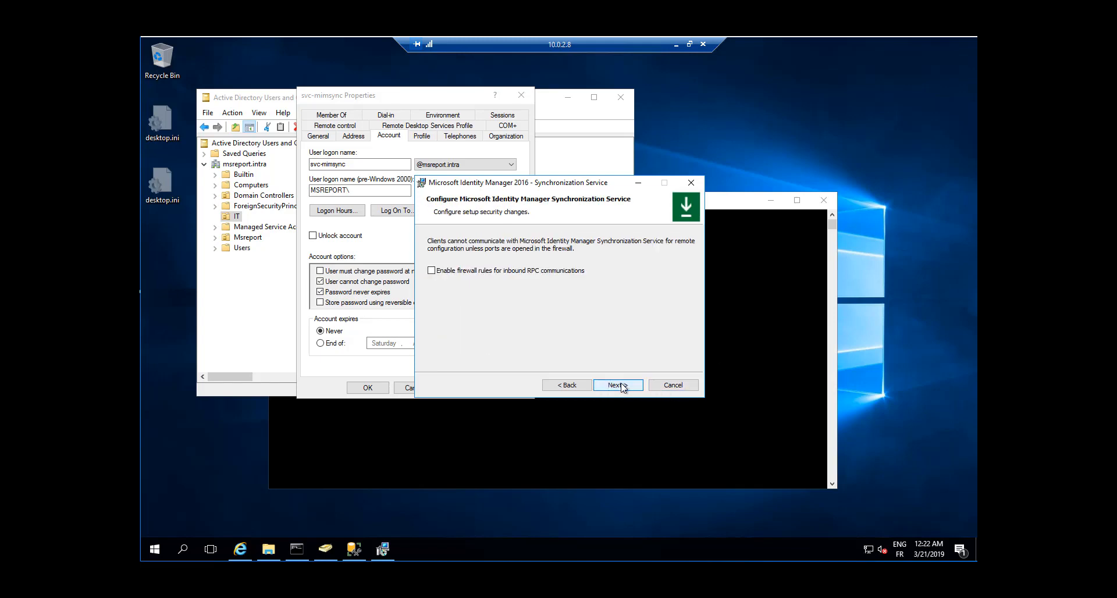
- Enable the firewall rules for inbound RPC communications and start the installation, dismissing the service account security warning
click(431, 270)
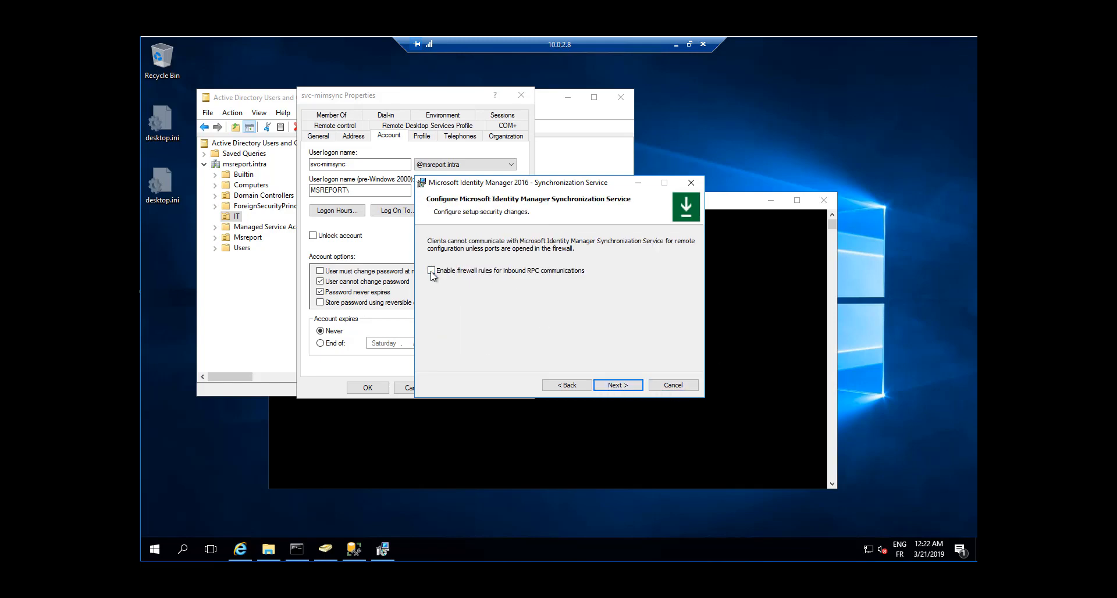
click(617, 385)
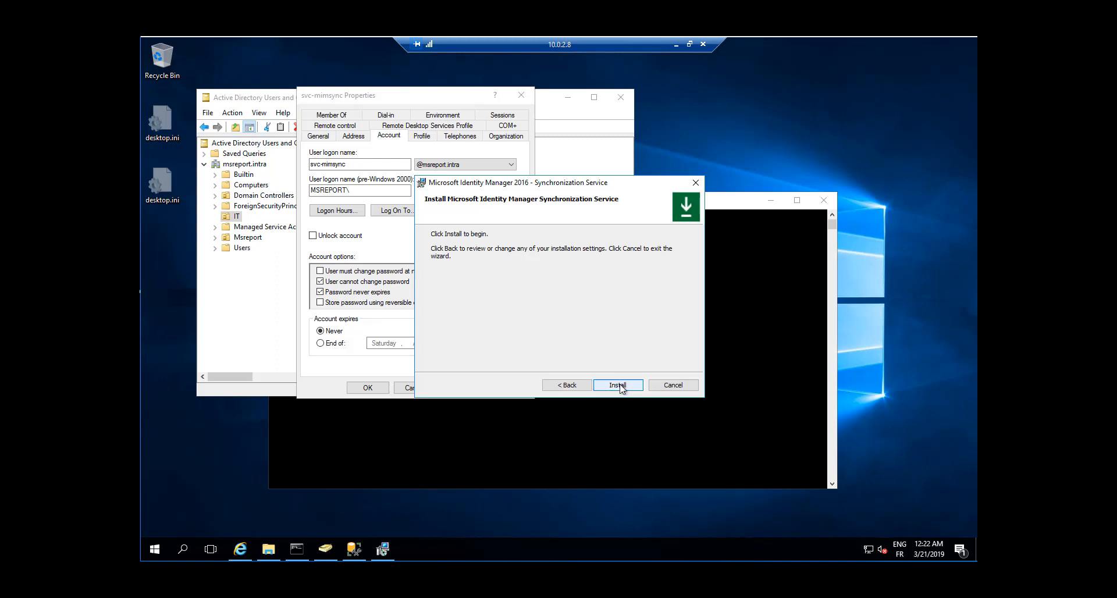
click(619, 385)
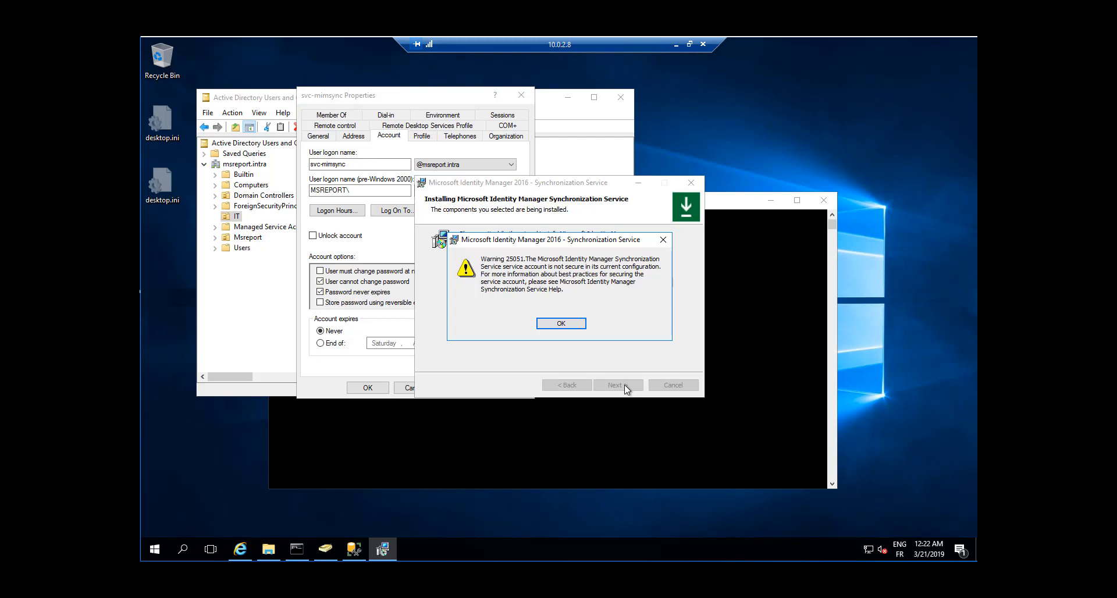
click(561, 323)
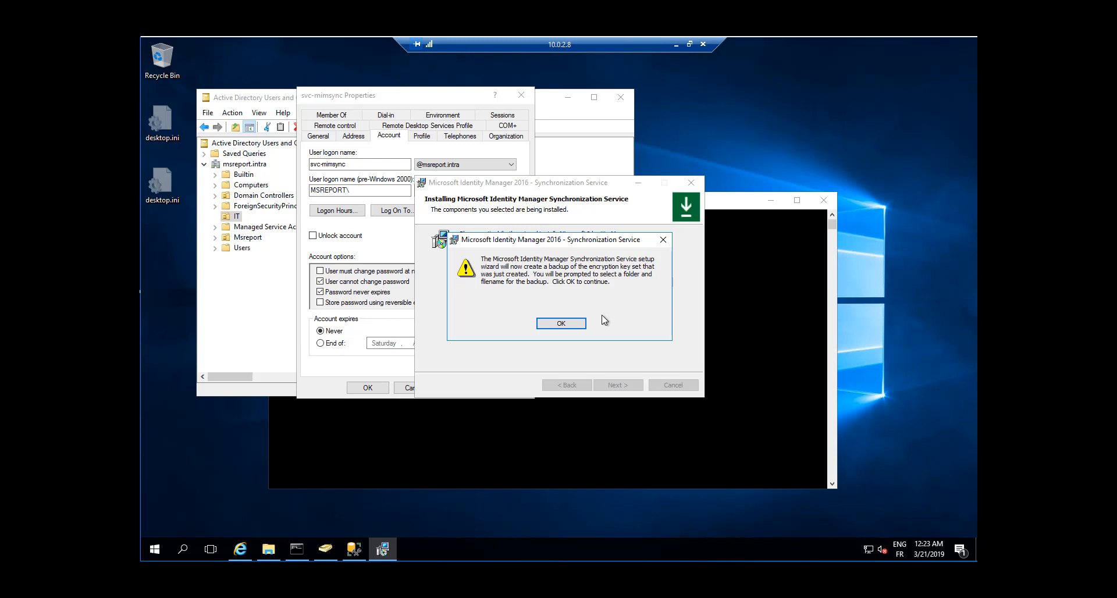
- Create a folder named EncryptedKey in C:\_adm for the encryption key set backup and open it
click(572, 326)
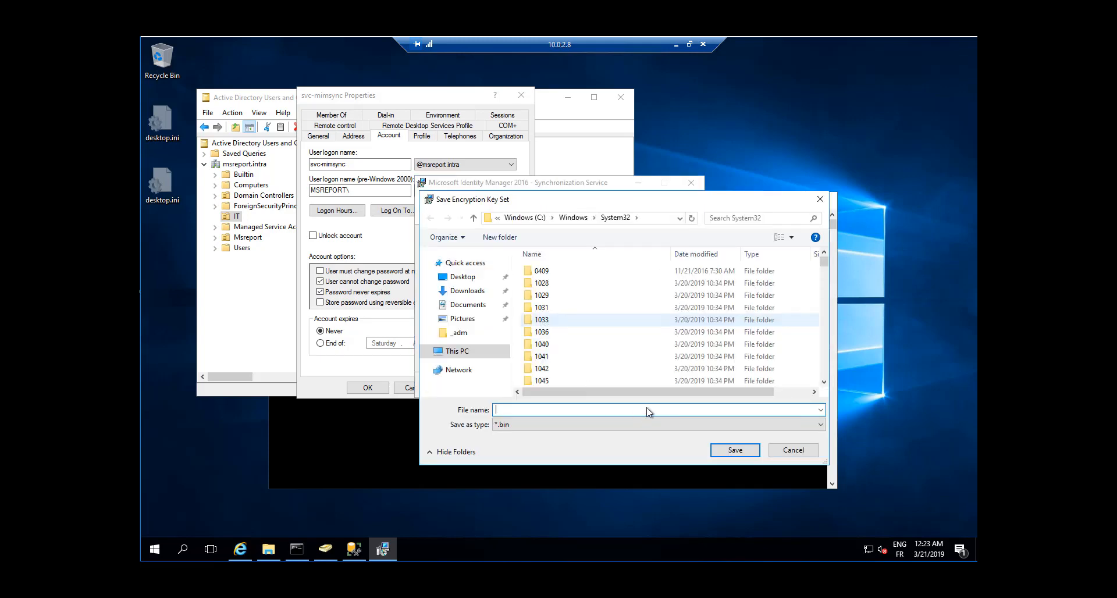
click(462, 276)
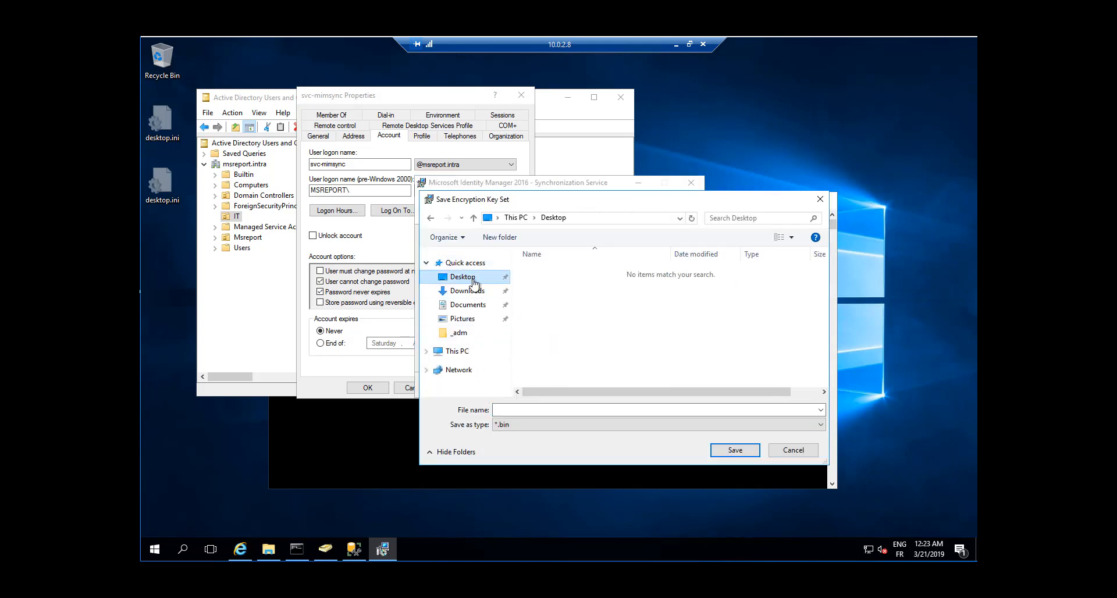
click(454, 352)
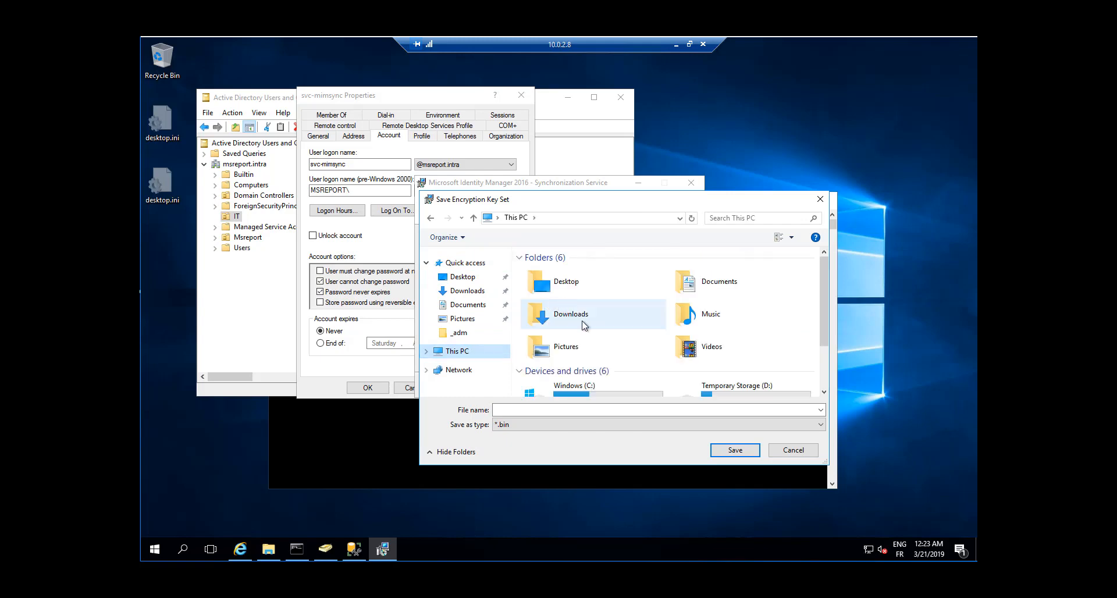
double_click(583, 389)
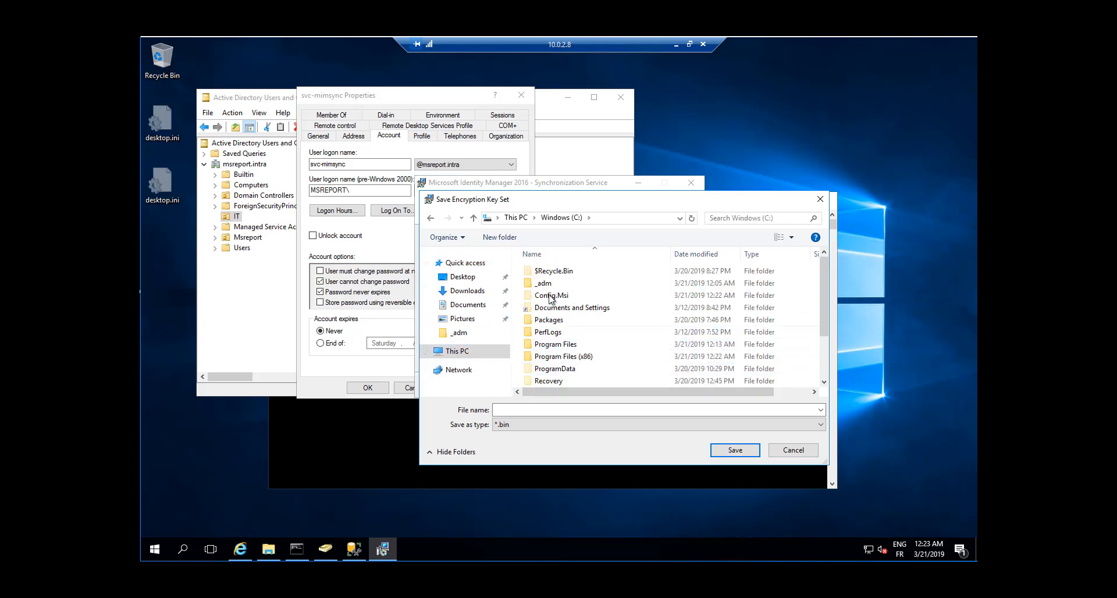
double_click(551, 284)
right_click(562, 315)
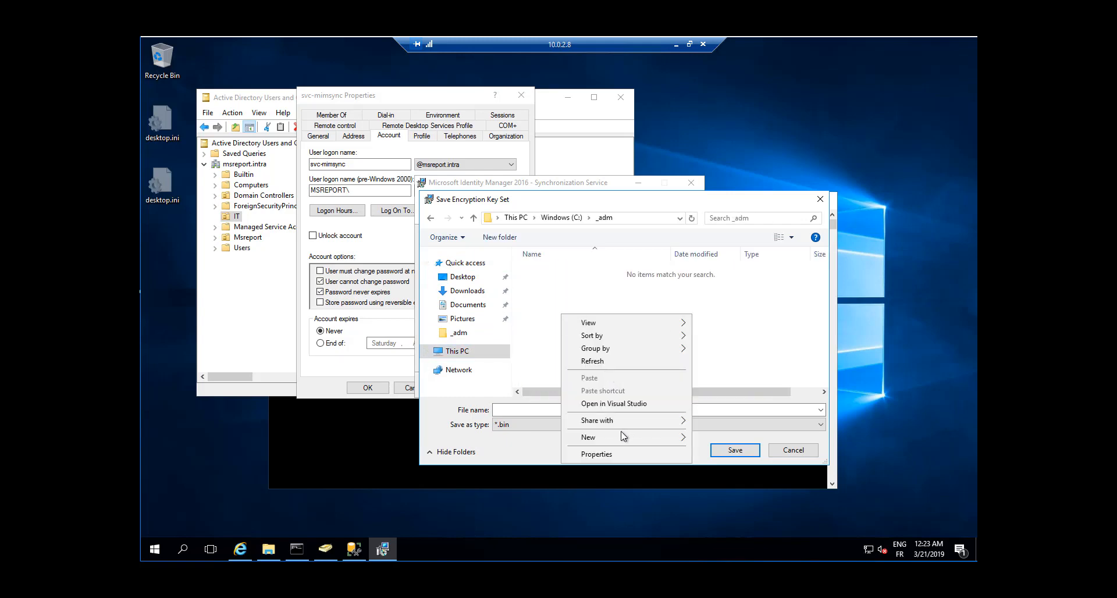
mouse_move(631, 438)
click(719, 439)
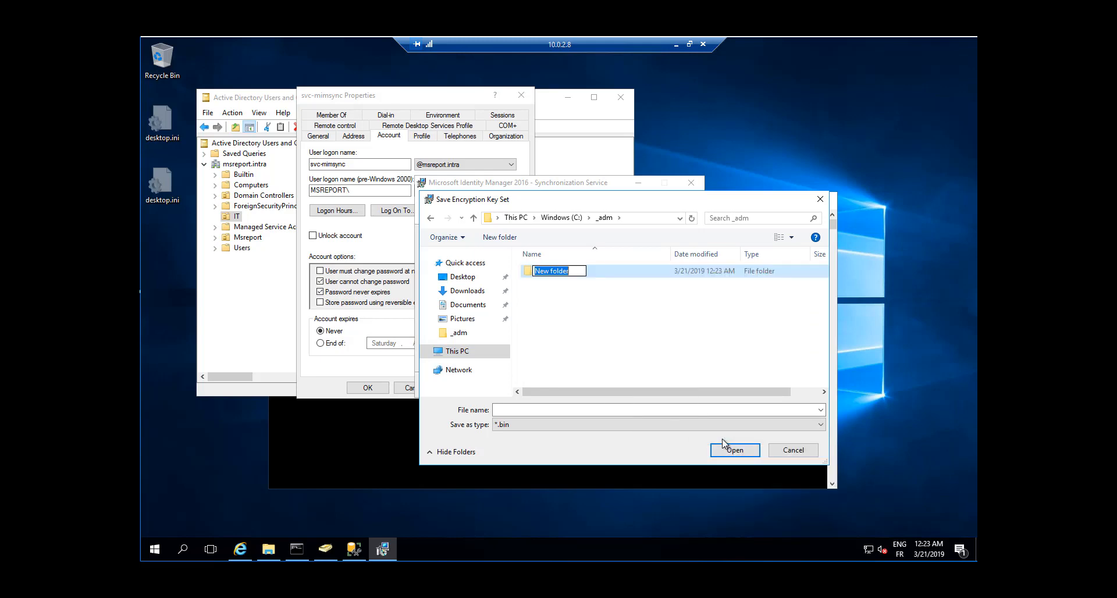
text(EncryptedKey)
key(Return)
click(727, 449)
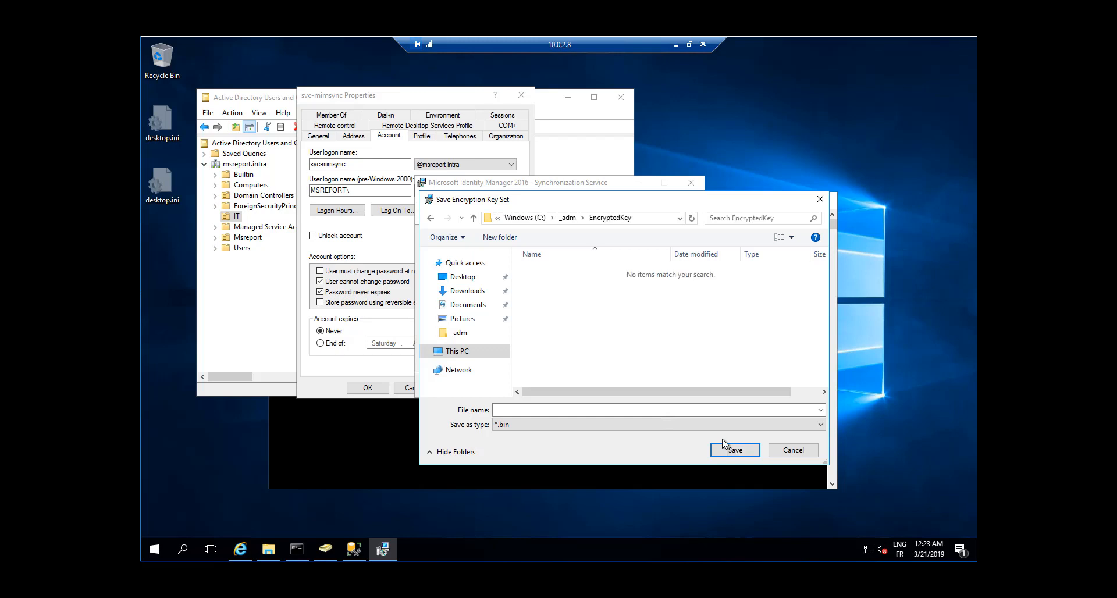
- Save the encryption key set backup as EncryptedKey and finish the Synchronization Service setup wizard
click(517, 411)
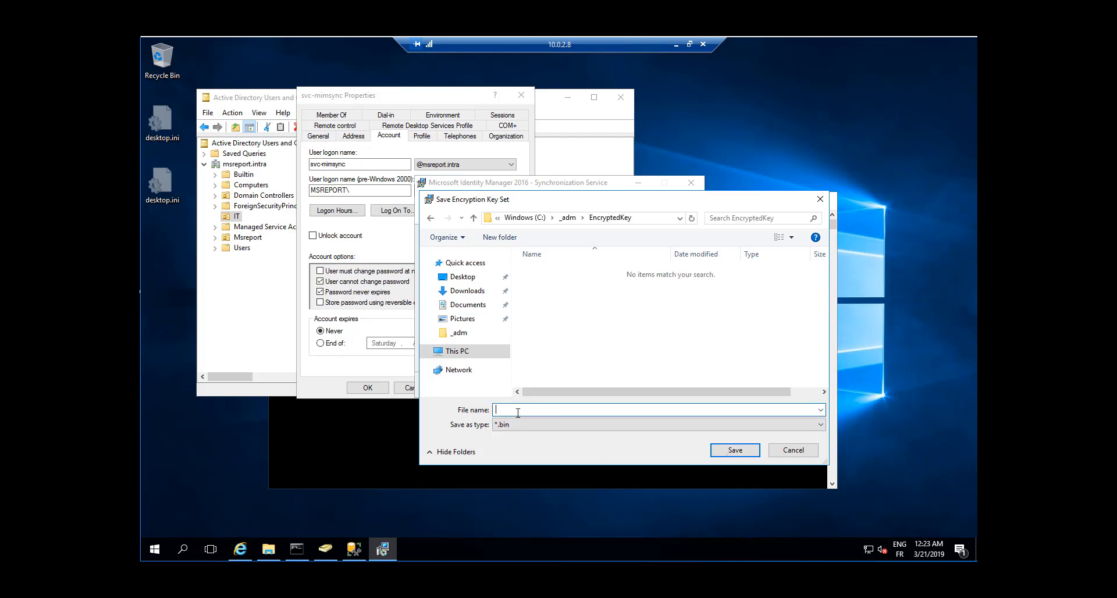
text(EncryptedKey)
click(735, 451)
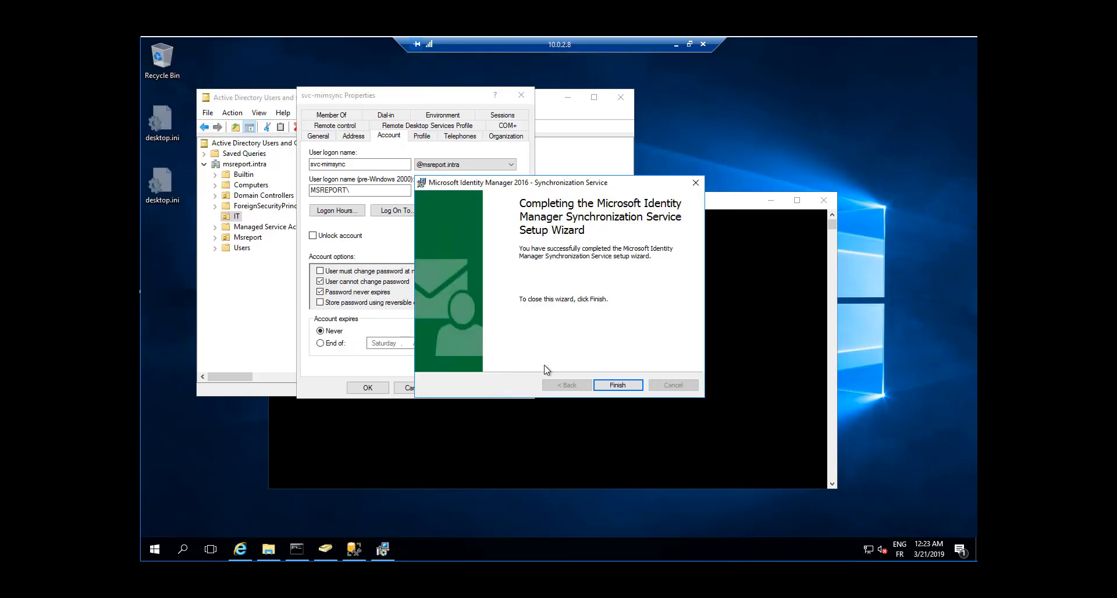
click(628, 386)
- Close the svc-mimsync properties and the command window, and restart the server
click(370, 388)
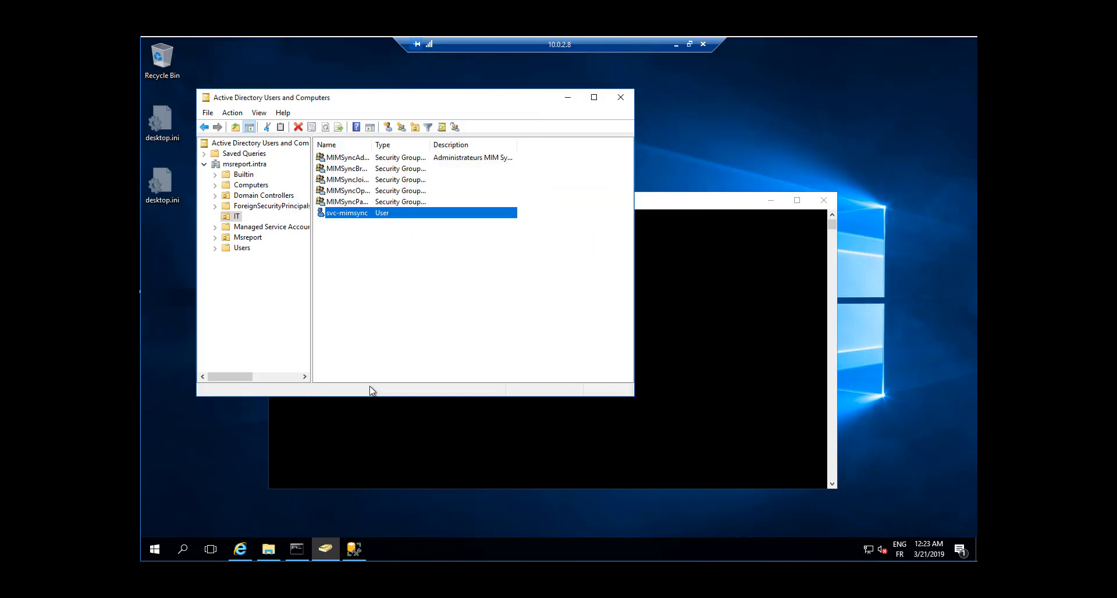
click(823, 200)
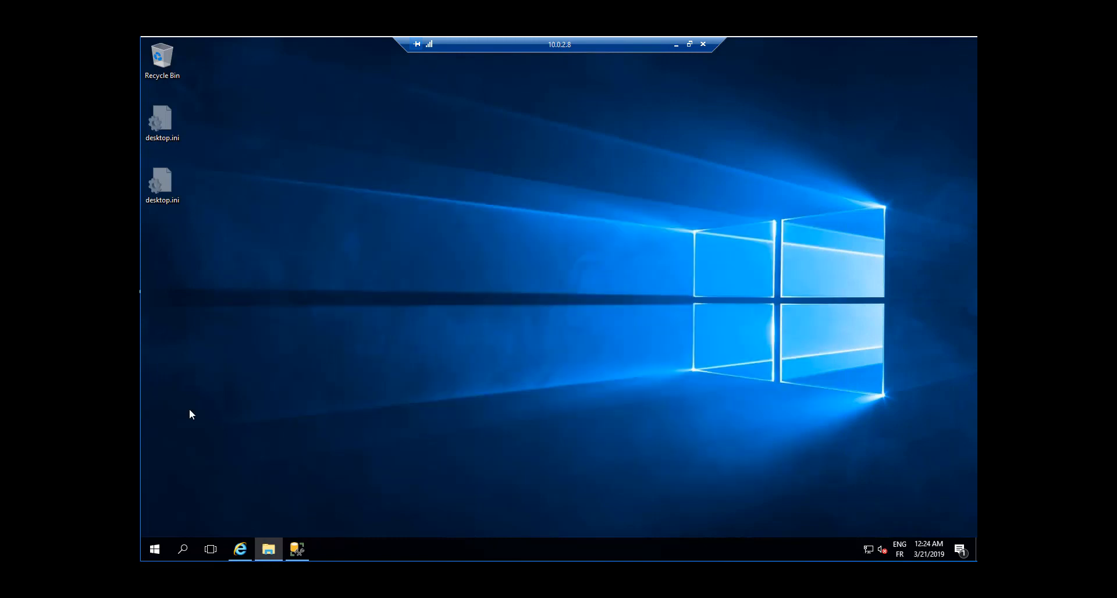
right_click(156, 547)
mouse_move(215, 512)
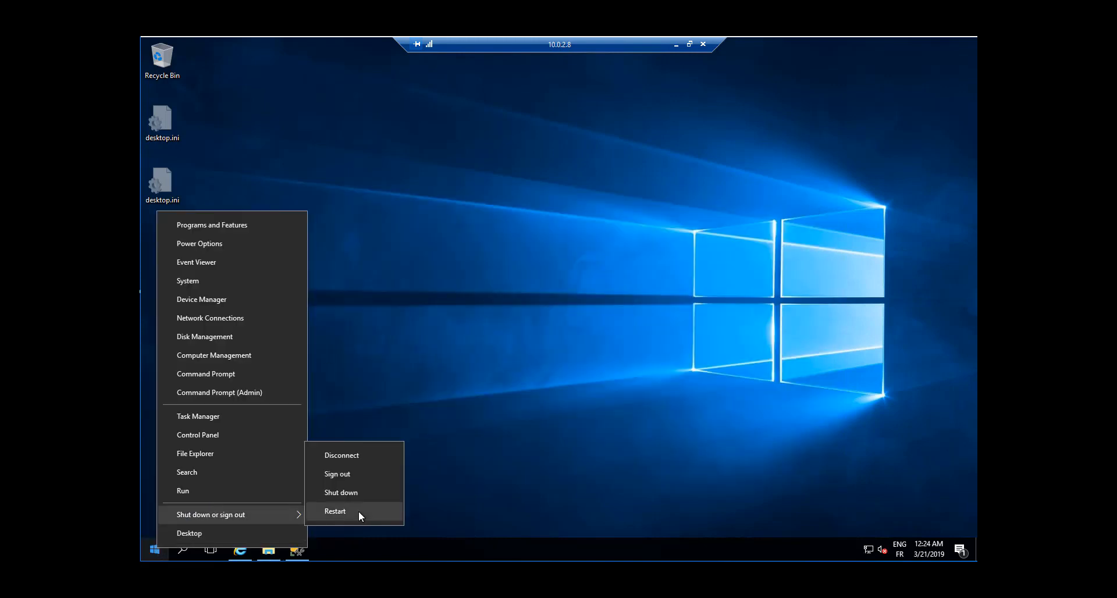
click(359, 511)
click(317, 527)
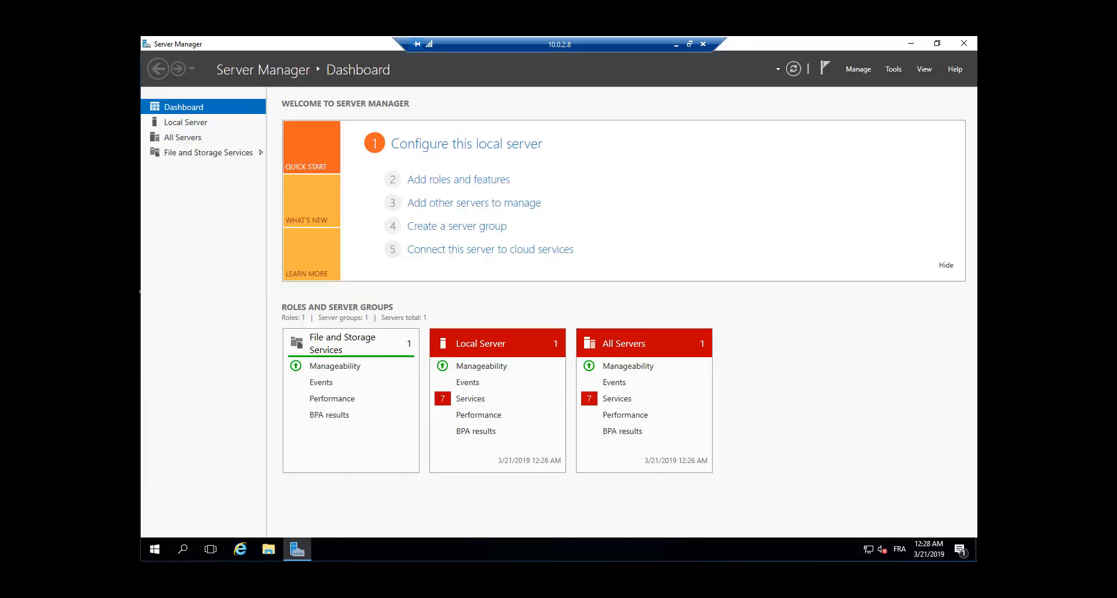
- Close Server Manager, open services.msc, and check the status of the SQL Server (MIM) service
click(964, 43)
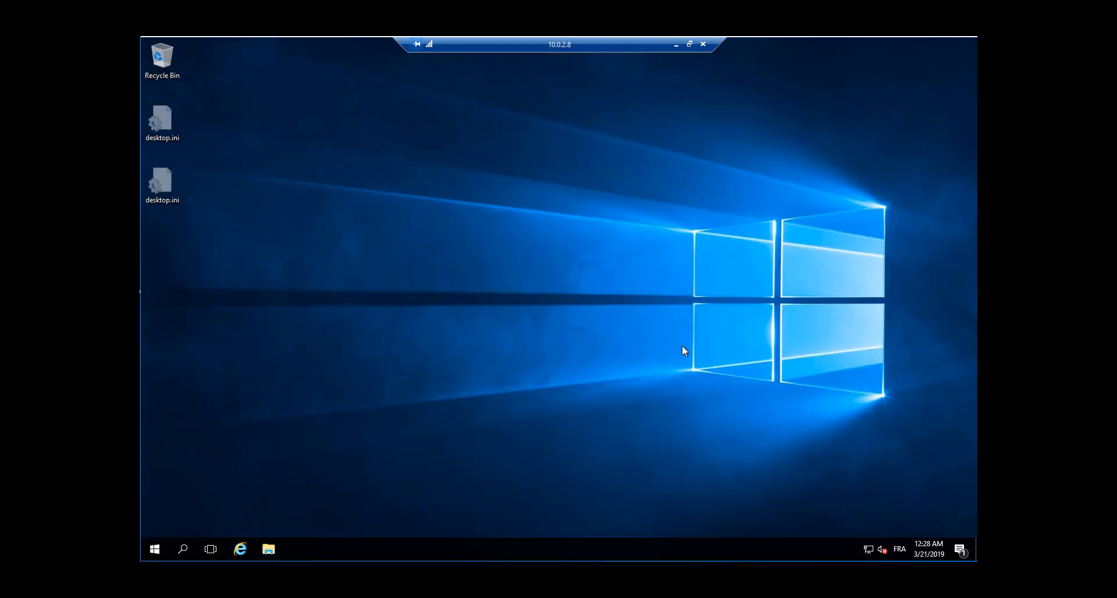
right_click(154, 549)
click(180, 490)
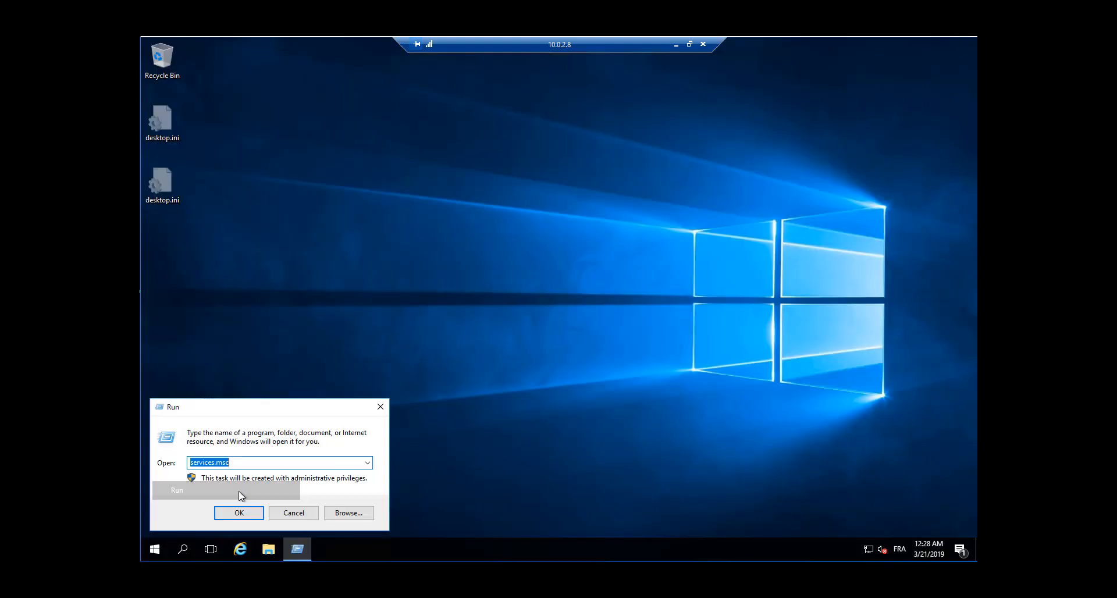
key(Return)
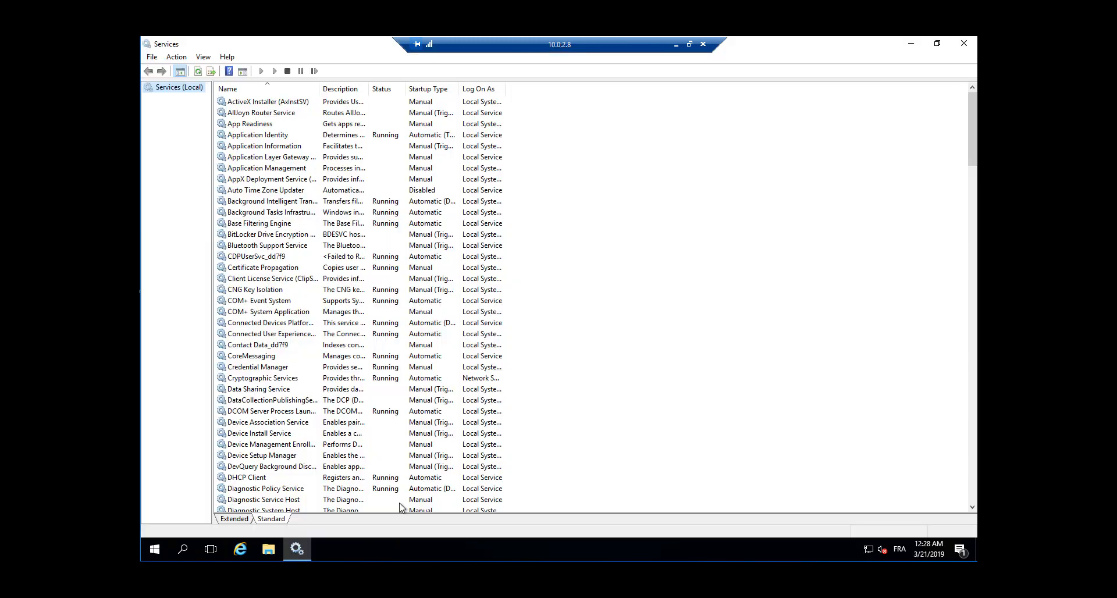
click(288, 181)
text(sql)
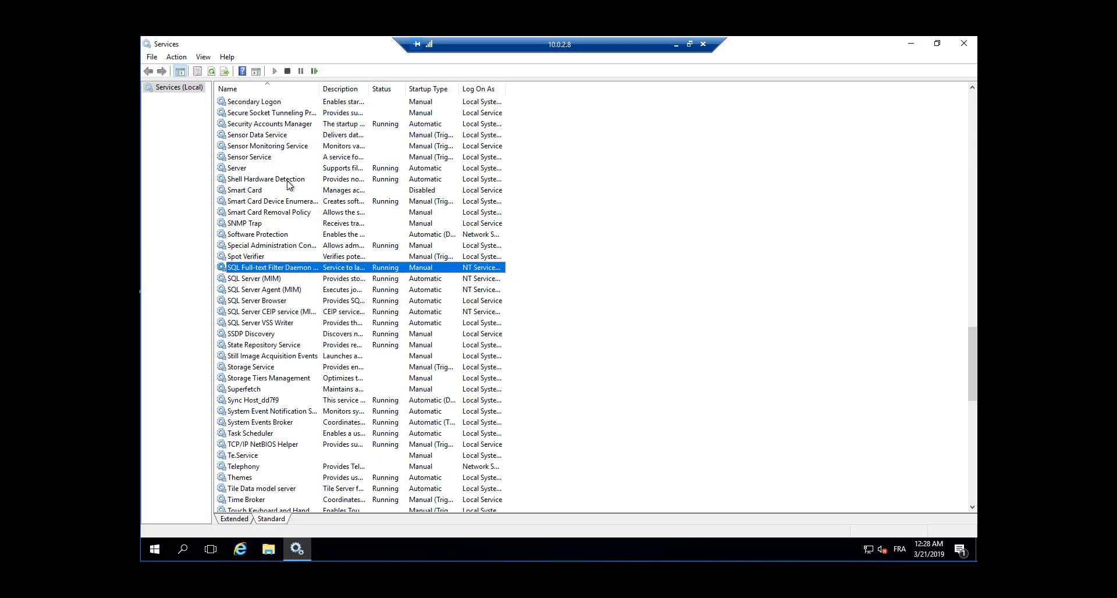
click(270, 280)
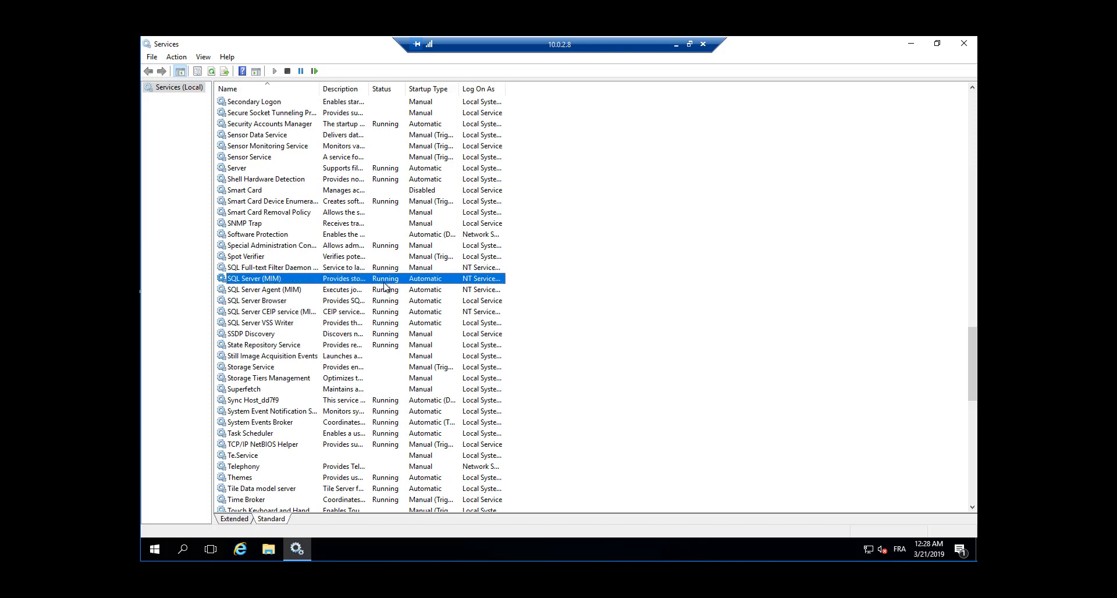
- Find the Forefront Identity Manager Synchronization Service and widen the Name column to show its full name
key(f)
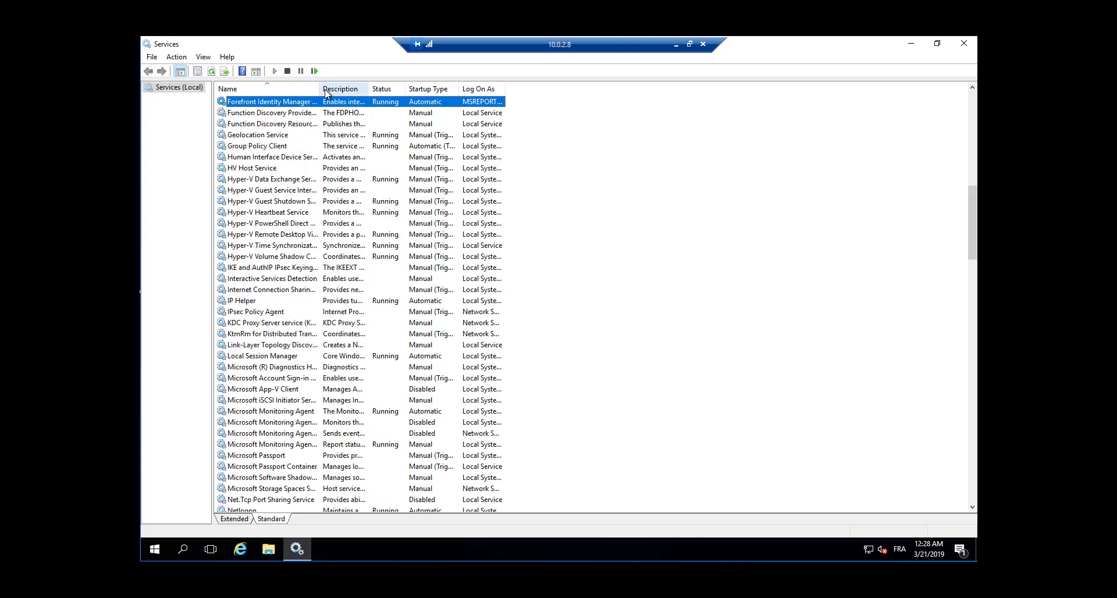
drag(324, 91, 384, 93)
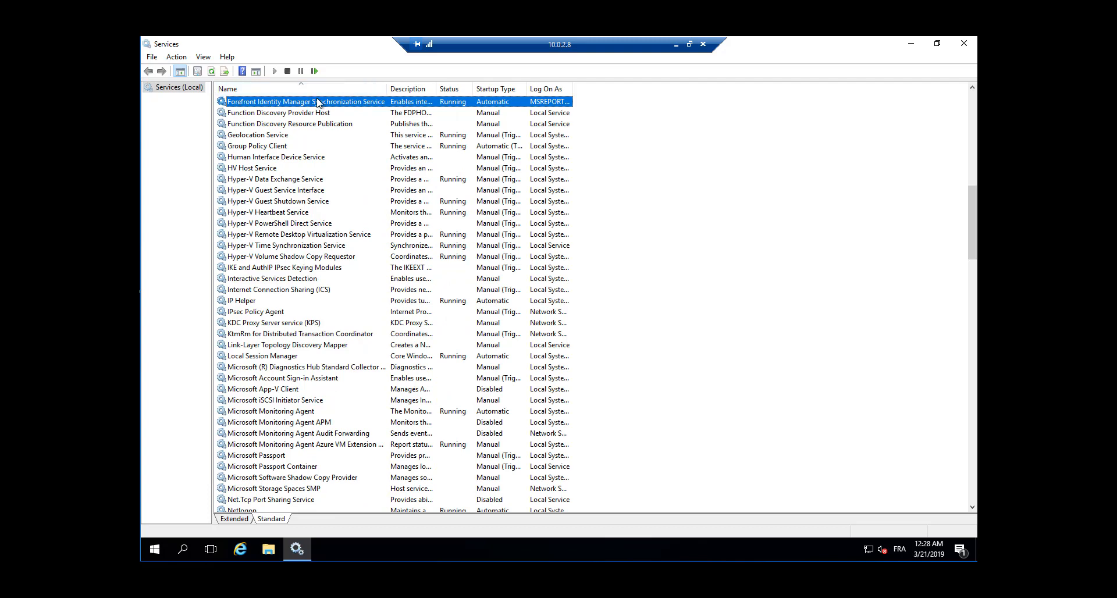
drag(385, 84, 422, 95)
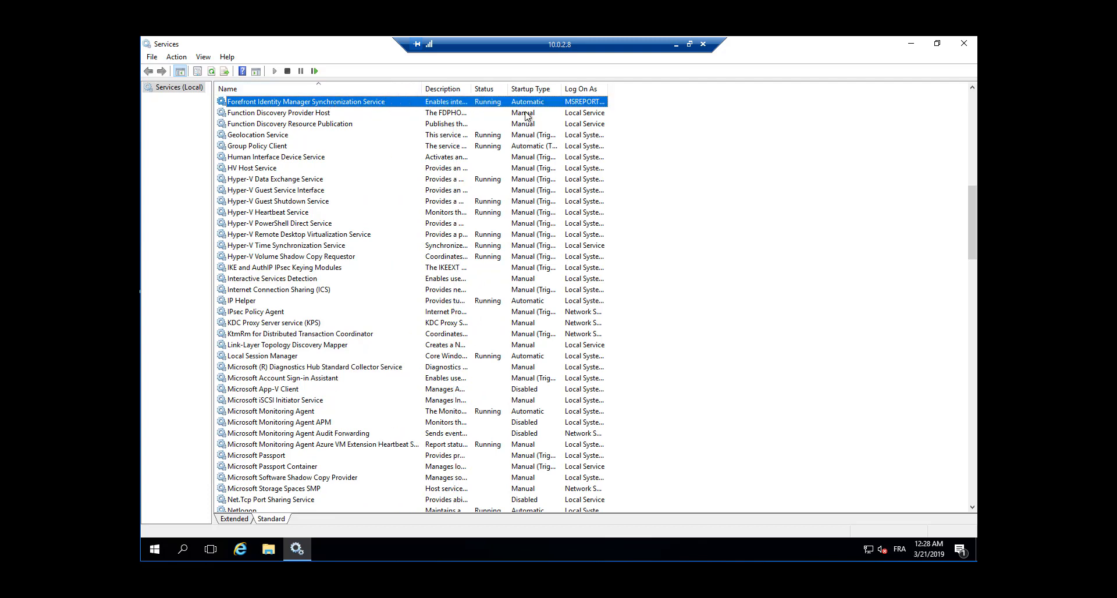
- Set the Forefront Identity Manager Synchronization Service's startup type to Automatic (Delayed Start) and check its dependencies
double_click(542, 104)
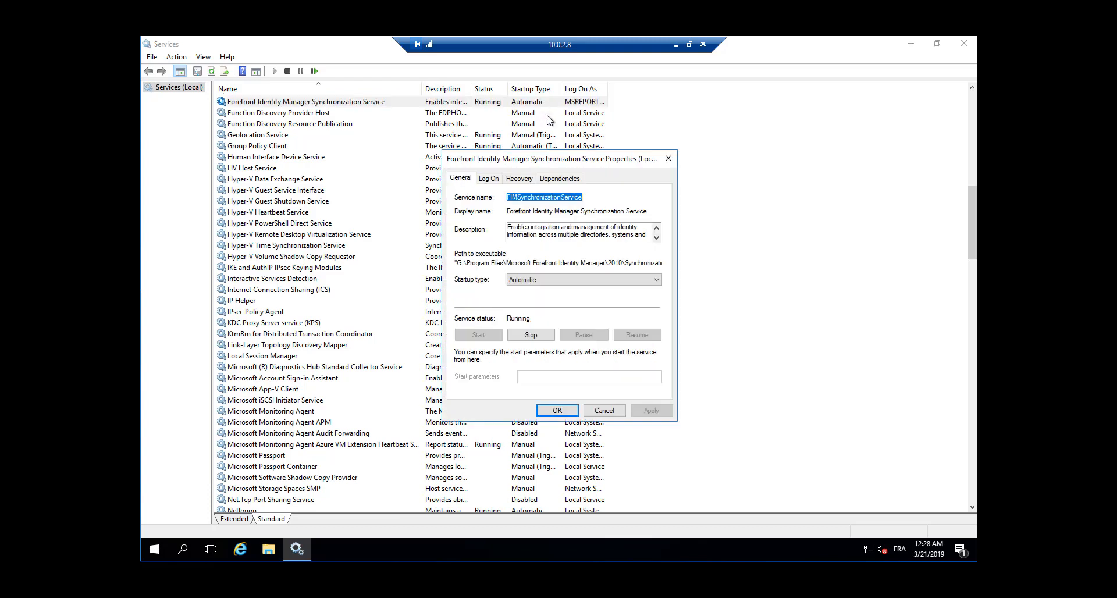
click(527, 281)
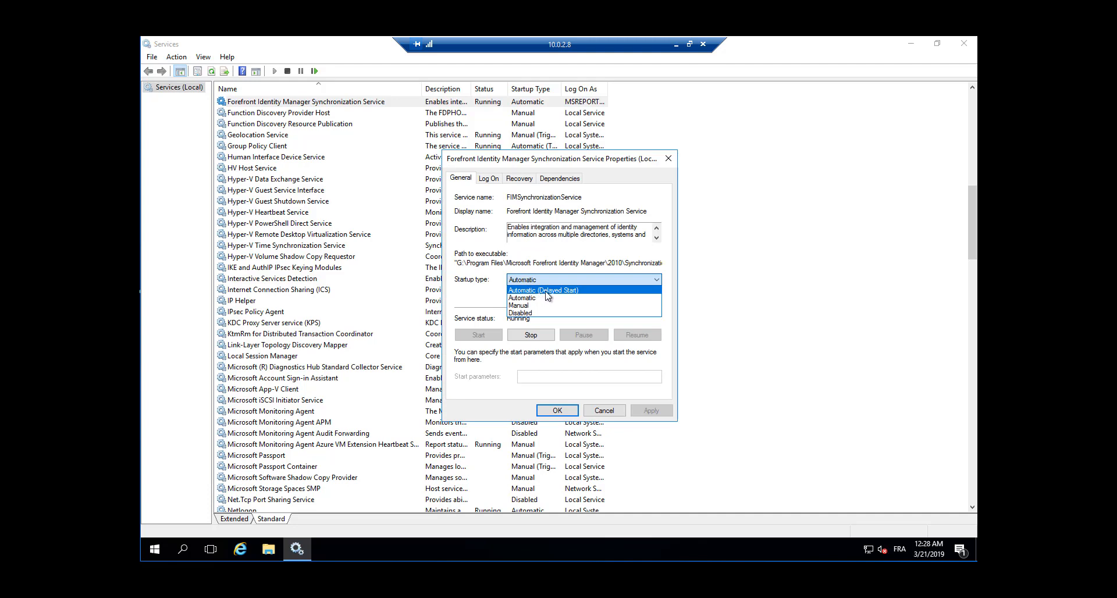
click(572, 291)
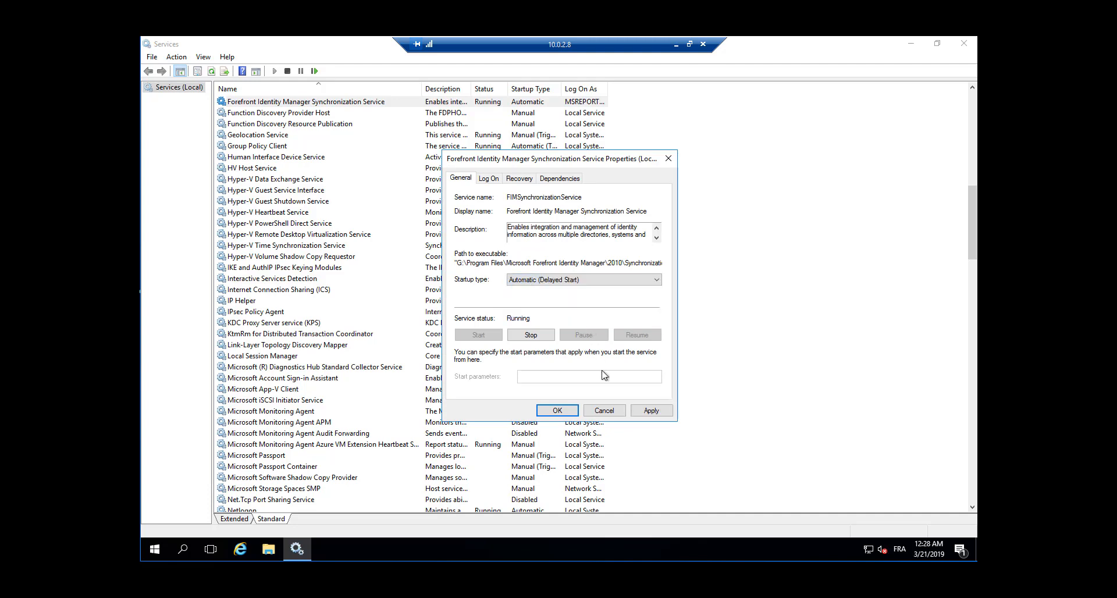
click(651, 410)
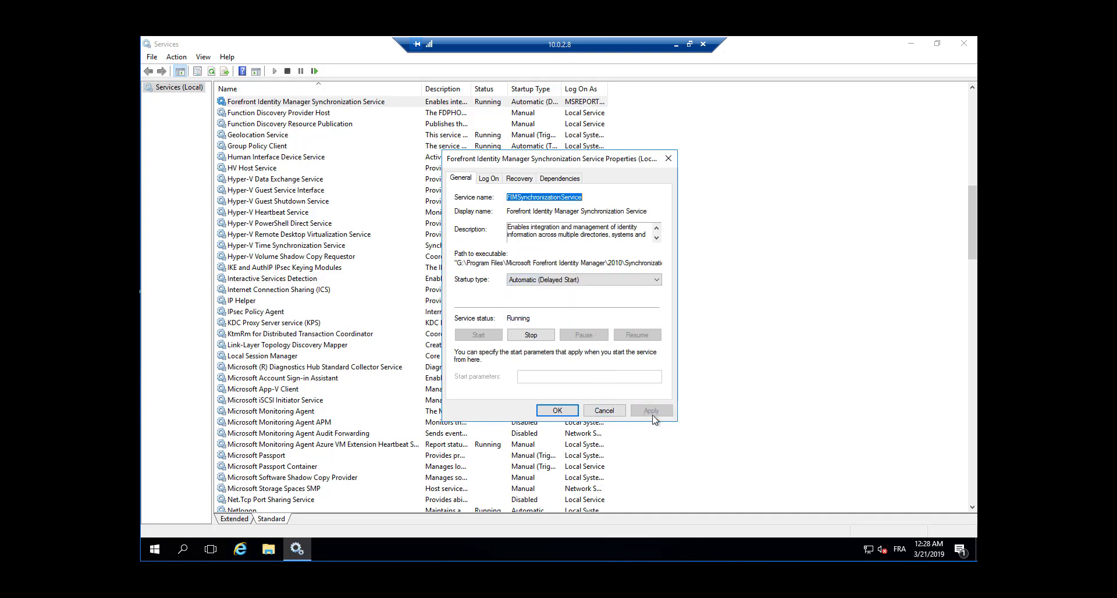
click(573, 183)
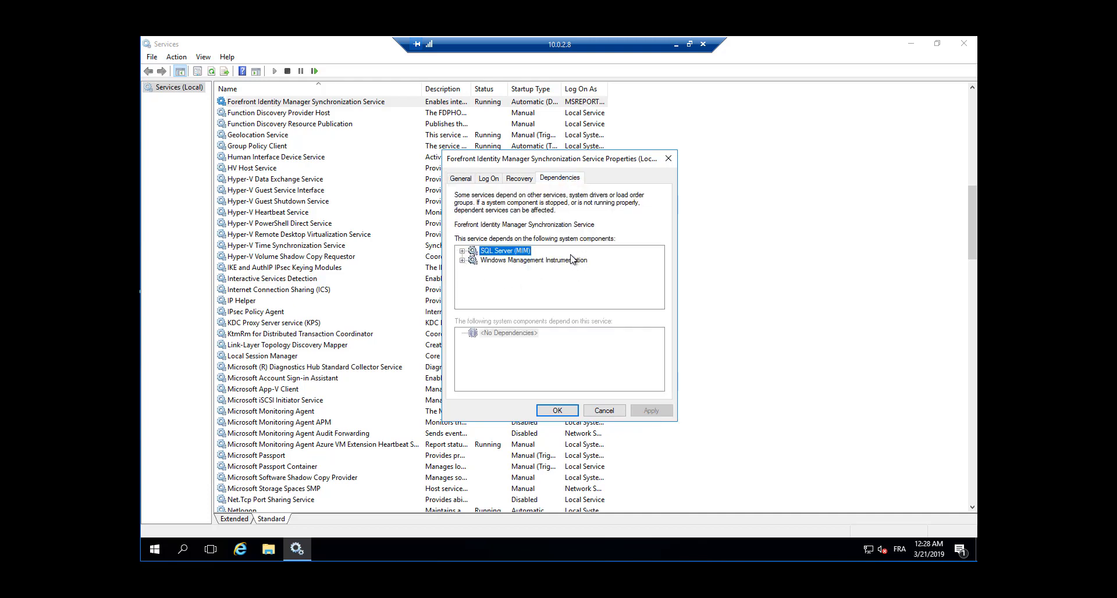
click(558, 410)
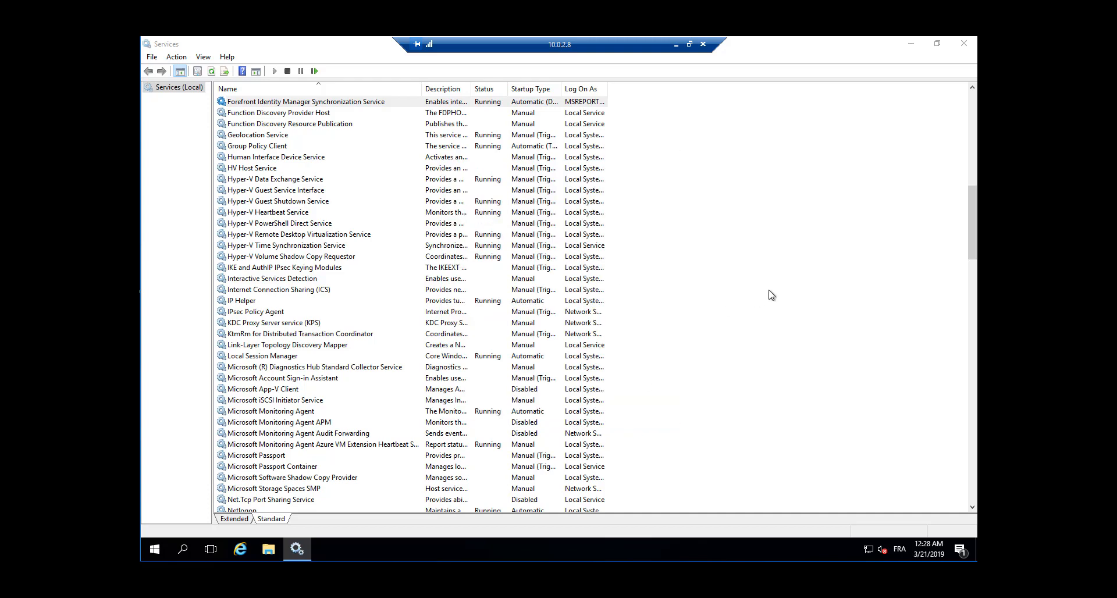
- Minimize the Services window and open the file location of the Synchronization Service shortcut from the Microsoft Forefront Identity Manager programs
click(911, 49)
click(151, 551)
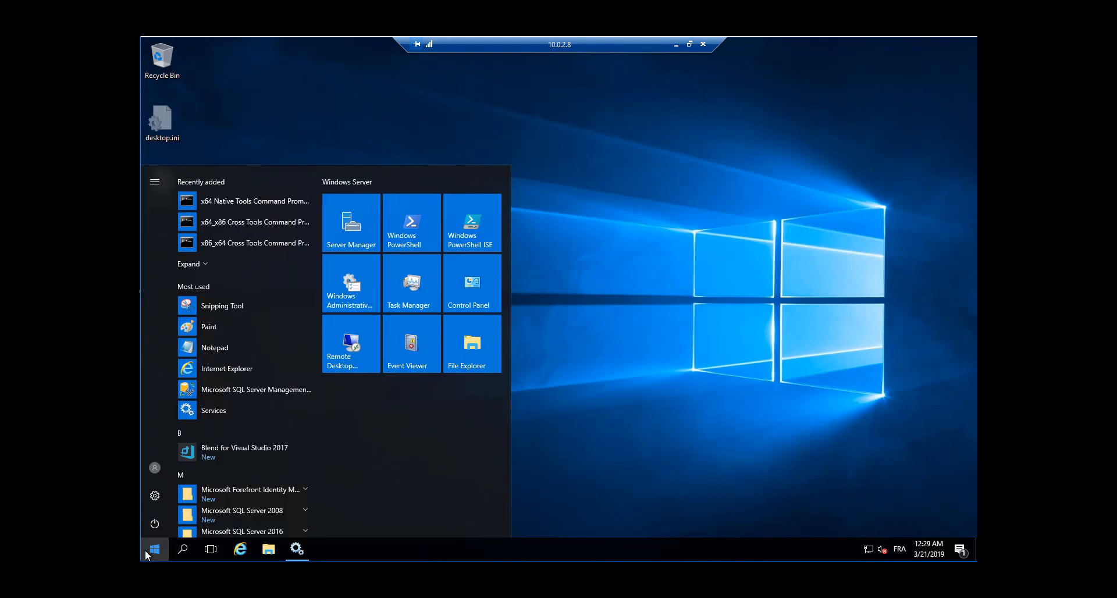
click(273, 490)
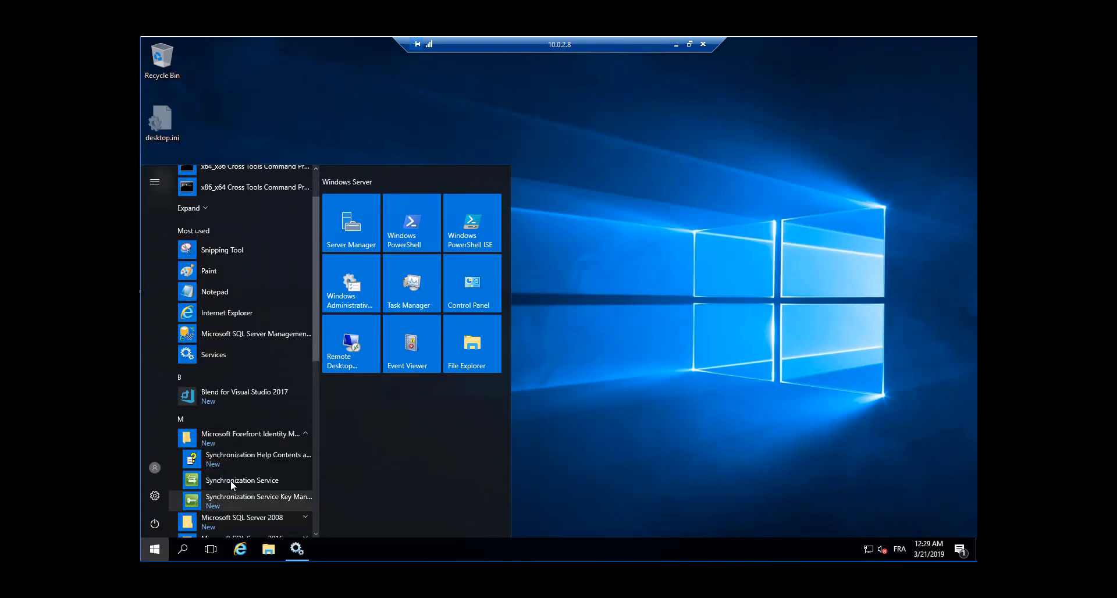
right_click(230, 480)
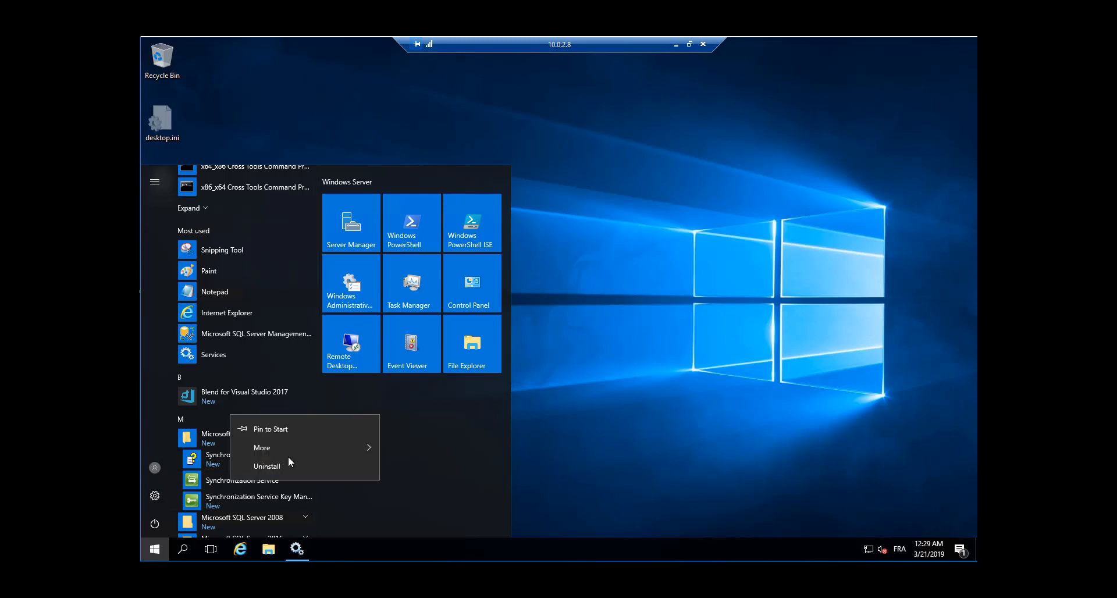
mouse_move(329, 448)
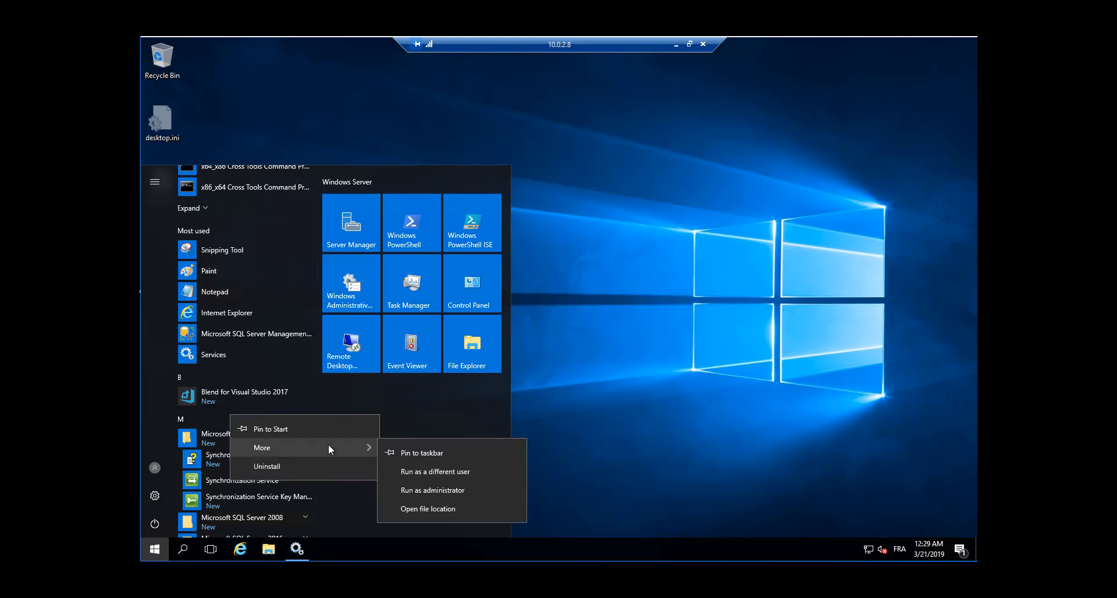
click(425, 507)
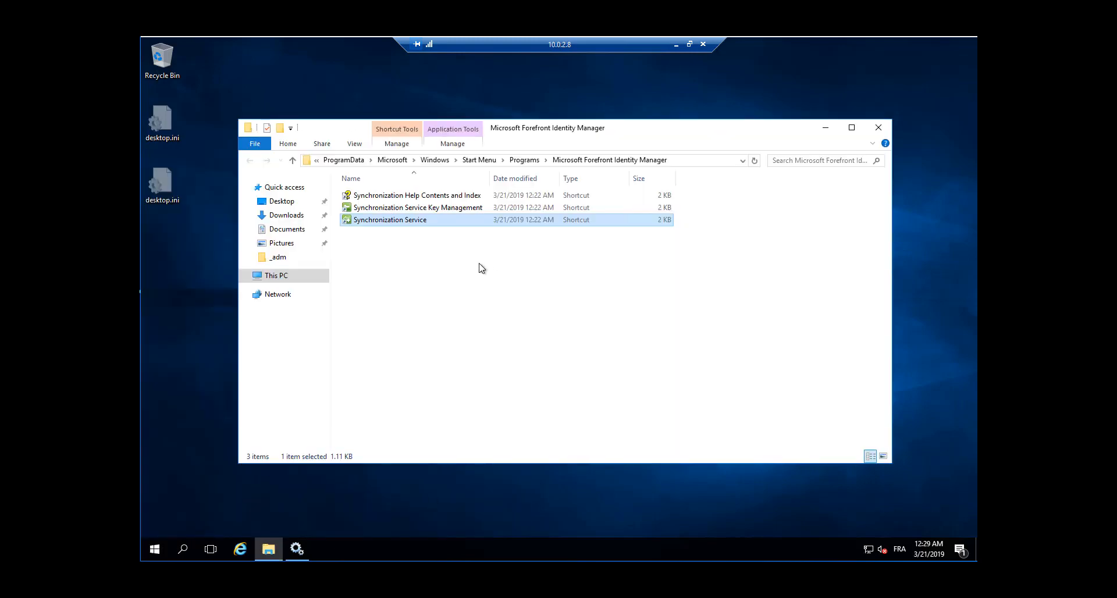
- View the Synchronization Service shortcut's properties and open the UIShell folder containing its target
right_click(394, 227)
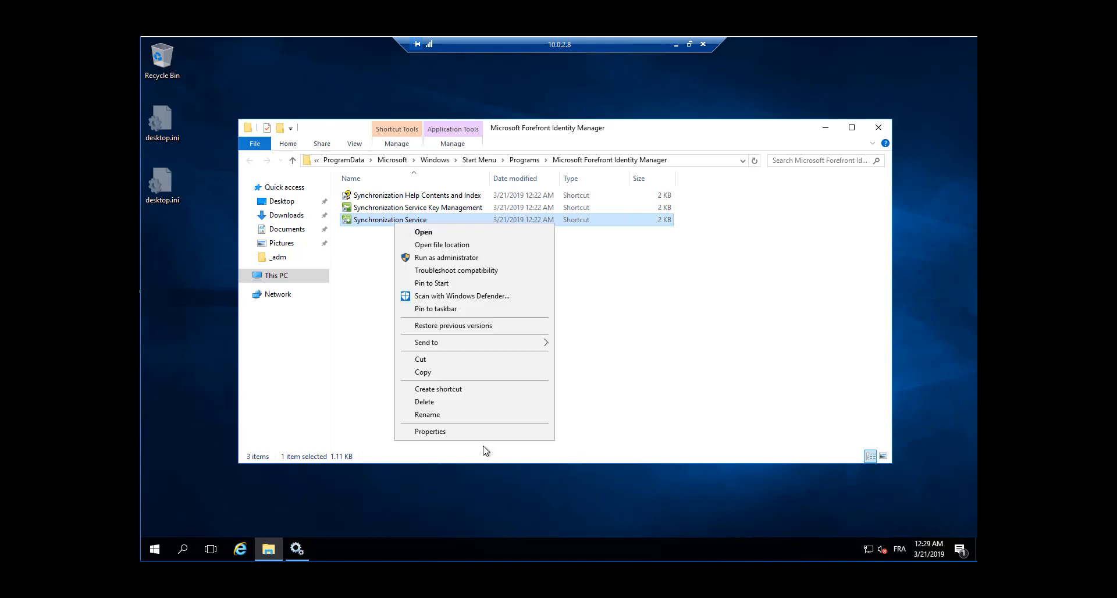
click(452, 432)
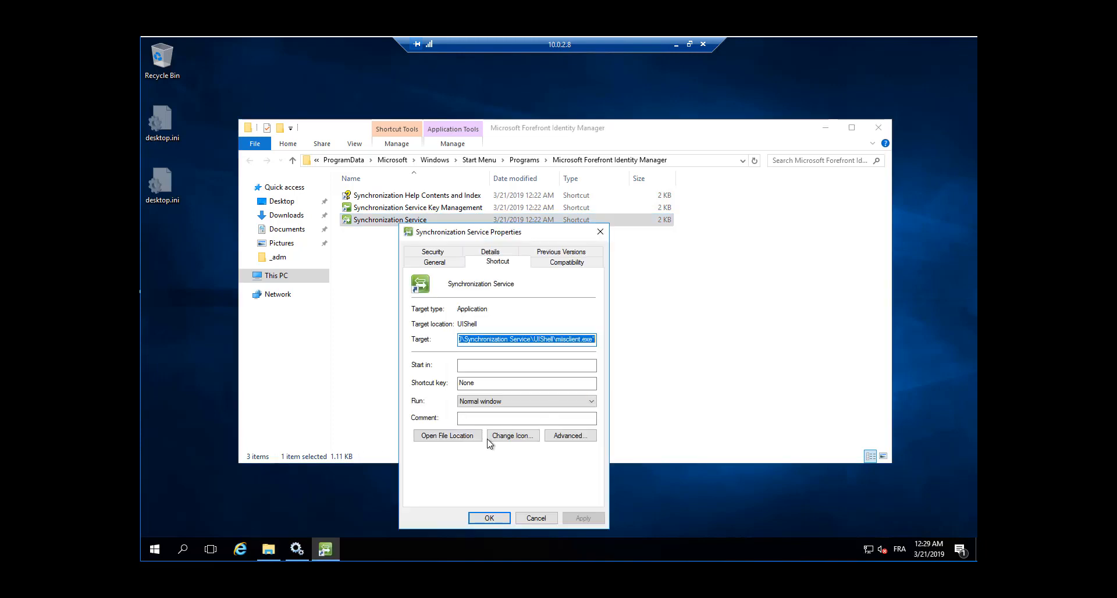
click(453, 437)
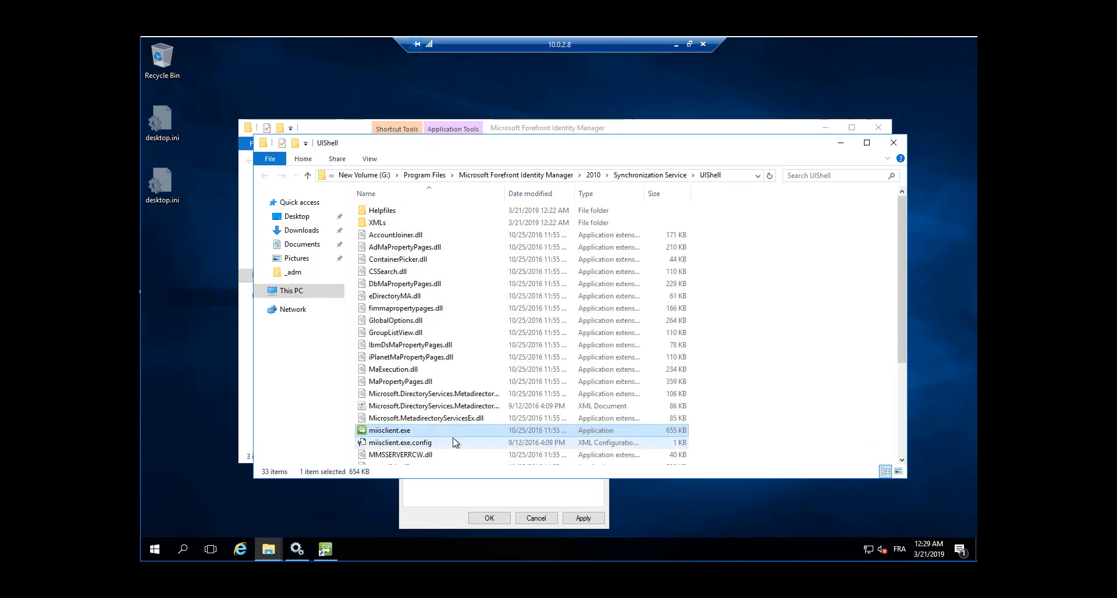
- Launch miisclient.exe from the UIShell folder and maximize the Synchronization Service Manager window
right_click(381, 439)
click(382, 433)
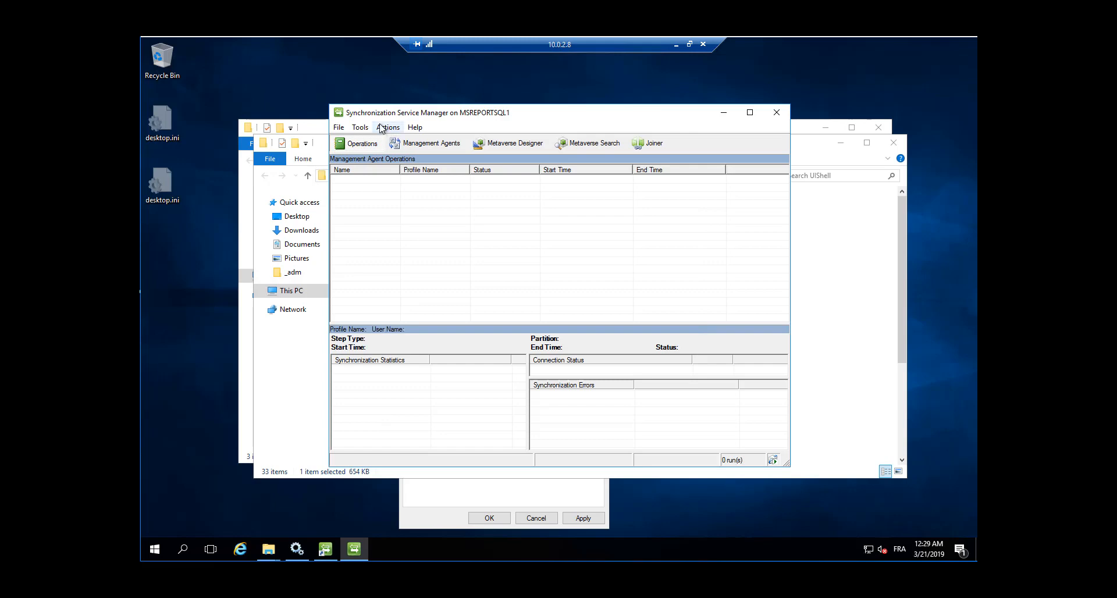
double_click(472, 119)
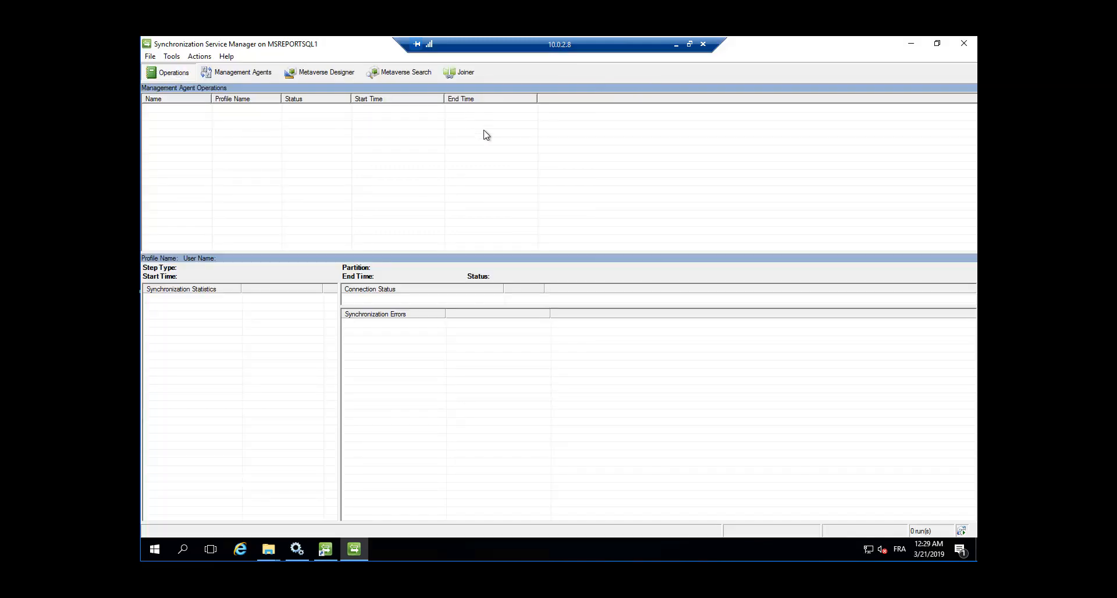
- Start creating a management agent and list the available management agent types
click(237, 76)
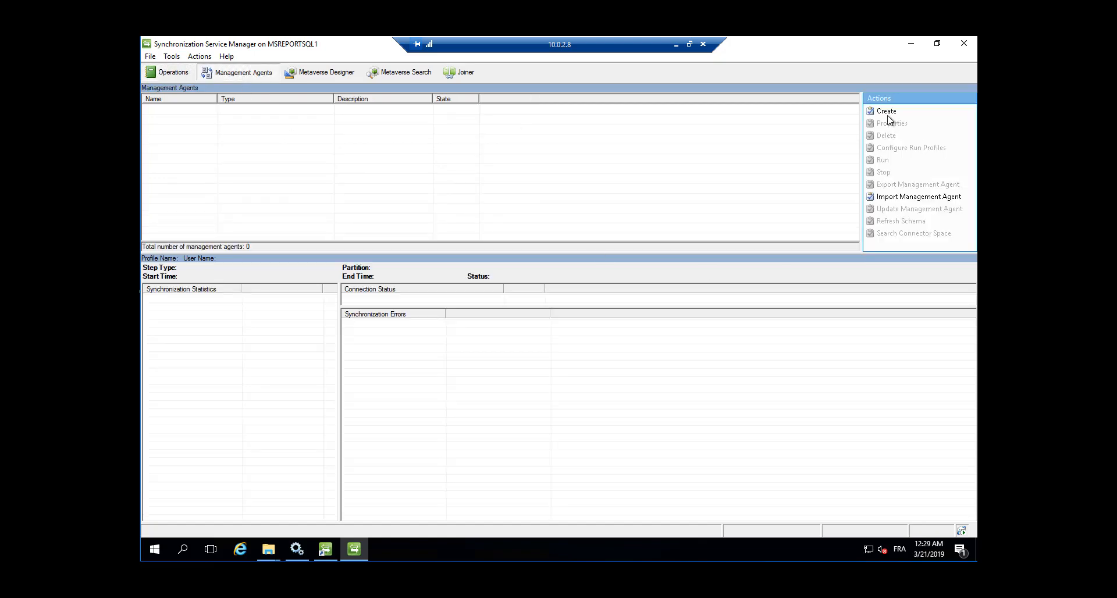
click(886, 111)
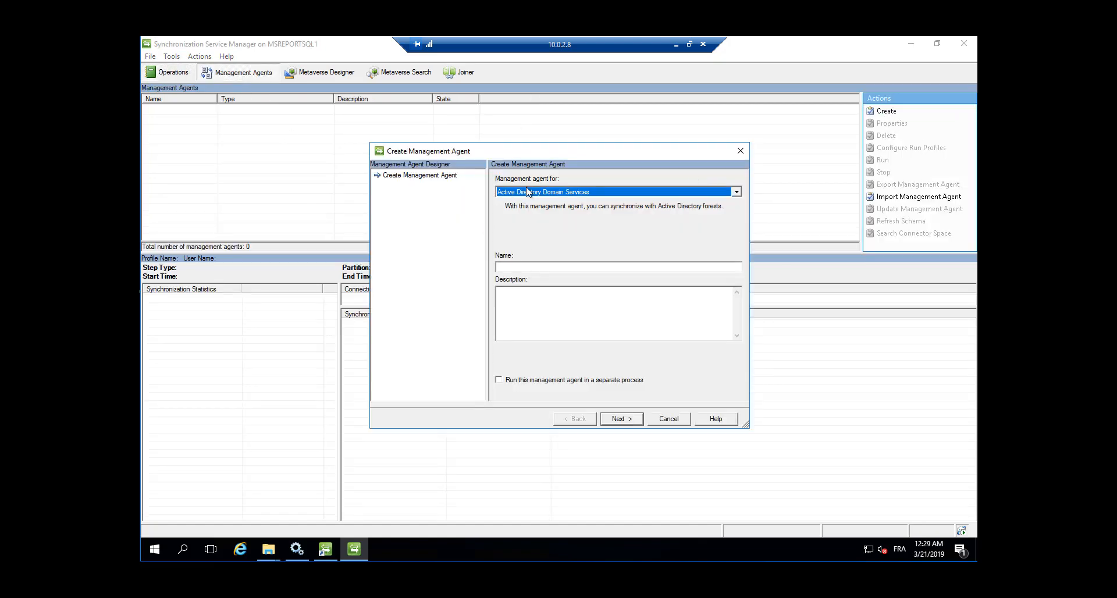
click(528, 192)
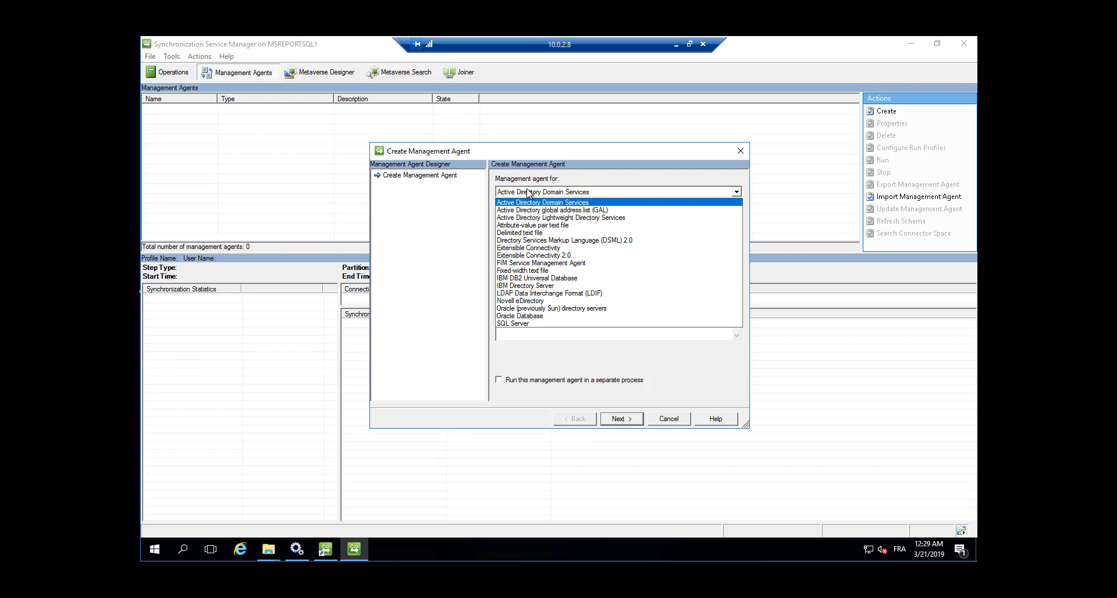